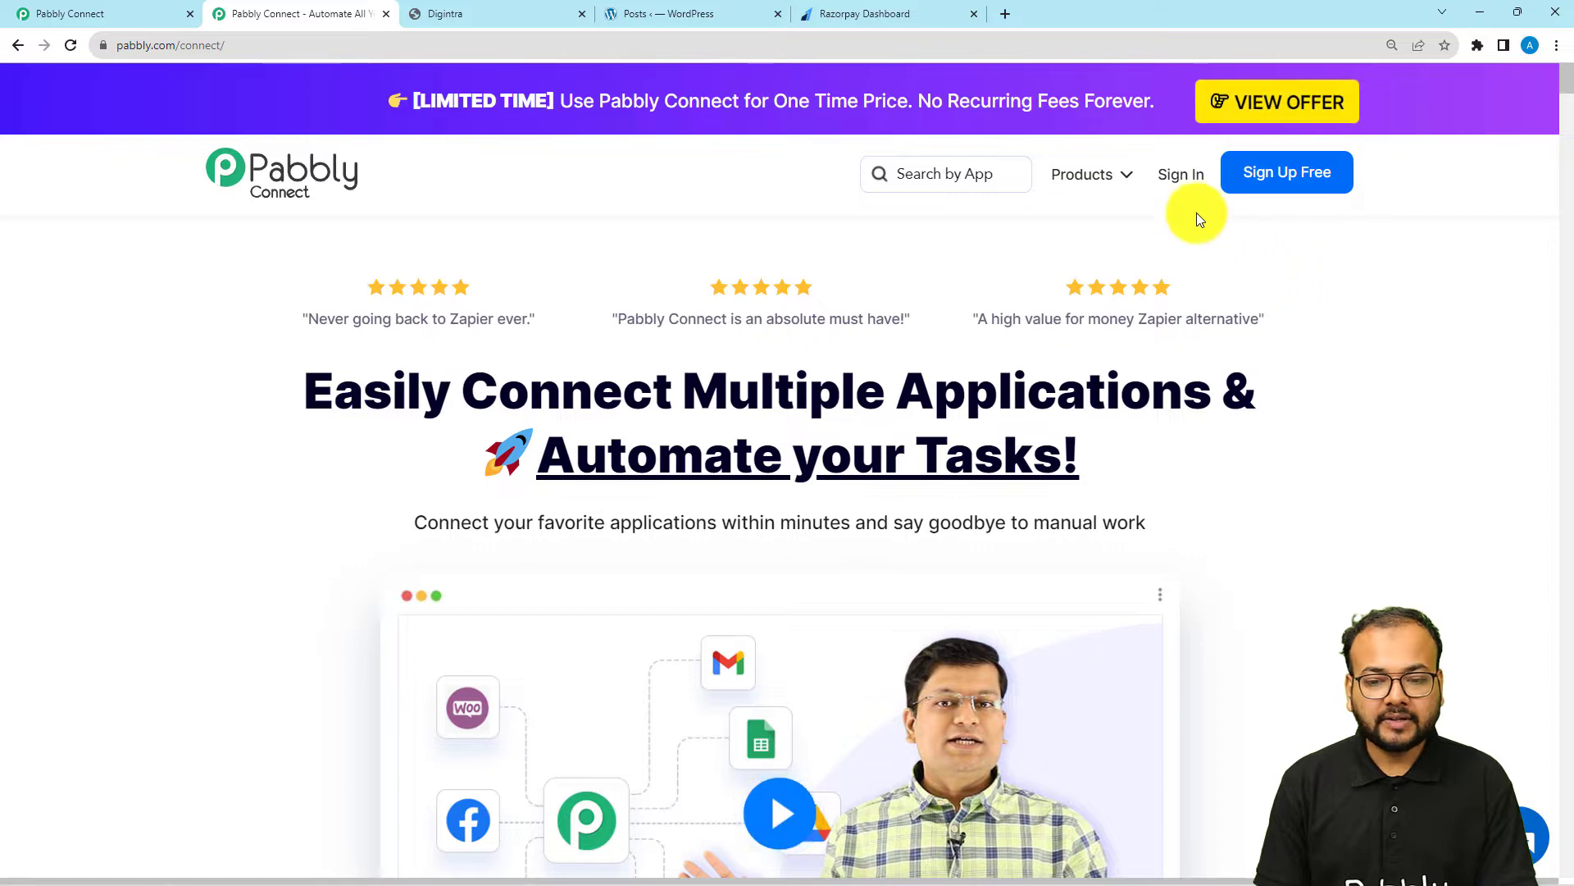
Create a Pabbly Connect workflow with a name starting "Send WhatsApp Message for WooCommerce Order Paid via Raz"
{"action": "left_click", "coordinate": [110, 8]}
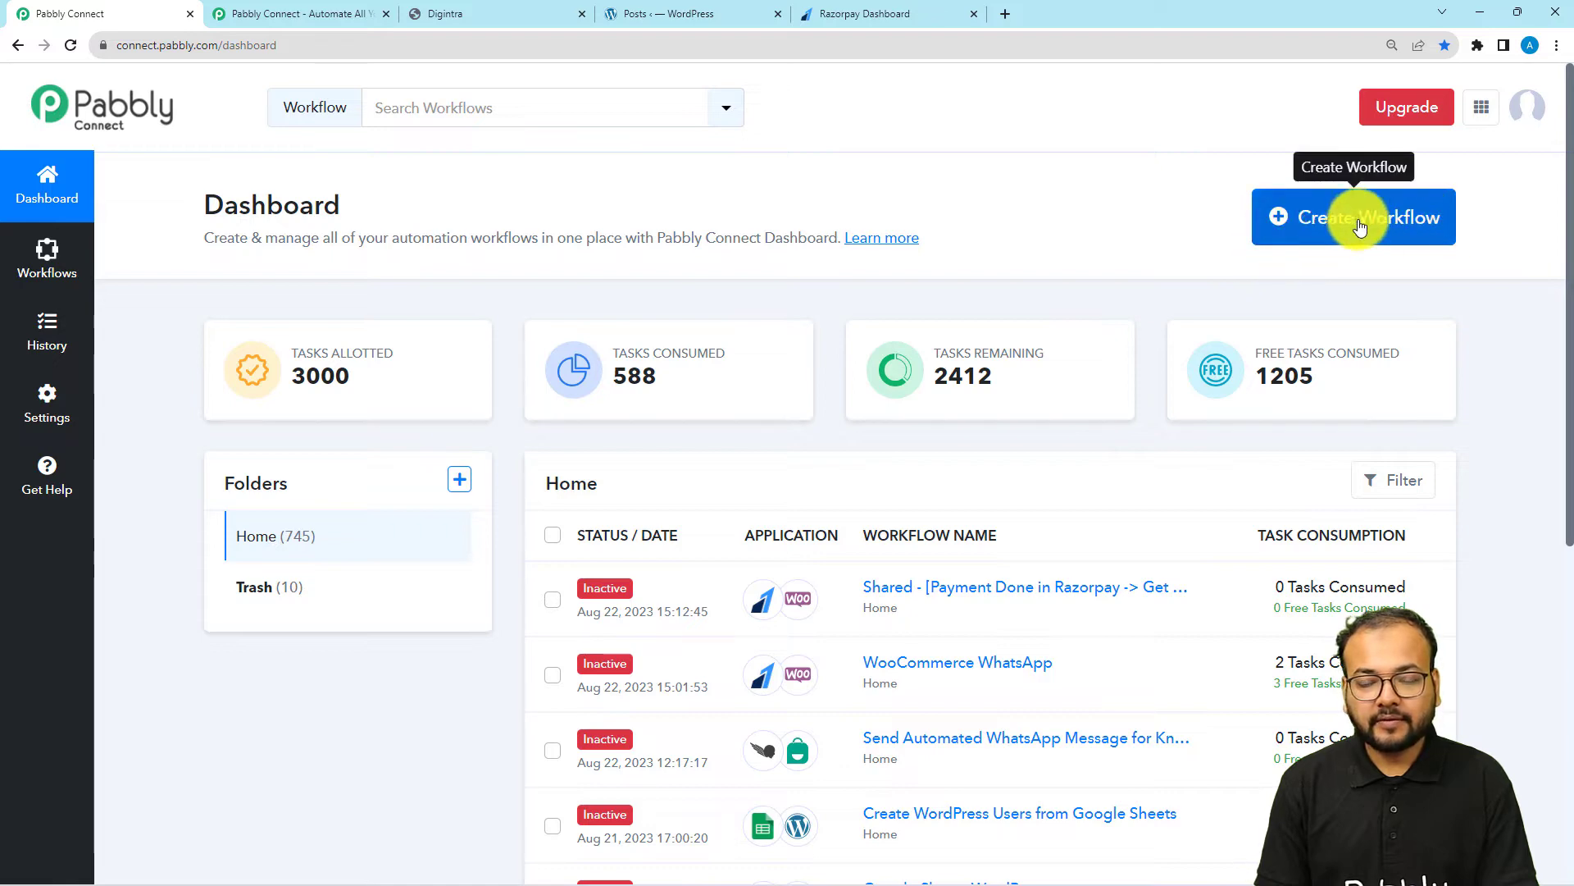
{"action": "left_click", "coordinate": [1404, 224]}
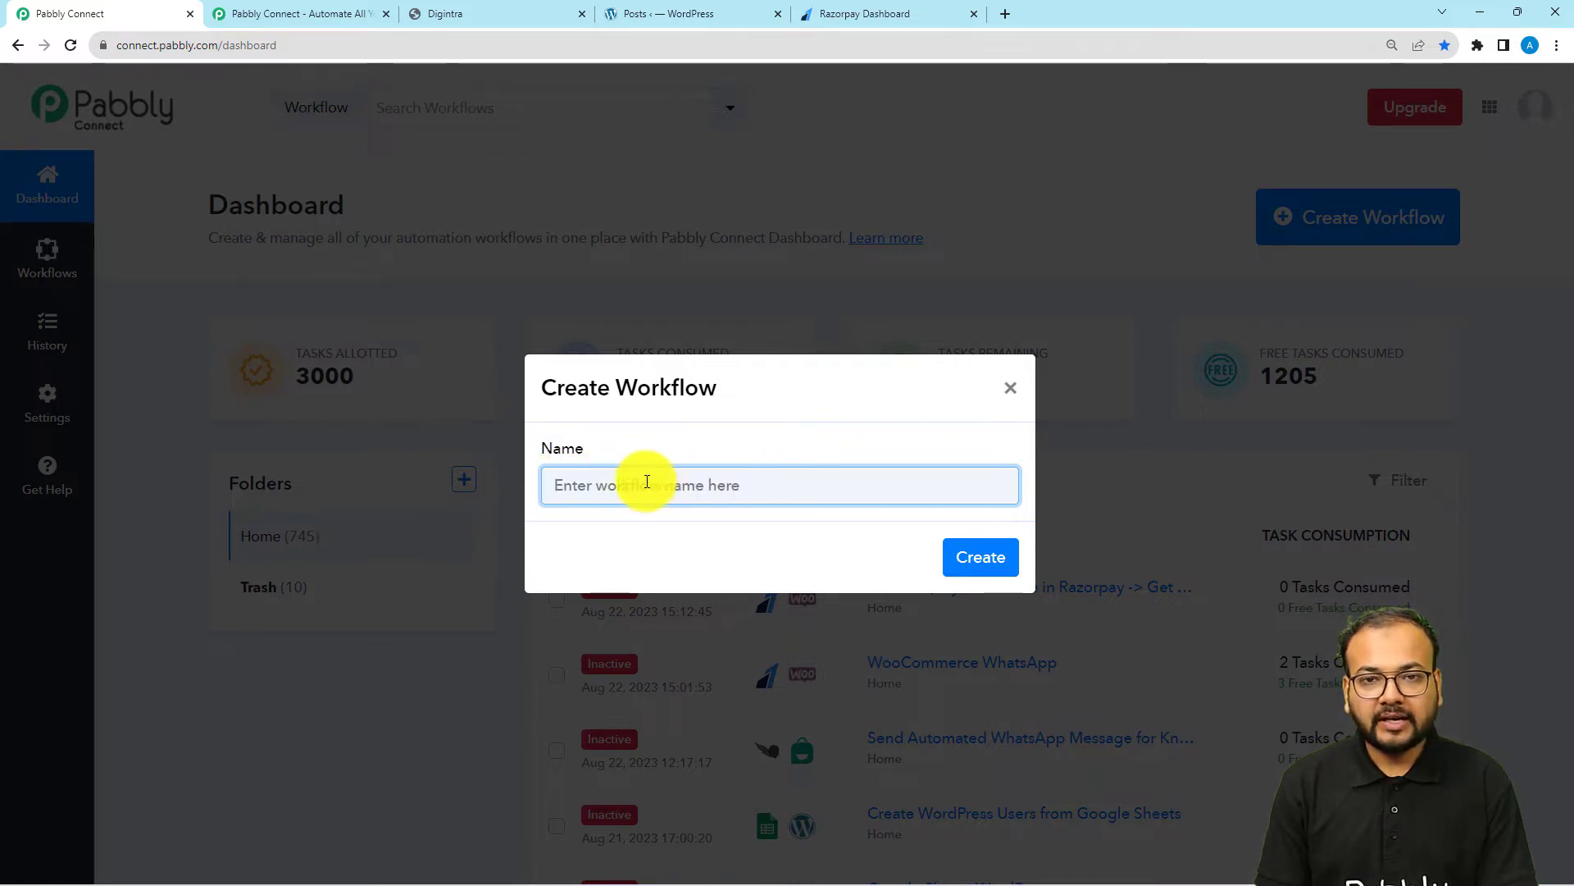
{"action": "key", "text": "ctrl+v"}
{"action": "left_click", "coordinate": [617, 524]}
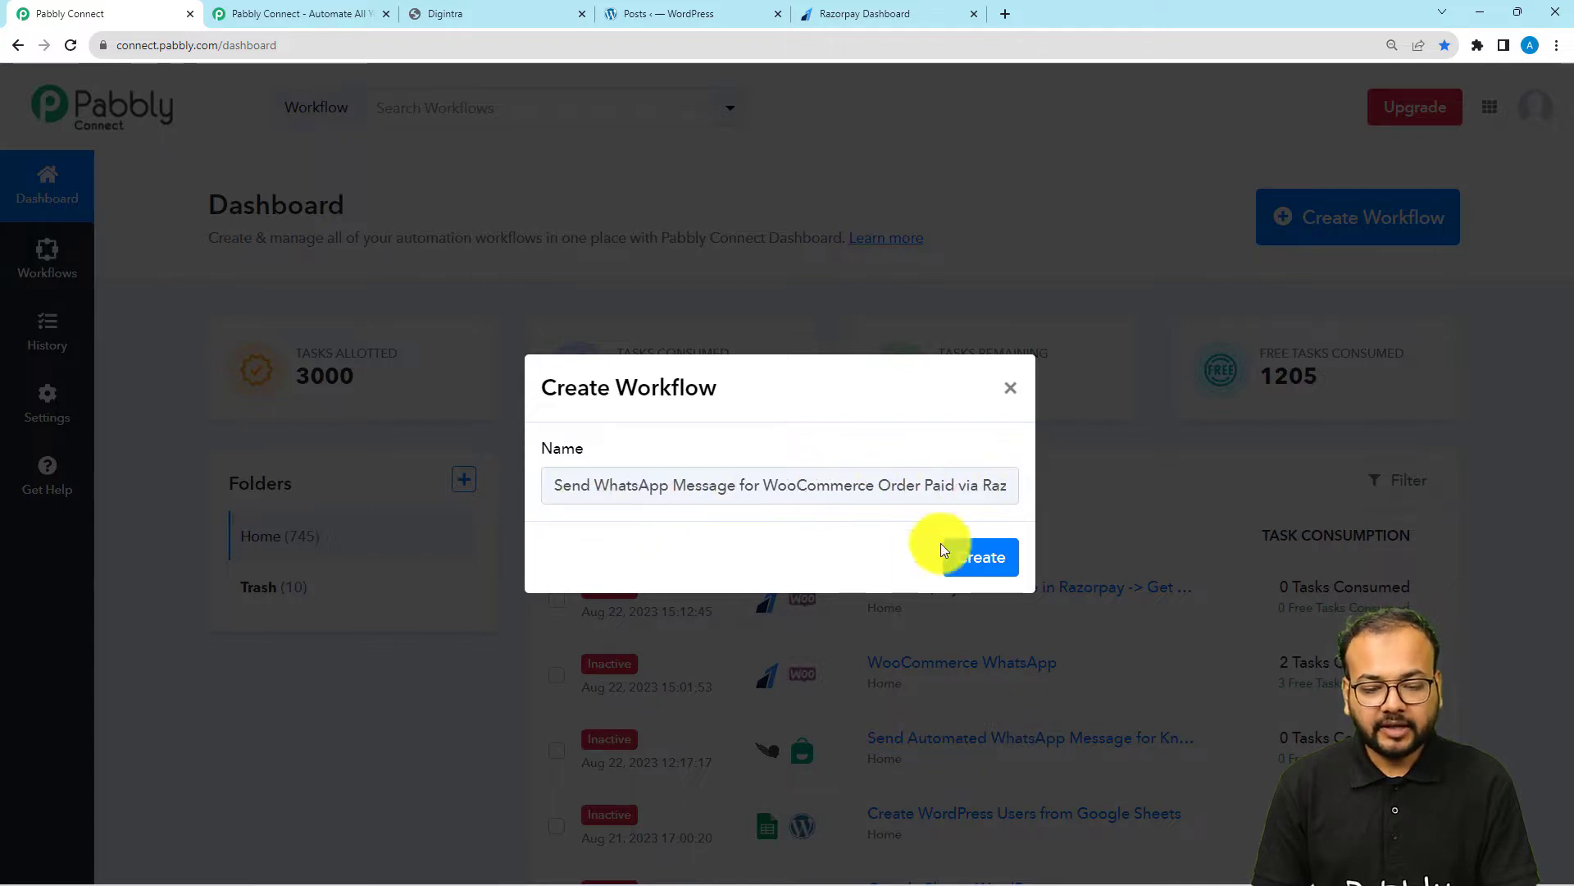
{"action": "left_click", "coordinate": [969, 557]}
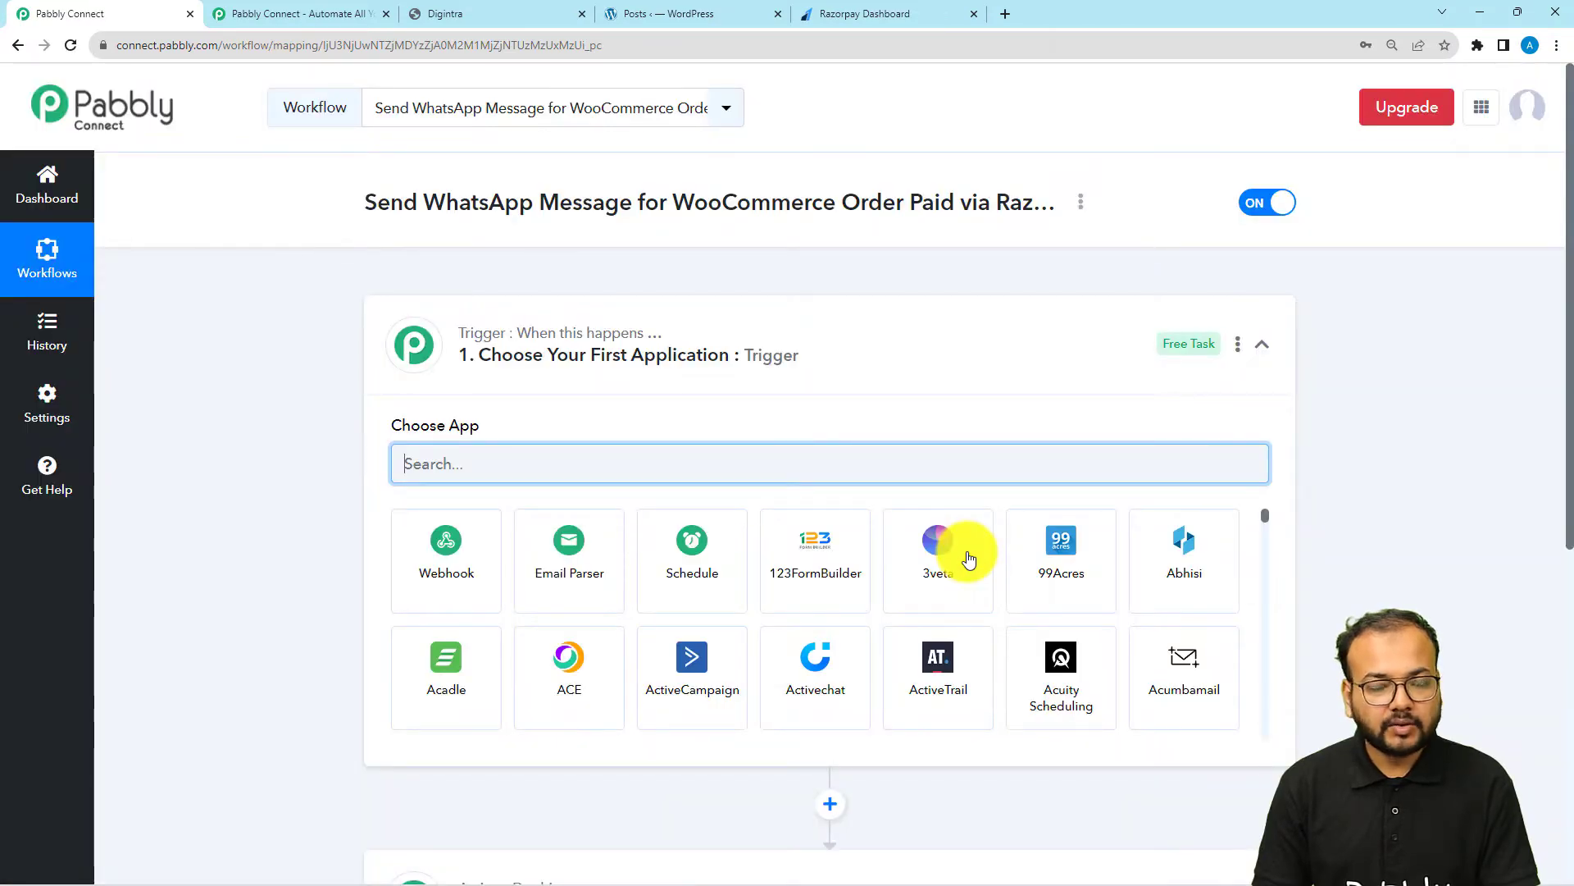
Set the workflow's trigger application to Razorpay with Order Paid as the trigger event
{"action": "left_click", "coordinate": [787, 331]}
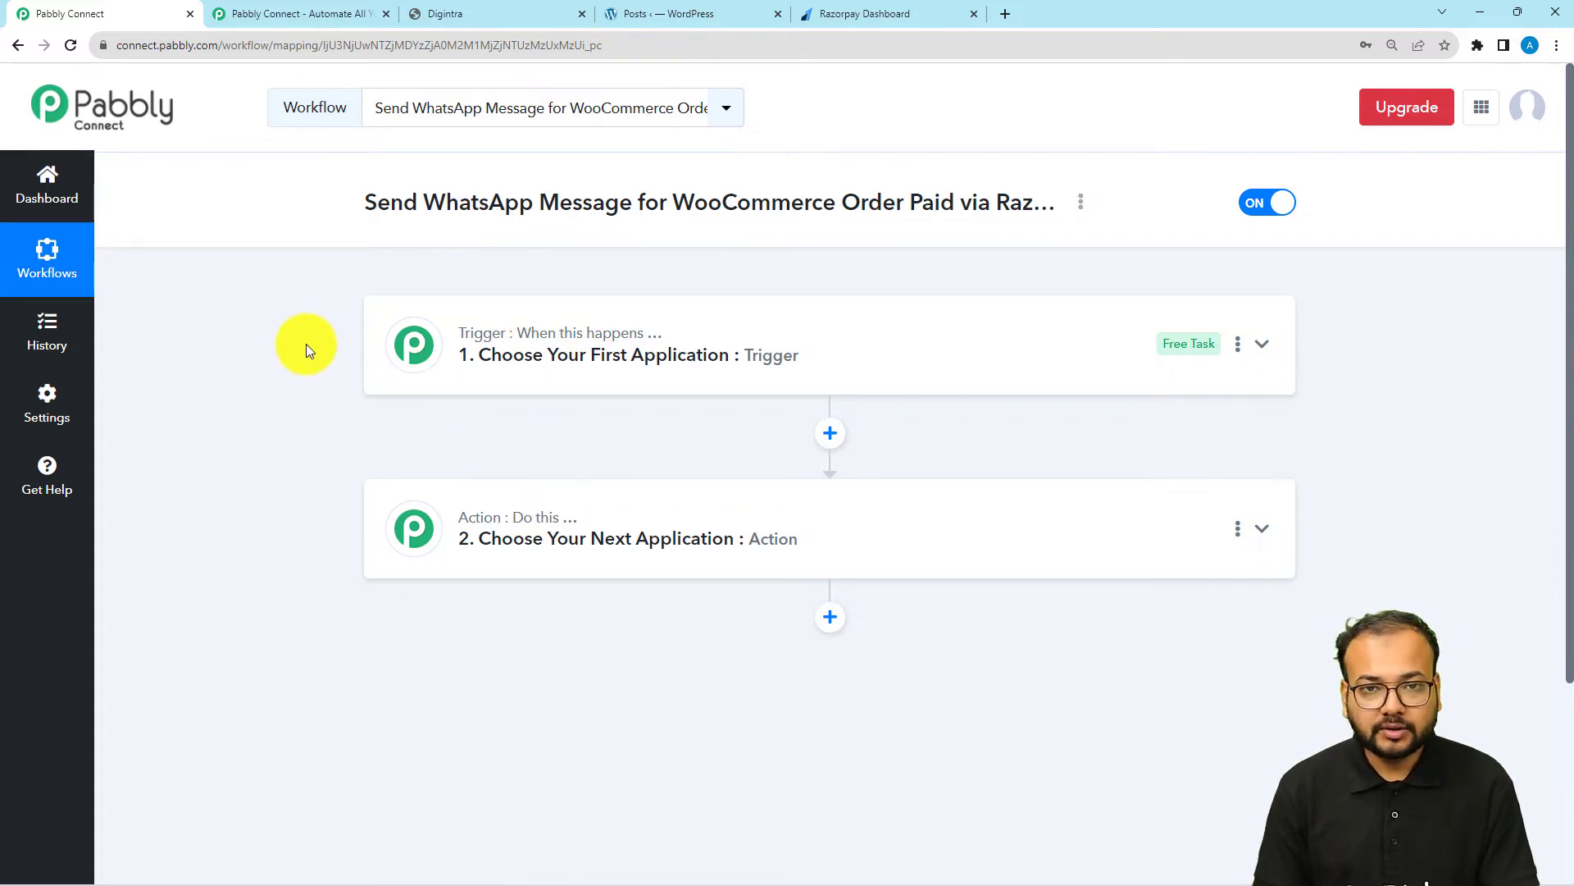
{"action": "left_click", "coordinate": [460, 356]}
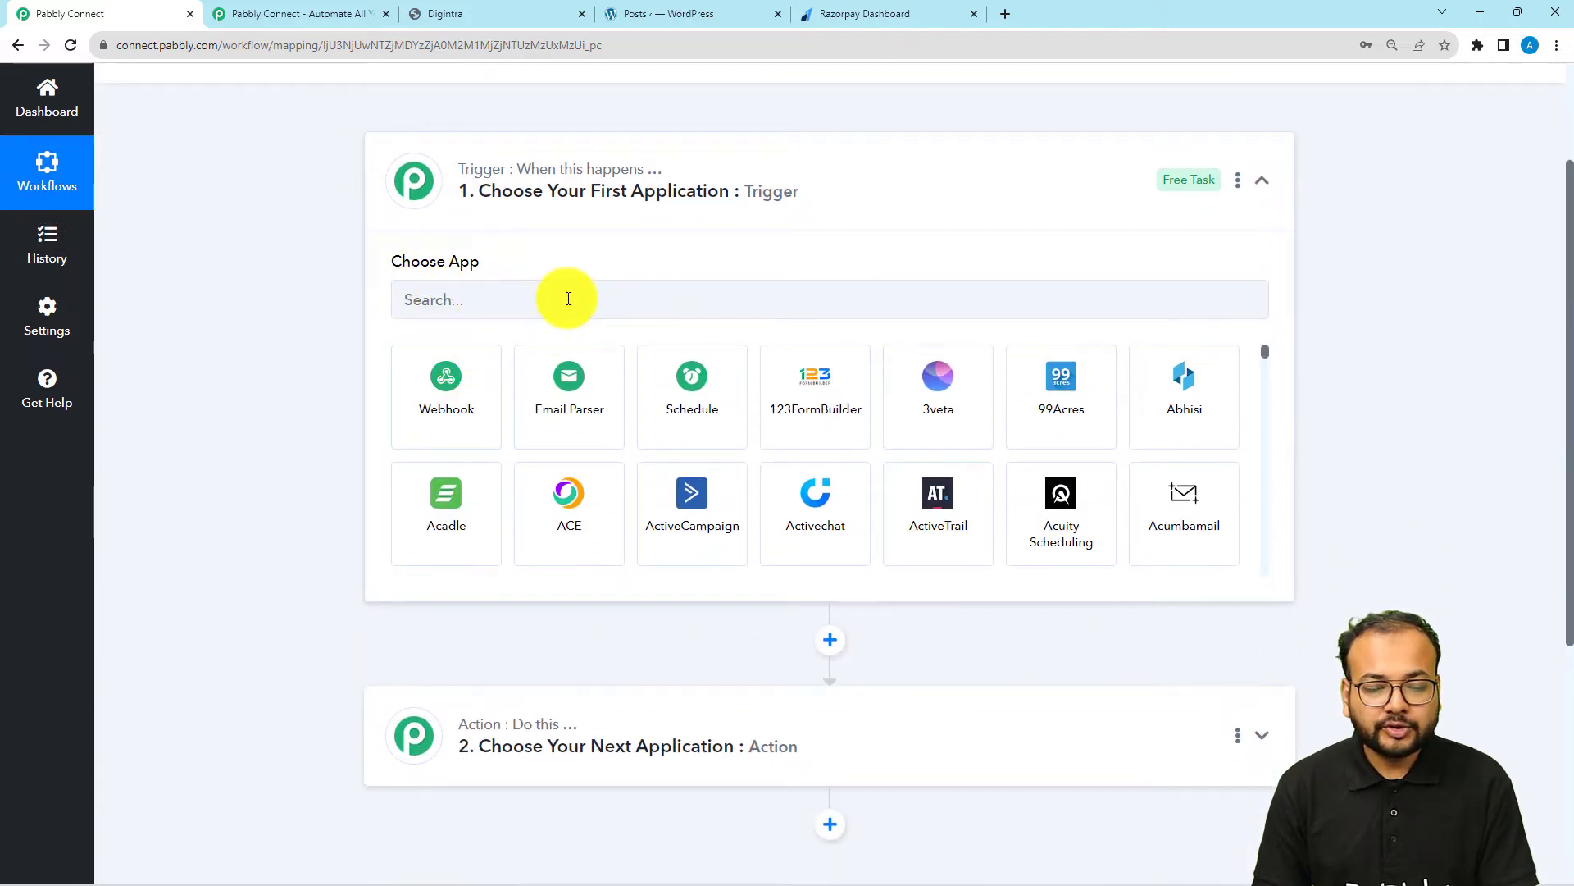
{"action": "left_click", "coordinate": [568, 299]}
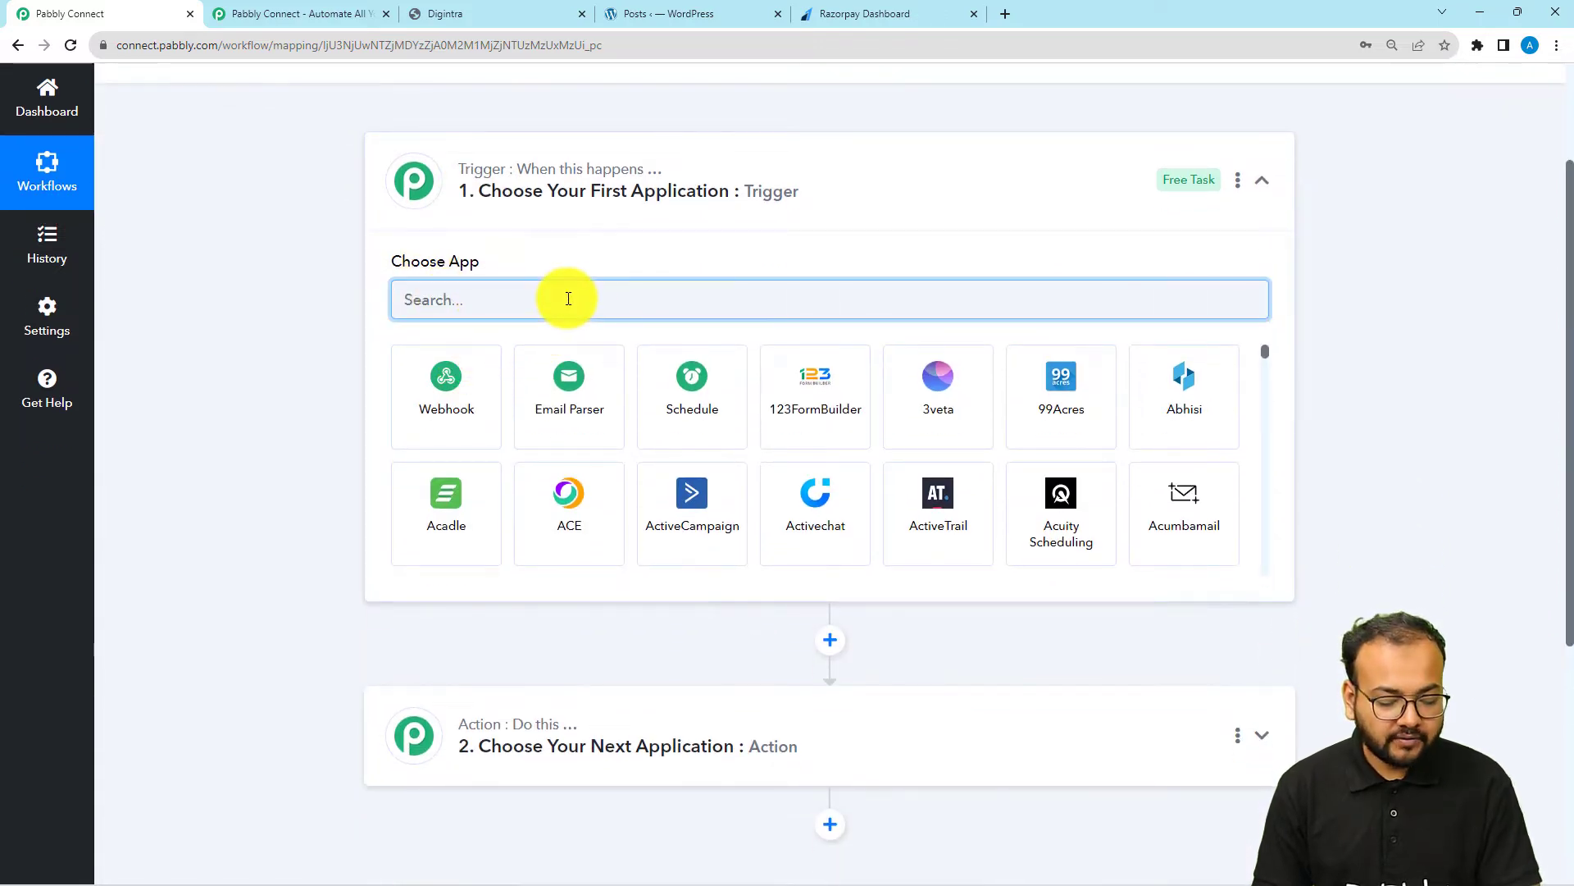
{"action": "type", "text": "razo"}
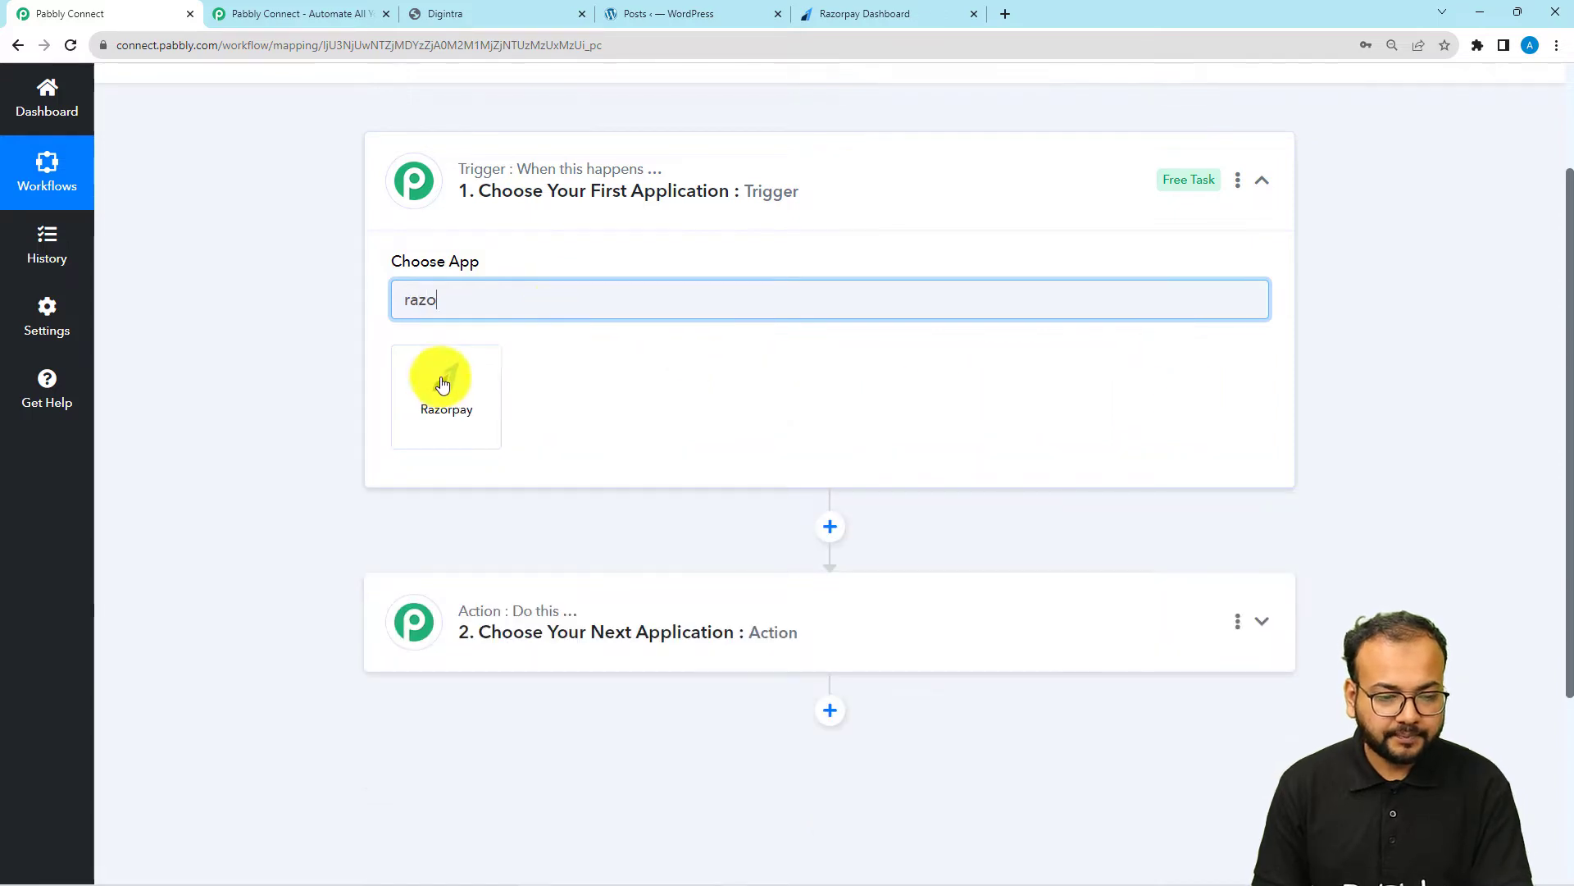
{"action": "left_click", "coordinate": [443, 384]}
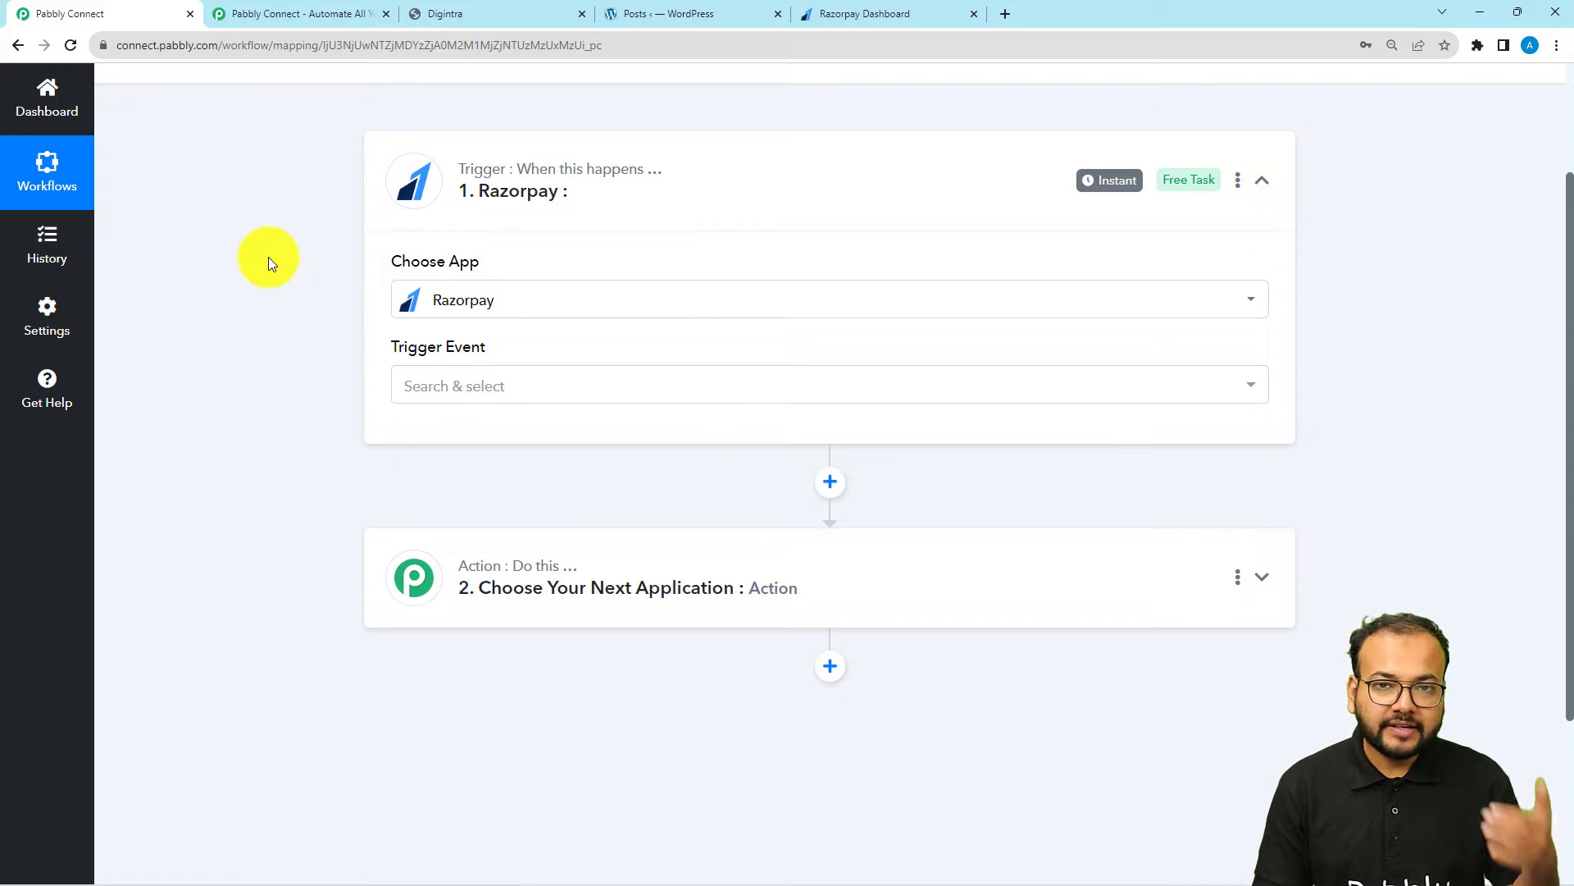
{"action": "left_click", "coordinate": [472, 387]}
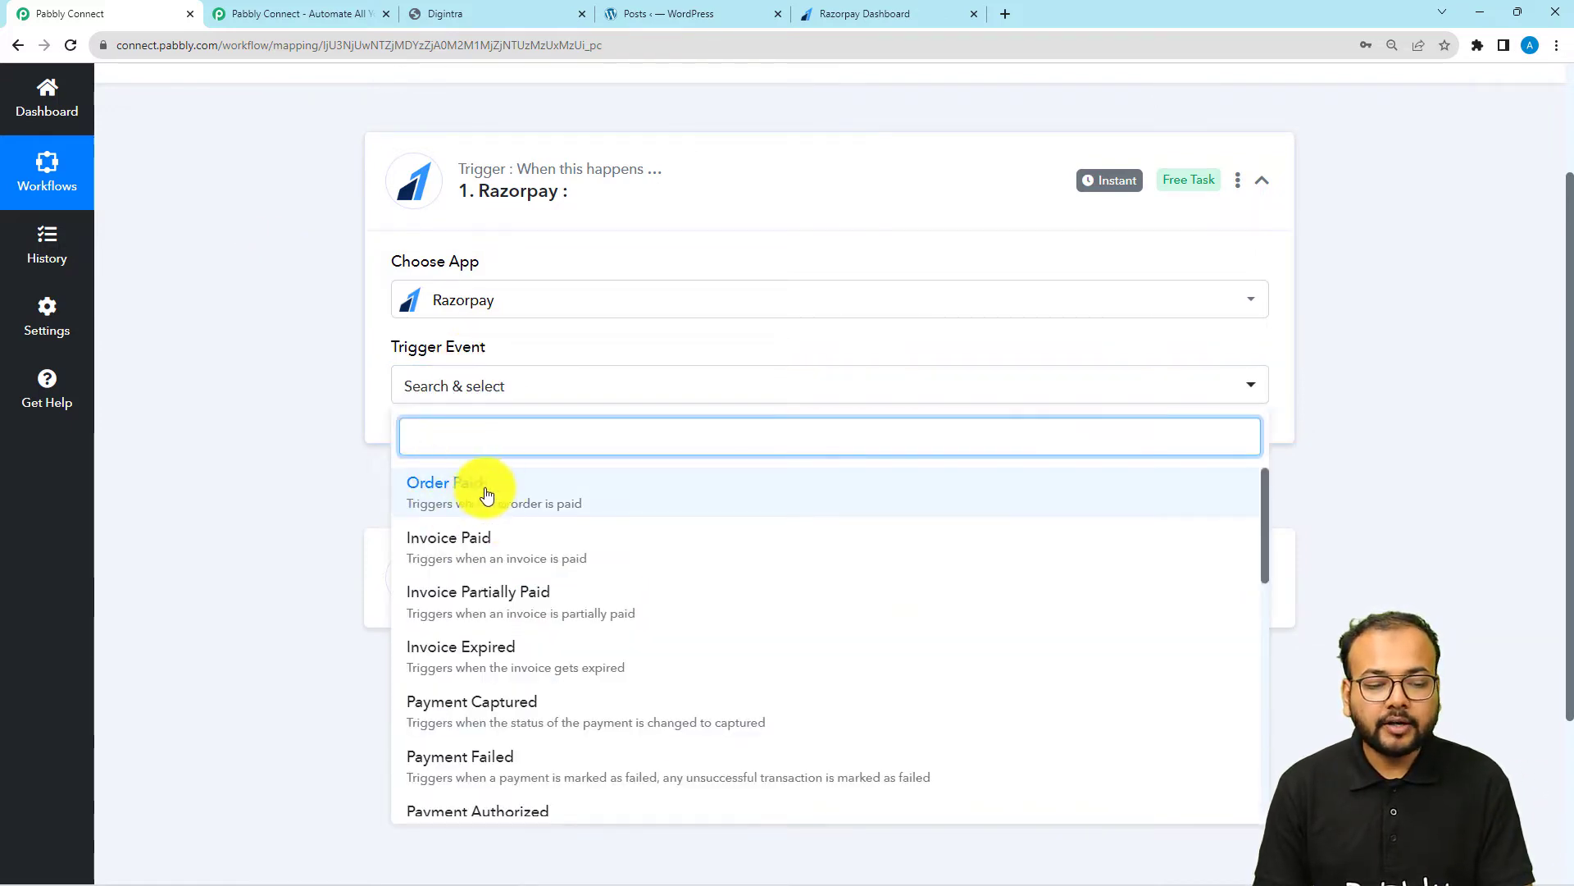
{"action": "left_click", "coordinate": [457, 492]}
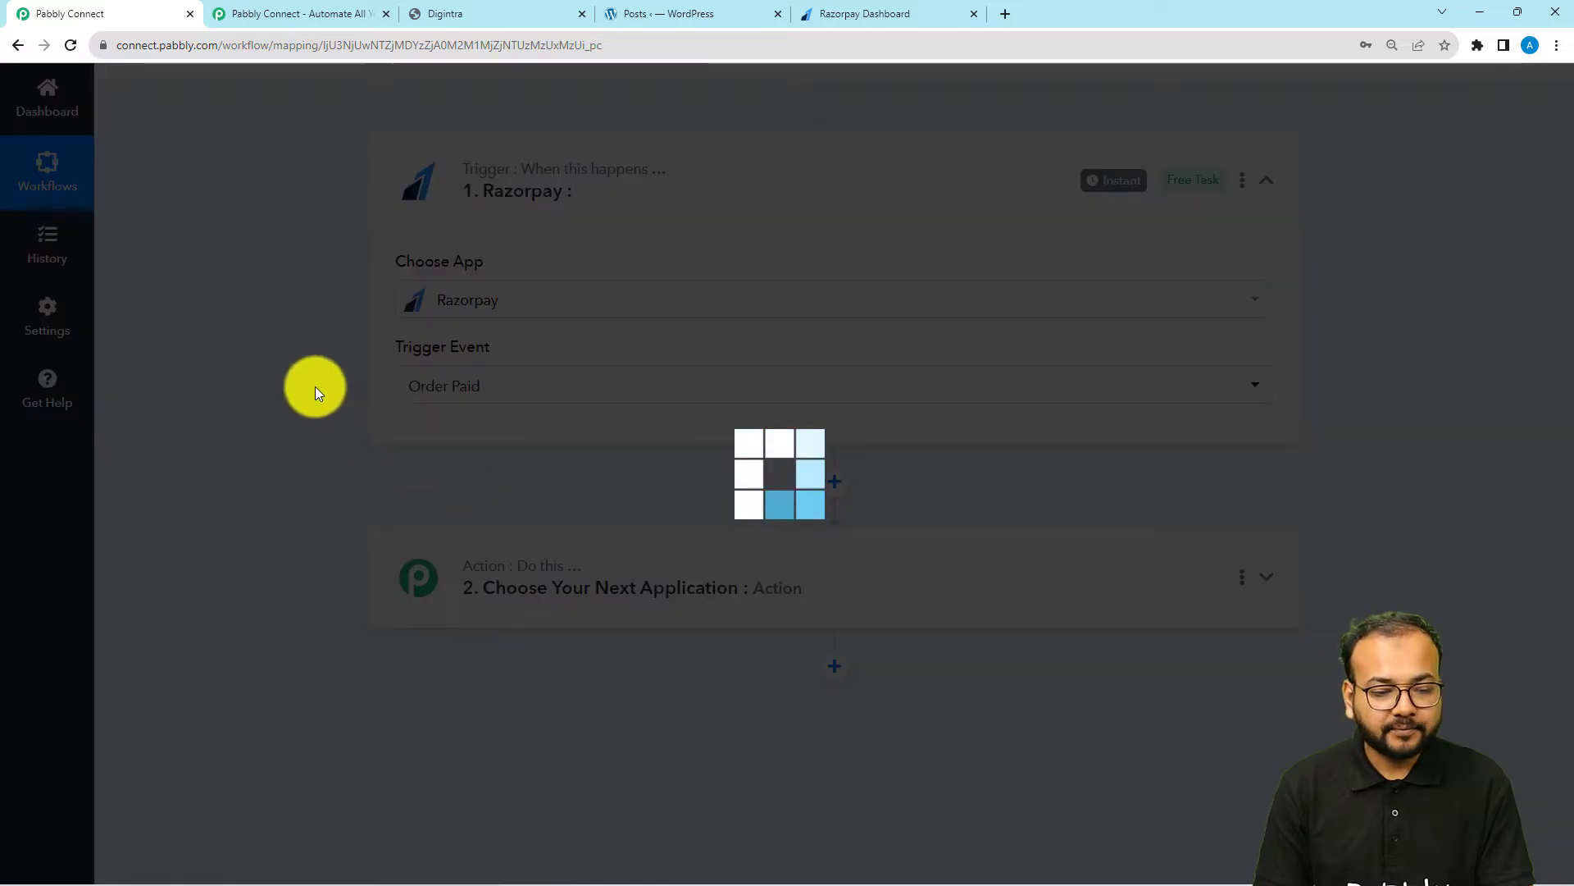
{"action": "scroll", "coordinate": [315, 386], "scroll_direction": "down", "scroll_amount": 1}
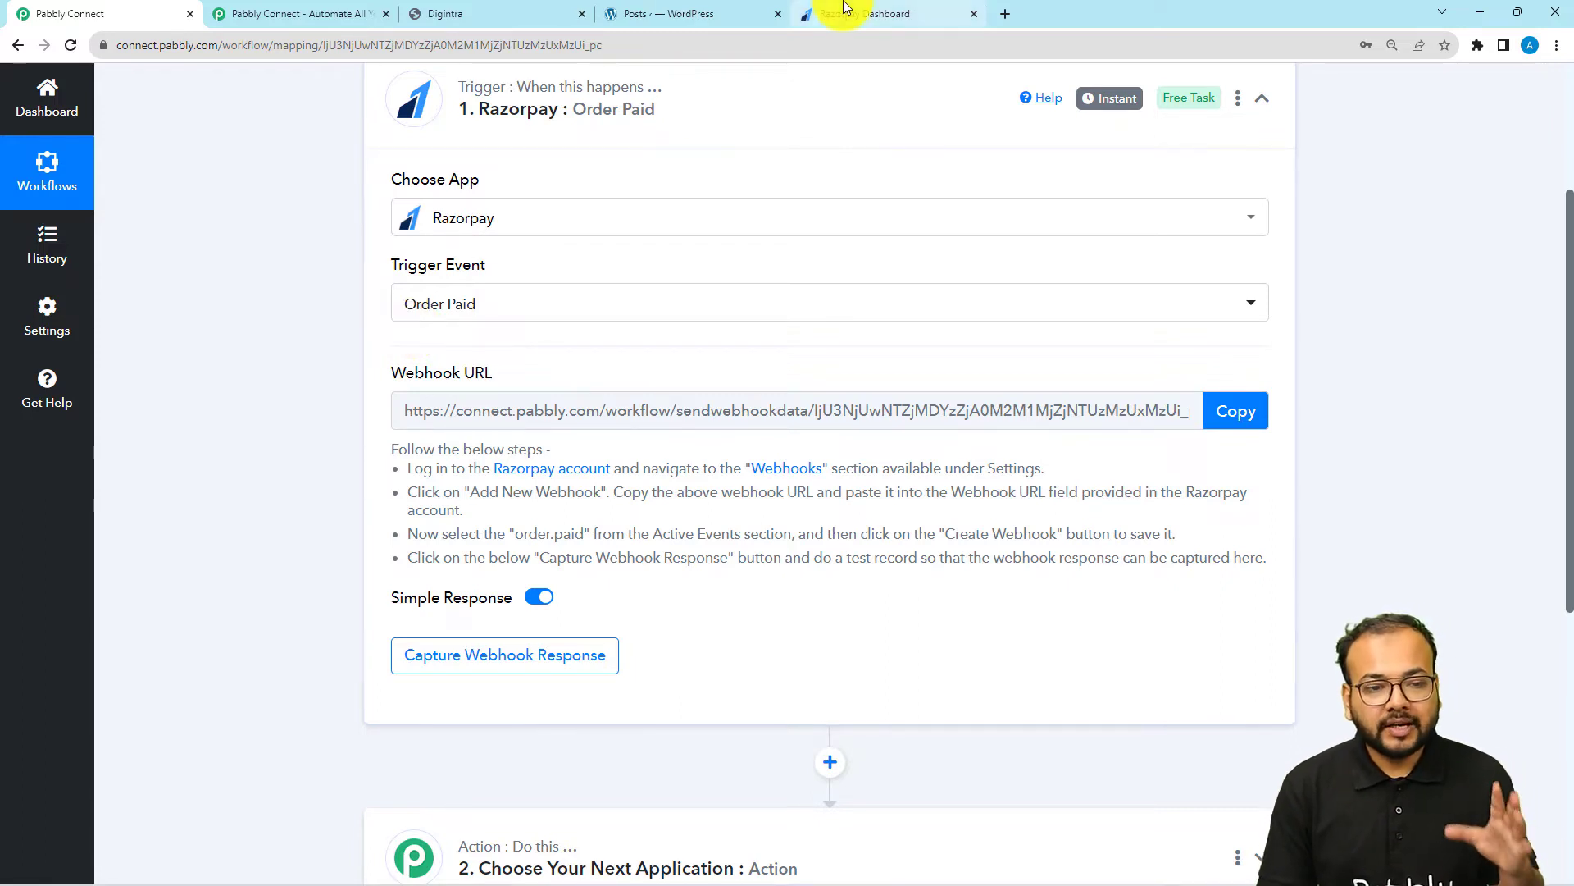
Switch to the WordPress admin and search the plugins available to add for "razorpay"
{"action": "left_click", "coordinate": [664, 8]}
{"action": "mouse_move", "coordinate": [127, 80]}
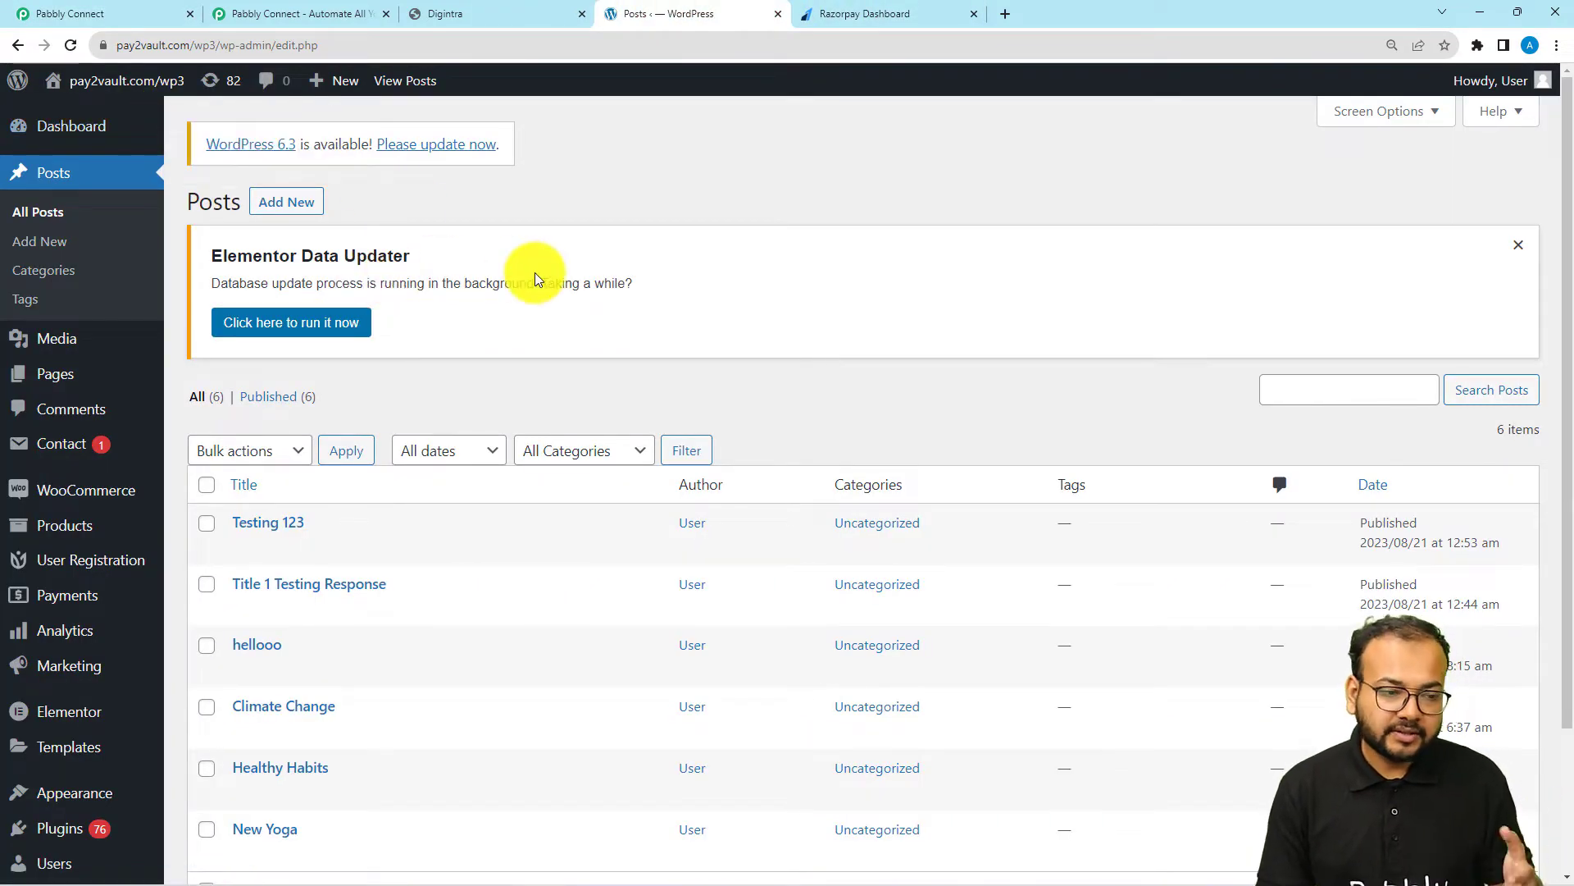
{"action": "scroll", "coordinate": [88, 529], "scroll_direction": "down", "scroll_amount": 3}
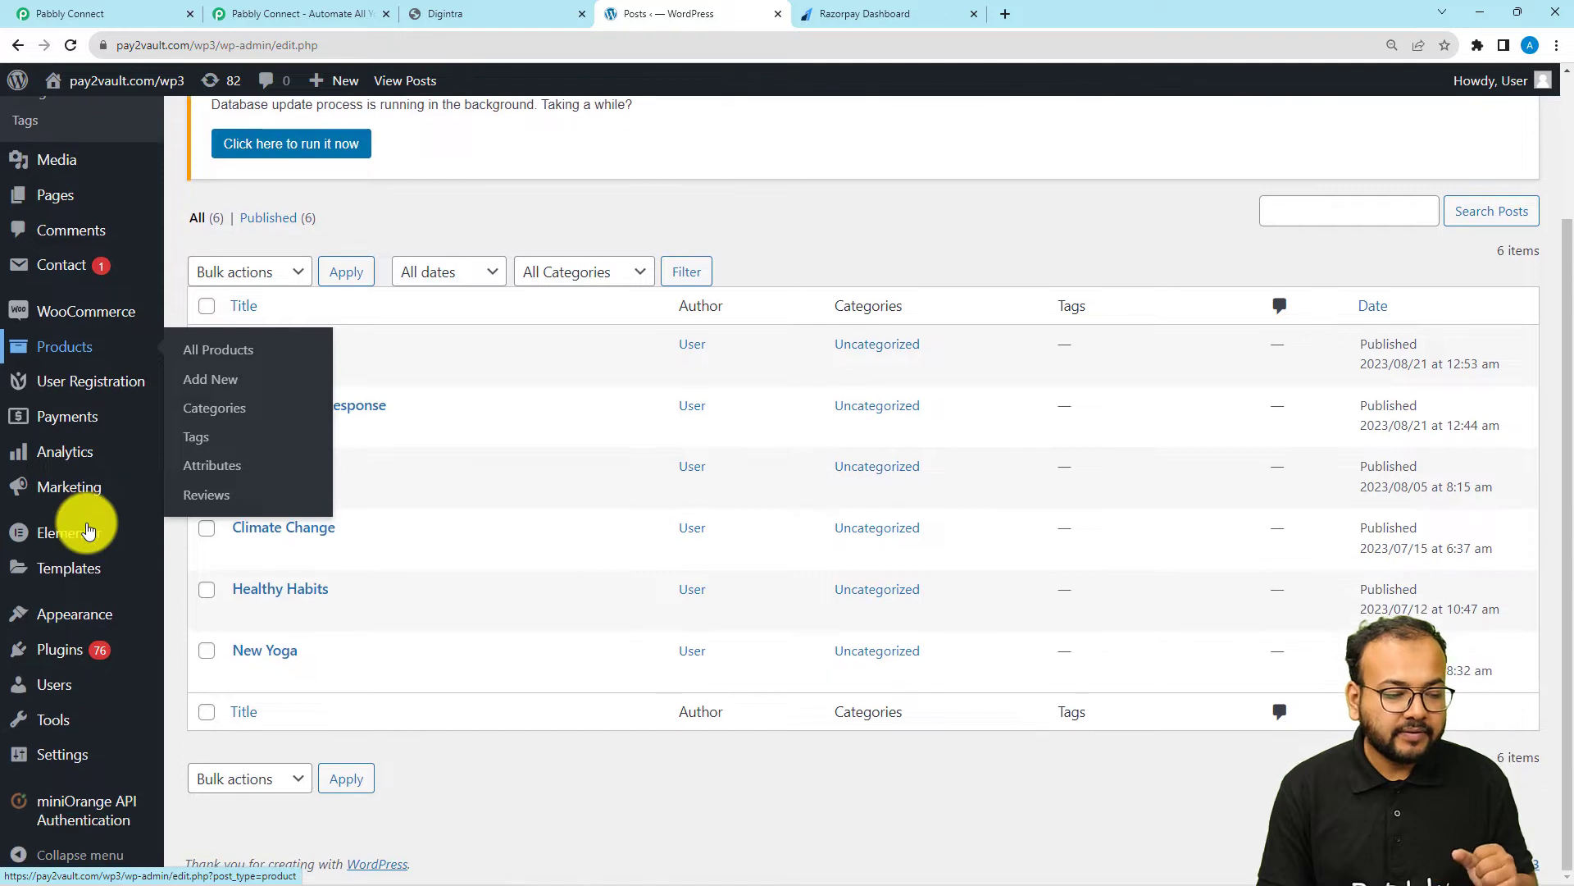
{"action": "mouse_move", "coordinate": [66, 656]}
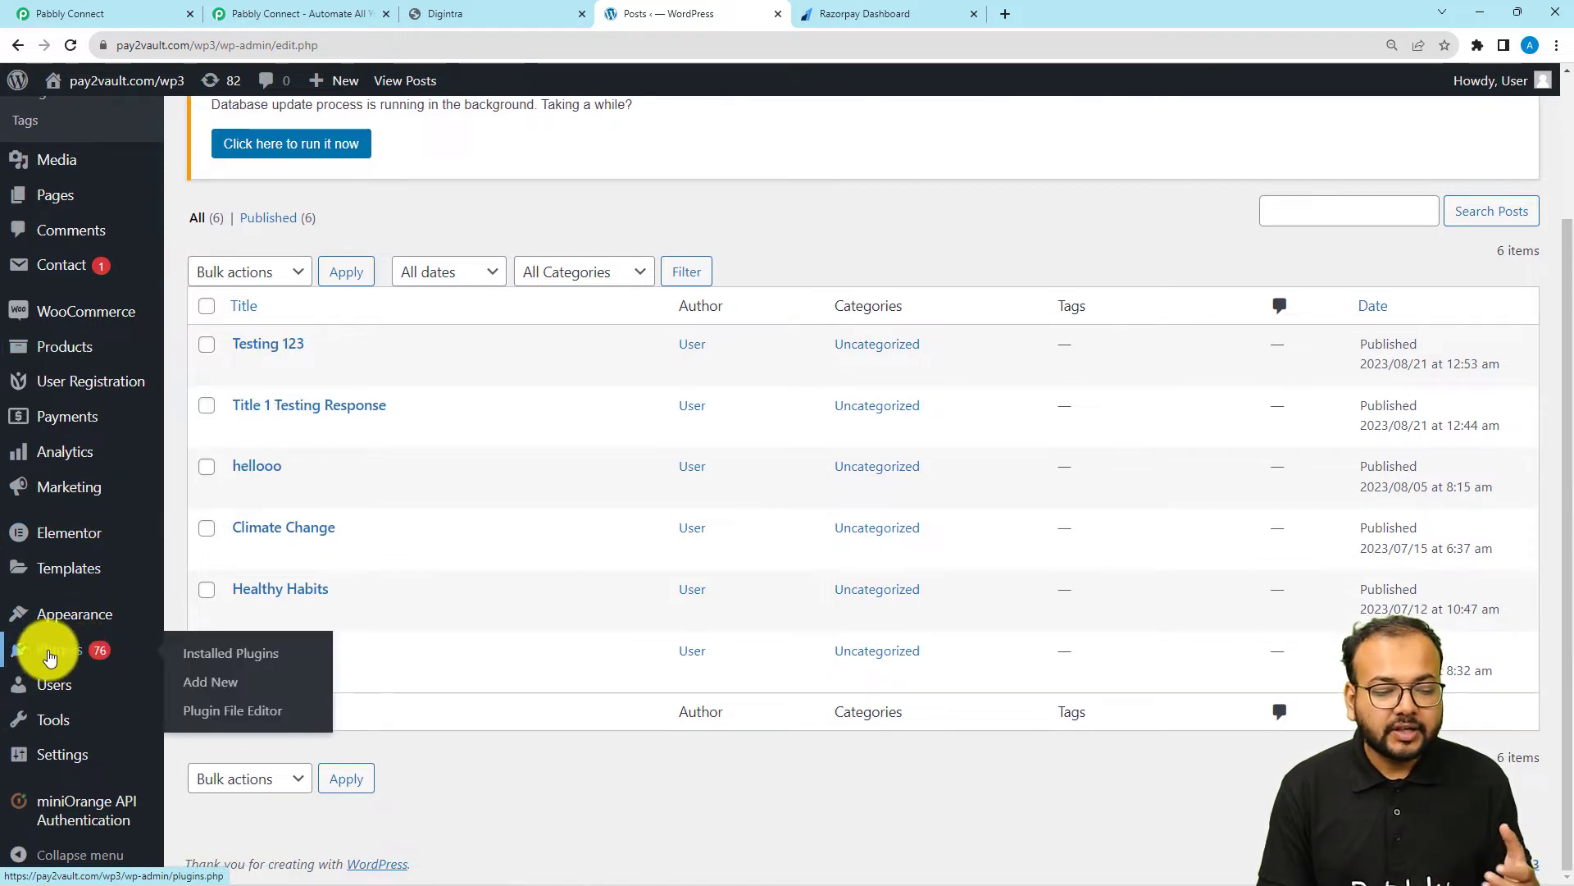
{"action": "left_click", "coordinate": [196, 693]}
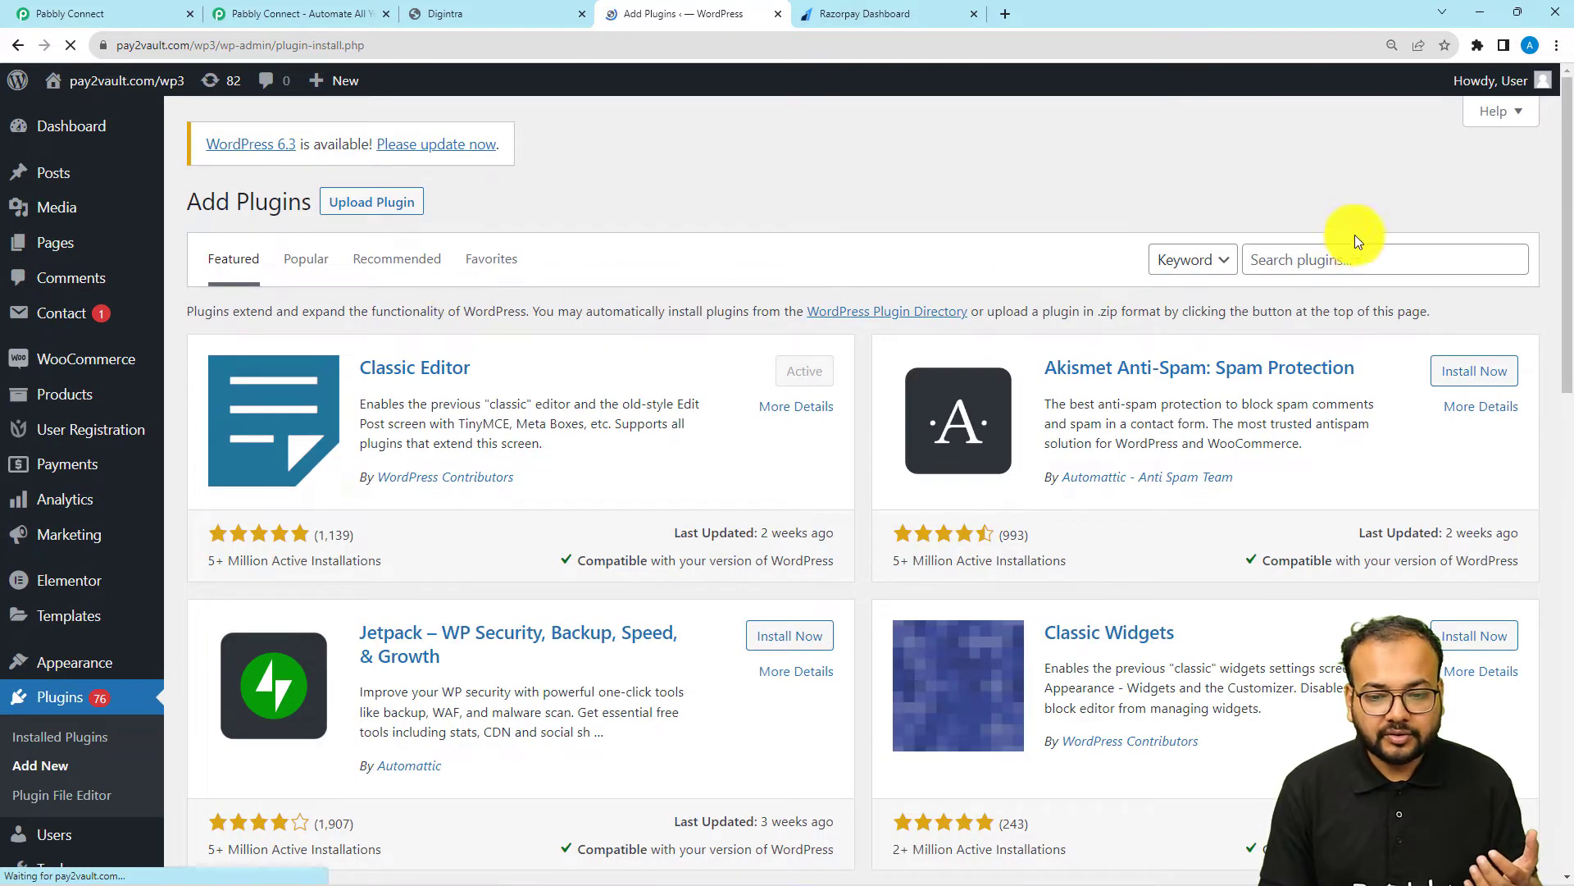
{"action": "left_click", "coordinate": [1362, 253]}
{"action": "type", "text": "raz"}
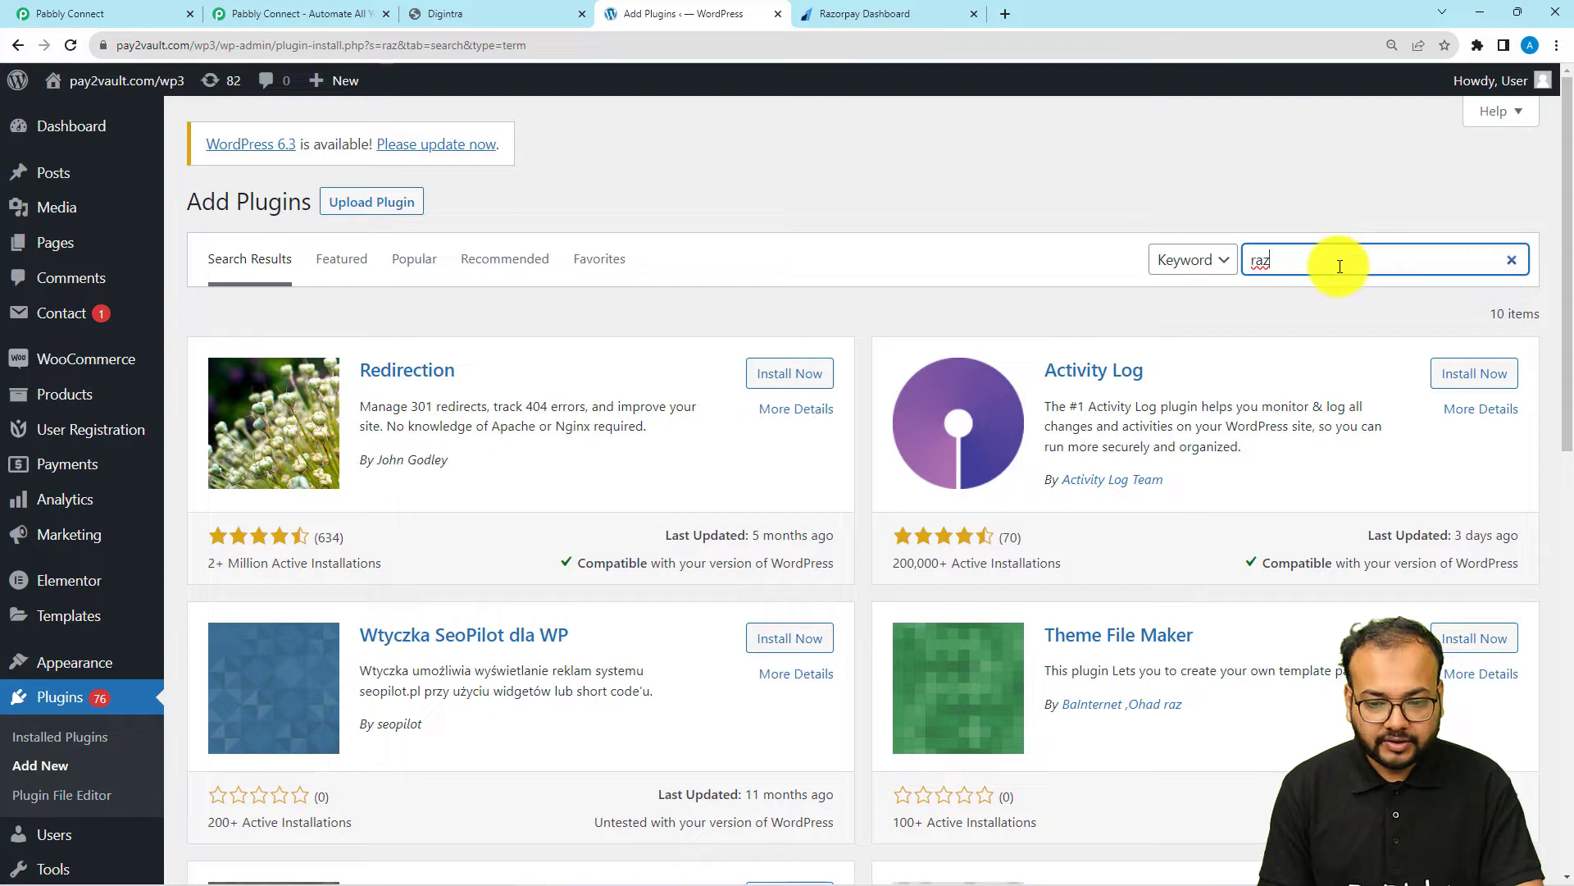
{"action": "type", "text": "pay"}
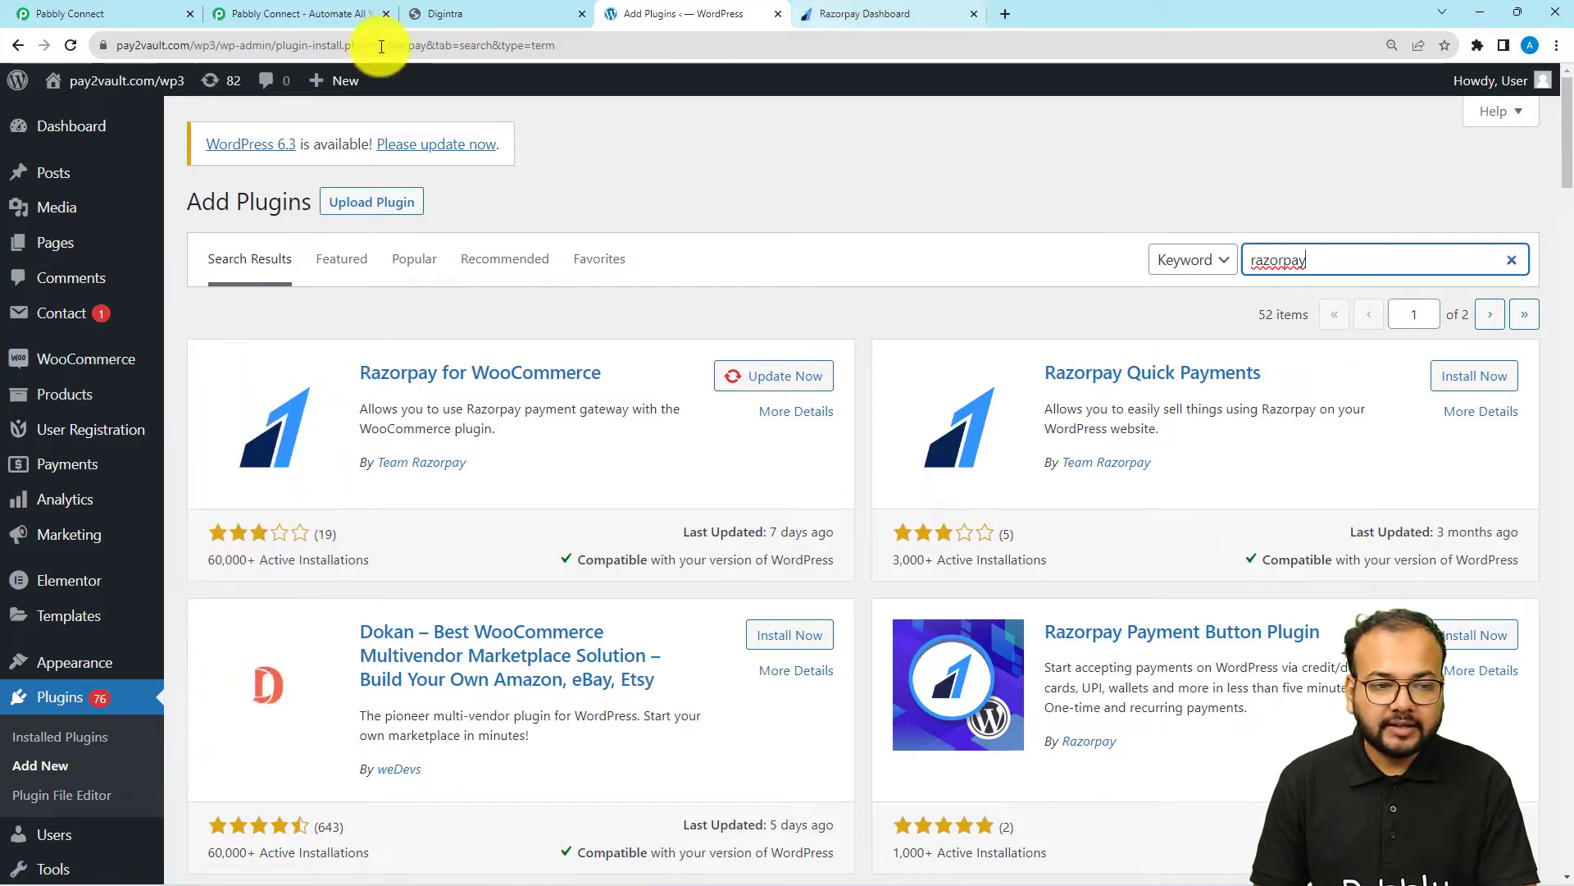
Switch to the Razorpay dashboard and start adding a new webhook in the account's webhook settings
{"action": "left_click", "coordinate": [157, 10]}
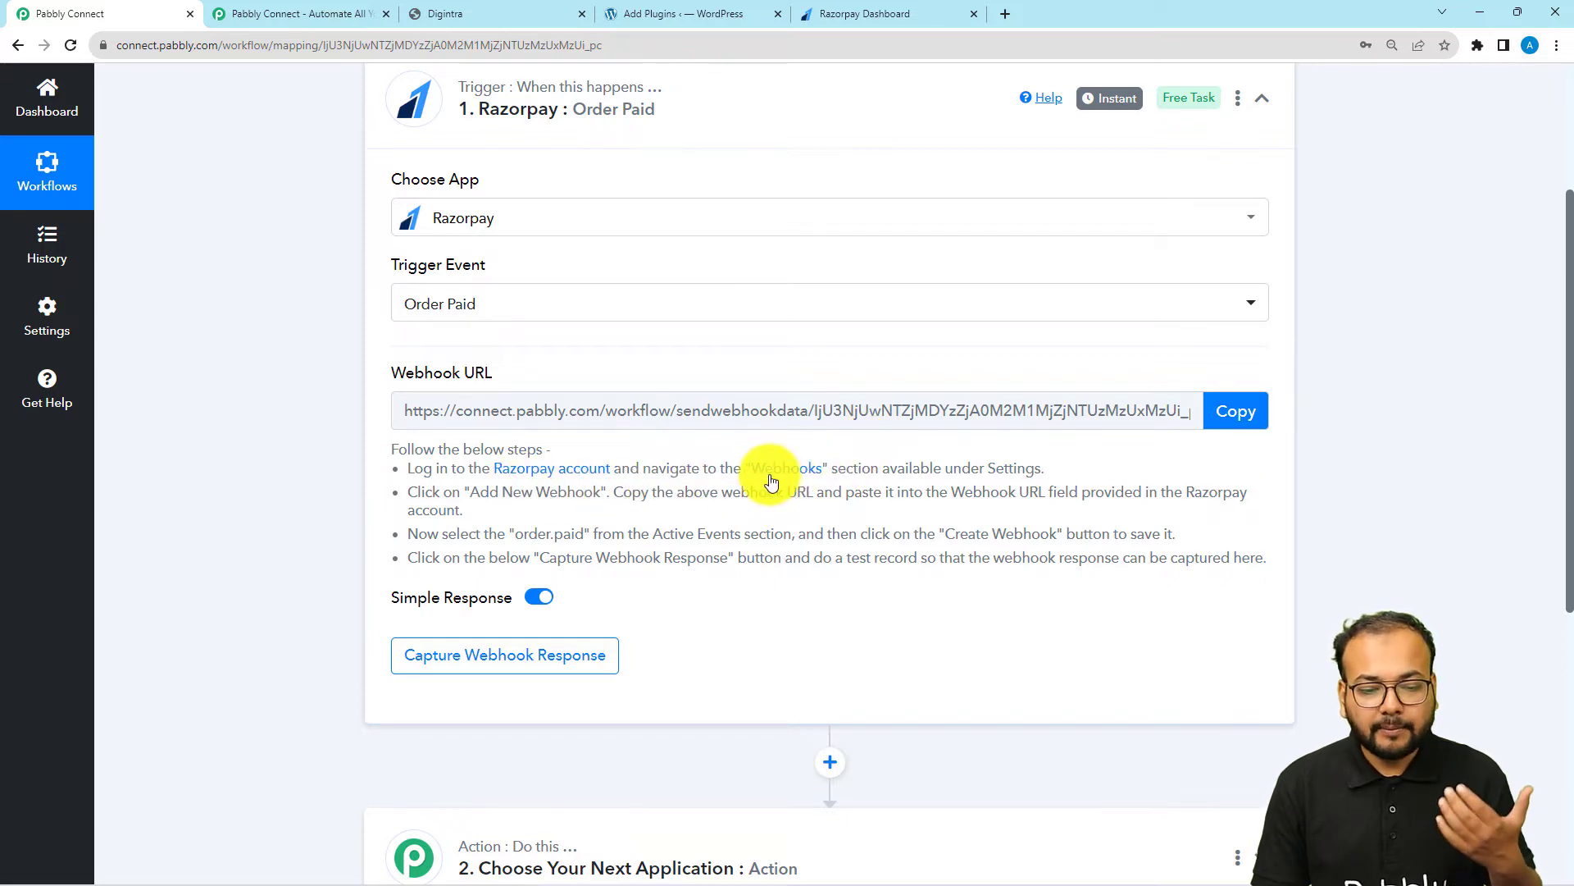
{"action": "left_click", "coordinate": [882, 7]}
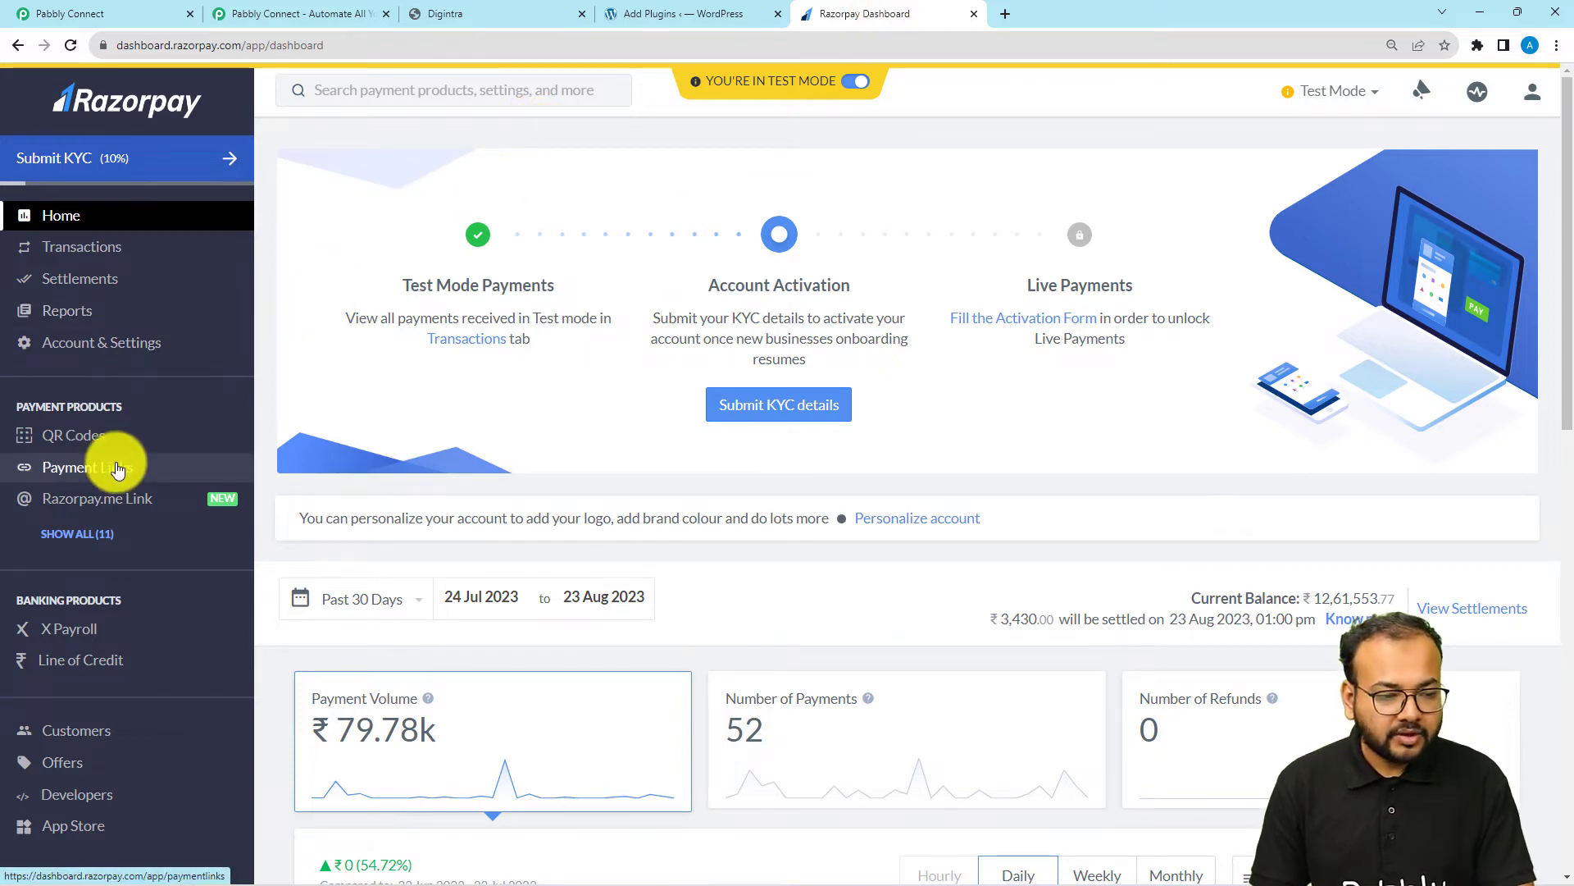
{"action": "left_click", "coordinate": [101, 347]}
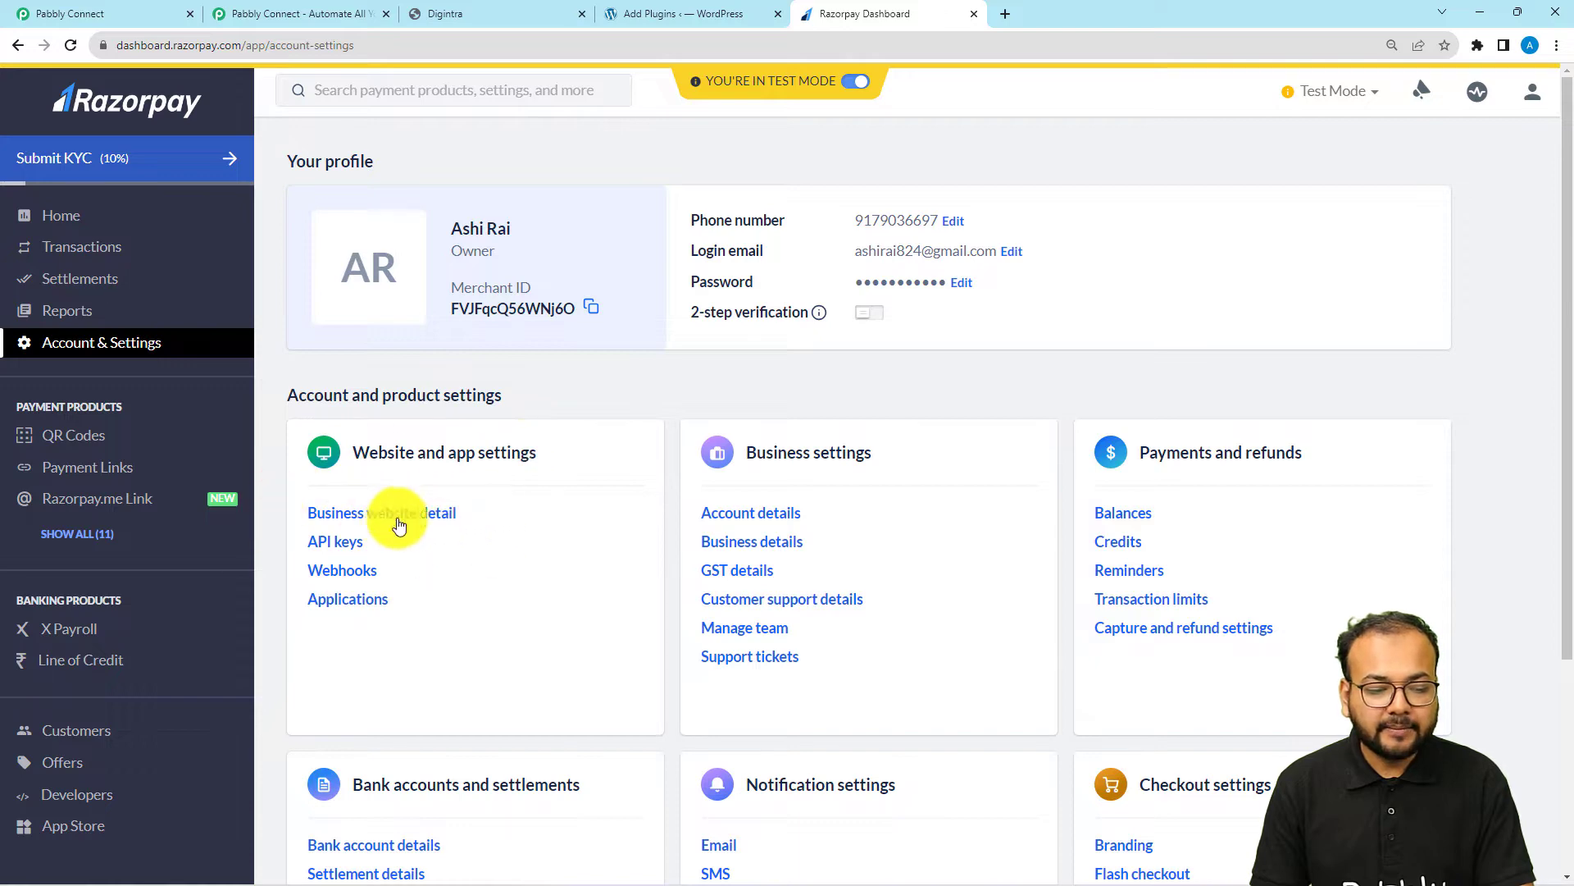
{"action": "left_click", "coordinate": [351, 577]}
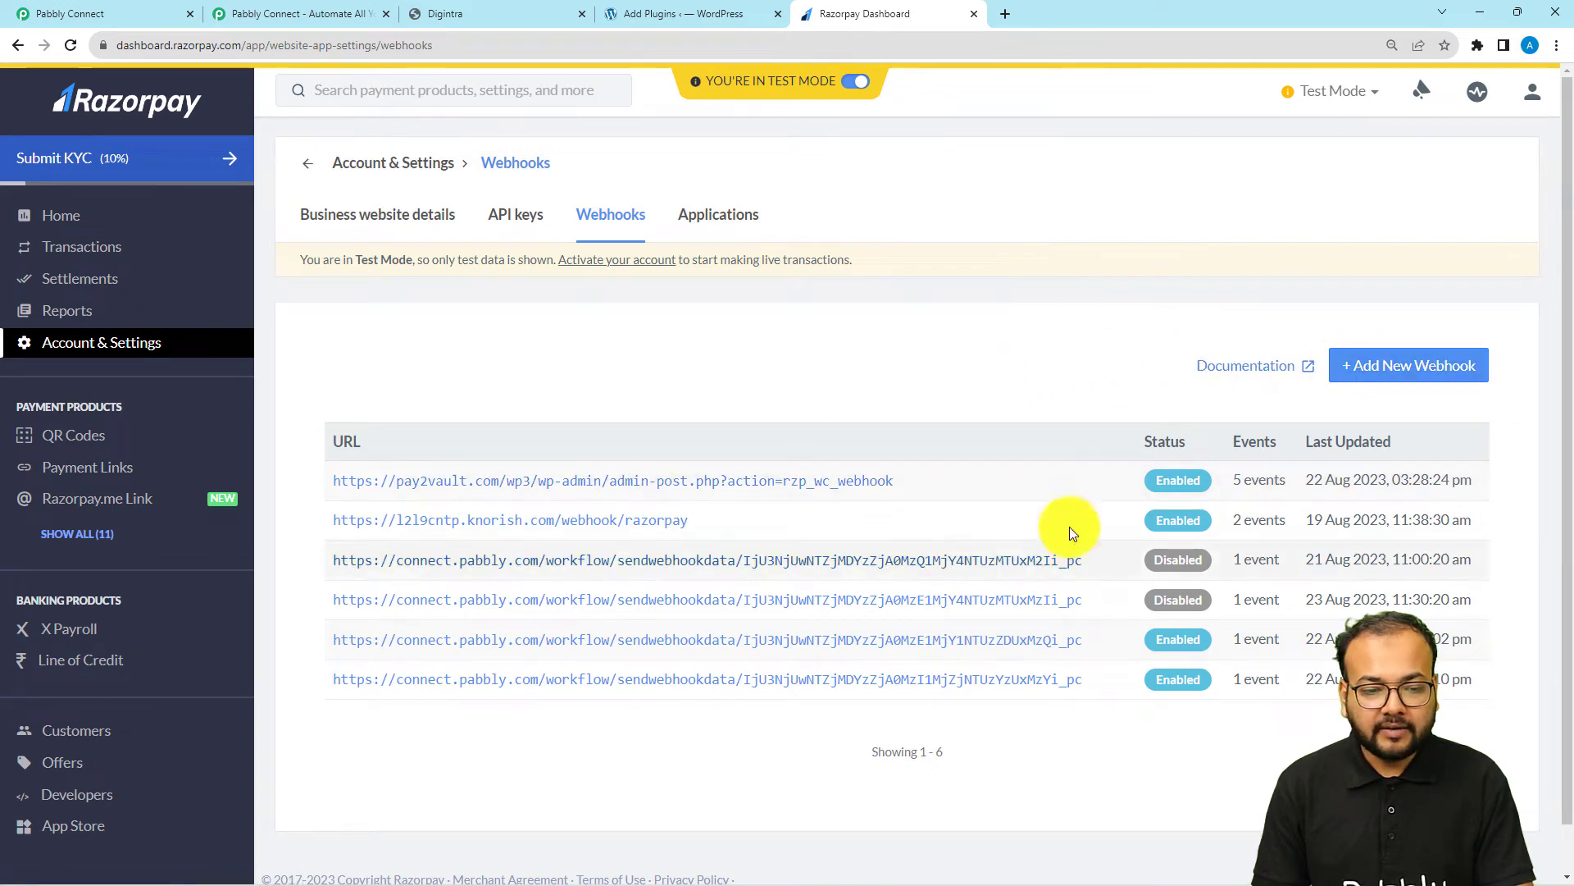
{"action": "left_click", "coordinate": [1409, 370]}
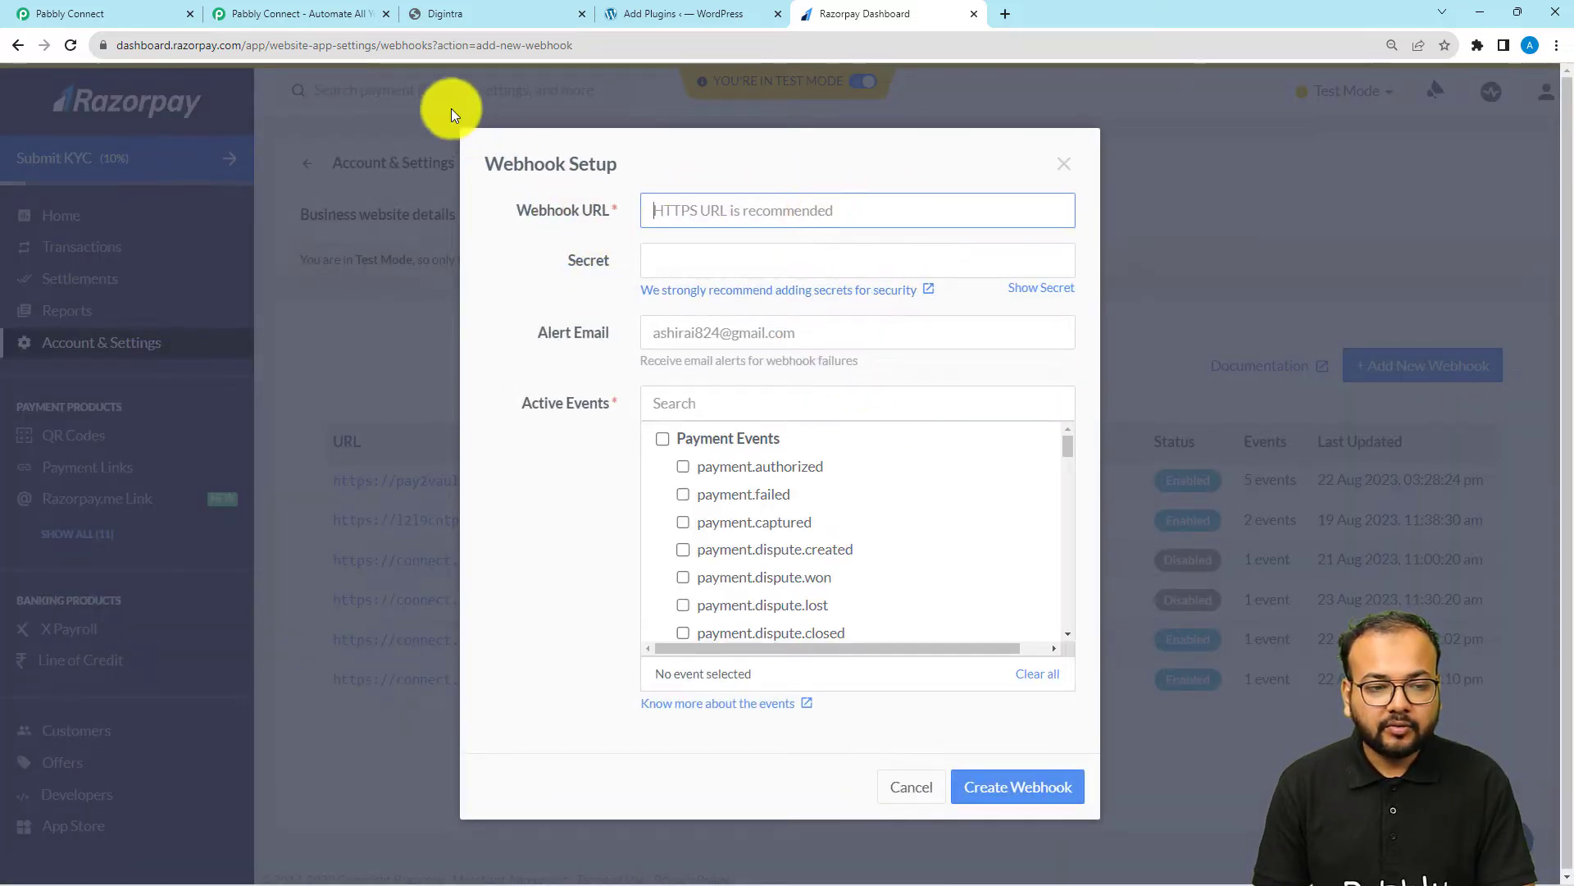
Copy the trigger's webhook URL from Pabbly Connect and paste it as the Webhook URL in Razorpay's webhook setup
{"action": "left_click", "coordinate": [127, 10]}
{"action": "left_click", "coordinate": [1237, 414]}
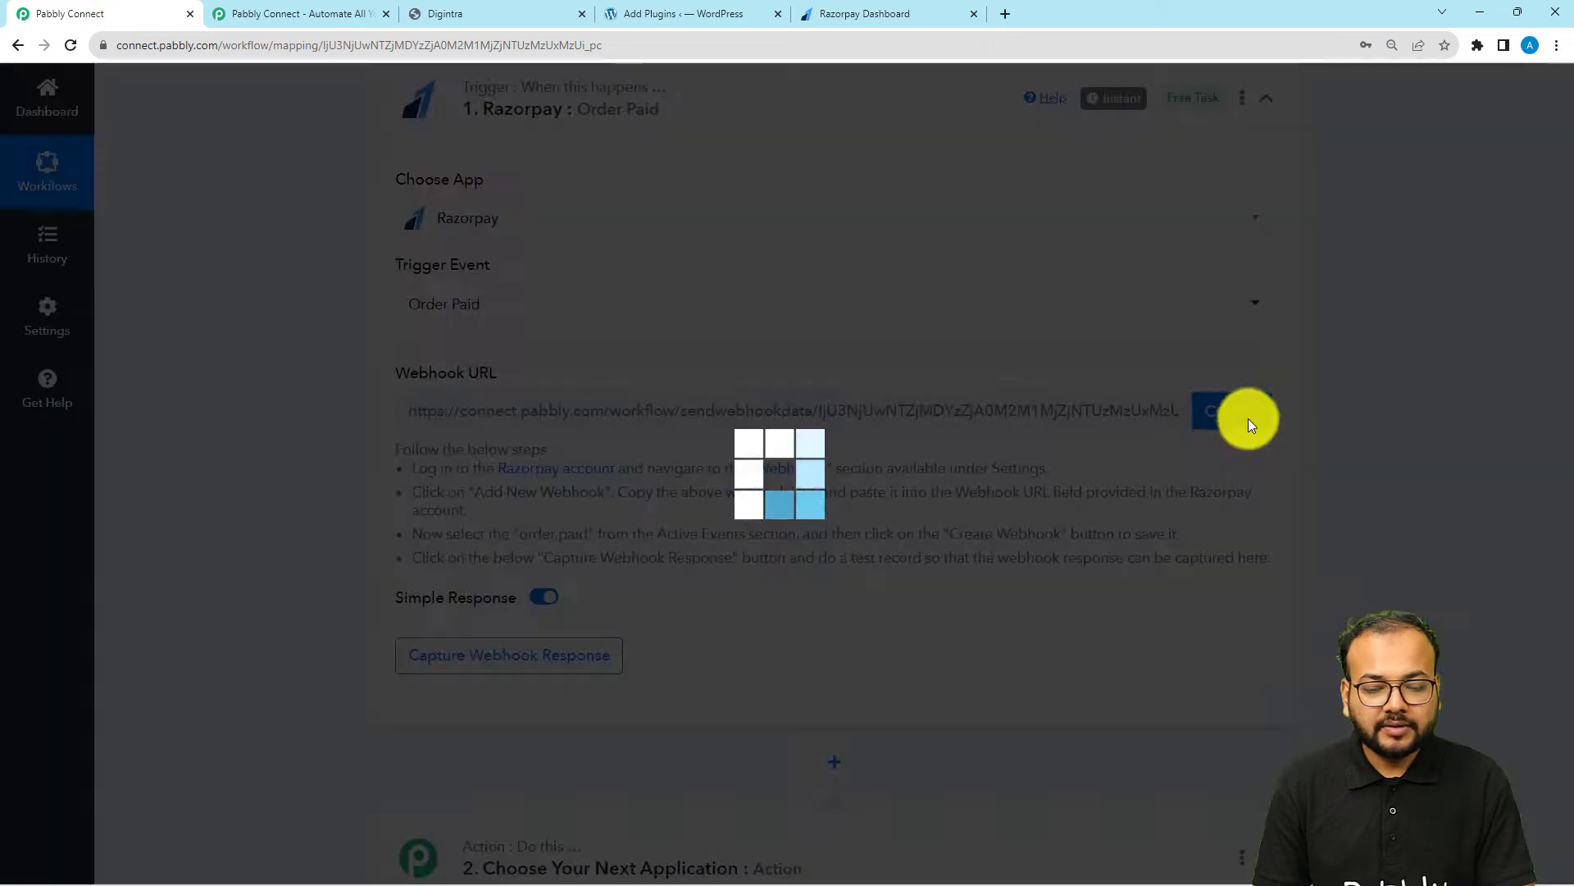
{"action": "left_click", "coordinate": [879, 11]}
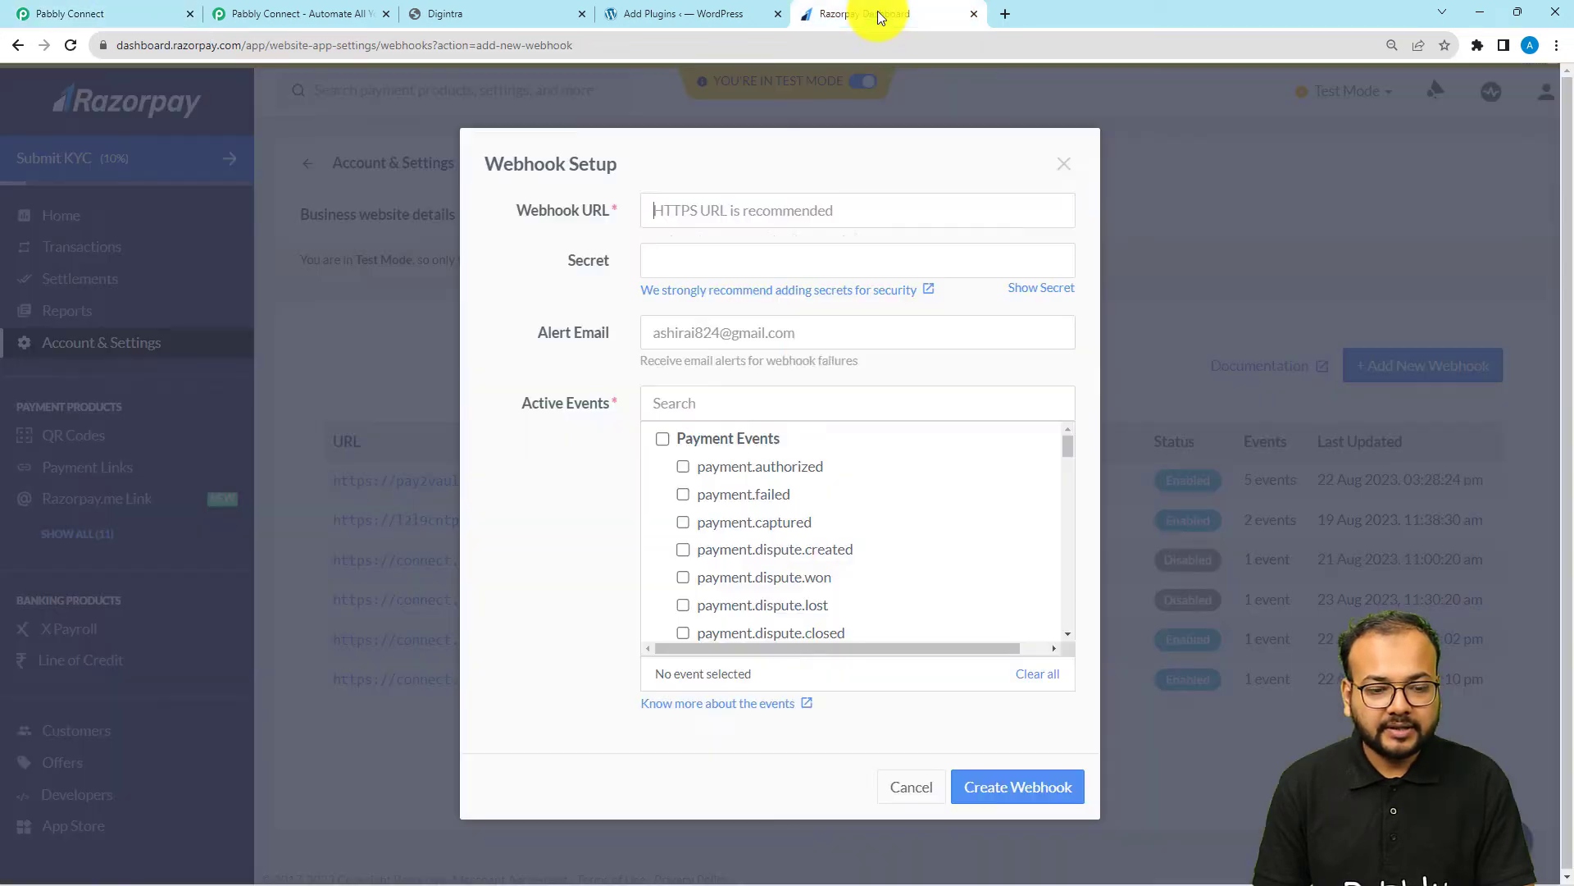
{"action": "right_click", "coordinate": [699, 210]}
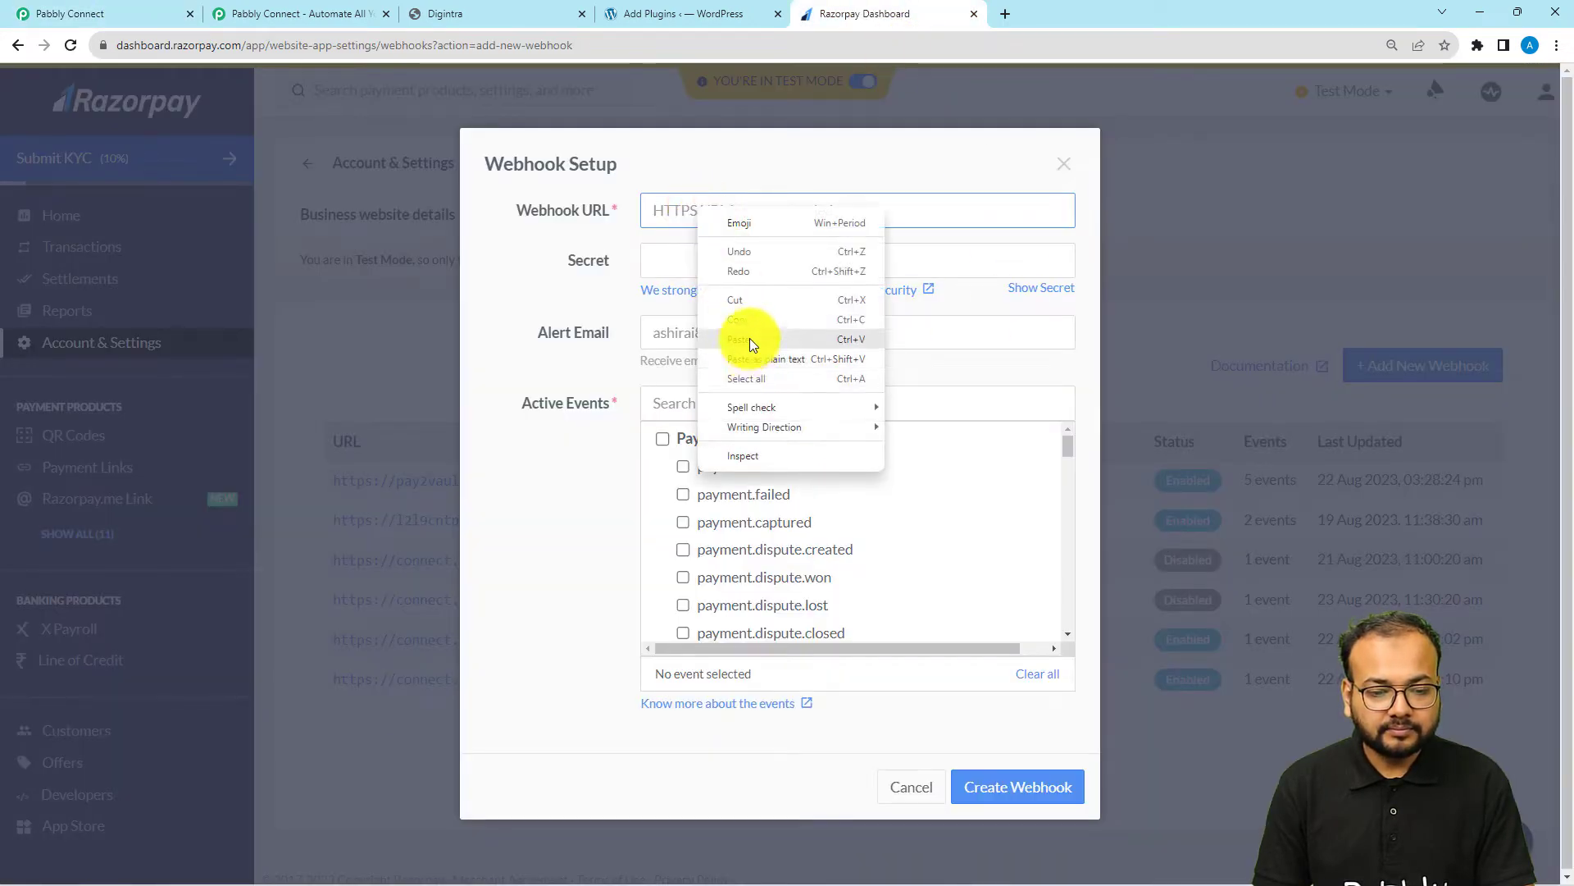
{"action": "left_click", "coordinate": [750, 338]}
{"action": "left_click", "coordinate": [572, 319]}
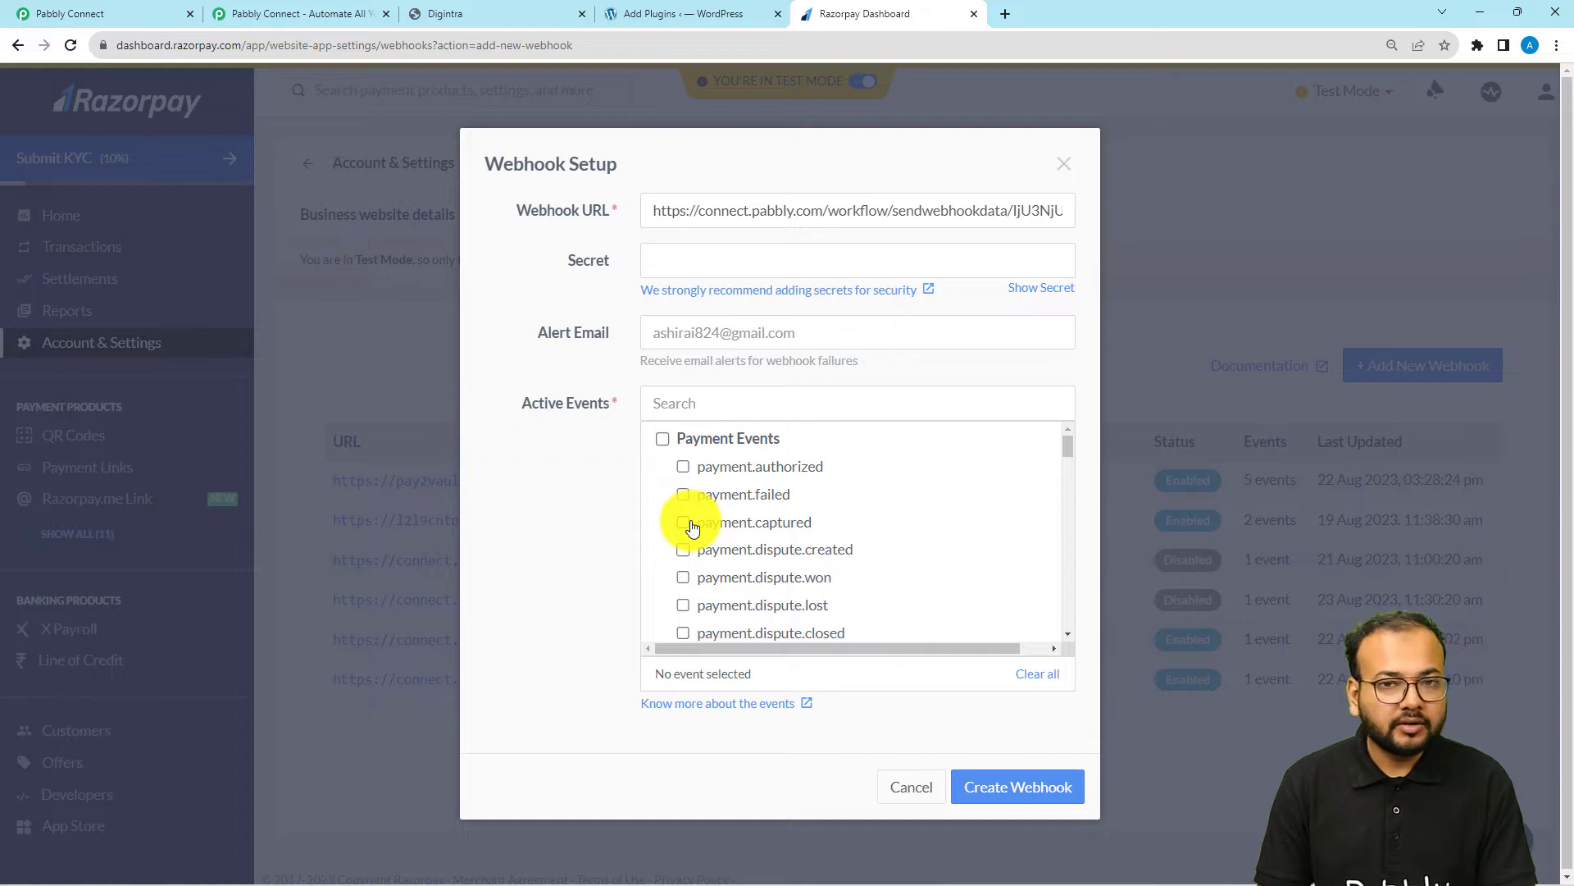
Enable the order.paid event for the new Razorpay webhook and create the webhook
{"action": "scroll", "coordinate": [691, 526], "scroll_direction": "down", "scroll_amount": 2}
{"action": "scroll", "coordinate": [692, 528], "scroll_direction": "down", "scroll_amount": 1}
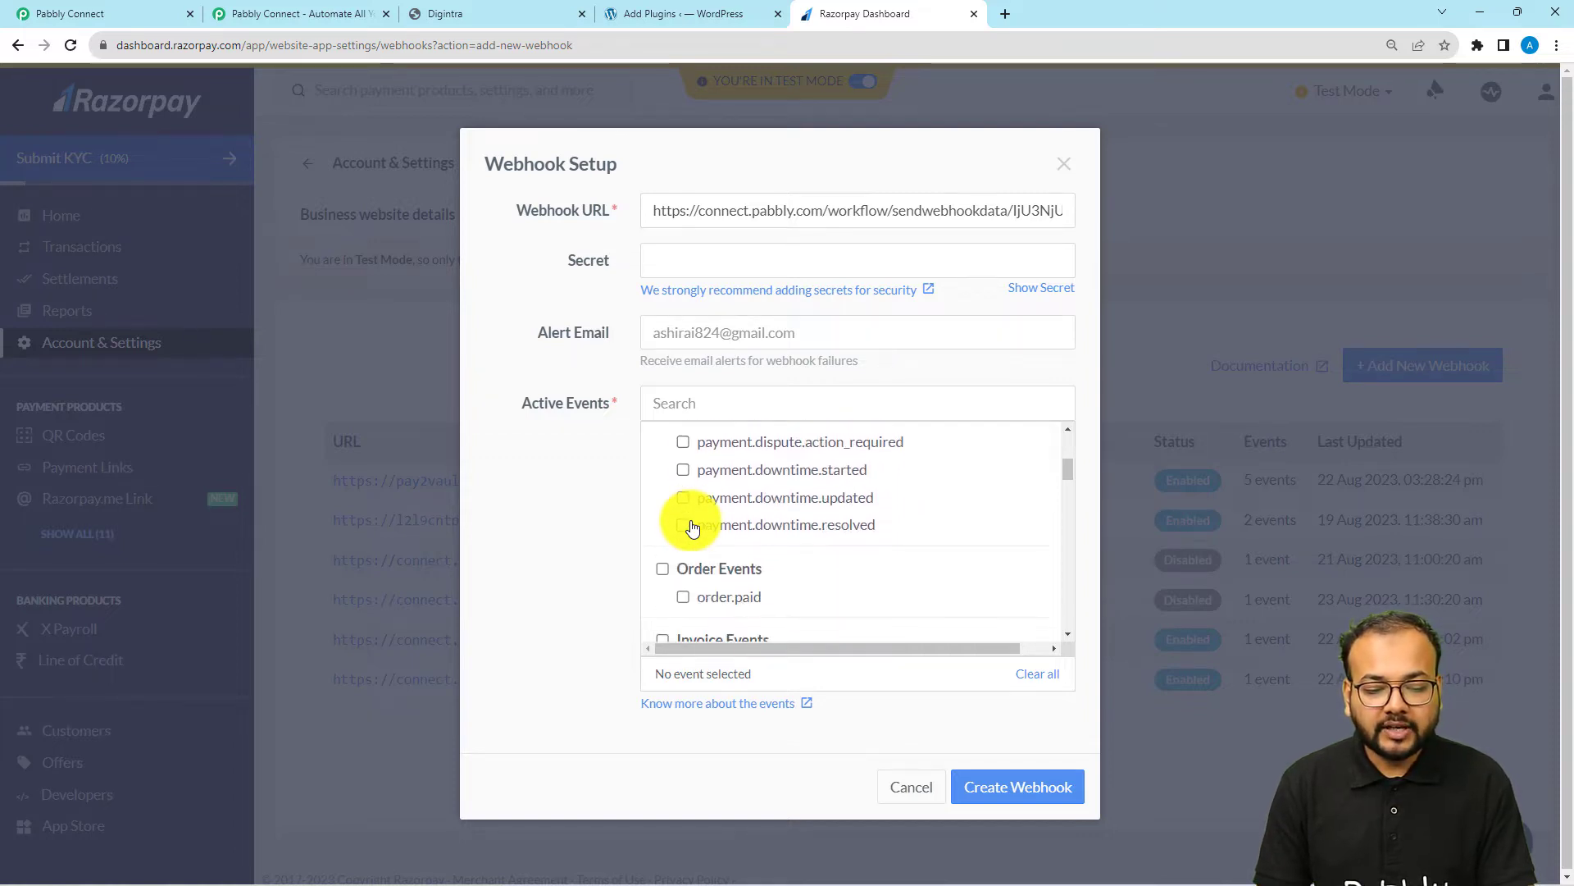
{"action": "scroll", "coordinate": [692, 556], "scroll_direction": "down", "scroll_amount": 1}
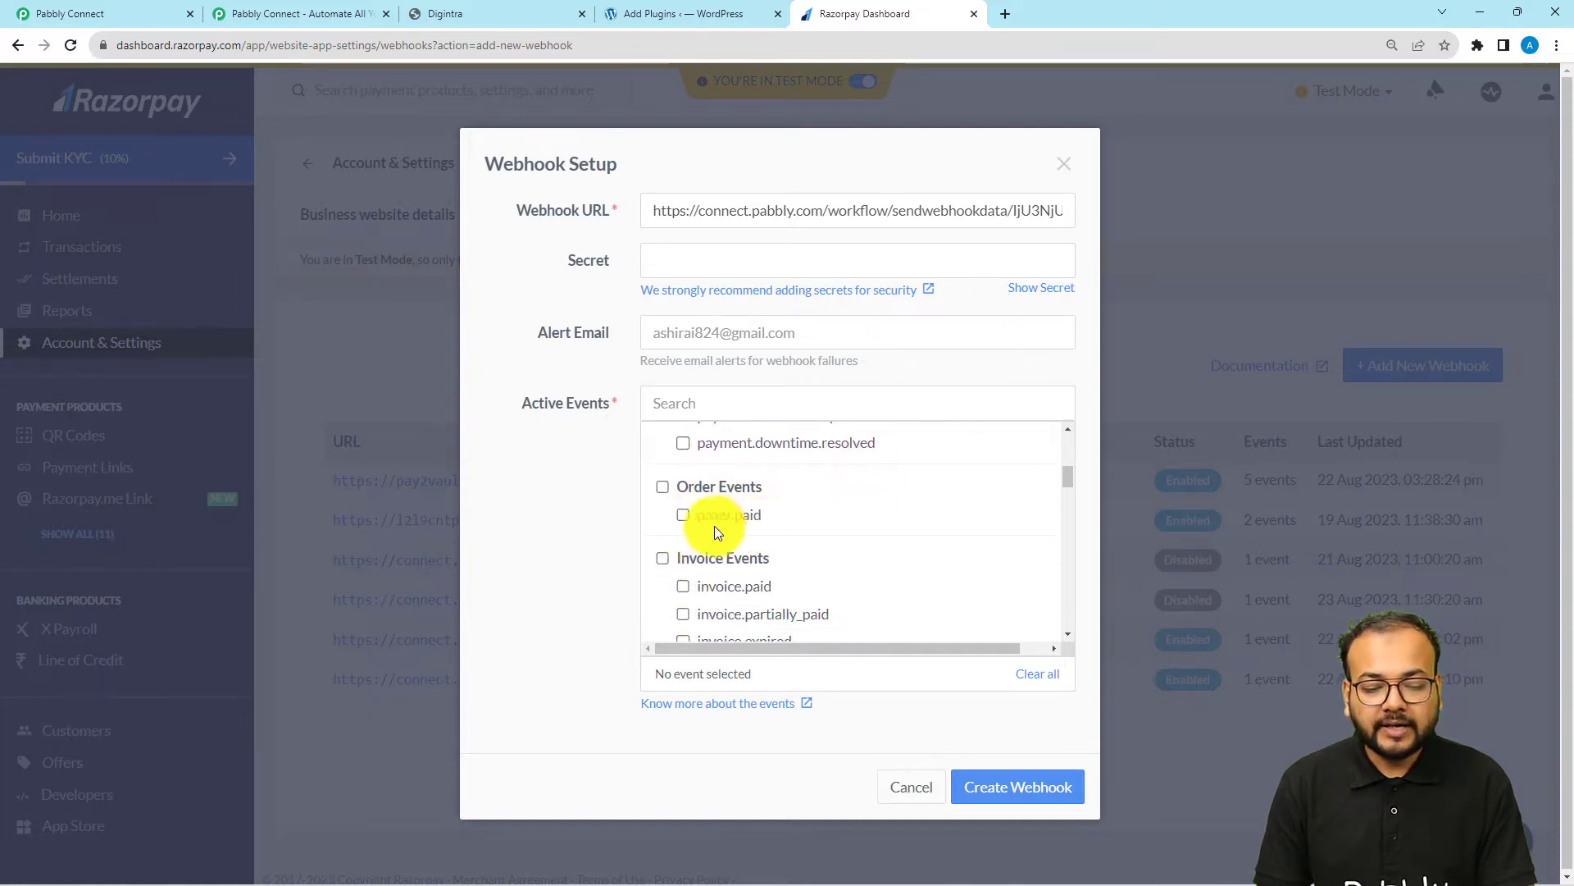
{"action": "left_click", "coordinate": [682, 517]}
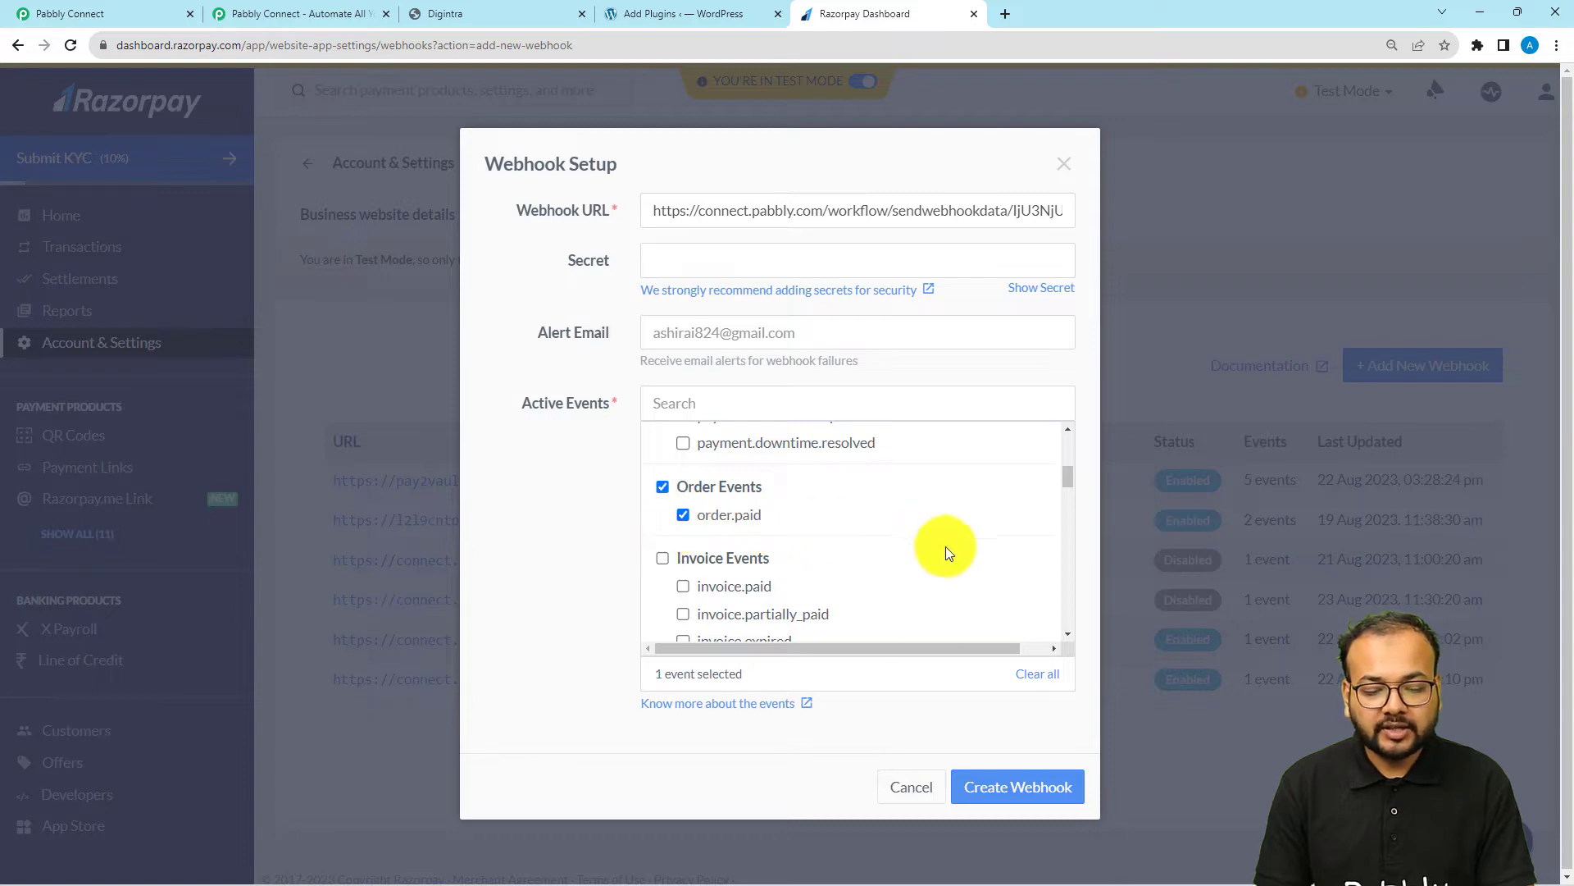
{"action": "left_click", "coordinate": [987, 772]}
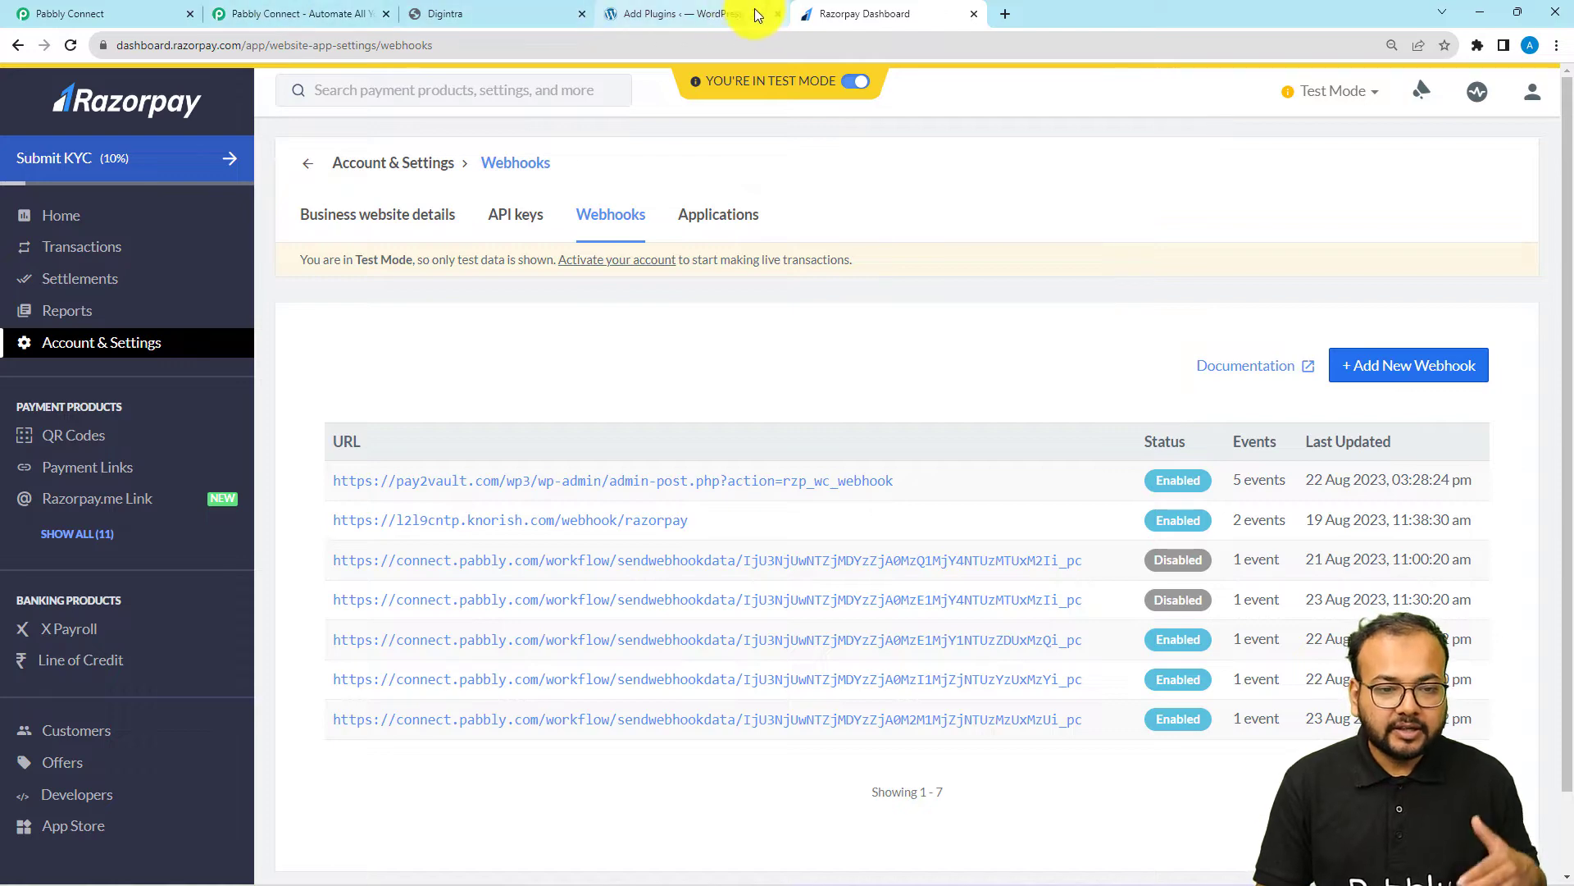
Return to the Pabbly Connect workflow and check the webhook response section of the Razorpay trigger
{"action": "left_click", "coordinate": [640, 9]}
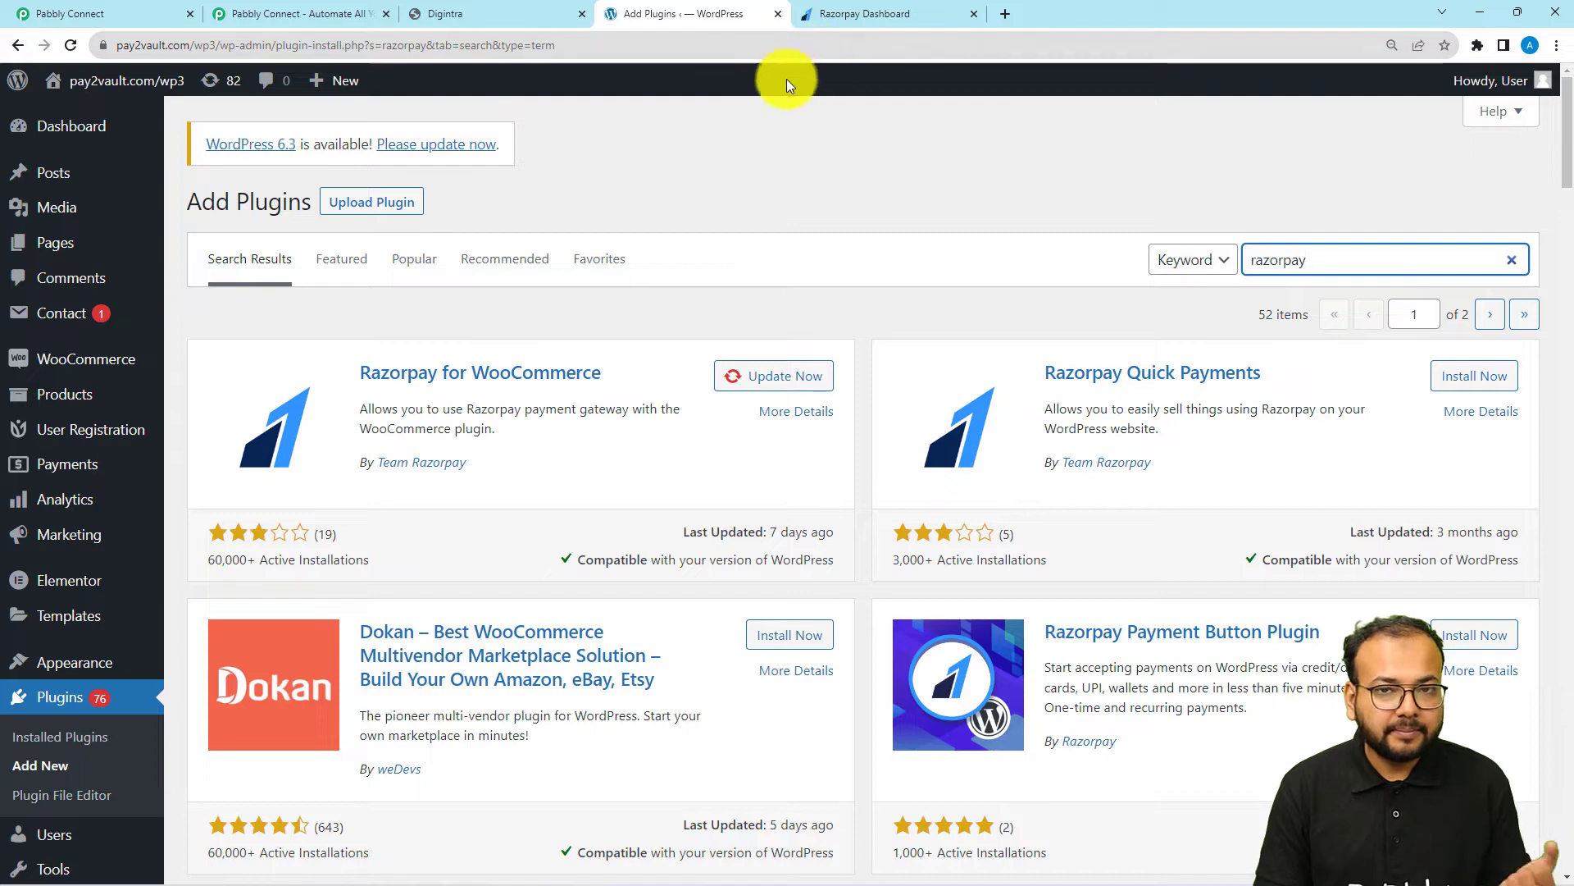
{"action": "left_click", "coordinate": [65, 12]}
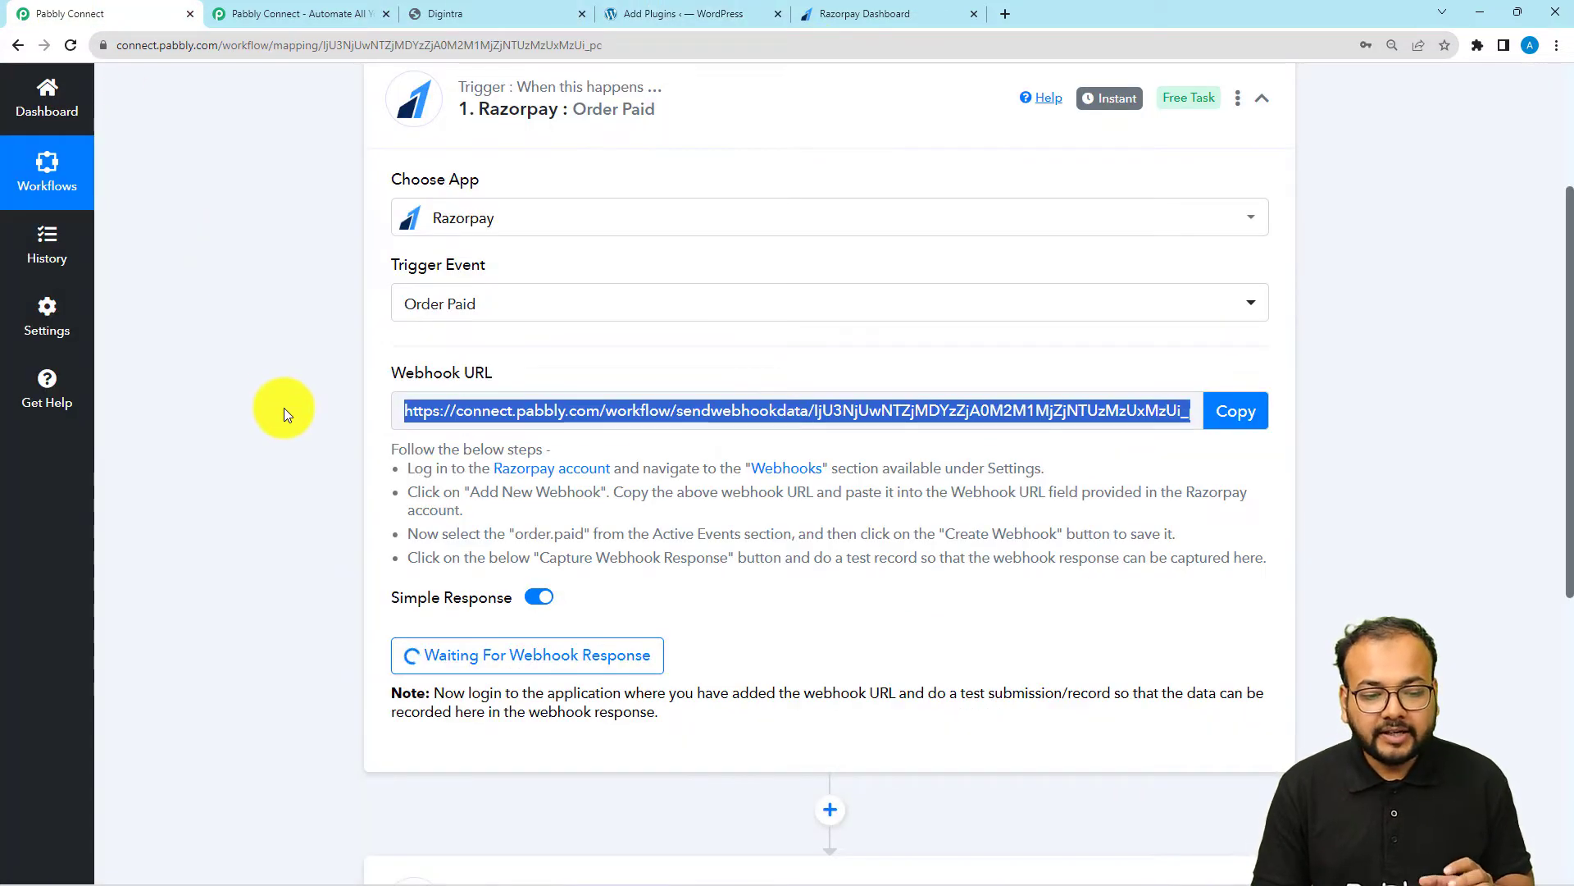
{"action": "scroll", "coordinate": [284, 407], "scroll_direction": "down", "scroll_amount": 1}
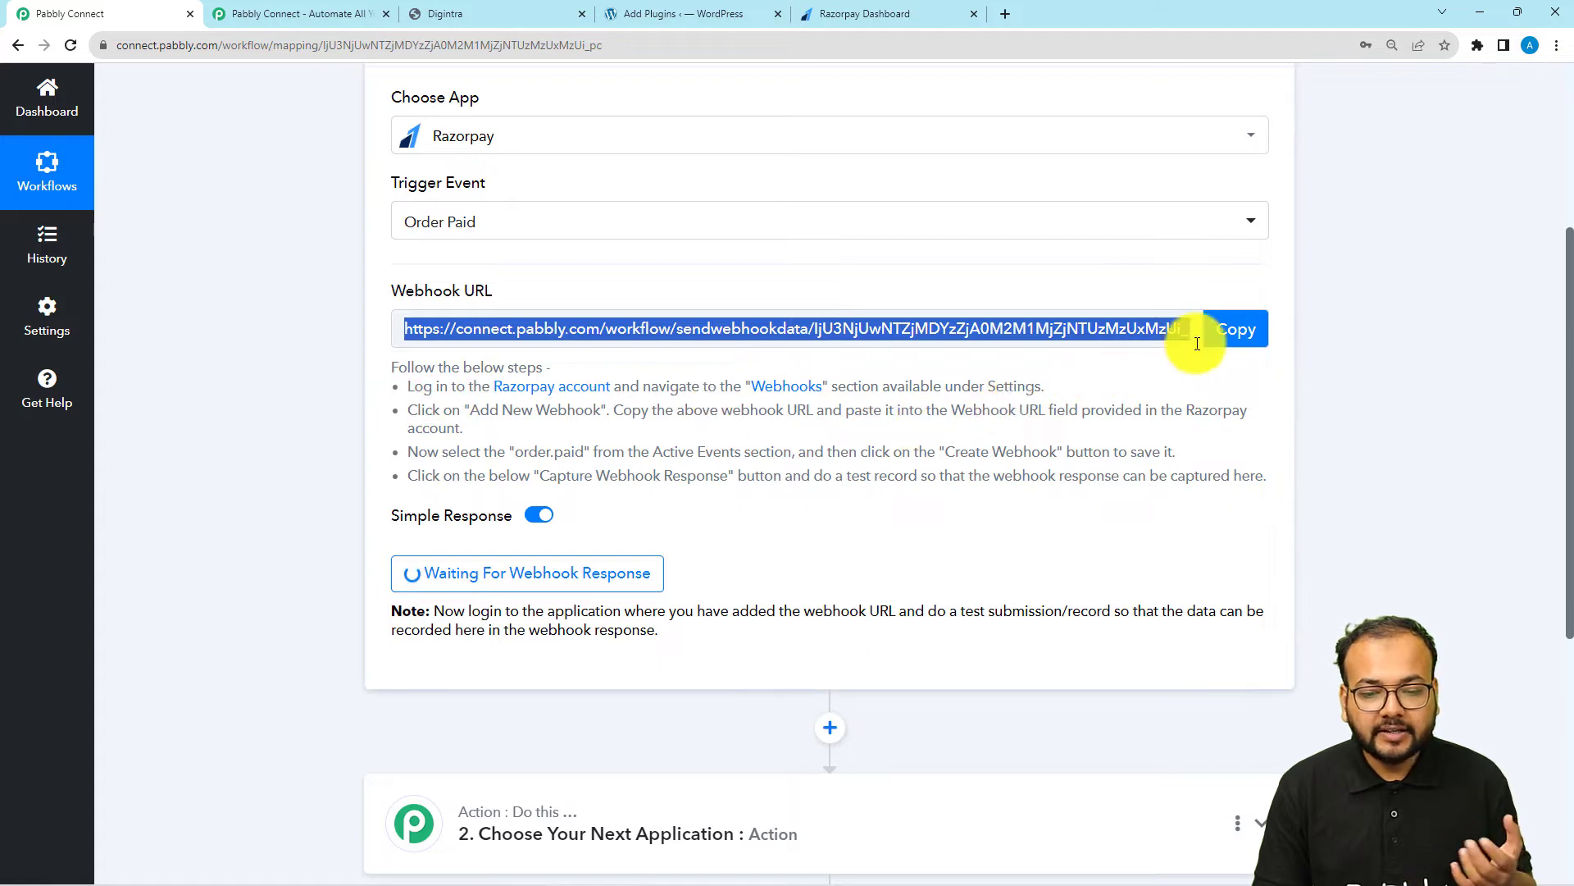
{"action": "left_click", "coordinate": [1029, 466]}
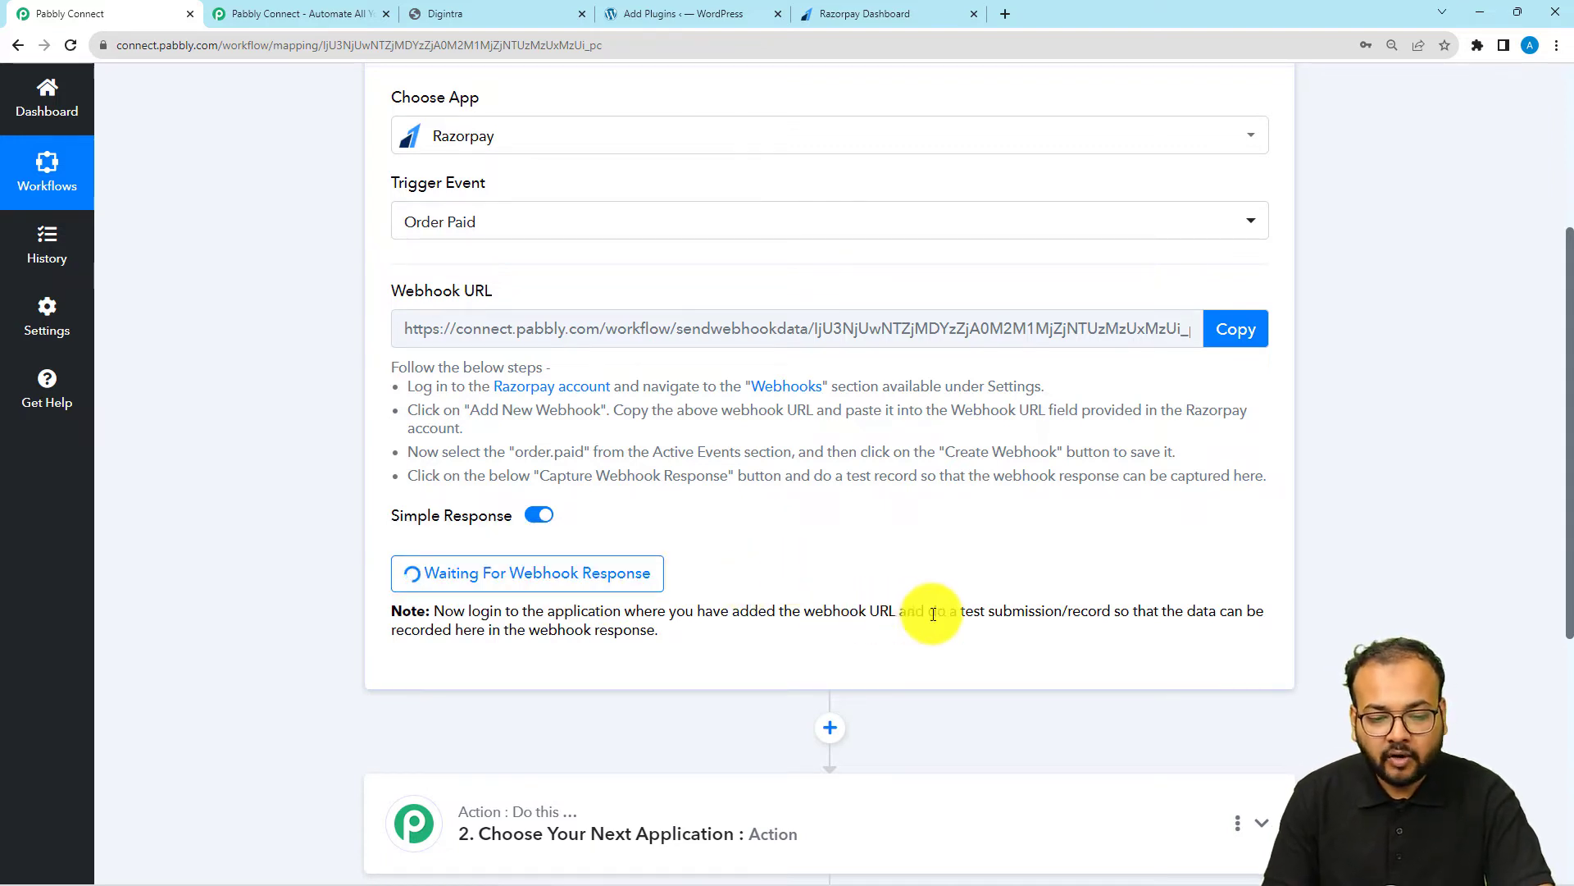
Switch to the WooCommerce shop page, add the Iron Press to the cart and proceed to checkout
{"action": "left_click_drag", "start_coordinate": [967, 614], "coordinate": [1049, 611]}
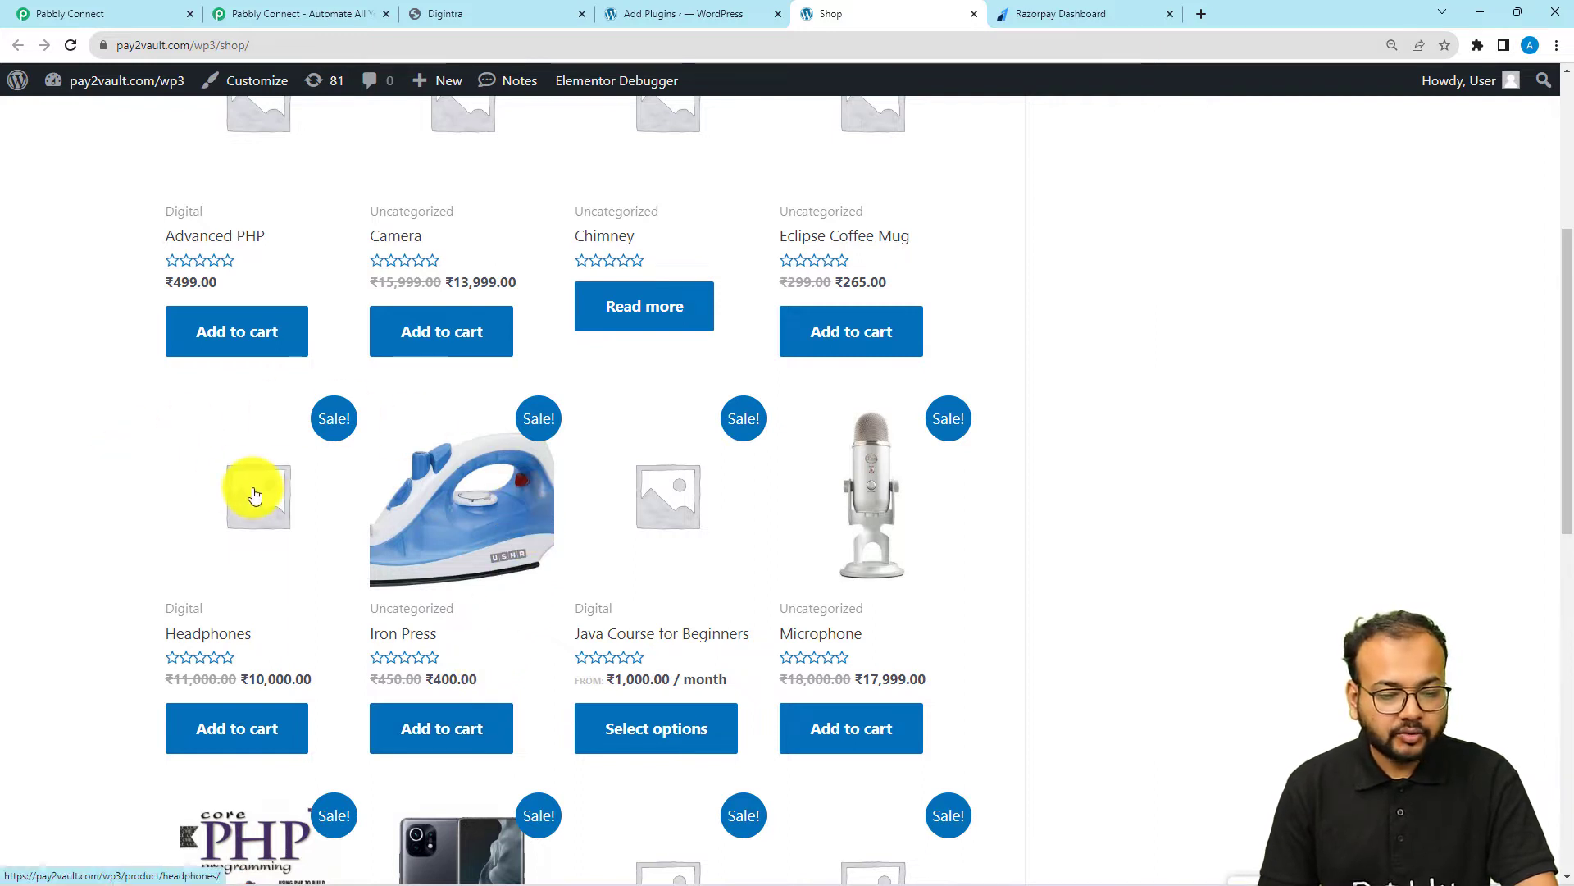
{"action": "left_click", "coordinate": [437, 745]}
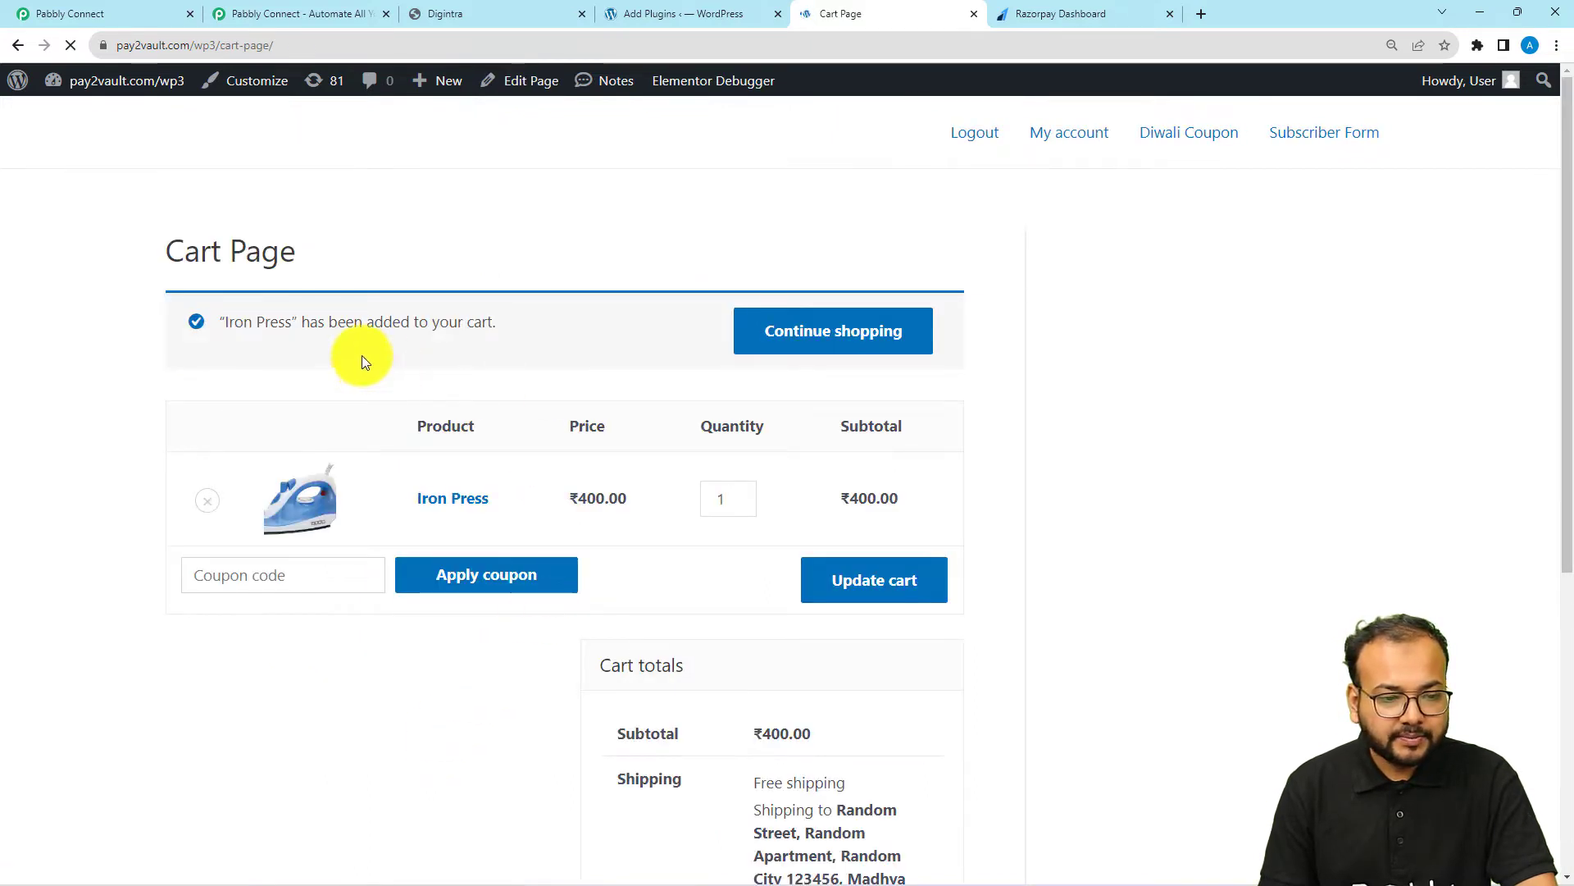
{"action": "scroll", "coordinate": [7, 343], "scroll_direction": "down", "scroll_amount": 1}
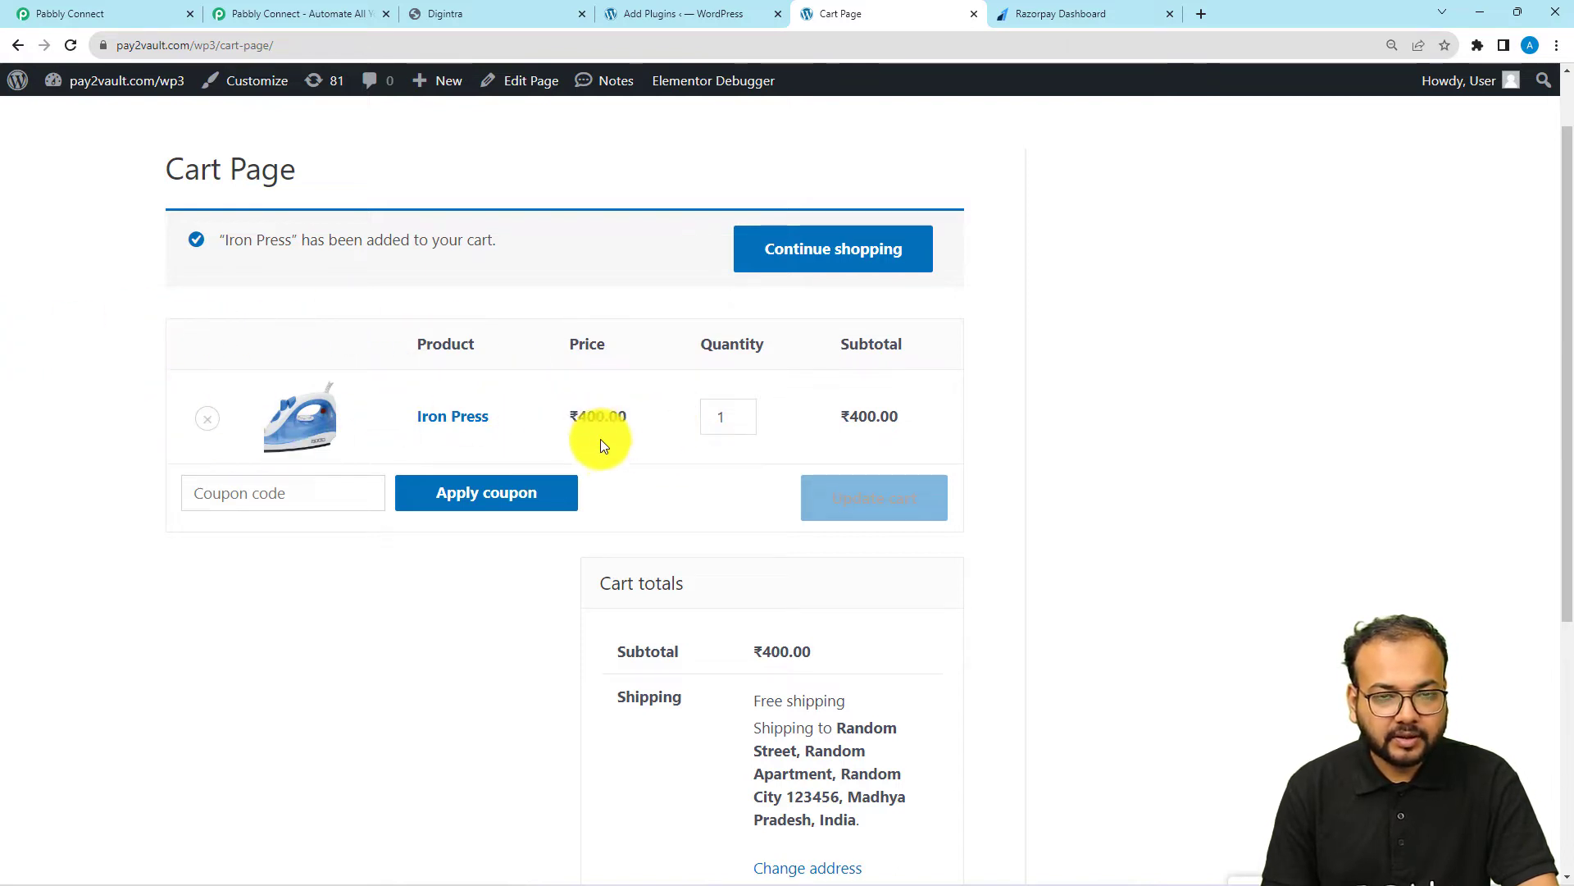
{"action": "scroll", "coordinate": [520, 541], "scroll_direction": "down", "scroll_amount": 5}
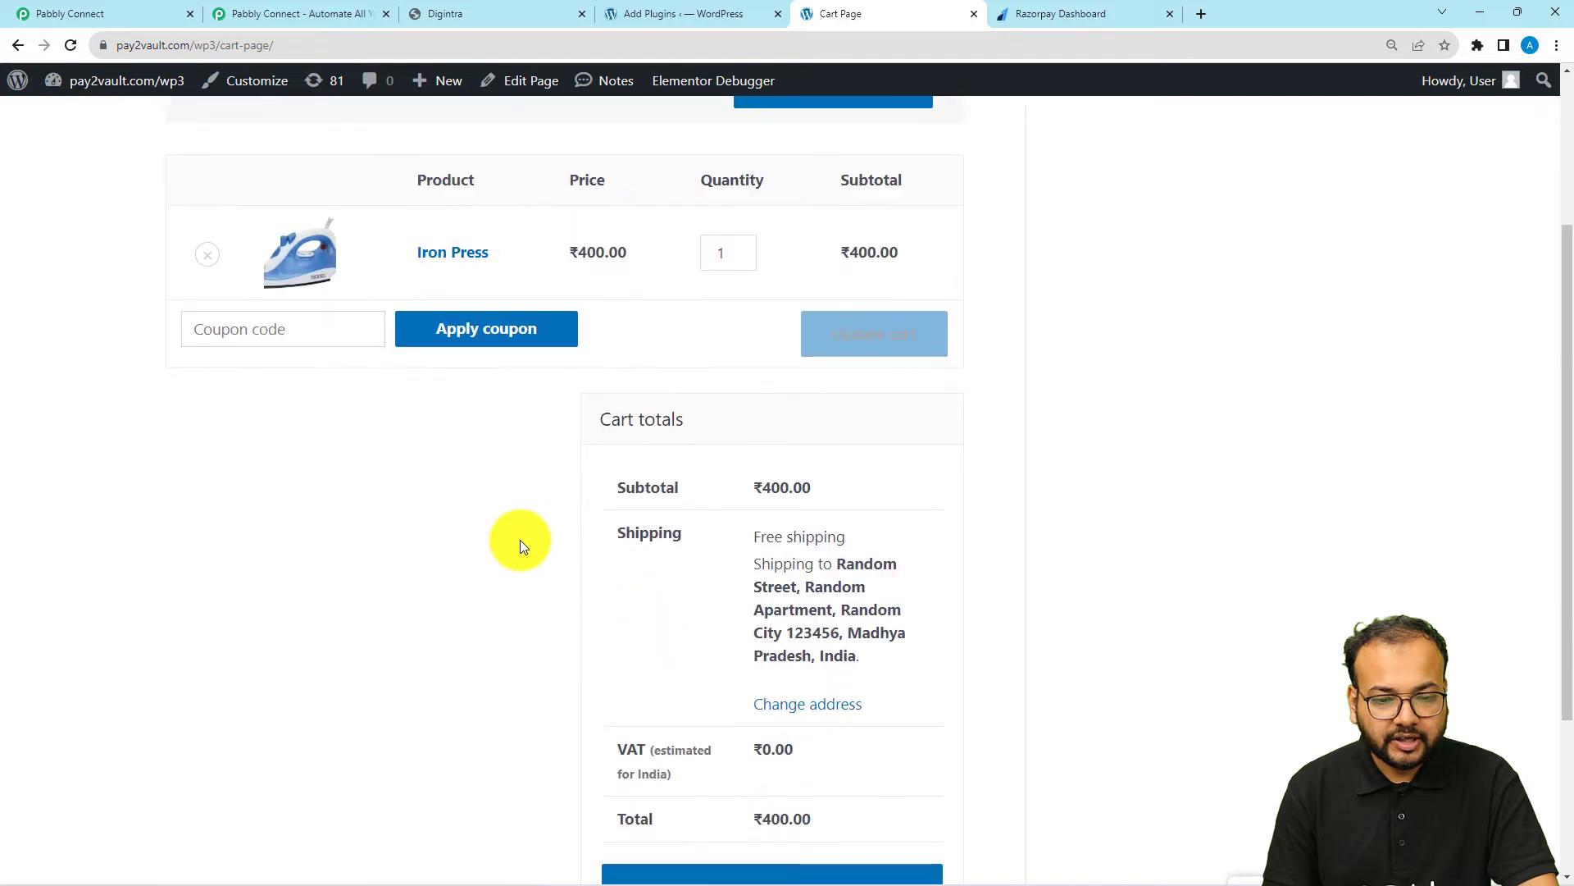
{"action": "left_click", "coordinate": [703, 660]}
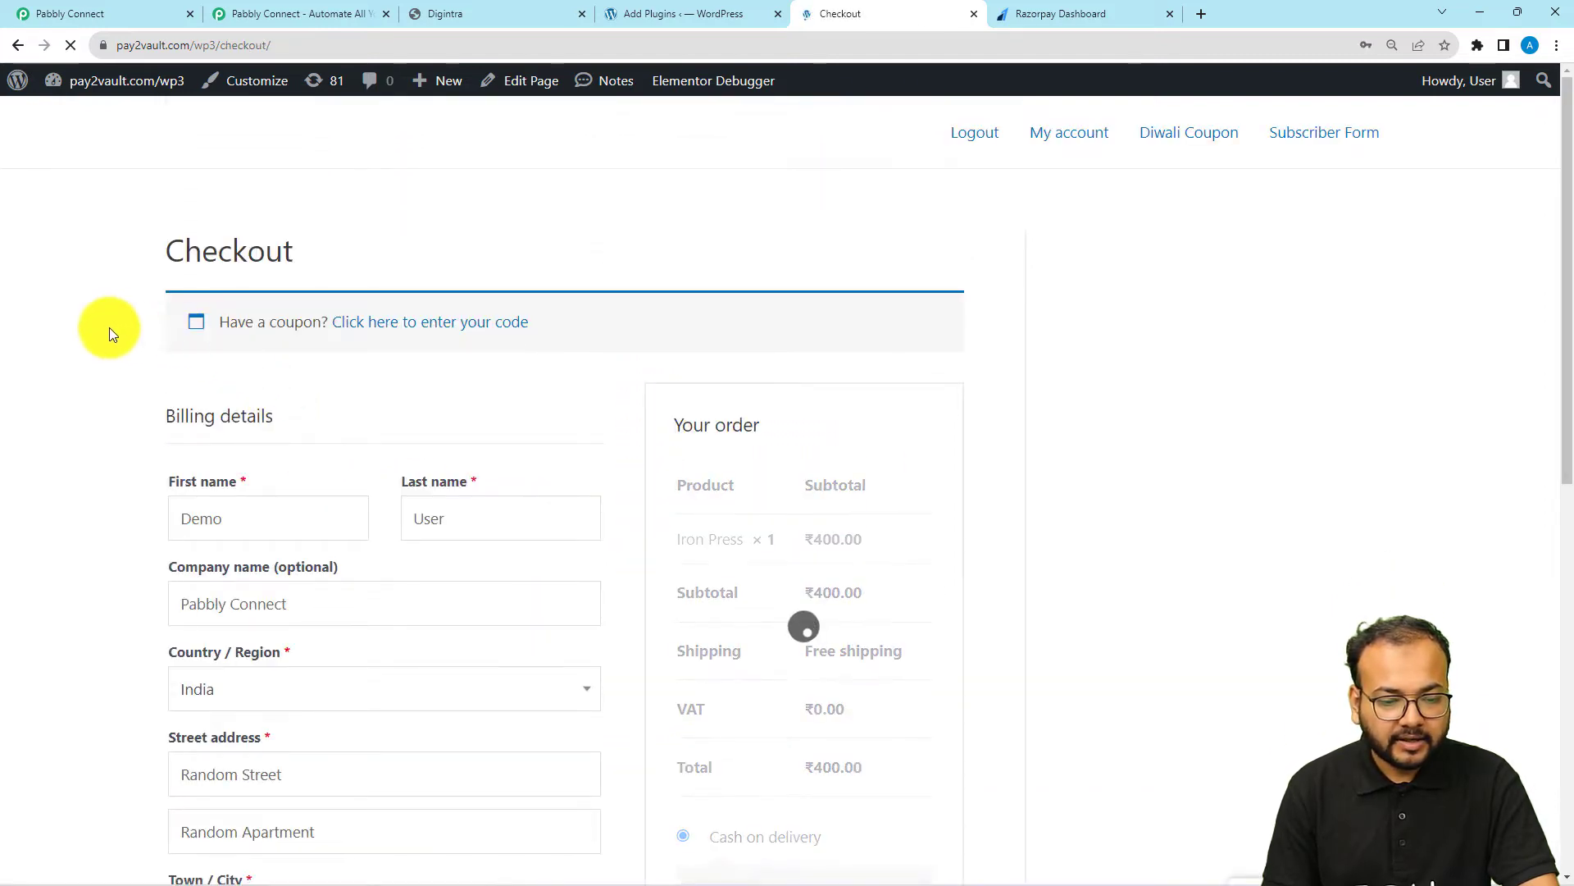
Choose Credit Card/Debit Card/NetBanking through Razorpay as the payment method and place the order with the prefilled billing details
{"action": "scroll", "coordinate": [101, 327], "scroll_direction": "down", "scroll_amount": 2}
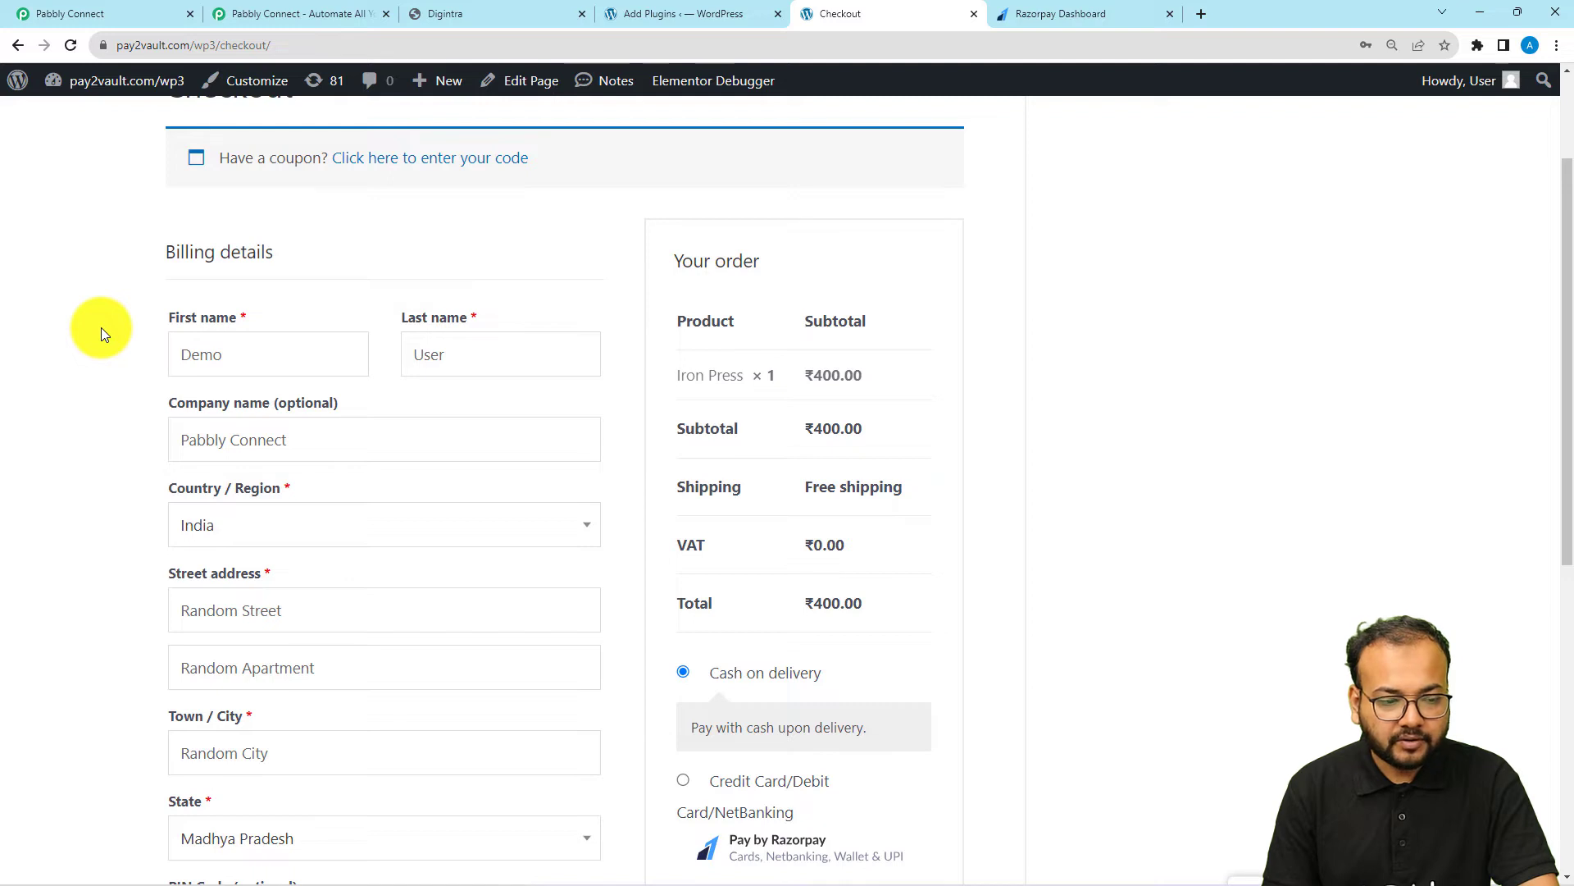
{"action": "scroll", "coordinate": [101, 331], "scroll_direction": "down", "scroll_amount": 2}
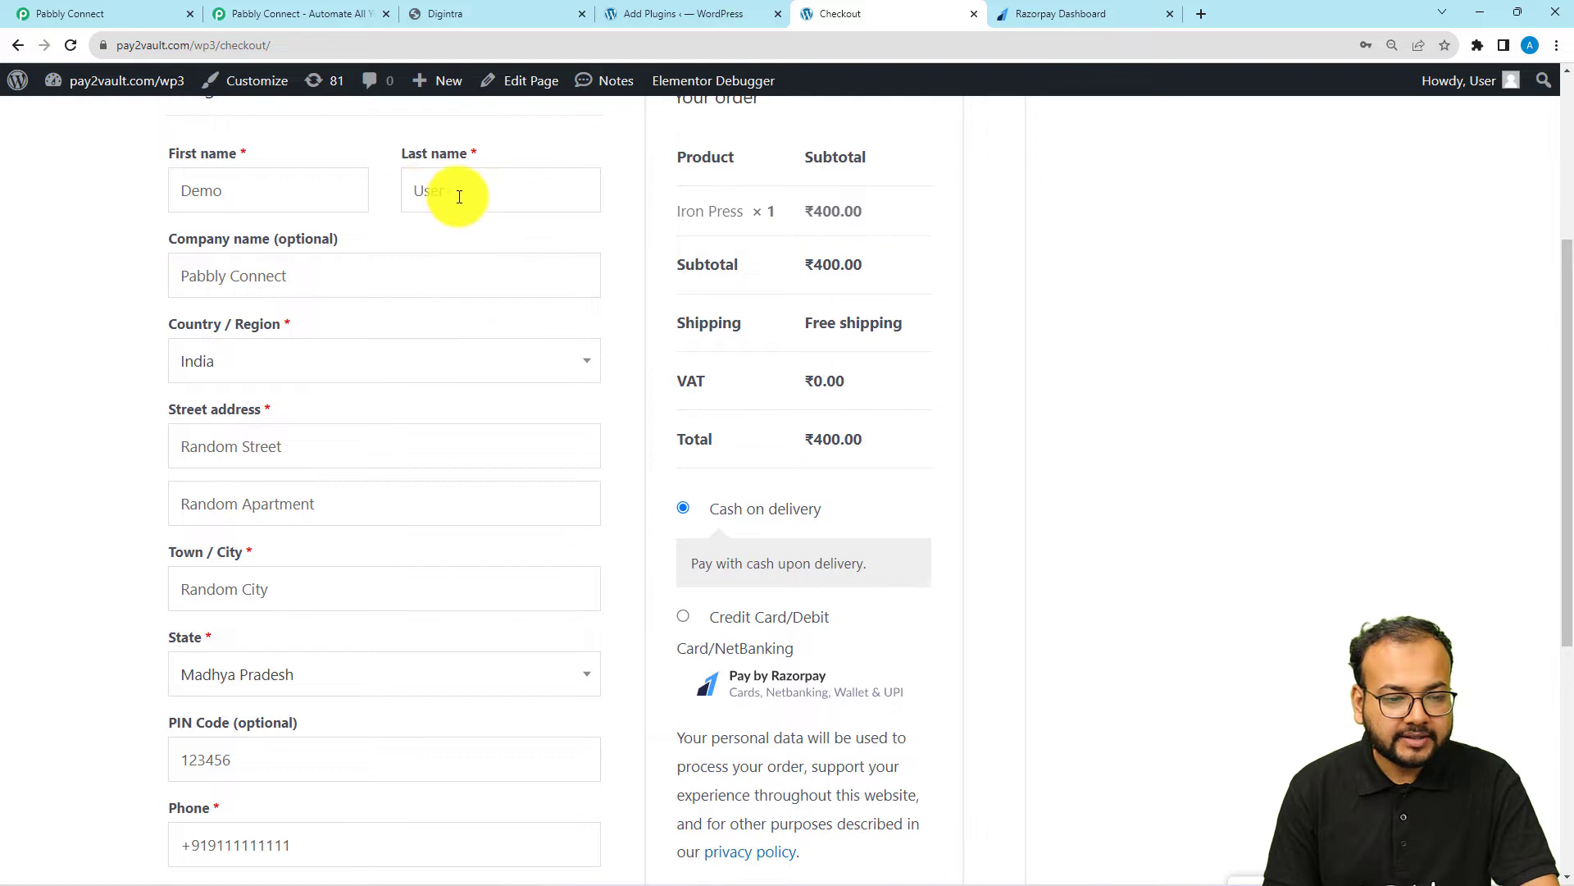
{"action": "scroll", "coordinate": [126, 242], "scroll_direction": "down", "scroll_amount": 1}
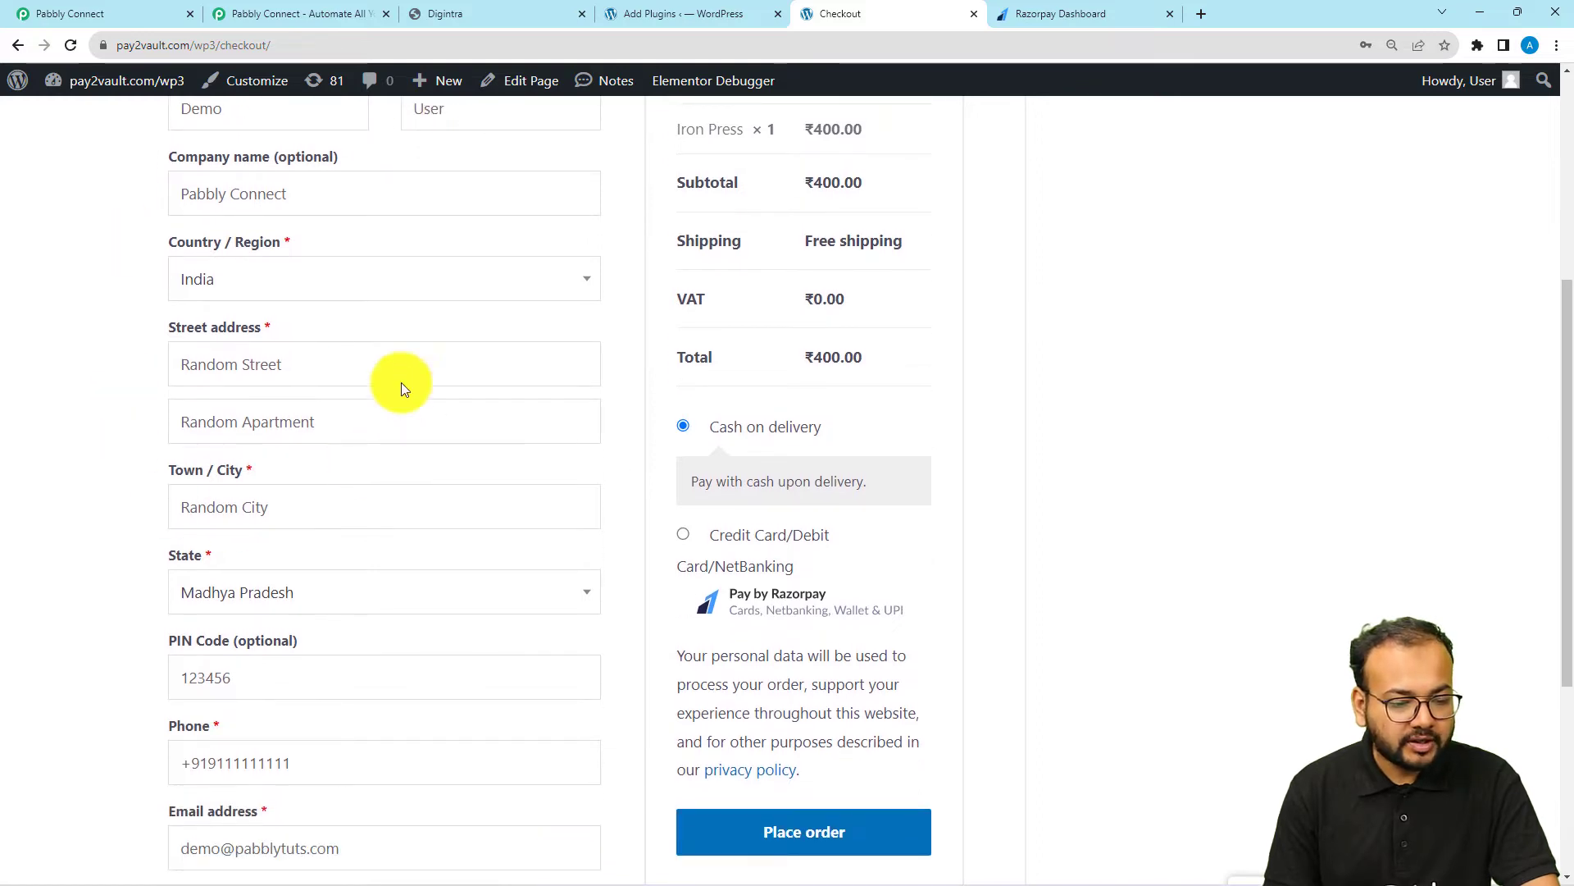
{"action": "scroll", "coordinate": [187, 602], "scroll_direction": "down", "scroll_amount": 2}
{"action": "scroll", "coordinate": [88, 577], "scroll_direction": "down", "scroll_amount": 2}
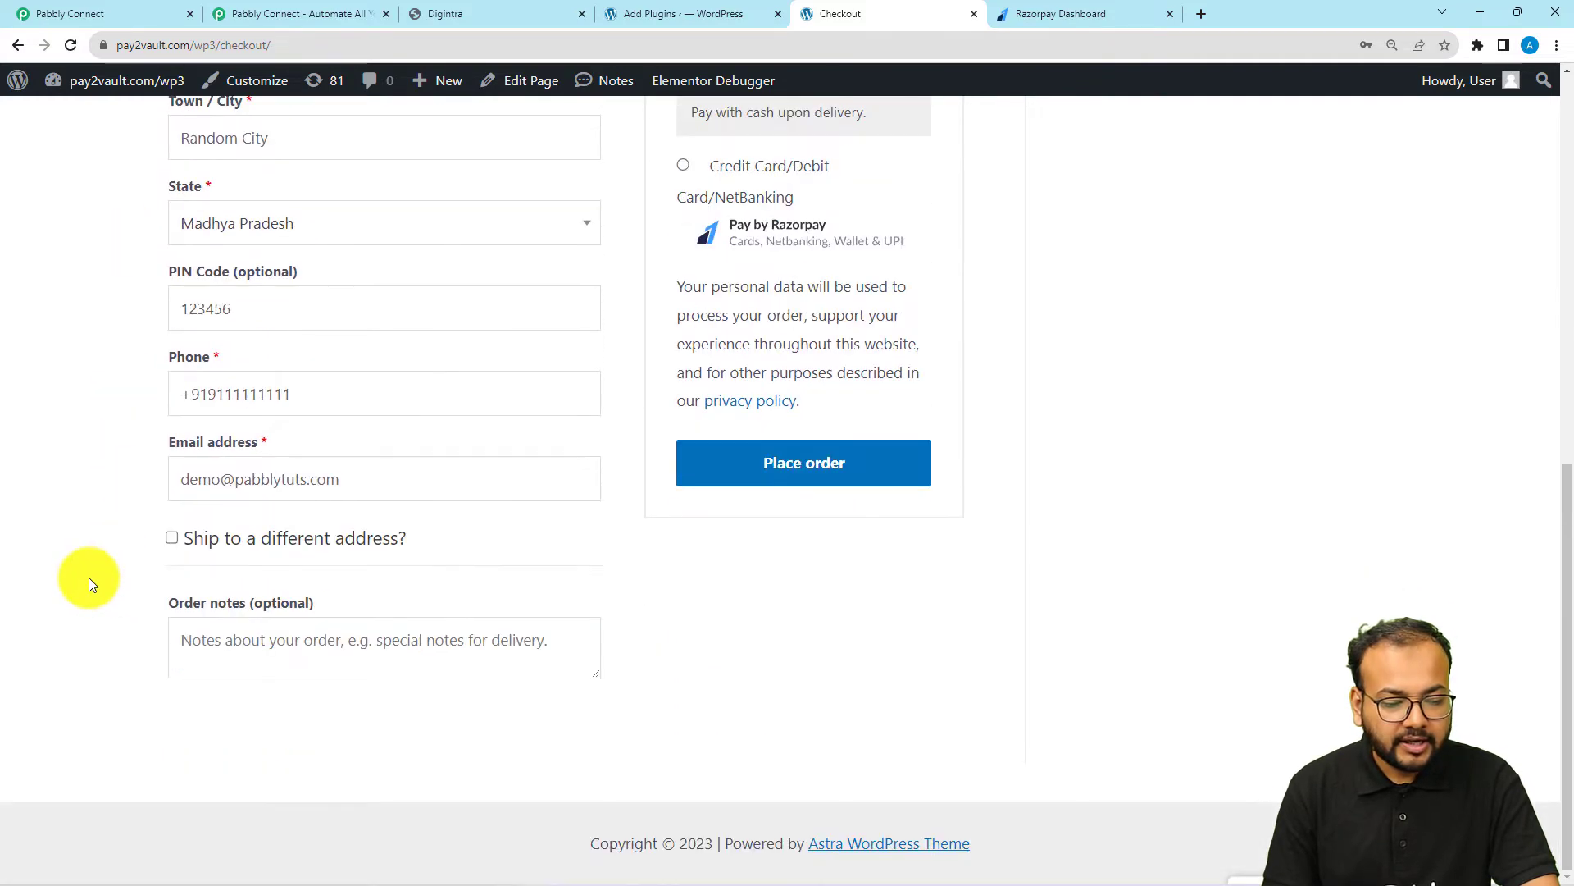
{"action": "scroll", "coordinate": [890, 578], "scroll_direction": "up", "scroll_amount": 3}
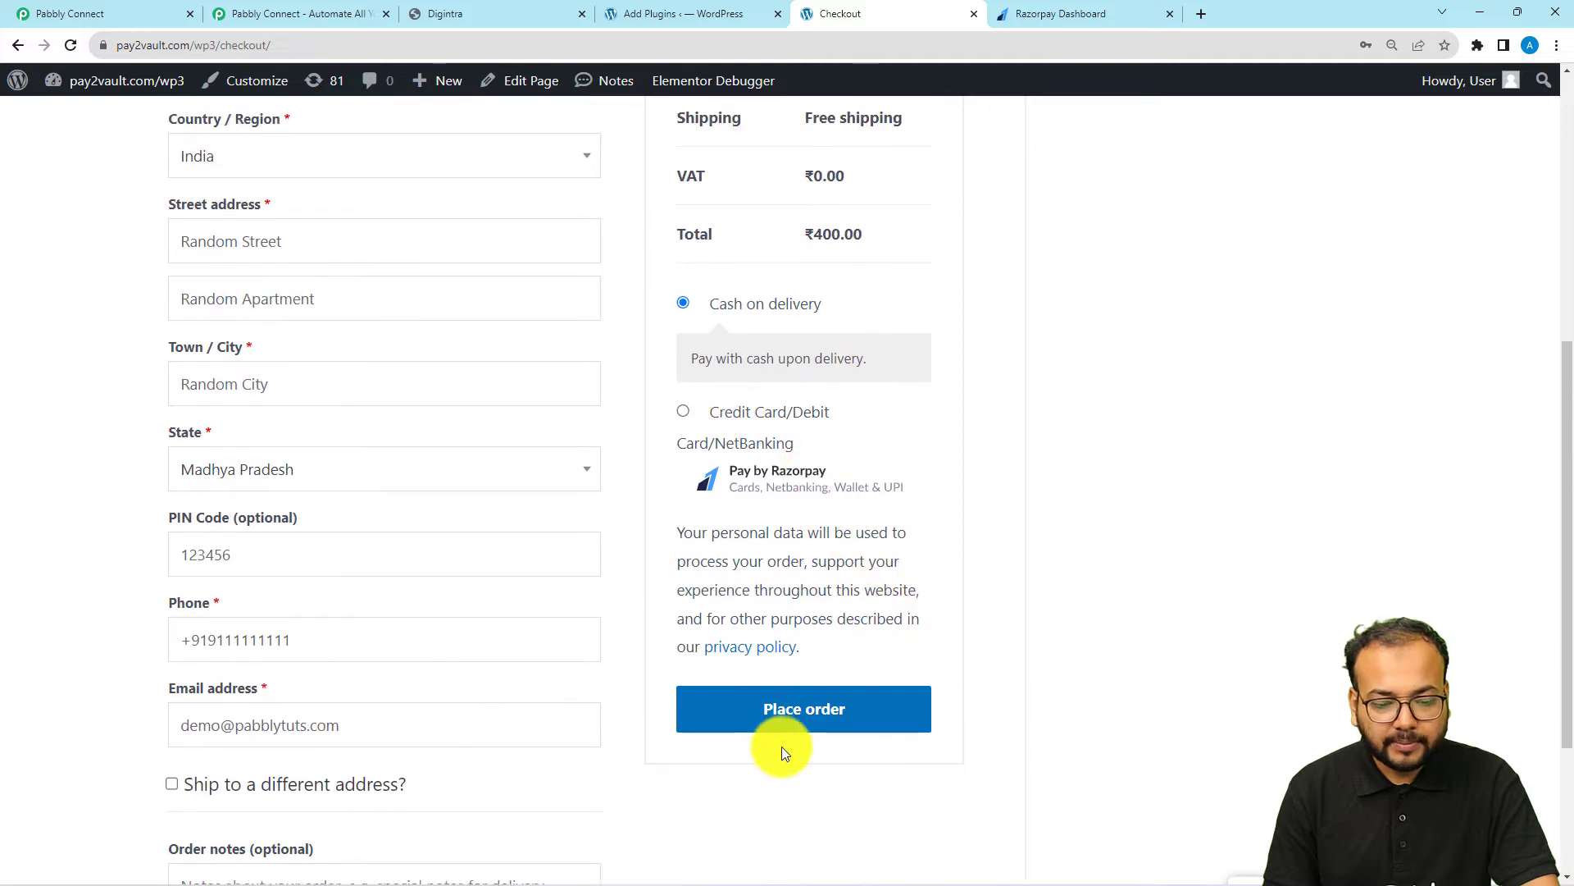
{"action": "left_click", "coordinate": [681, 415]}
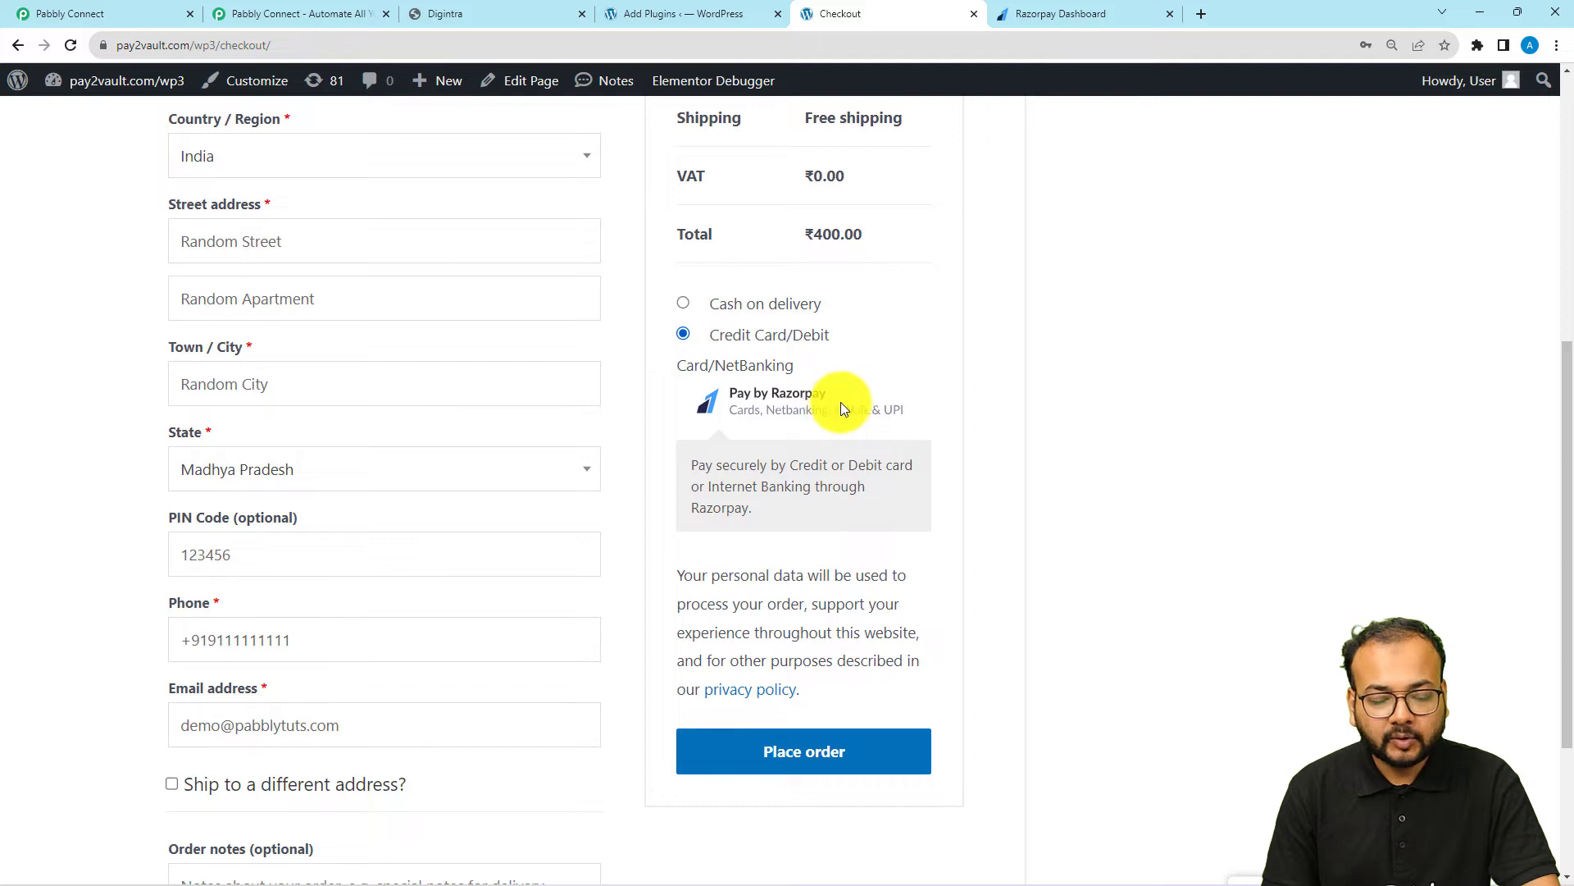
{"action": "left_click", "coordinate": [799, 763]}
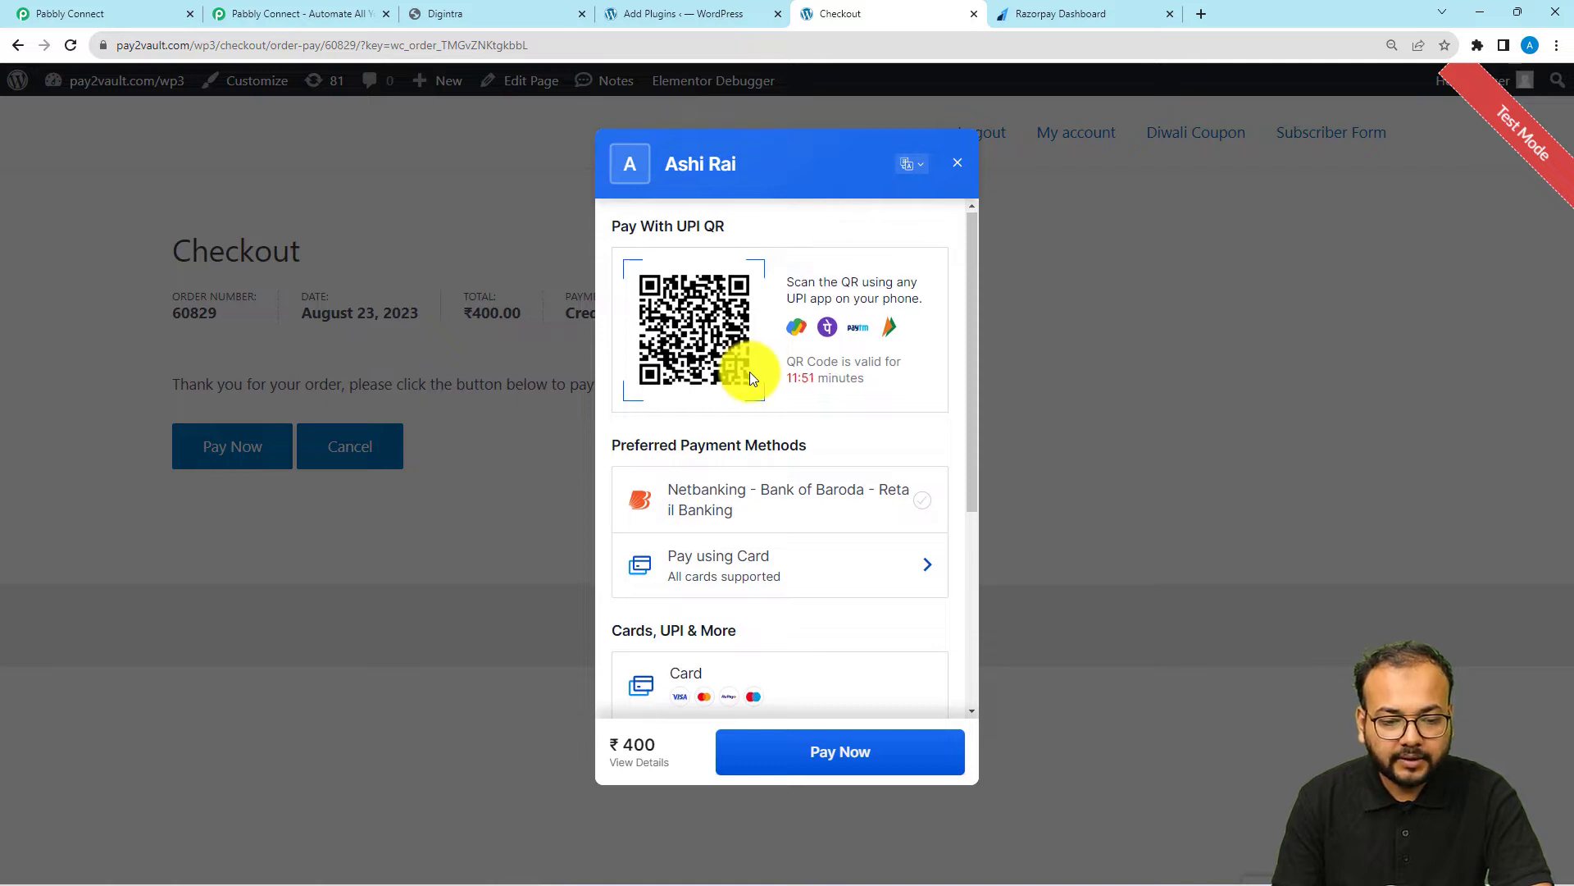
Choose card payment in the Razorpay checkout and enter the test card's number, expiry date and CVV
{"action": "scroll", "coordinate": [749, 371], "scroll_direction": "down", "scroll_amount": 2}
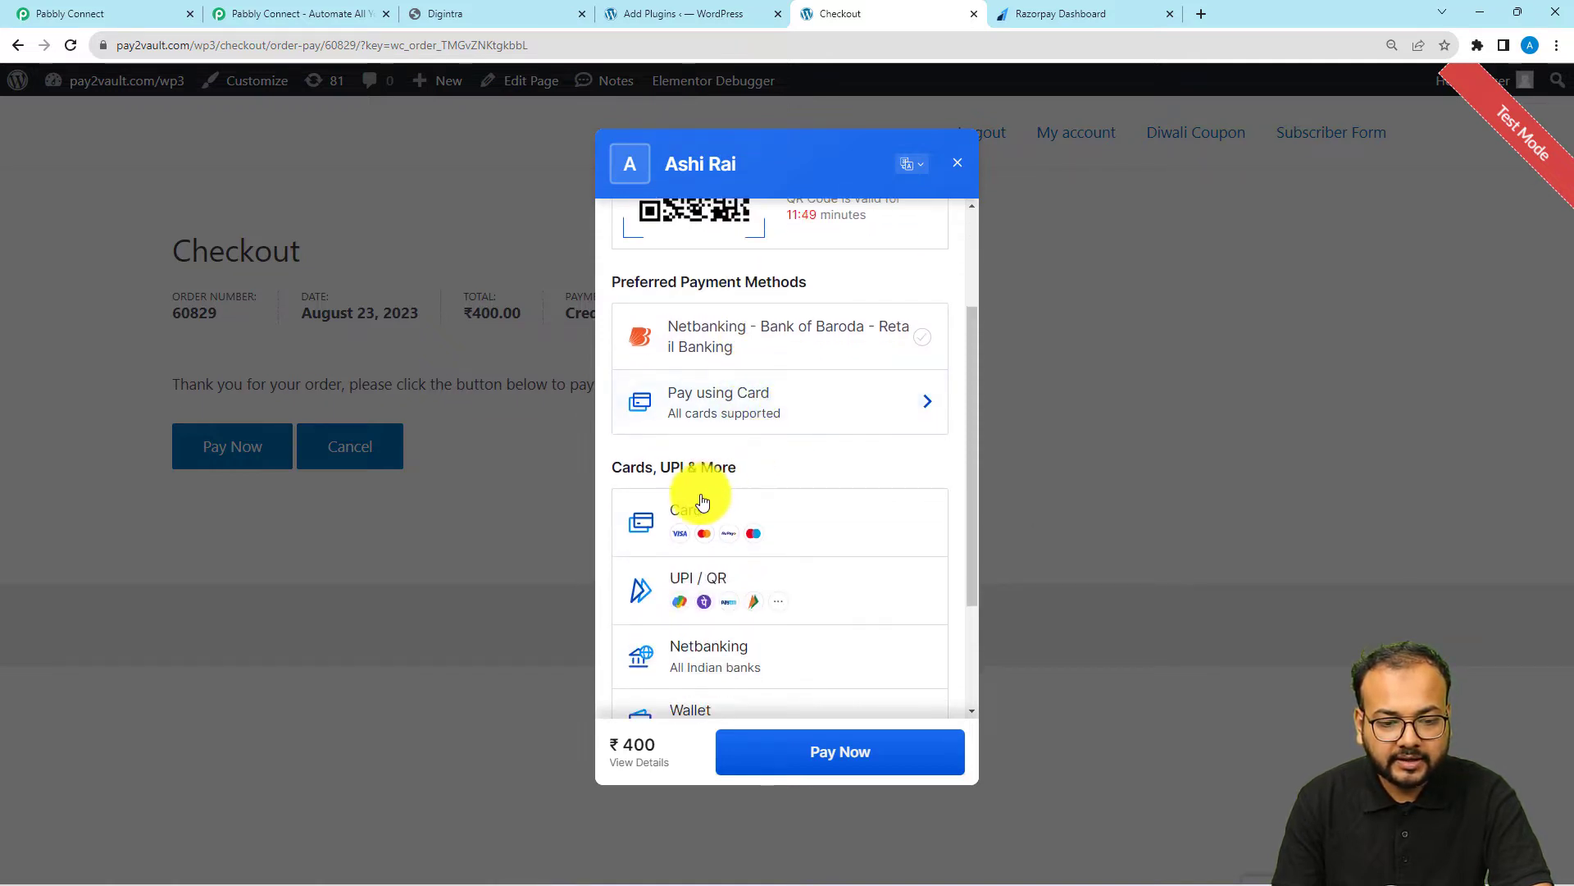
{"action": "left_click", "coordinate": [699, 527]}
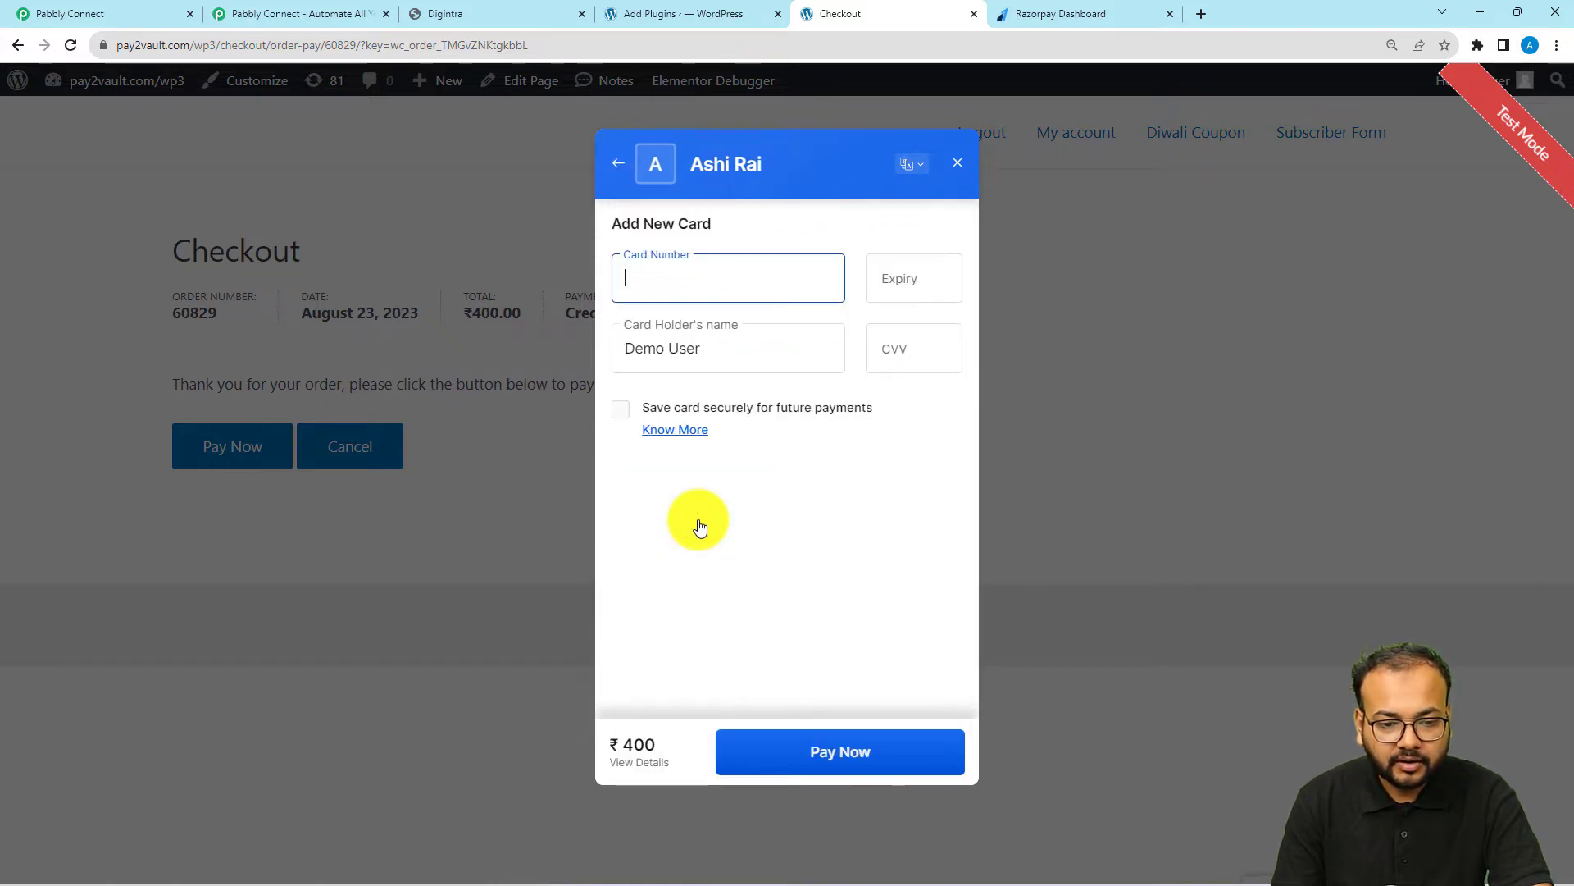
{"action": "type", "text": "41"}
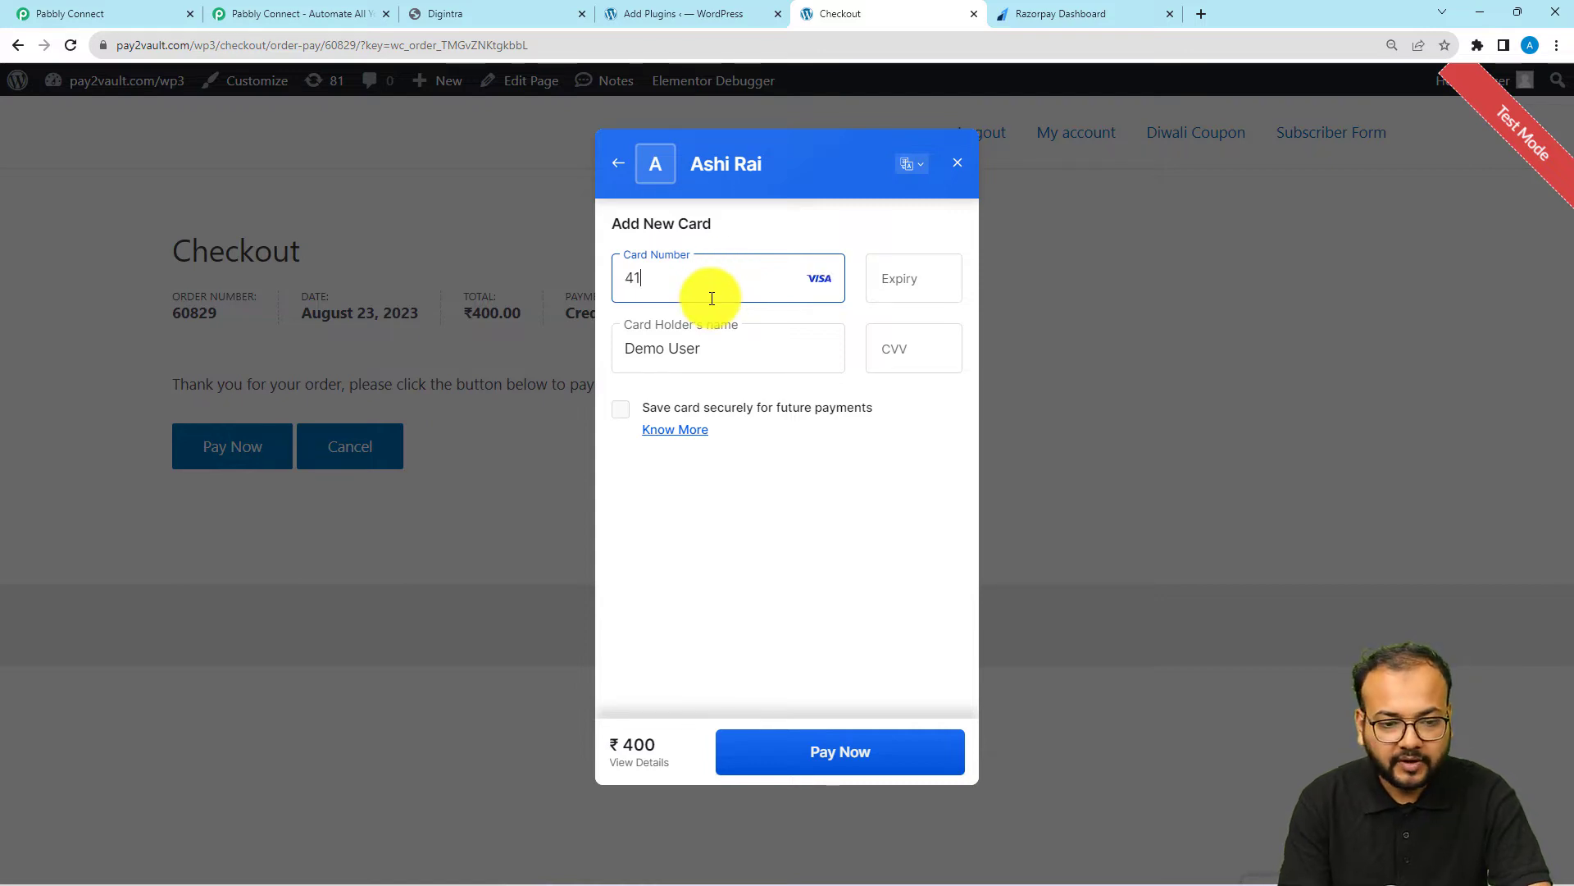
{"action": "type", "text": "11 1111 1111 11"}
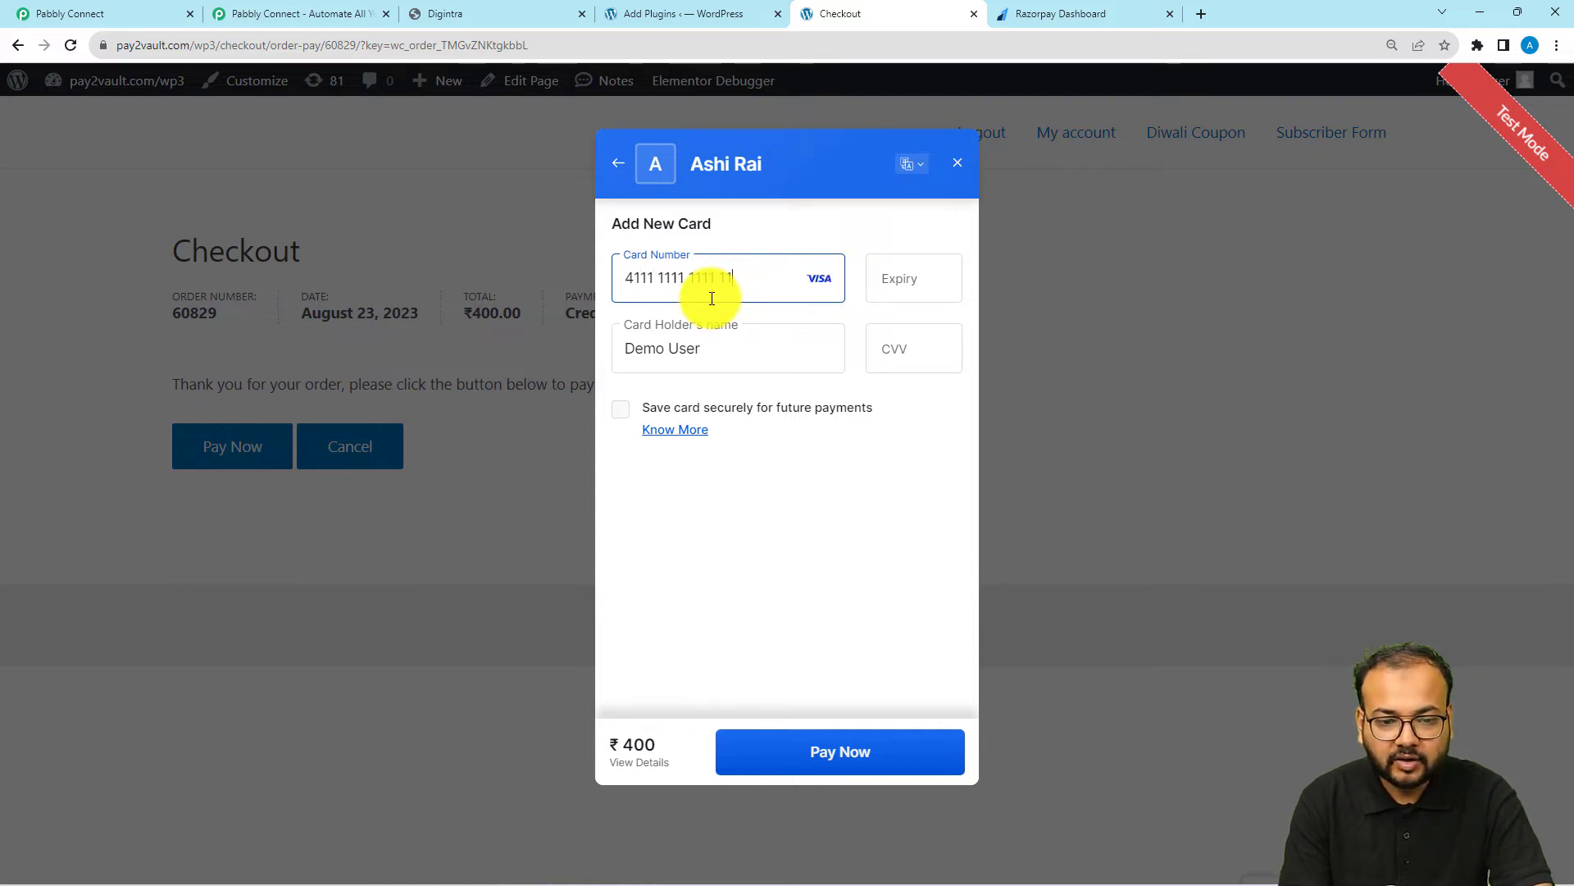
{"action": "type", "text": "11"}
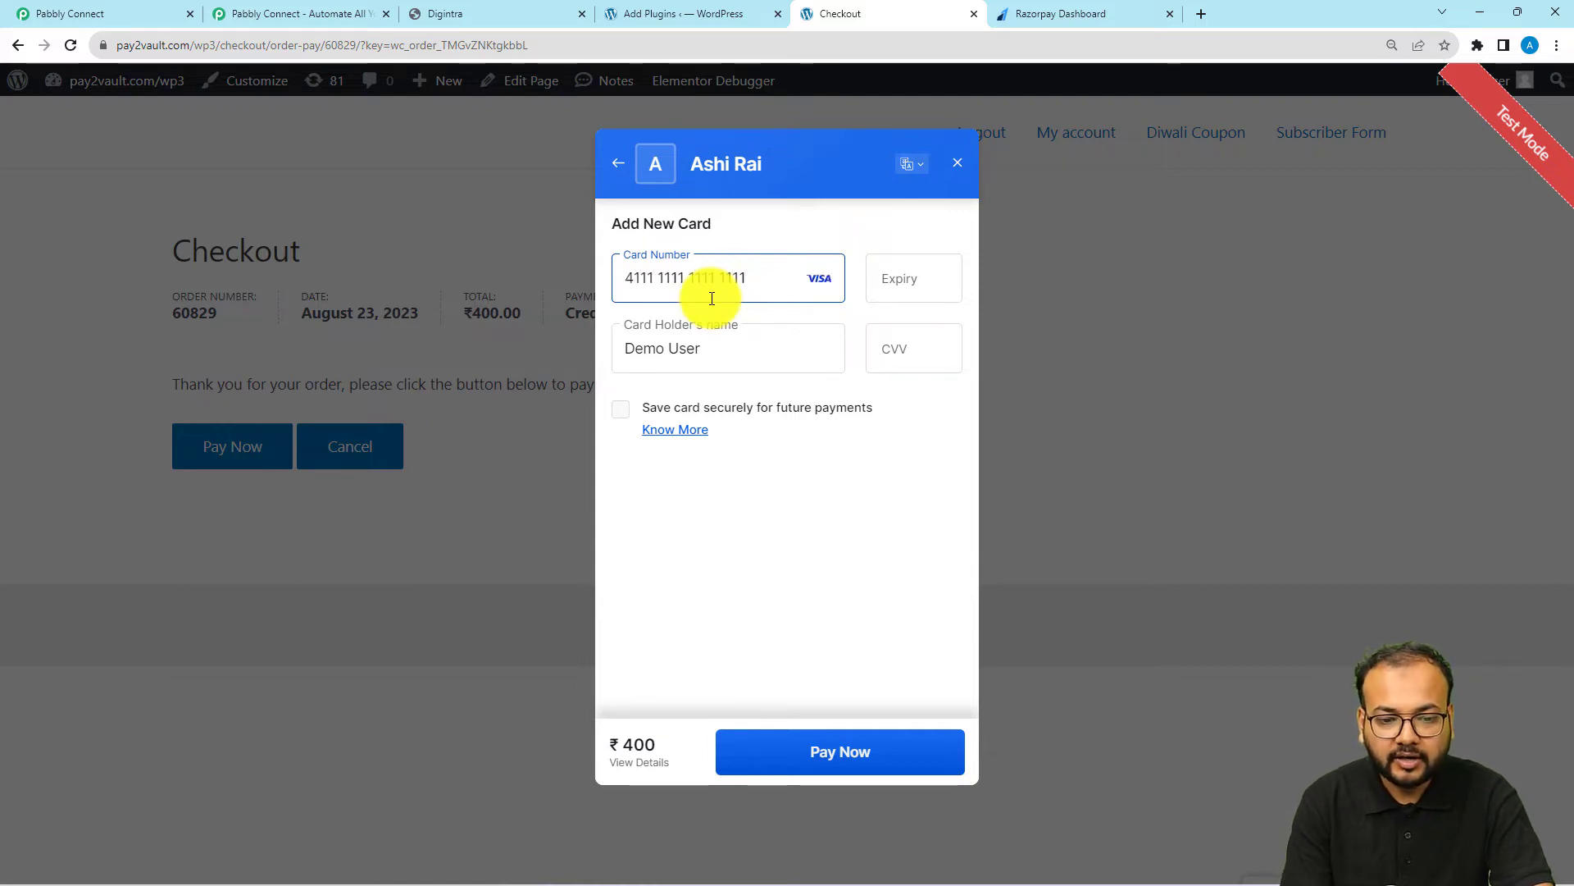
{"action": "left_click", "coordinate": [910, 293]}
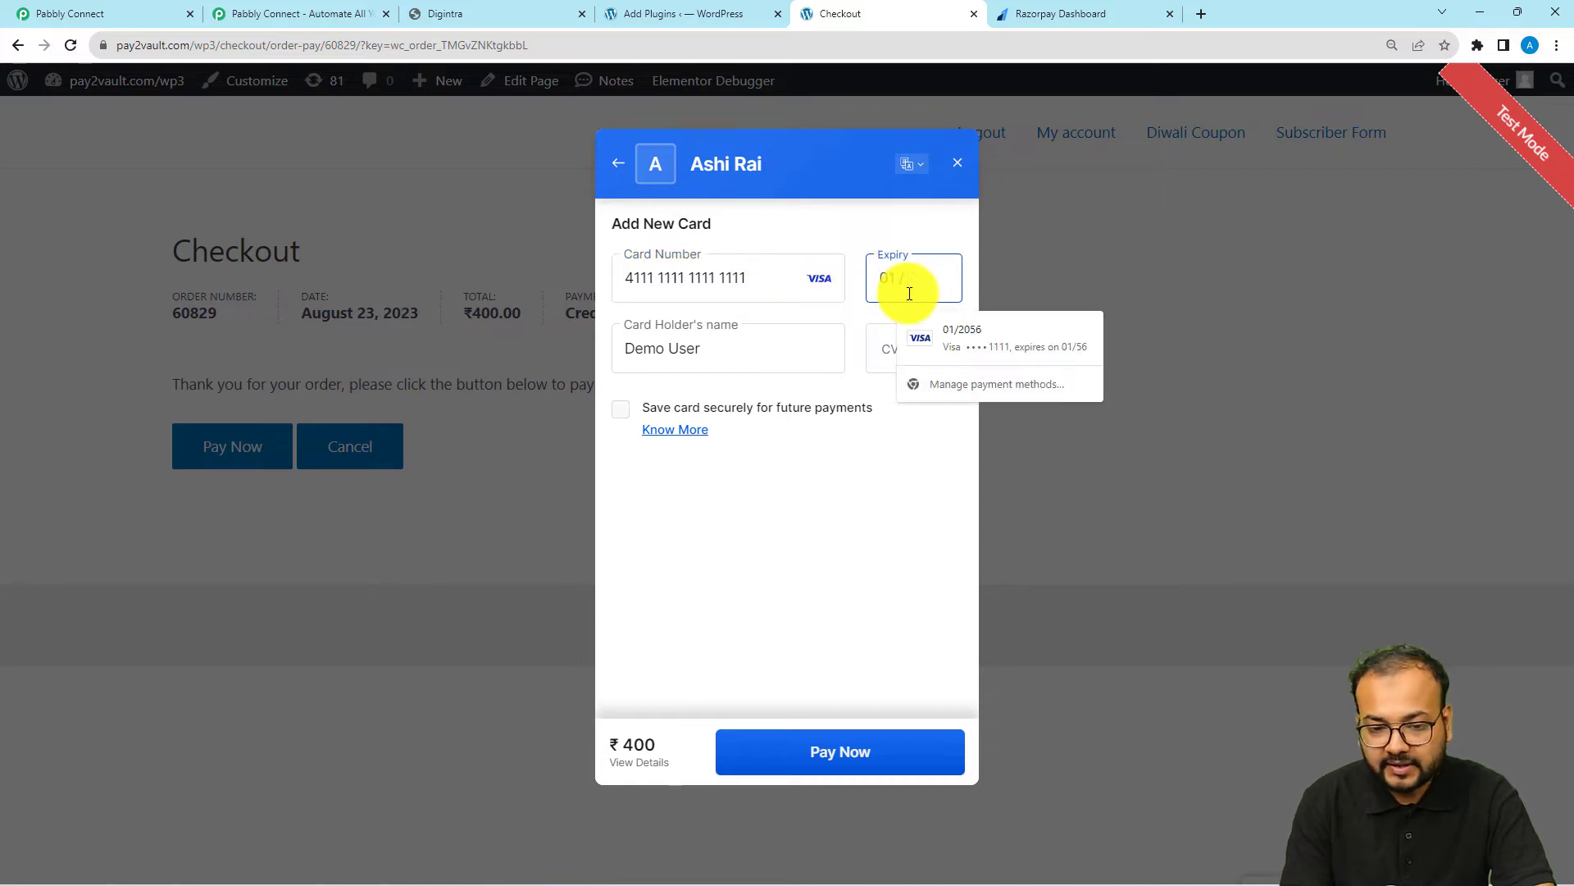
{"action": "type", "text": "0126"}
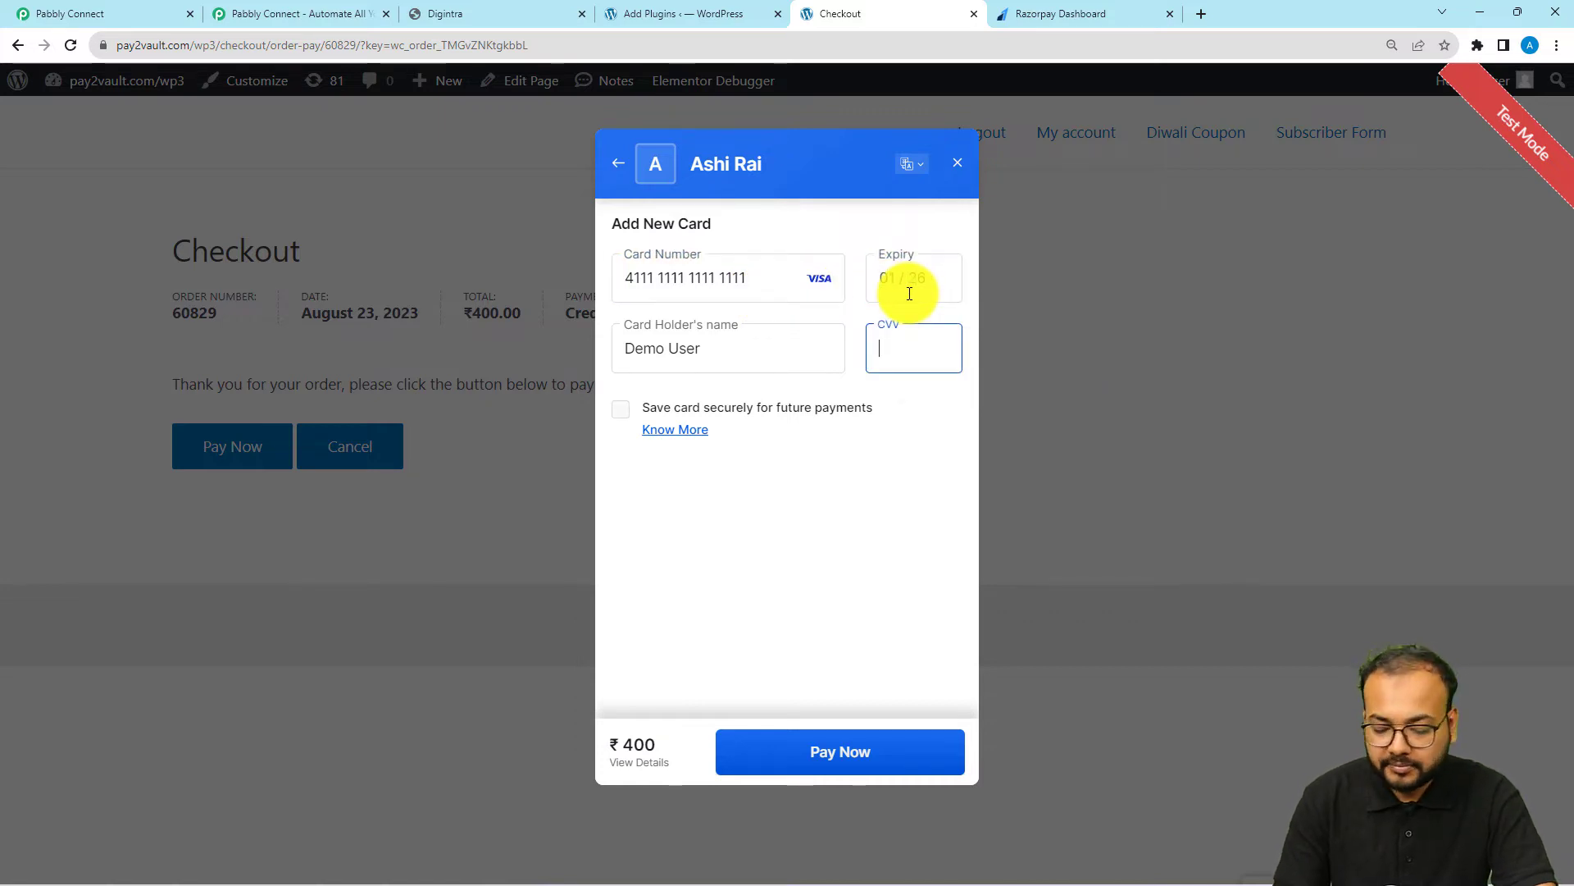
{"action": "type", "text": "111"}
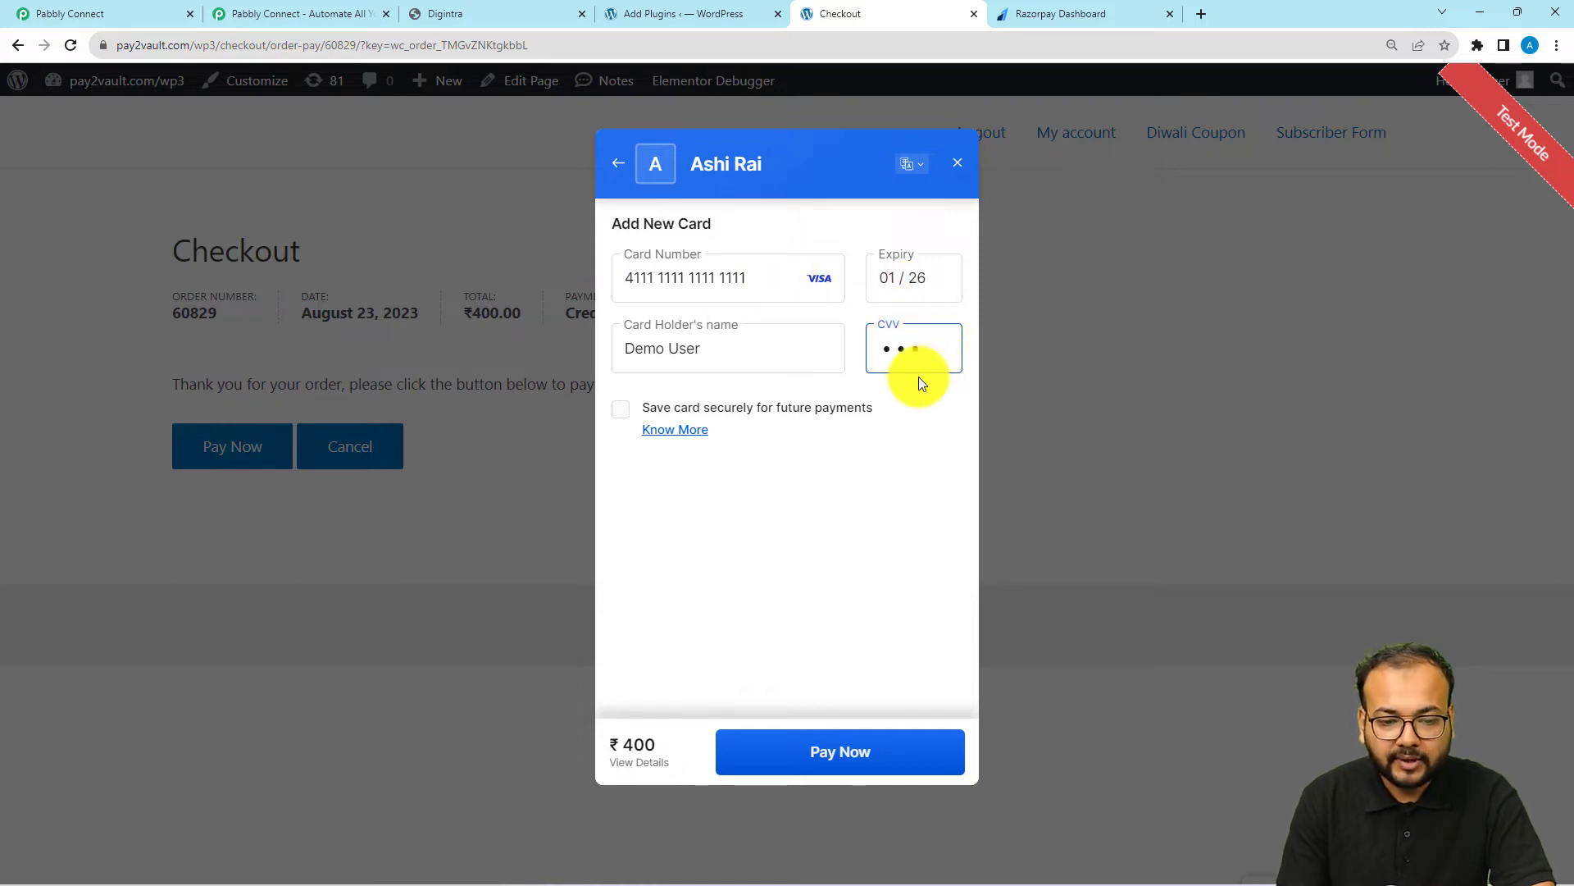
Pay without saving the card and submit the one-time password to complete the Razorpay payment
{"action": "left_click", "coordinate": [806, 754]}
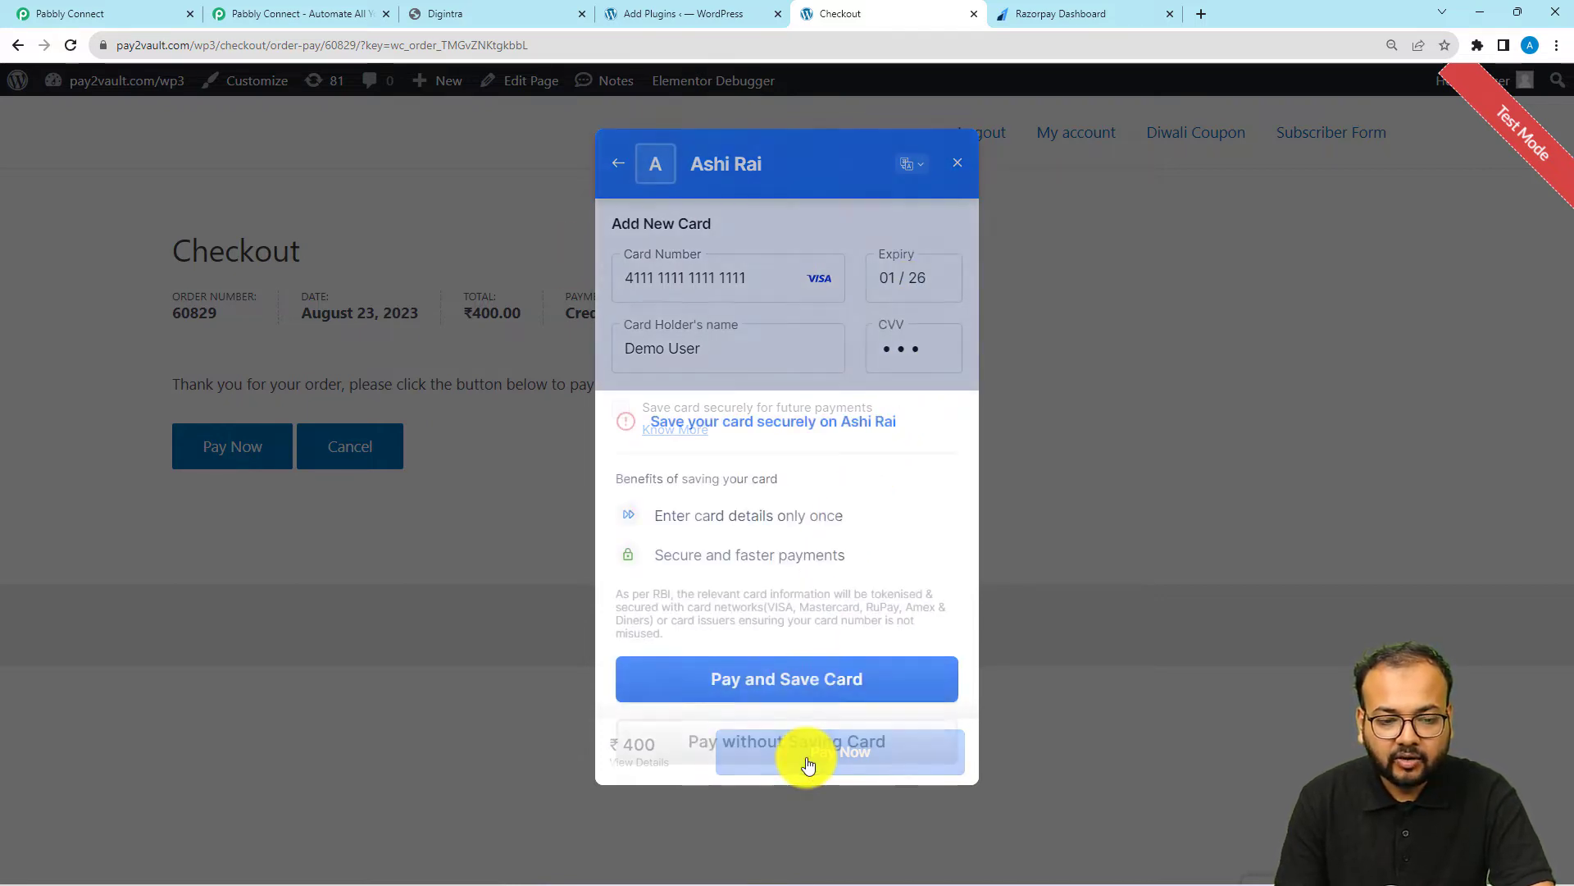
{"action": "left_click", "coordinate": [717, 743]}
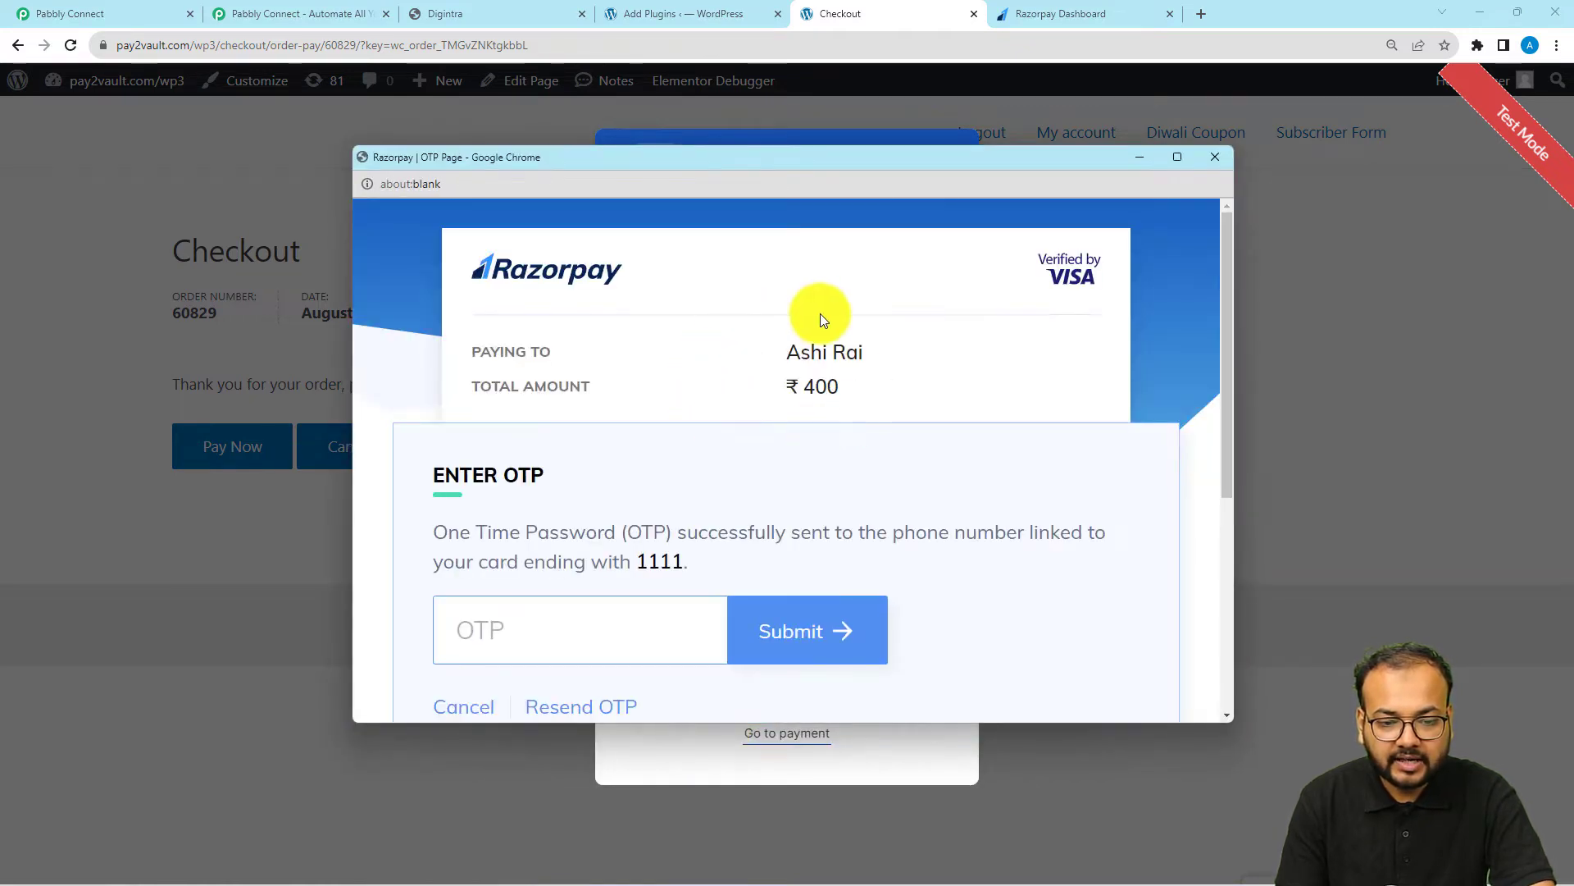
{"action": "scroll", "coordinate": [810, 312], "scroll_direction": "down", "scroll_amount": 3}
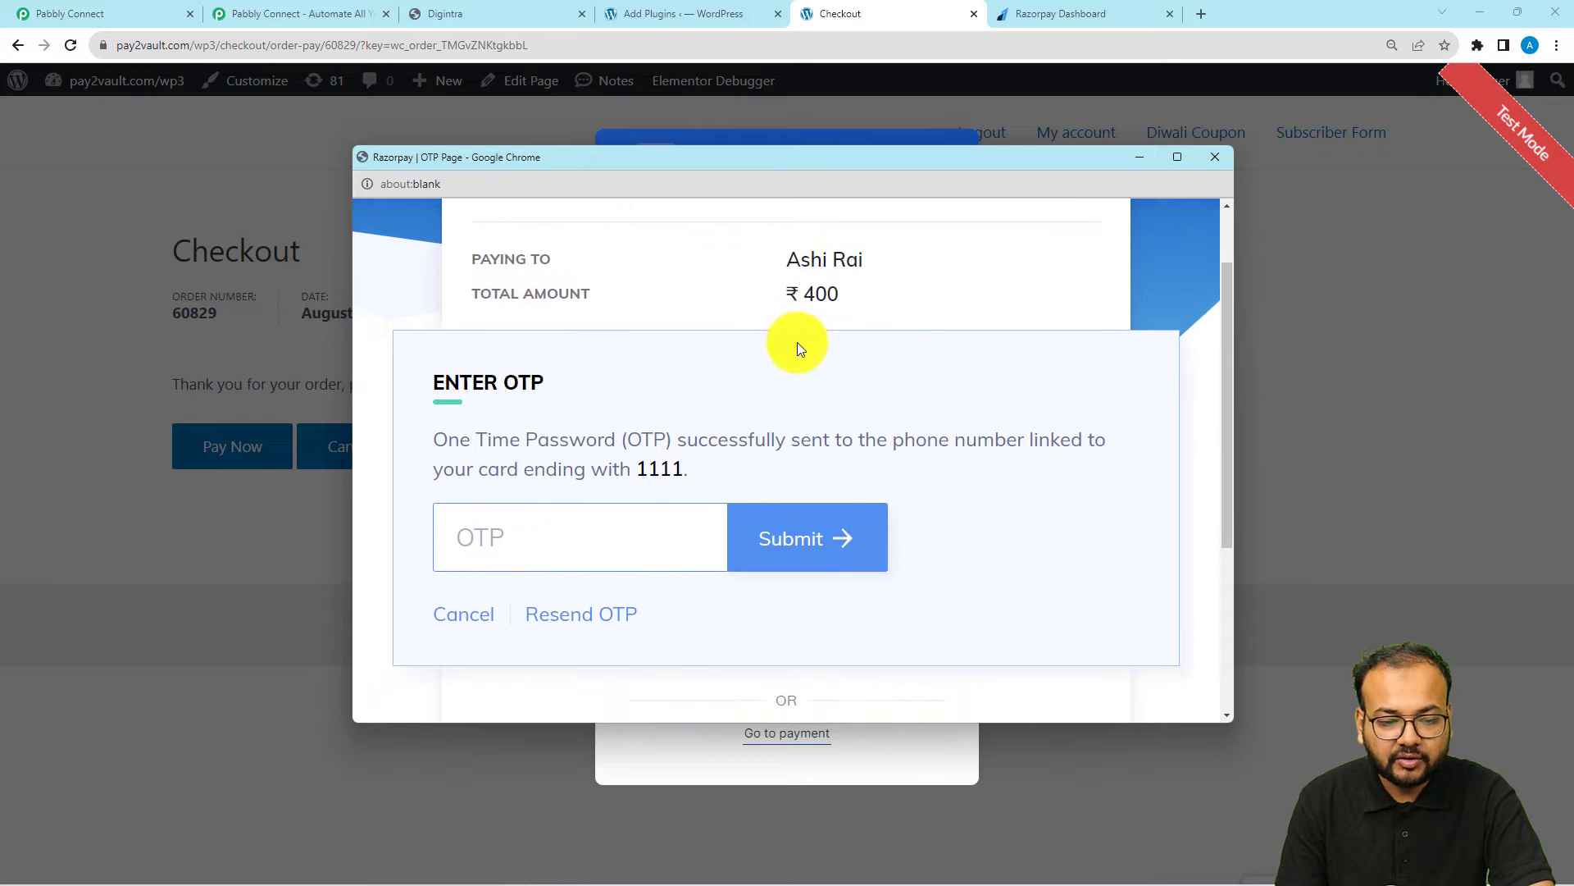
{"action": "left_click", "coordinate": [549, 403]}
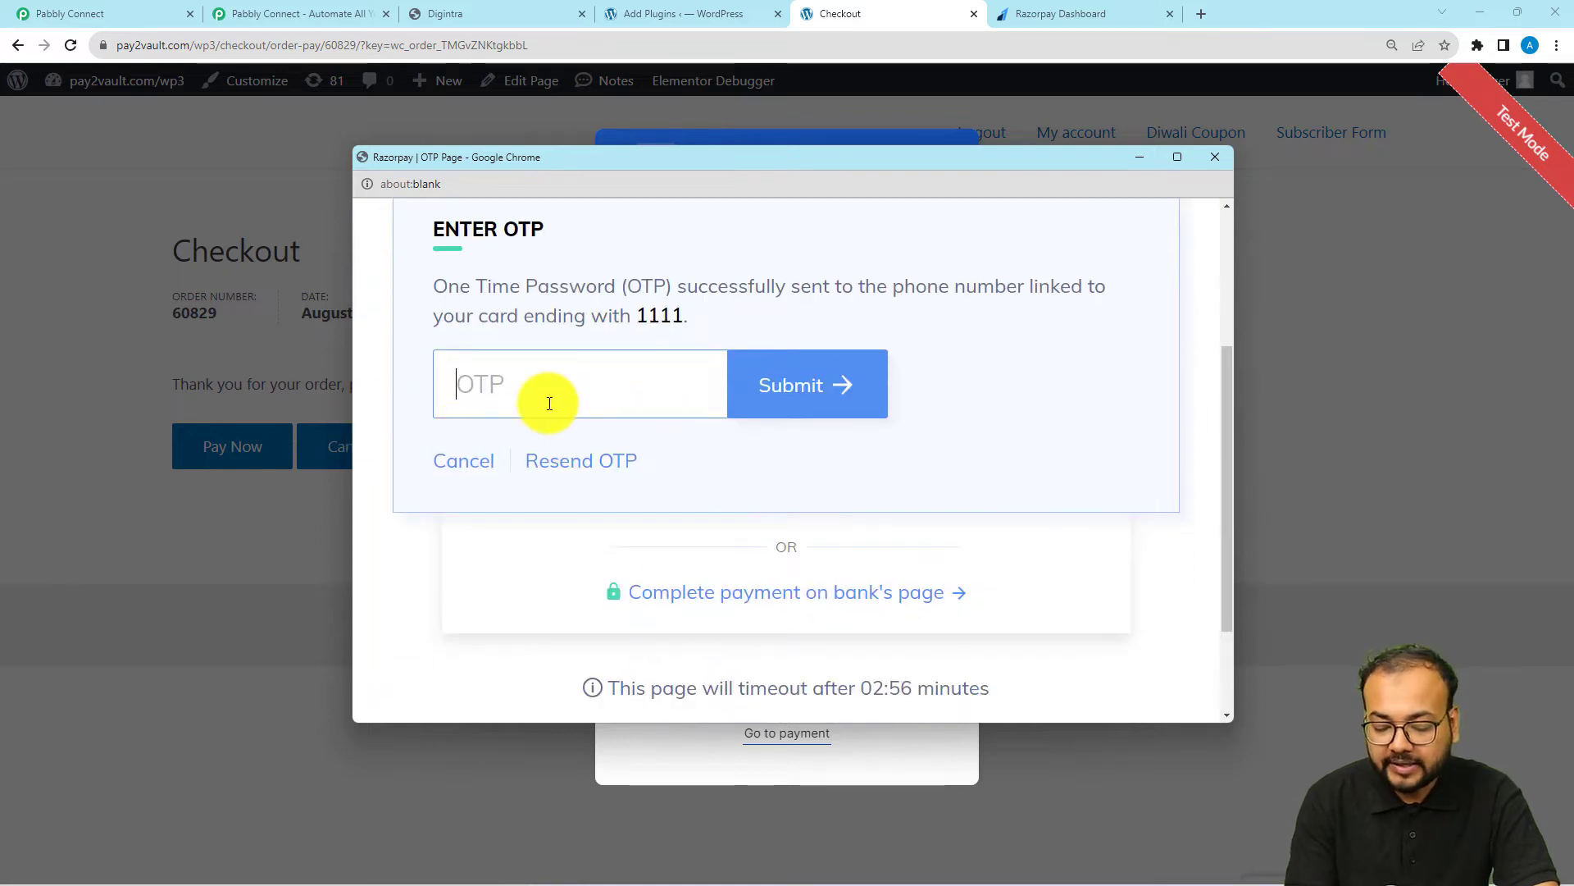
{"action": "type", "text": "1234"}
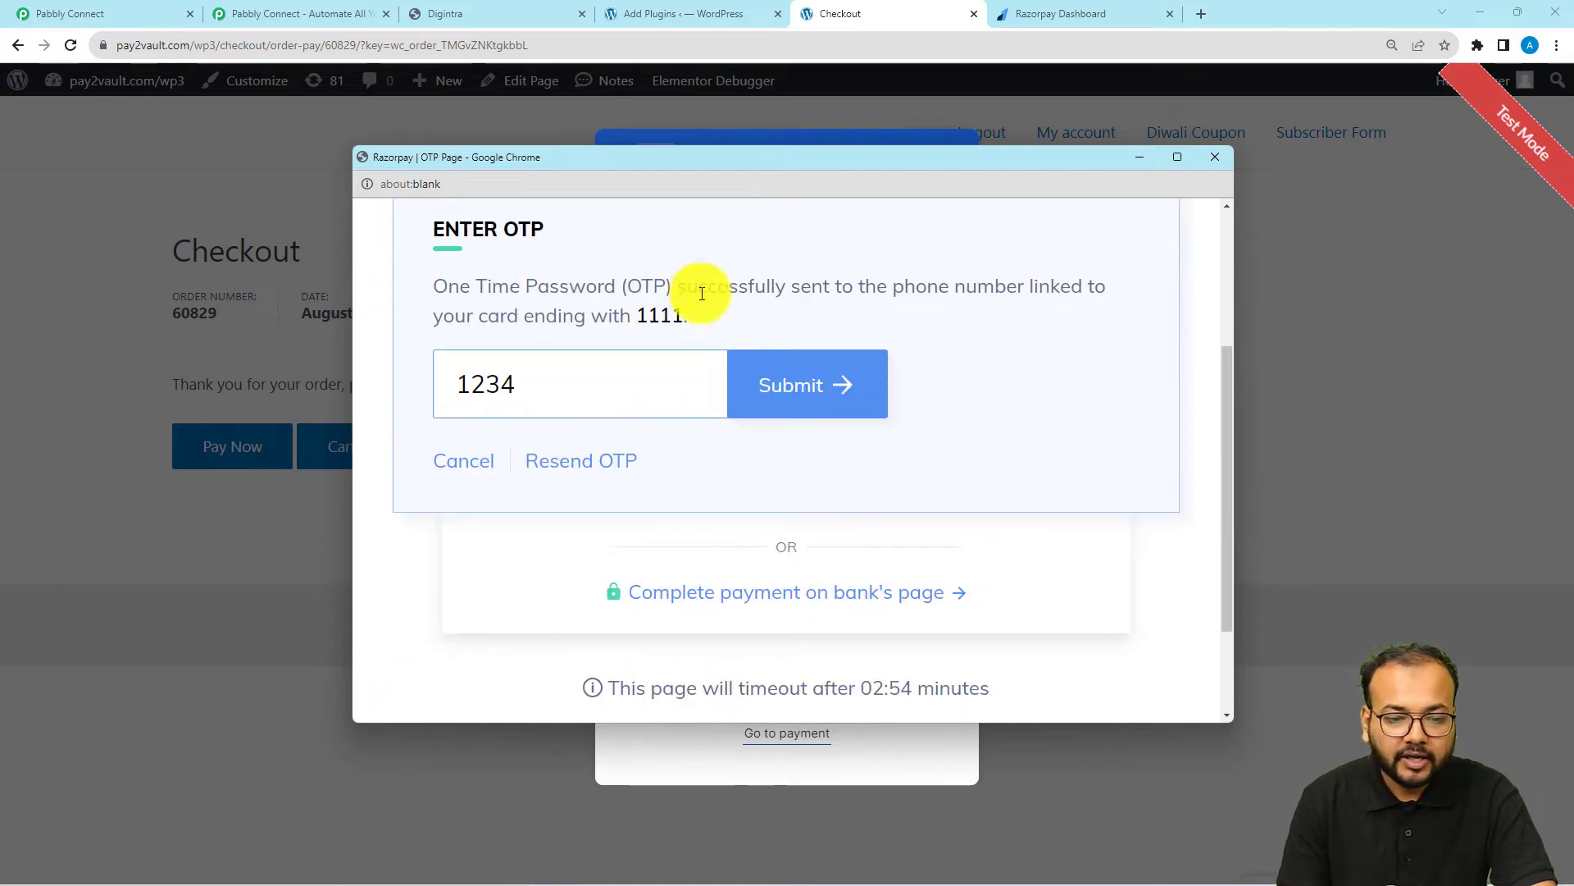
{"action": "left_click", "coordinate": [803, 398]}
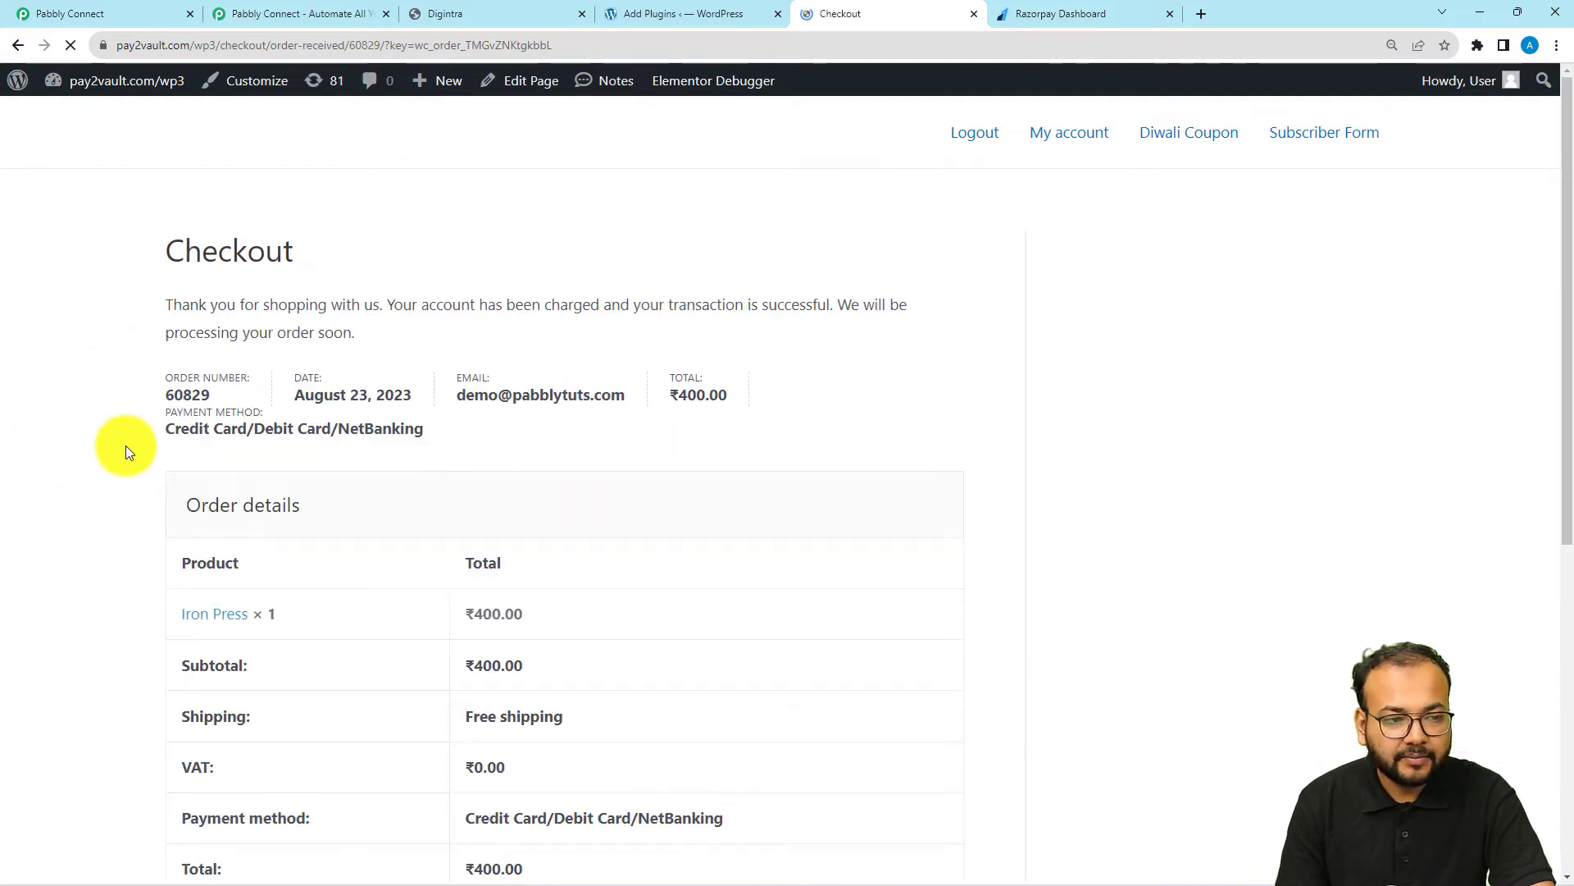
Review the order confirmation page and examine the payment and contact fields of the webhook response captured in Pabbly Connect
{"action": "scroll", "coordinate": [126, 446], "scroll_direction": "down", "scroll_amount": 3}
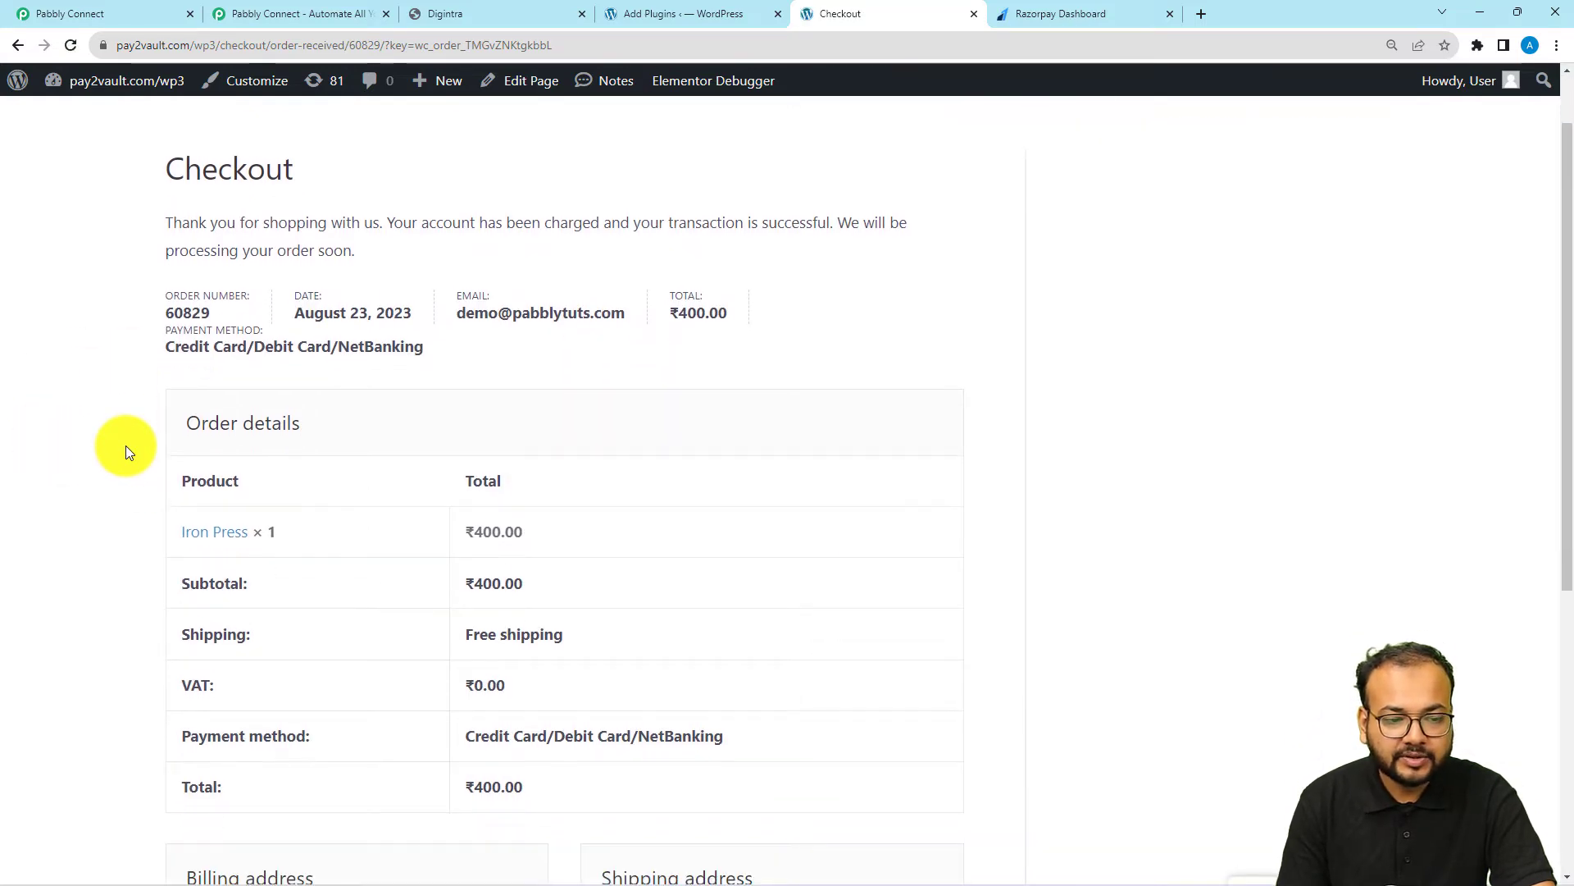
{"action": "scroll", "coordinate": [125, 445], "scroll_direction": "down", "scroll_amount": 4}
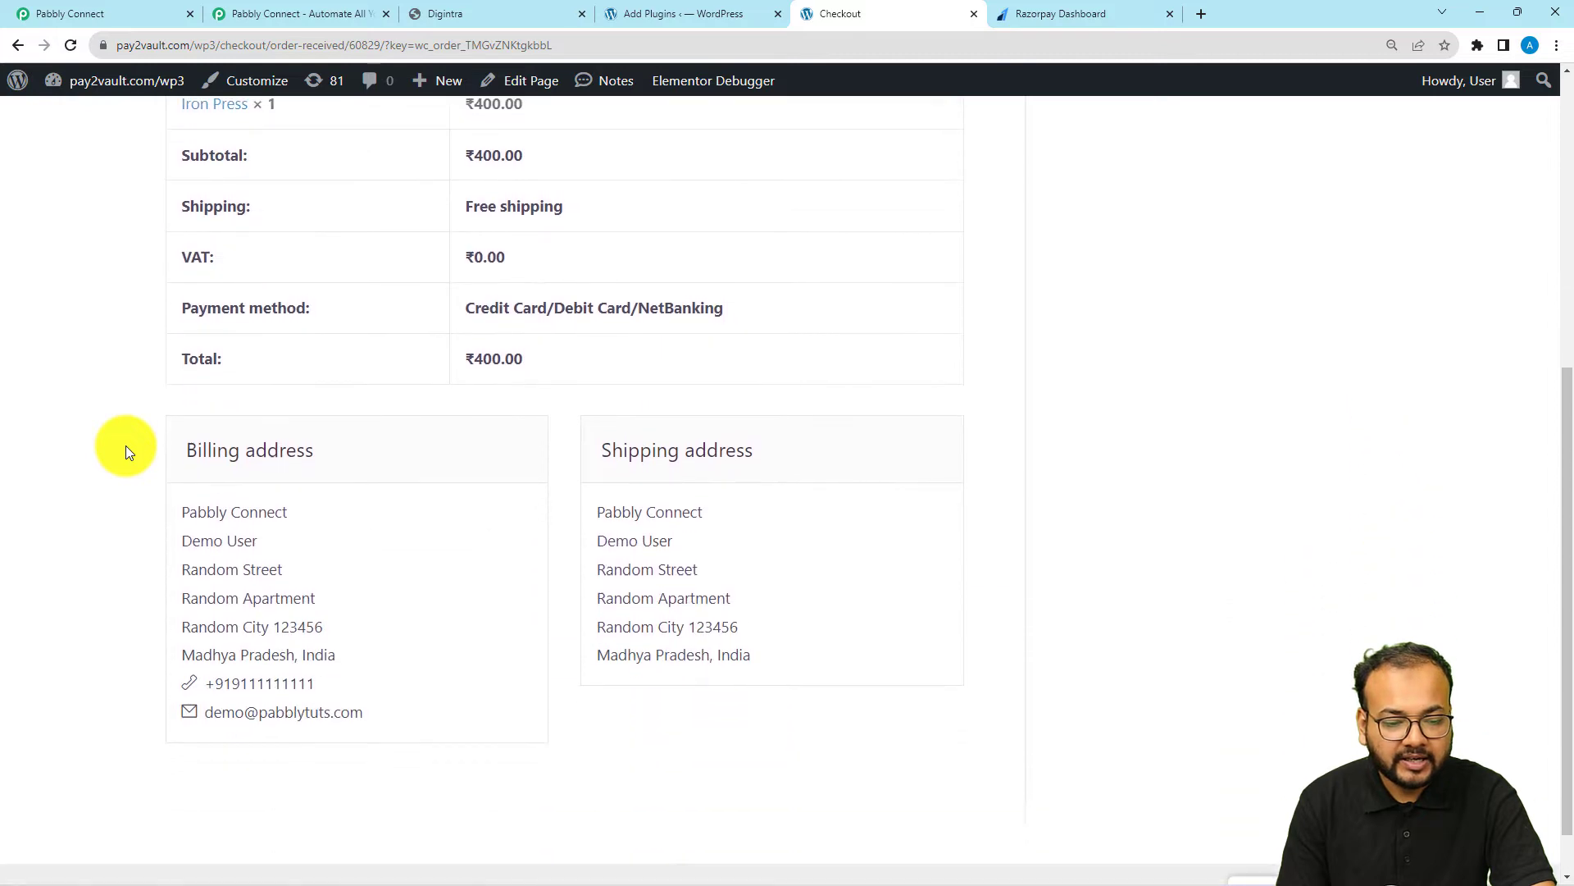
{"action": "scroll", "coordinate": [124, 446], "scroll_direction": "up", "scroll_amount": 3}
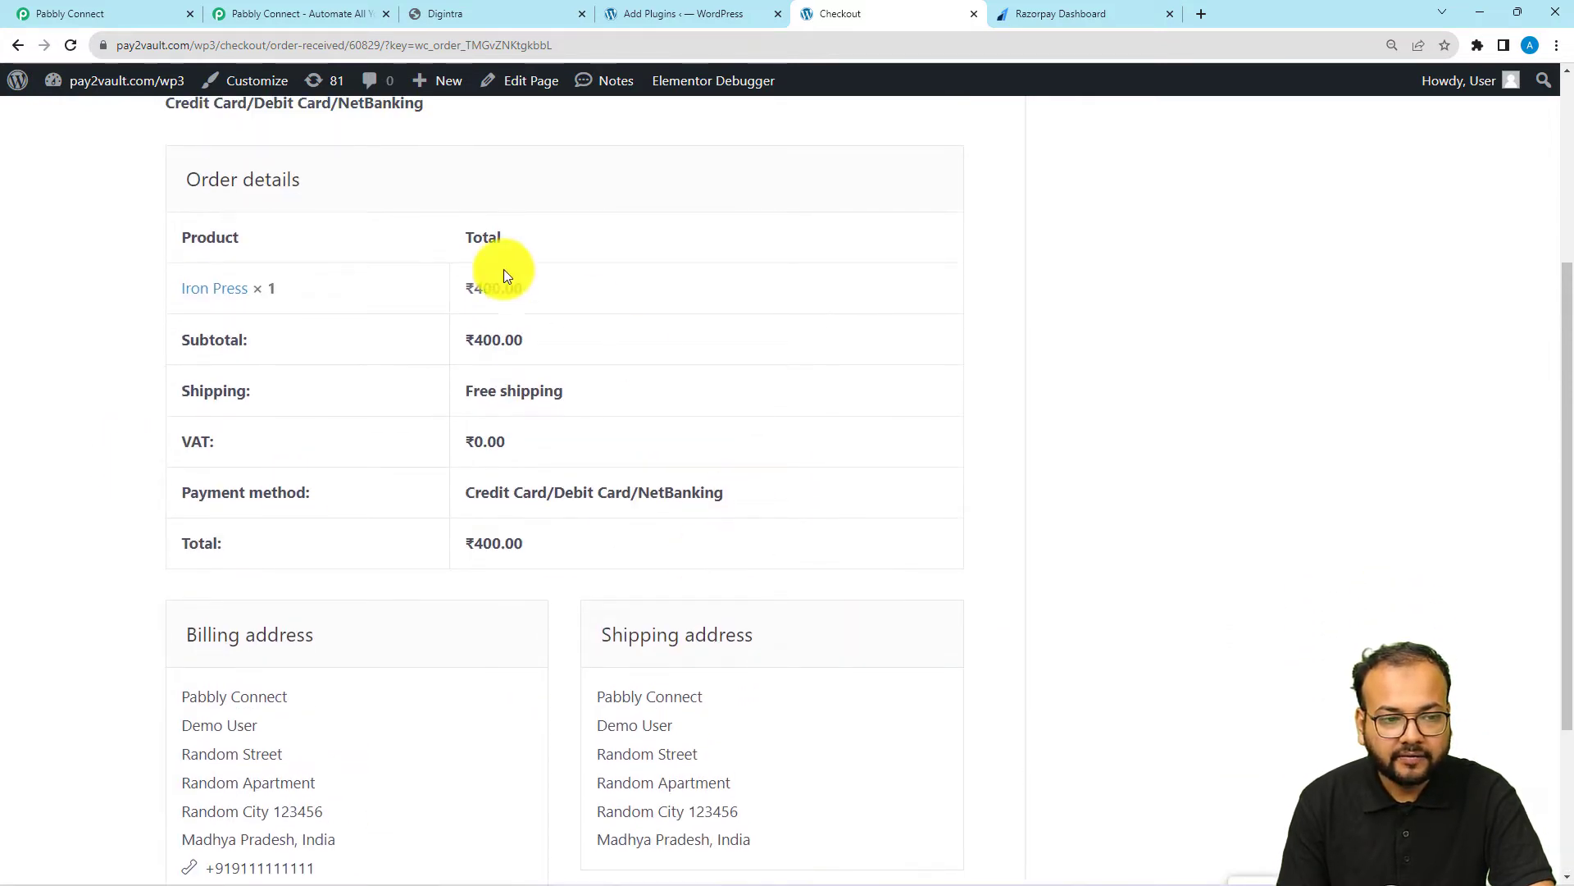
{"action": "left_click", "coordinate": [132, 8]}
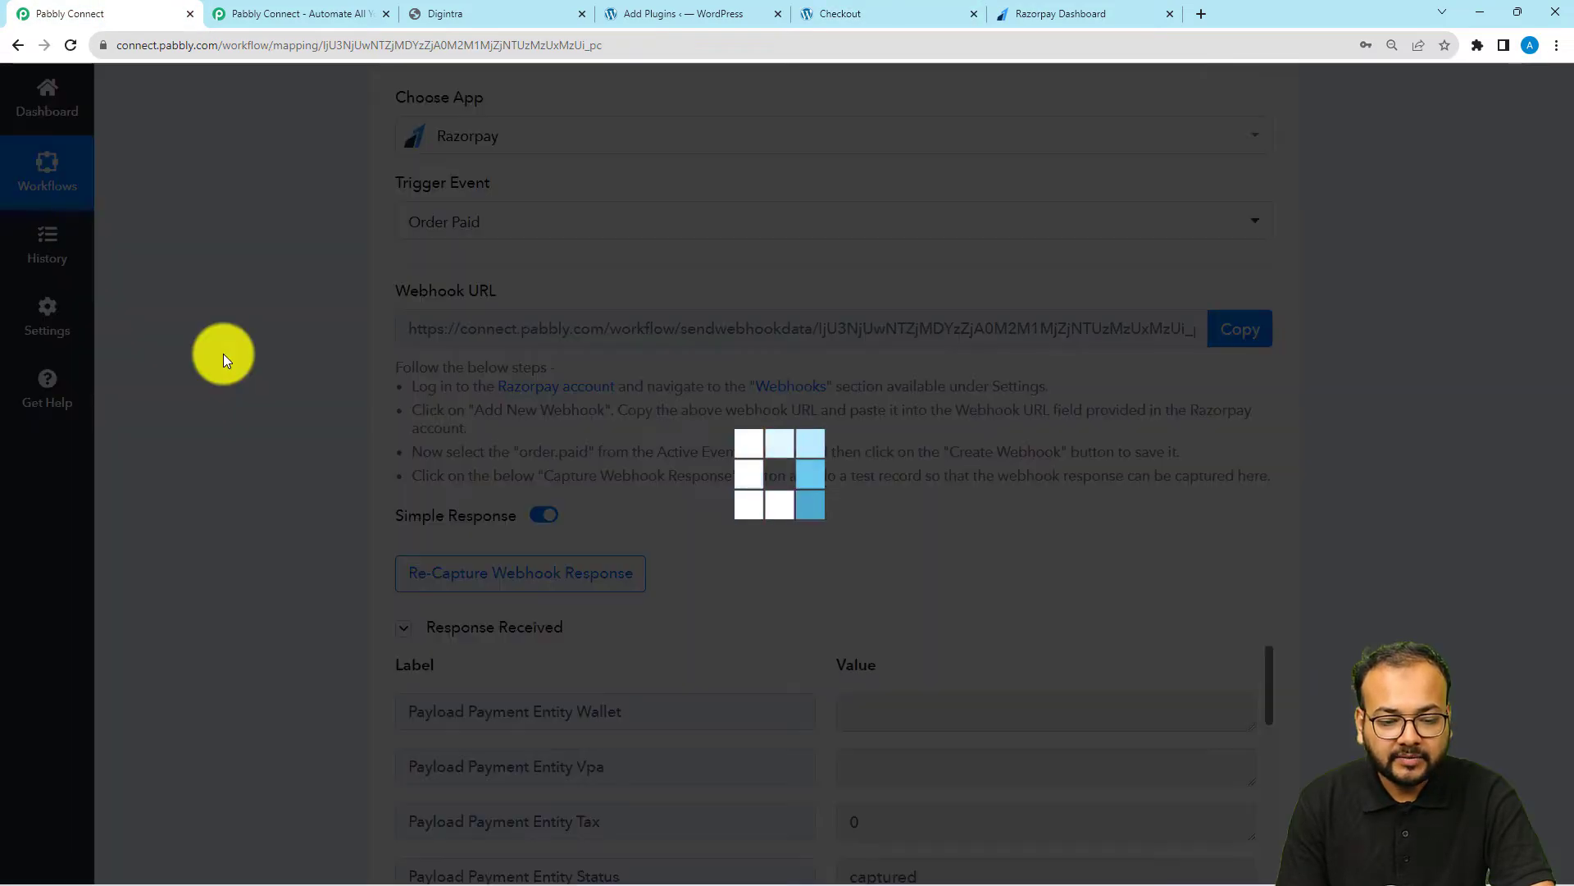
{"action": "scroll", "coordinate": [223, 352], "scroll_direction": "down", "scroll_amount": 6}
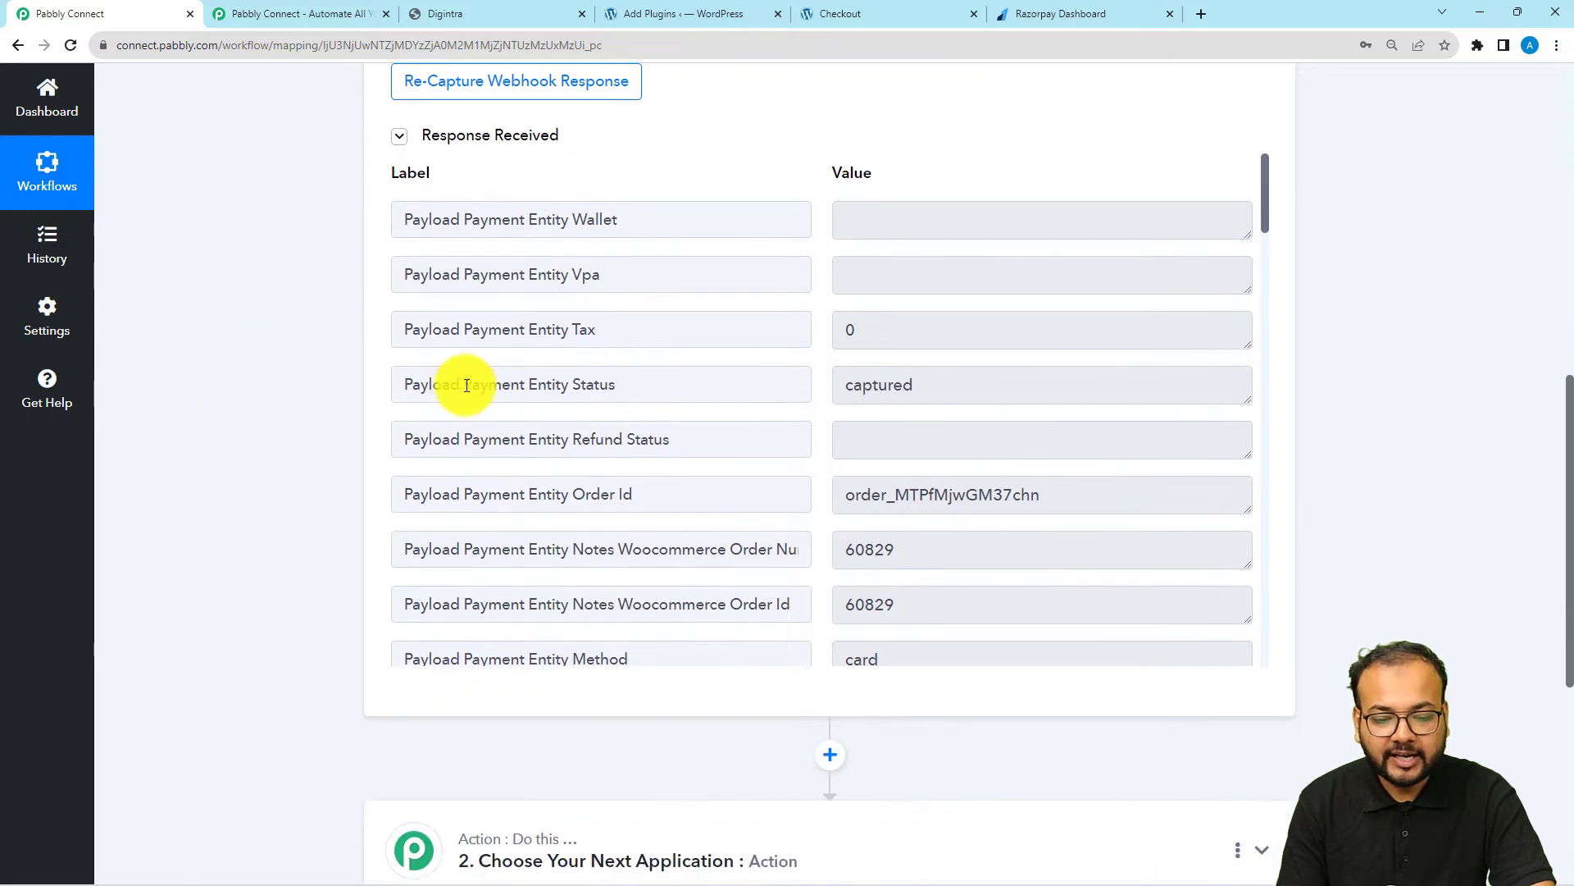
{"action": "scroll", "coordinate": [467, 384], "scroll_direction": "down", "scroll_amount": 1}
{"action": "scroll", "coordinate": [468, 385], "scroll_direction": "down", "scroll_amount": 3}
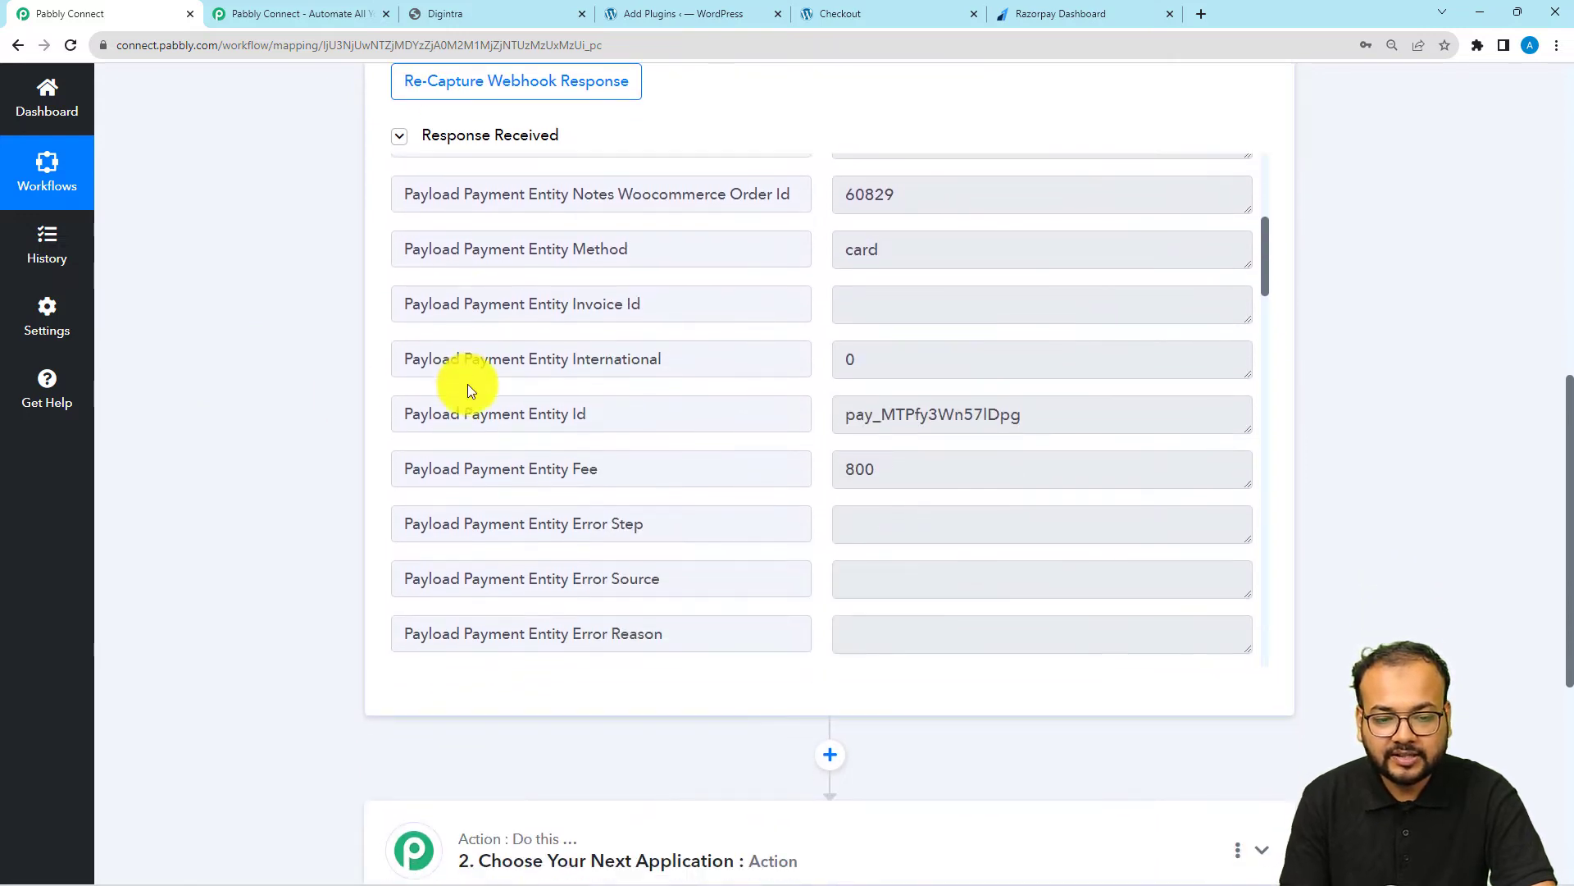
{"action": "scroll", "coordinate": [781, 293], "scroll_direction": "down", "scroll_amount": 5}
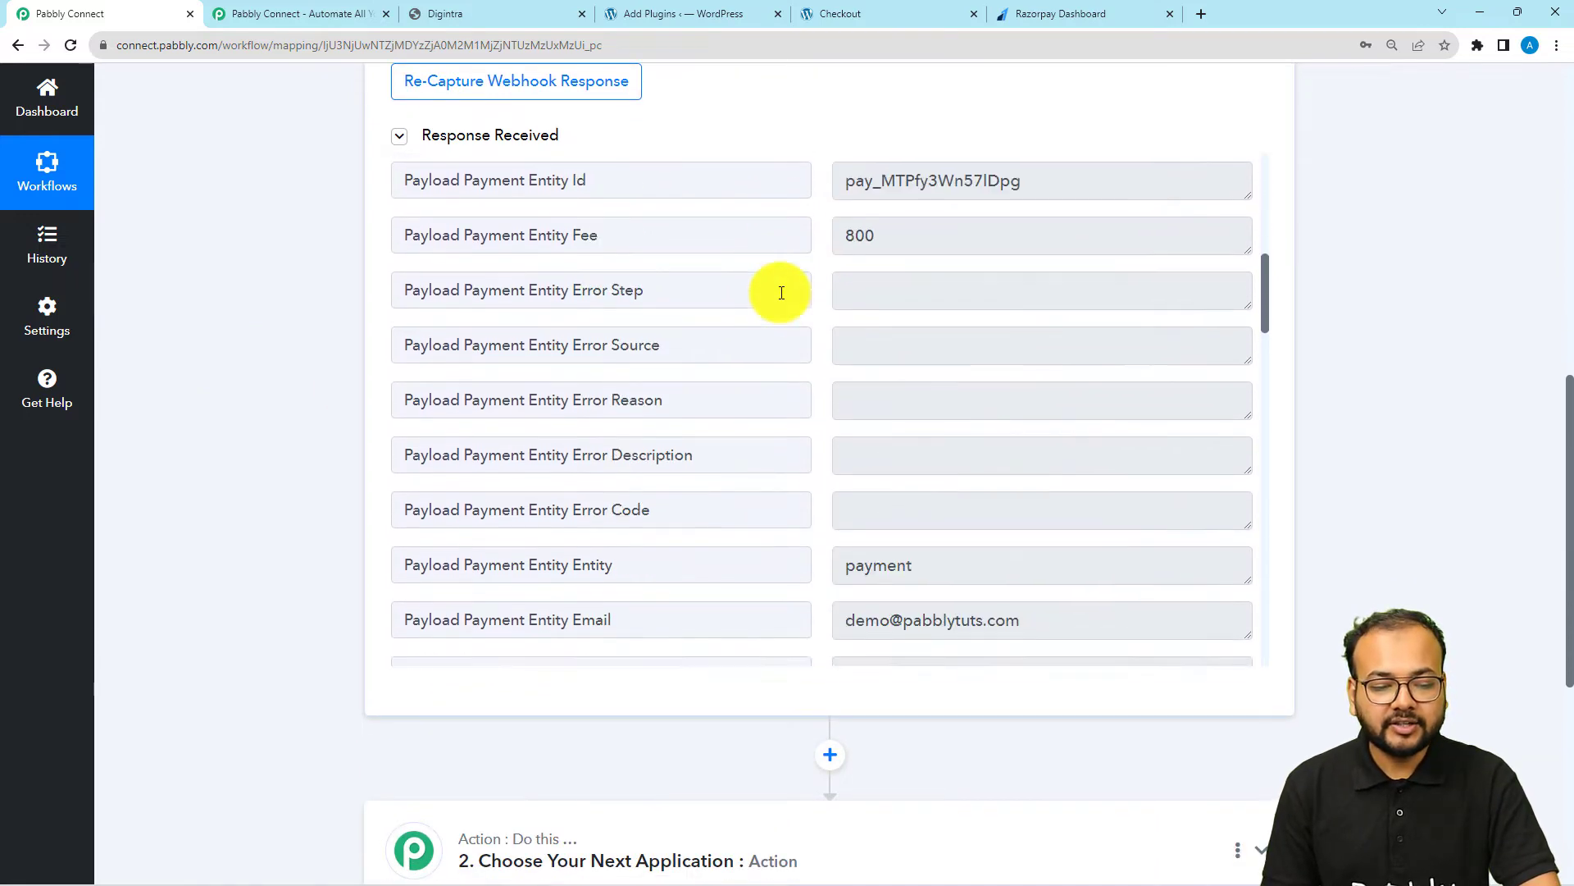
{"action": "scroll", "coordinate": [781, 293], "scroll_direction": "down", "scroll_amount": 2}
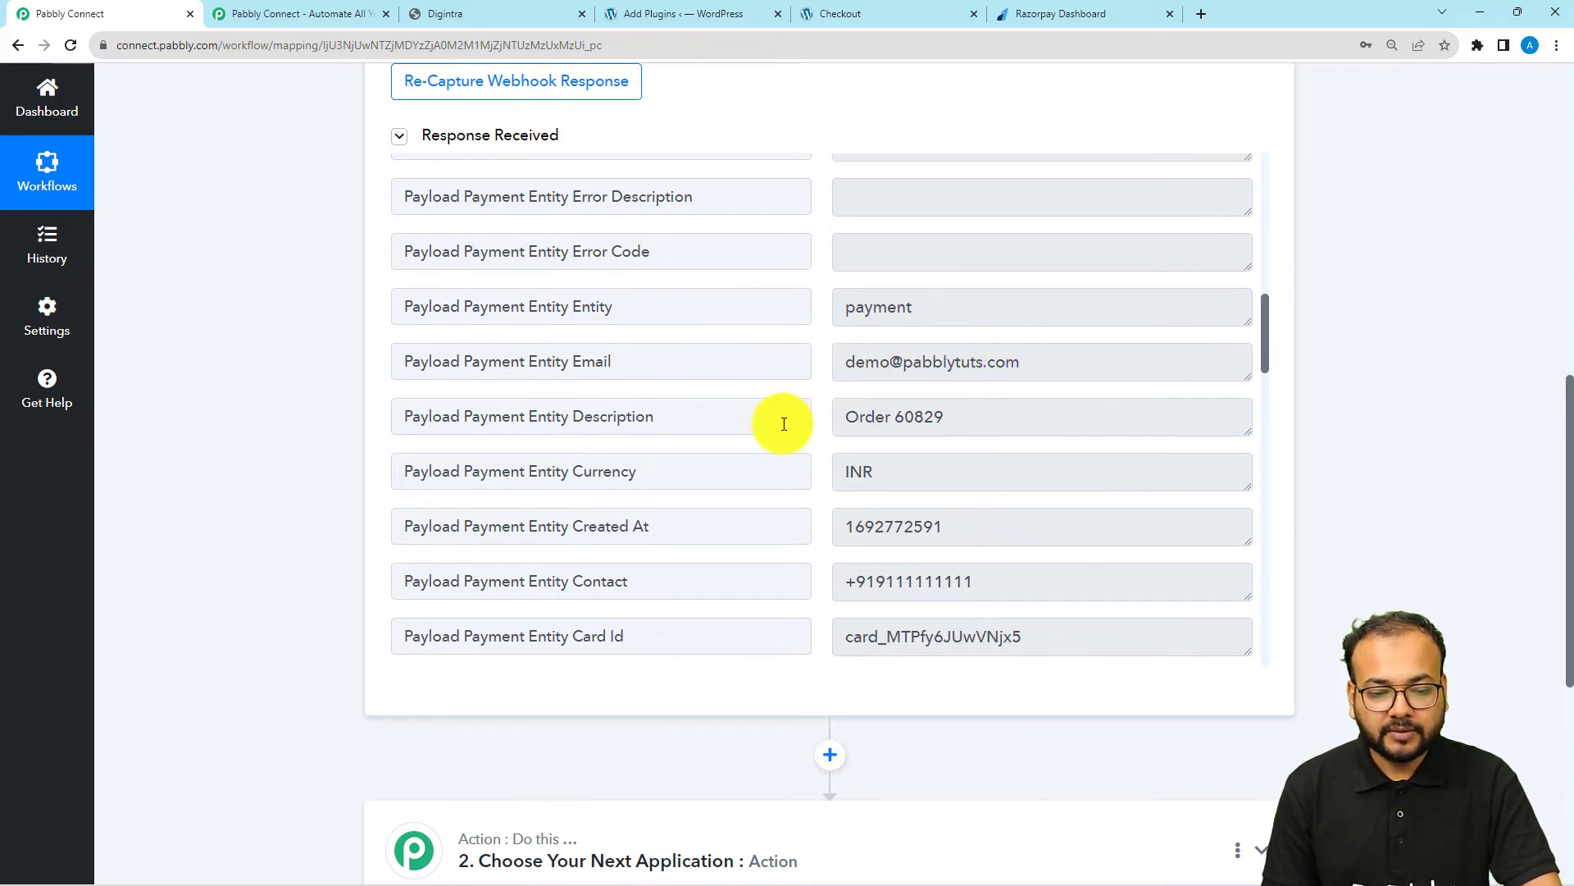
{"action": "scroll", "coordinate": [781, 422], "scroll_direction": "down", "scroll_amount": 1}
{"action": "scroll", "coordinate": [747, 394], "scroll_direction": "down", "scroll_amount": 1}
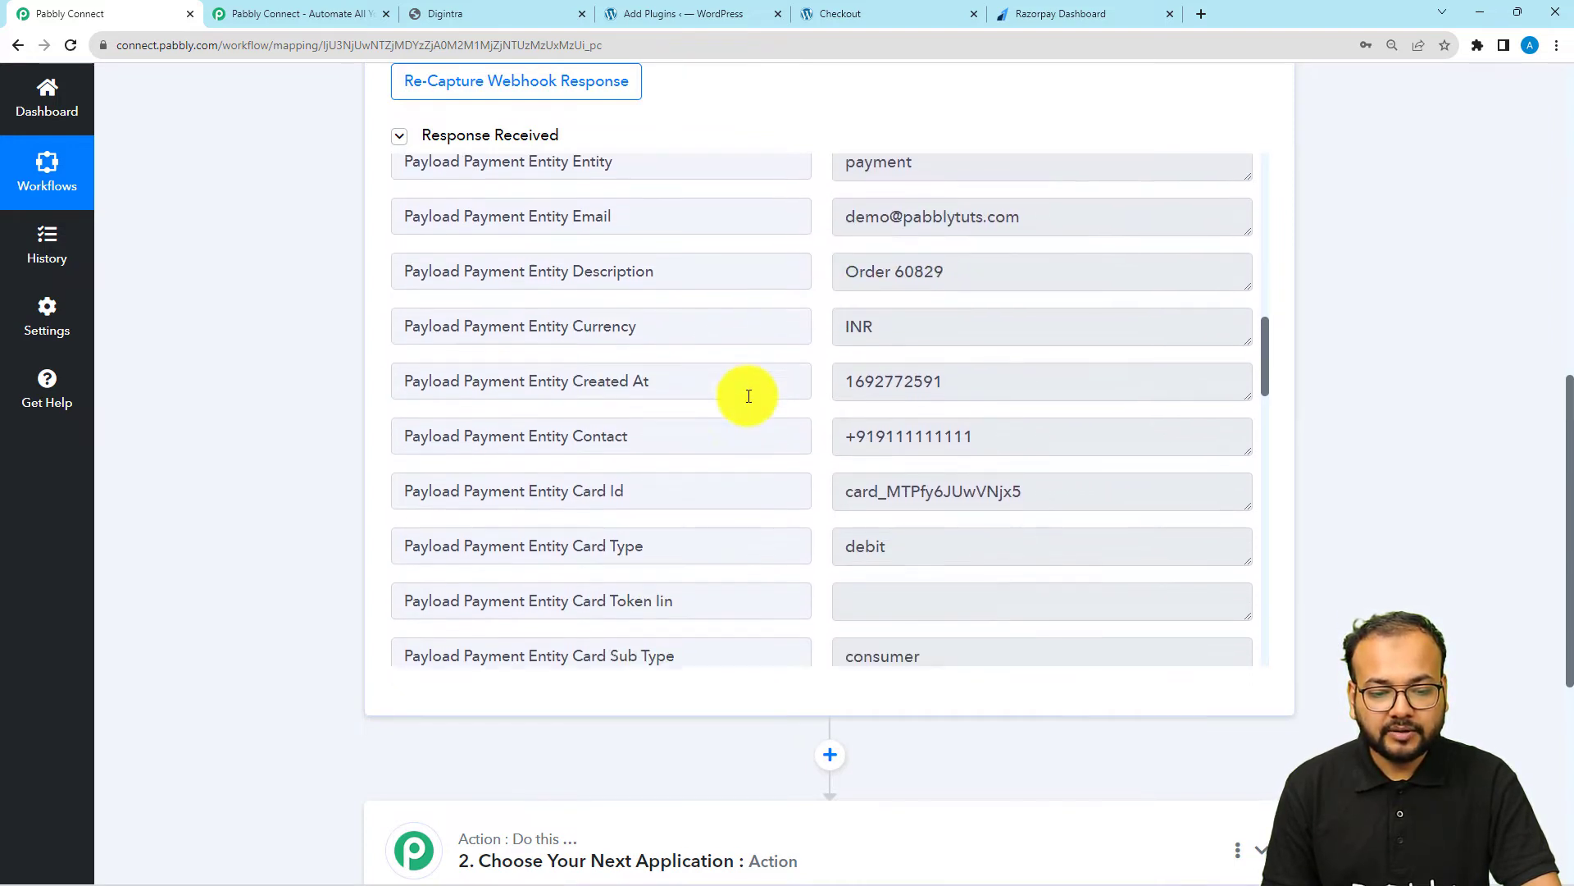
Examine the card, amount, order and event fields in the rest of the captured webhook response
{"action": "scroll", "coordinate": [749, 396], "scroll_direction": "down", "scroll_amount": 1}
{"action": "scroll", "coordinate": [779, 393], "scroll_direction": "down", "scroll_amount": 2}
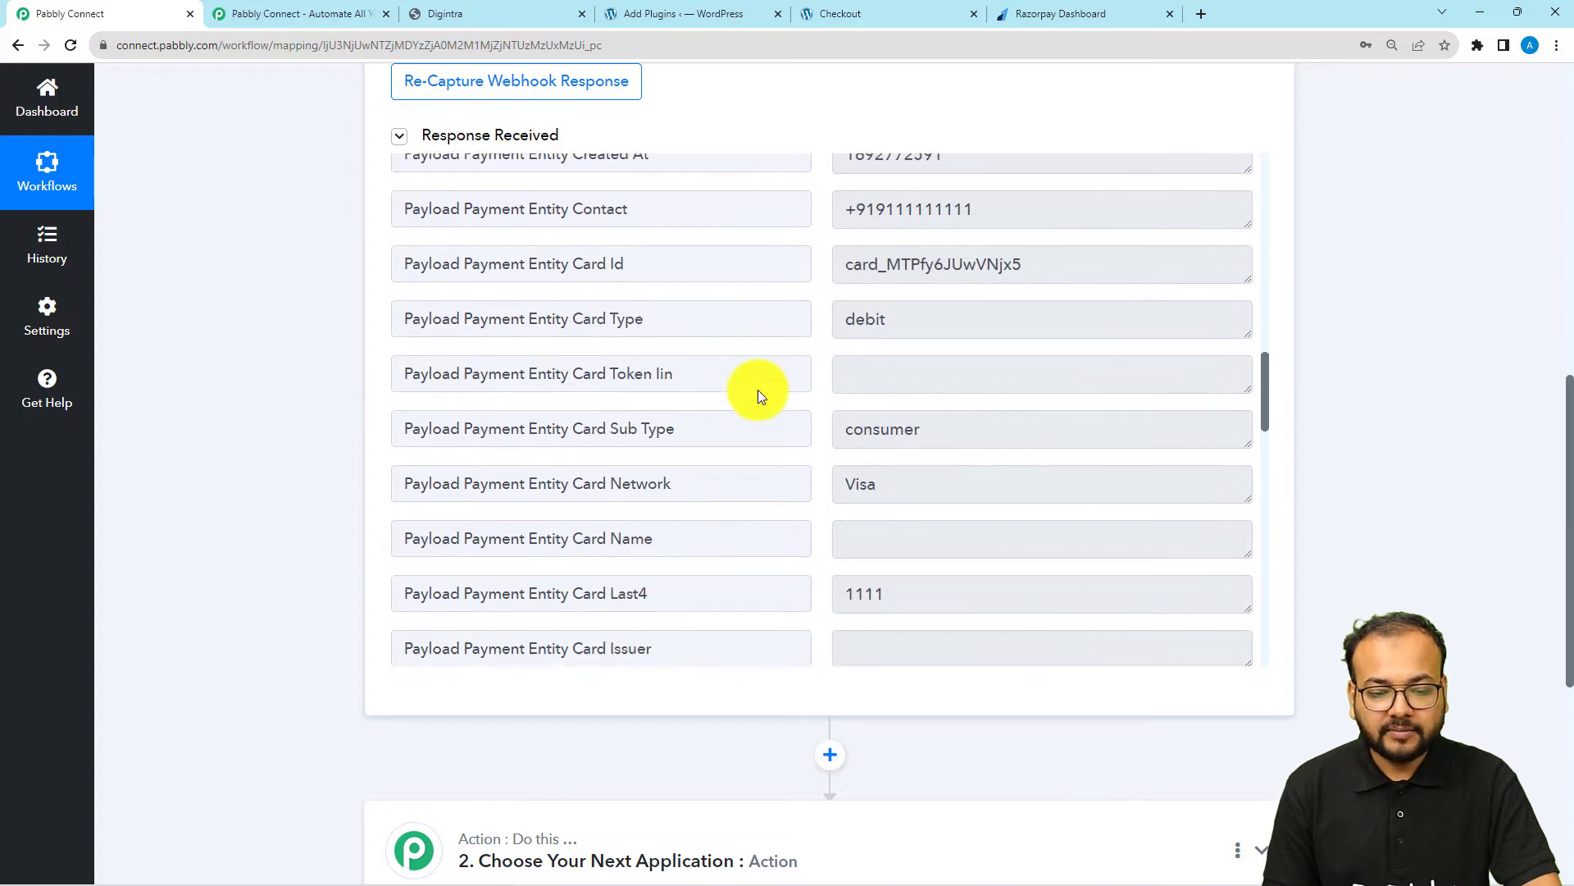
{"action": "scroll", "coordinate": [758, 394], "scroll_direction": "down", "scroll_amount": 6}
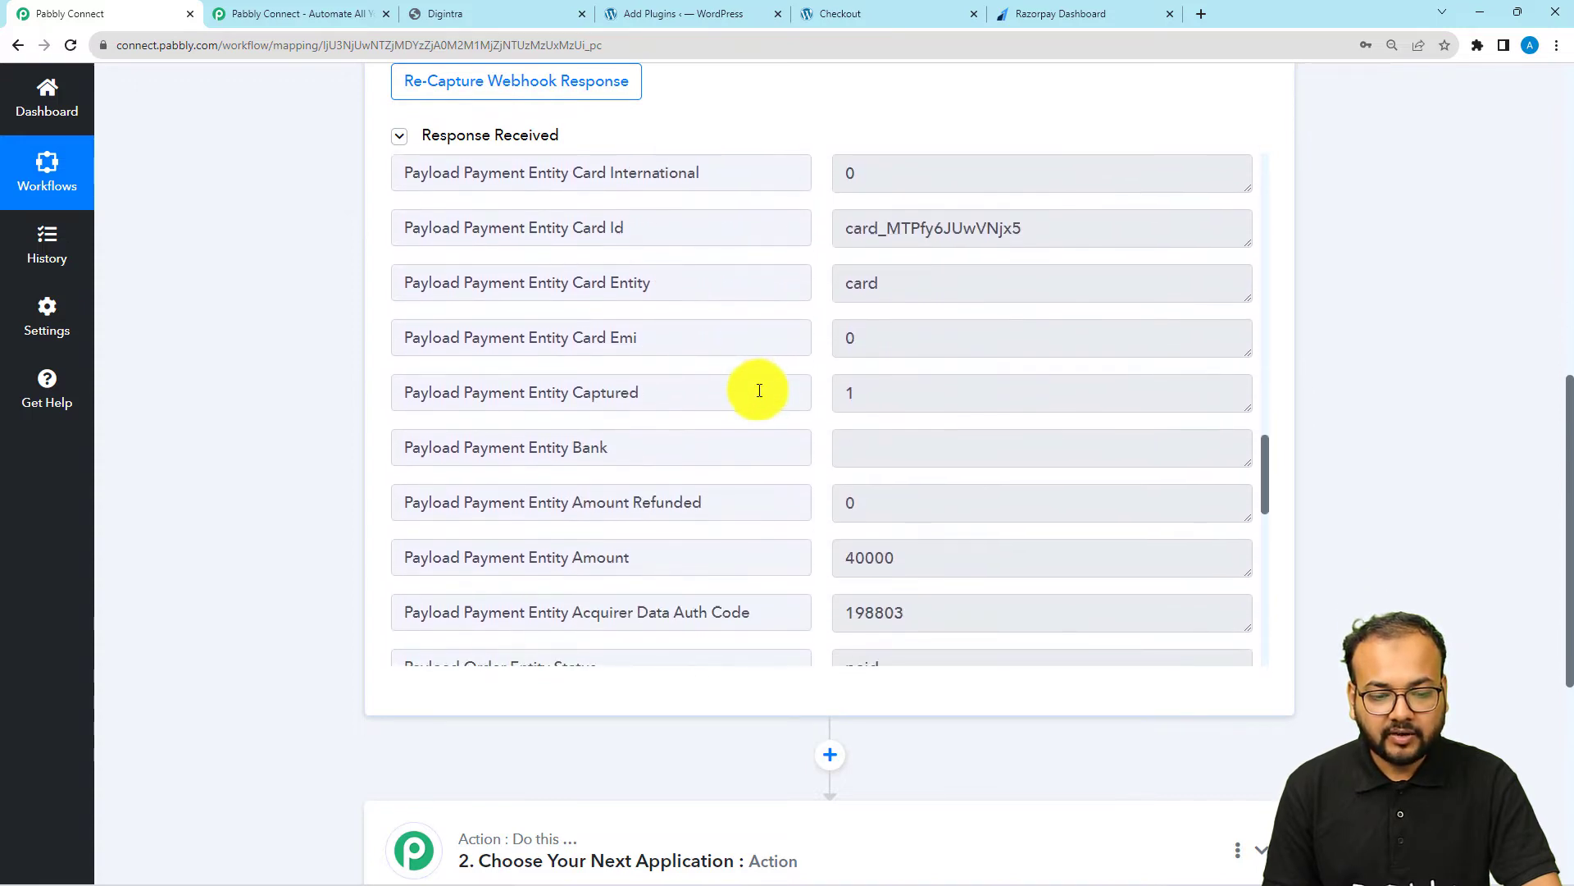
{"action": "scroll", "coordinate": [760, 390], "scroll_direction": "down", "scroll_amount": 6}
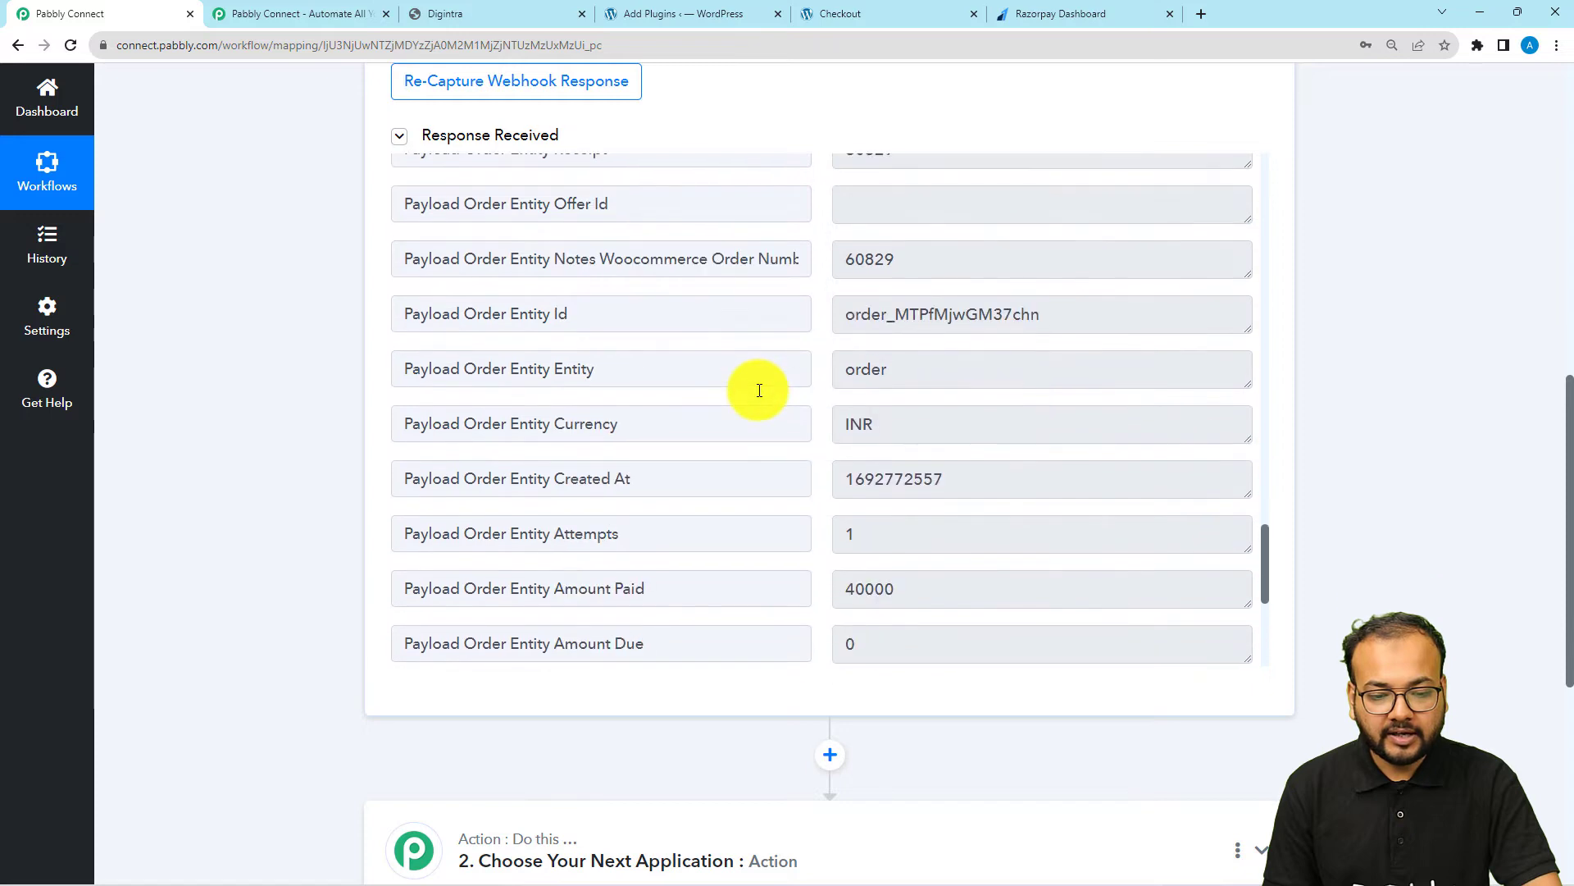
{"action": "scroll", "coordinate": [759, 390], "scroll_direction": "down", "scroll_amount": 5}
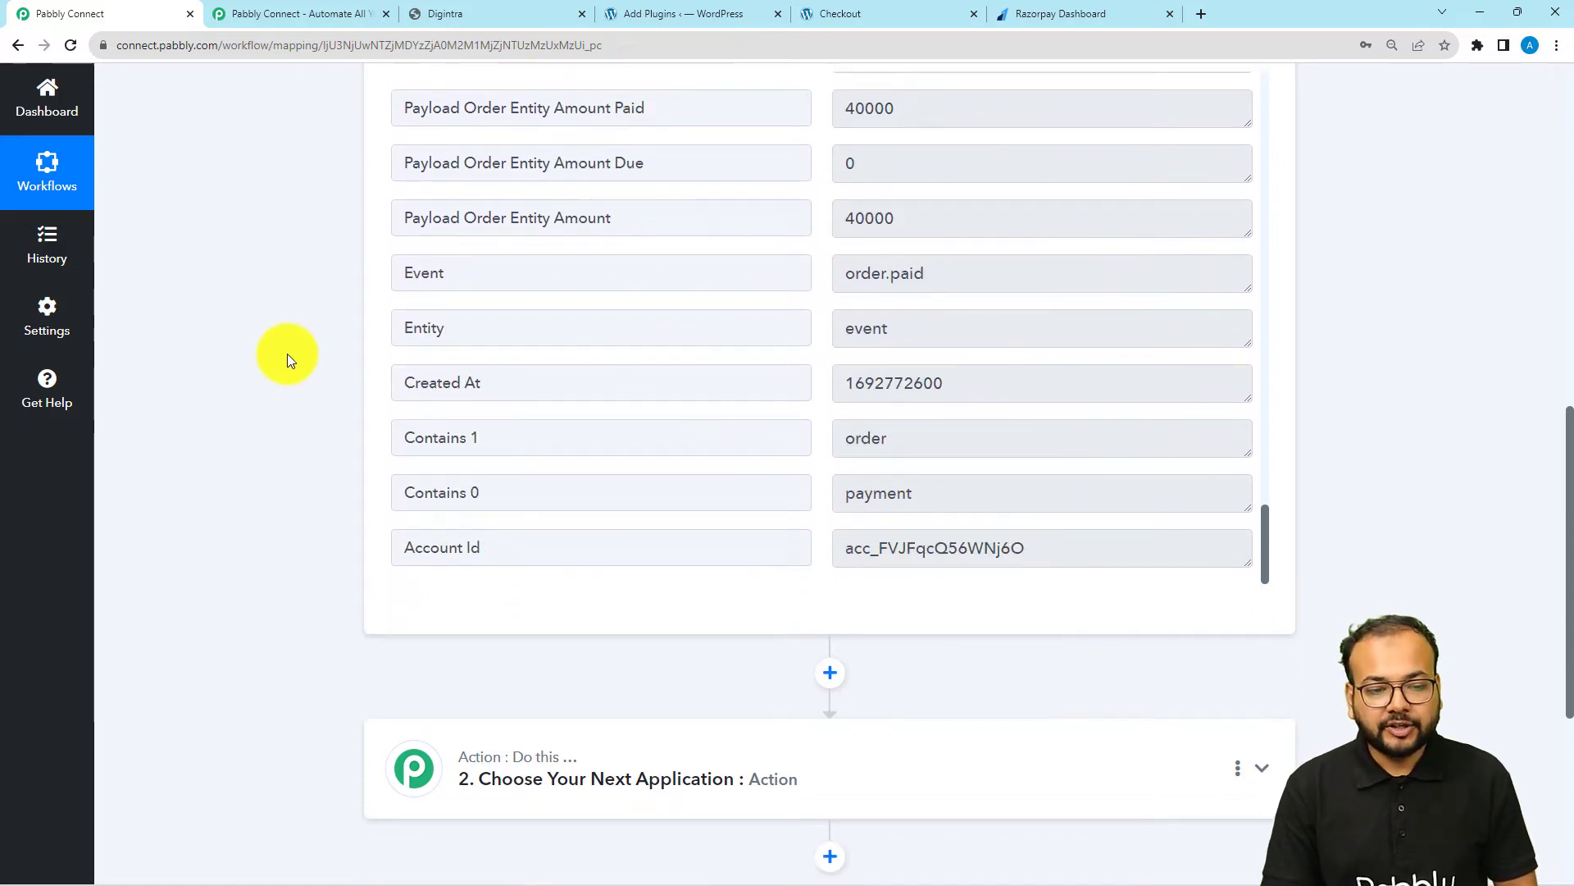
{"action": "scroll", "coordinate": [270, 427], "scroll_direction": "down", "scroll_amount": 2}
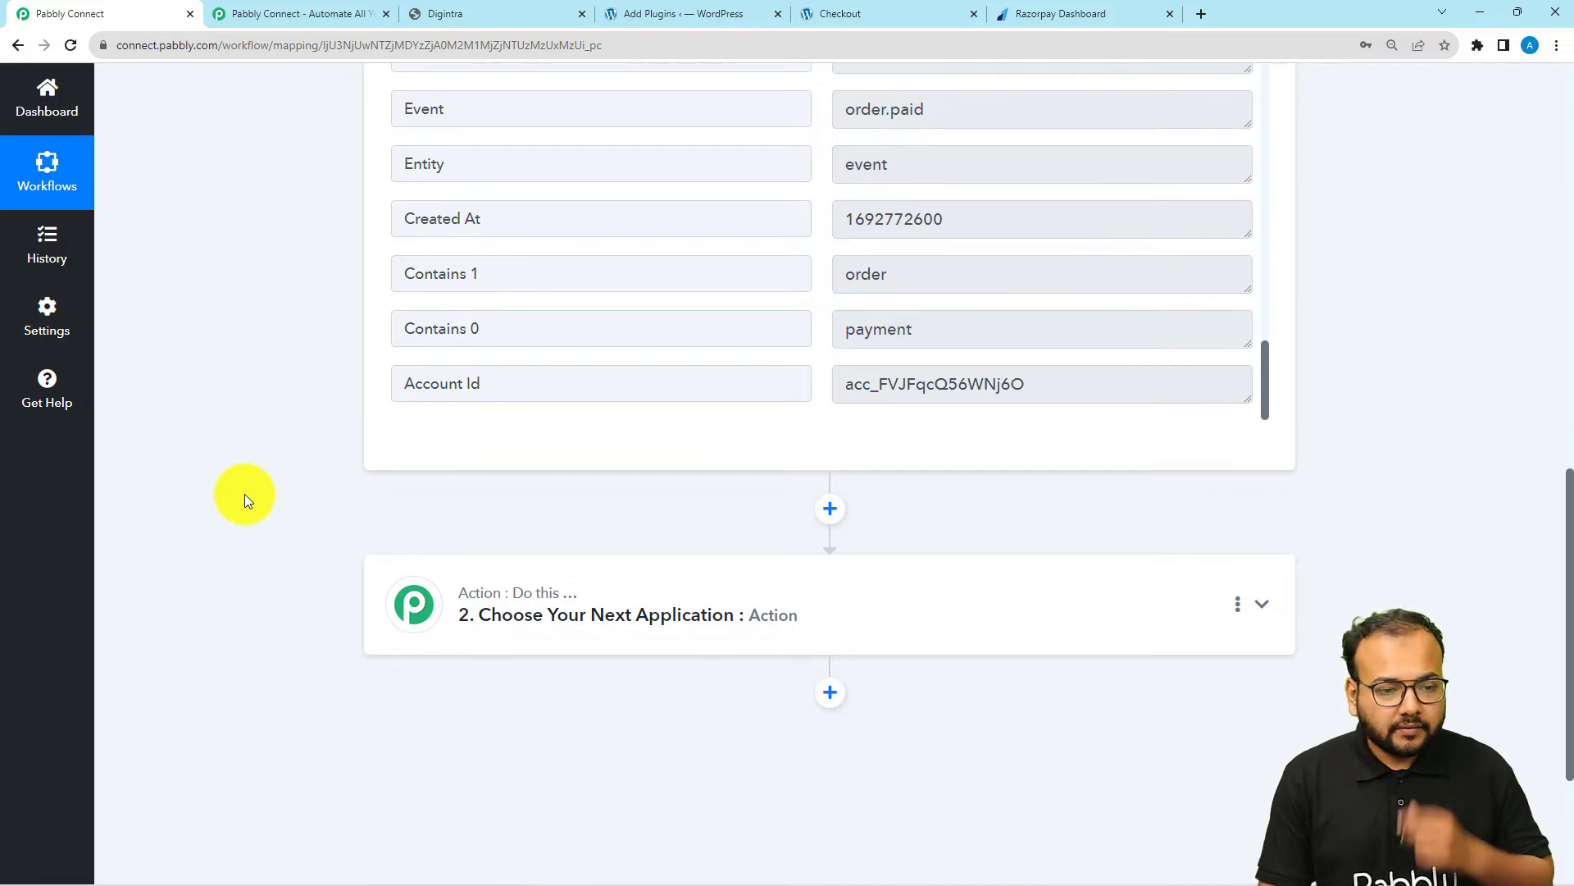
{"action": "scroll", "coordinate": [244, 494], "scroll_direction": "up", "scroll_amount": 2}
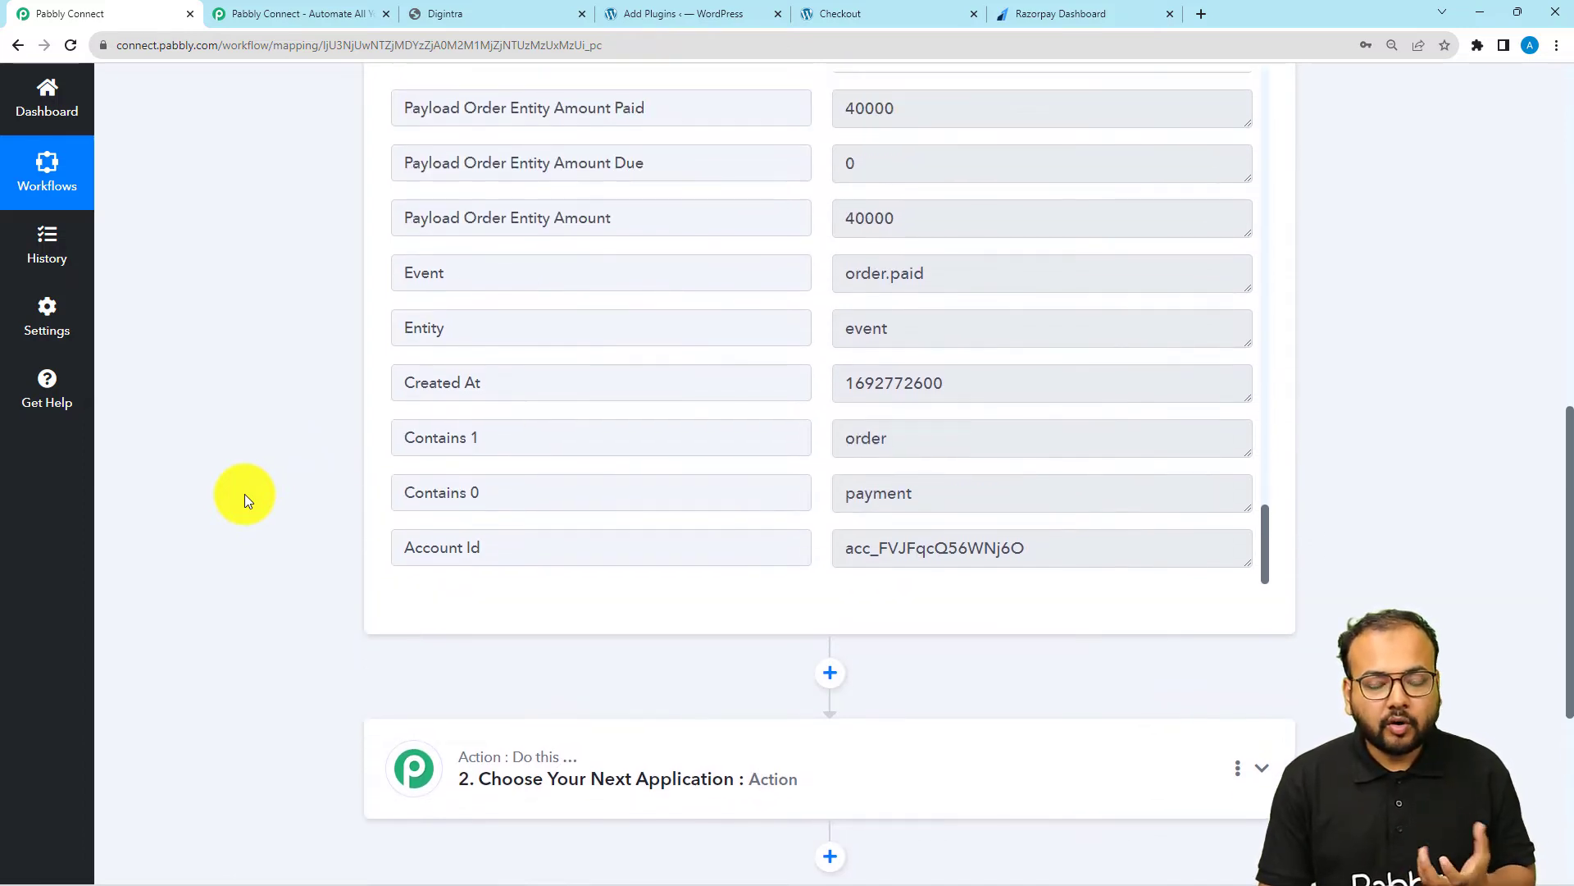
{"action": "scroll", "coordinate": [245, 494], "scroll_direction": "down", "scroll_amount": 3}
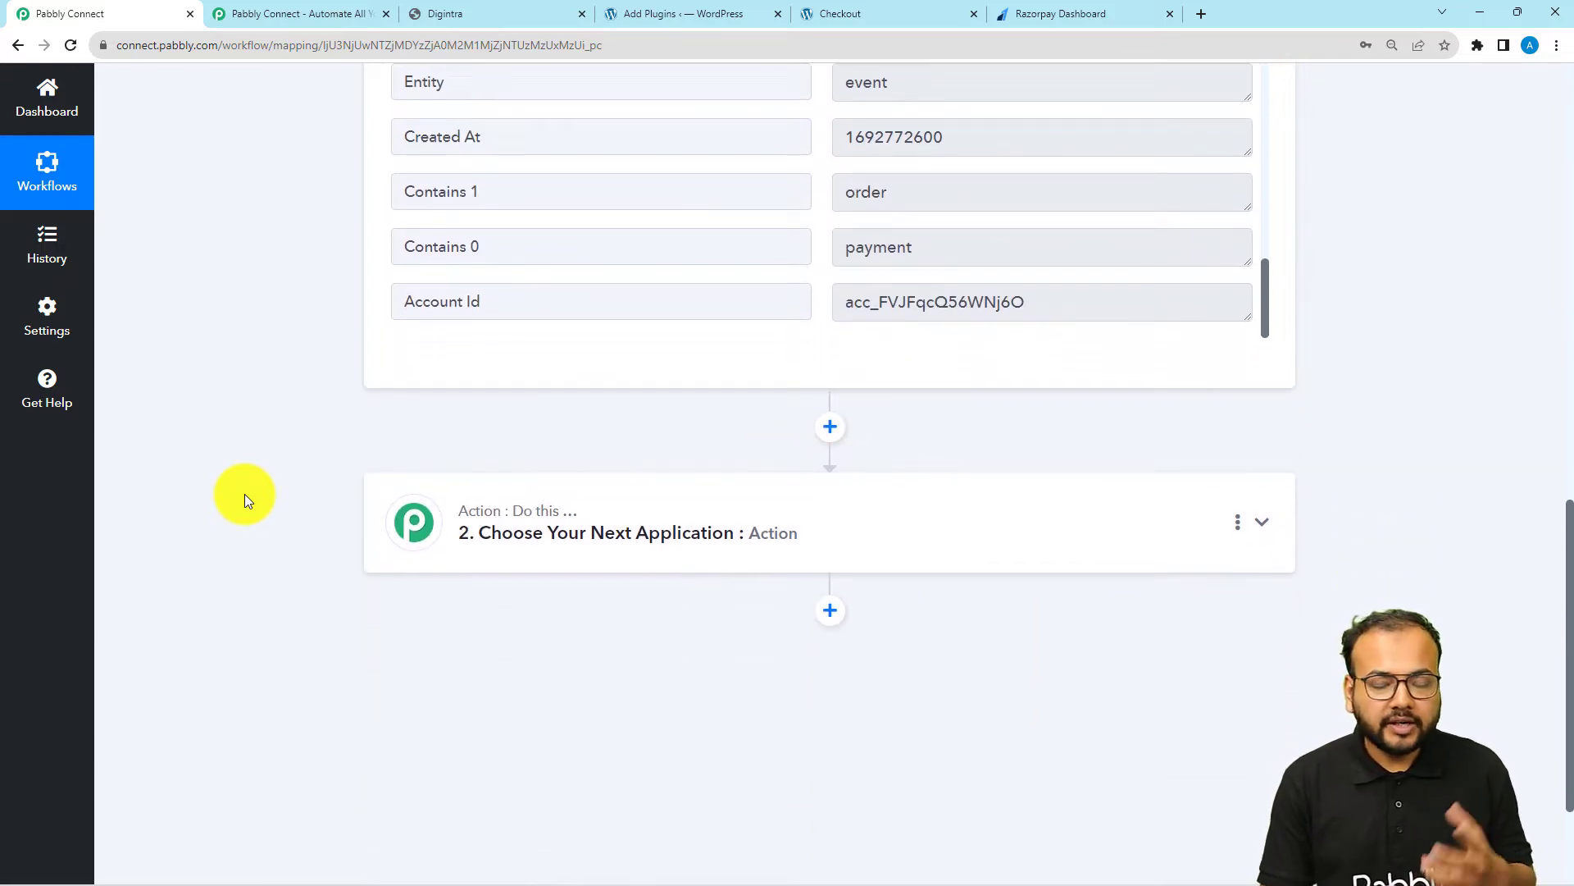
Set the workflow's second step to WooCommerce with the action event Retrieve an Order By Email
{"action": "scroll", "coordinate": [548, 545], "scroll_direction": "down", "scroll_amount": 1}
{"action": "left_click", "coordinate": [695, 466]}
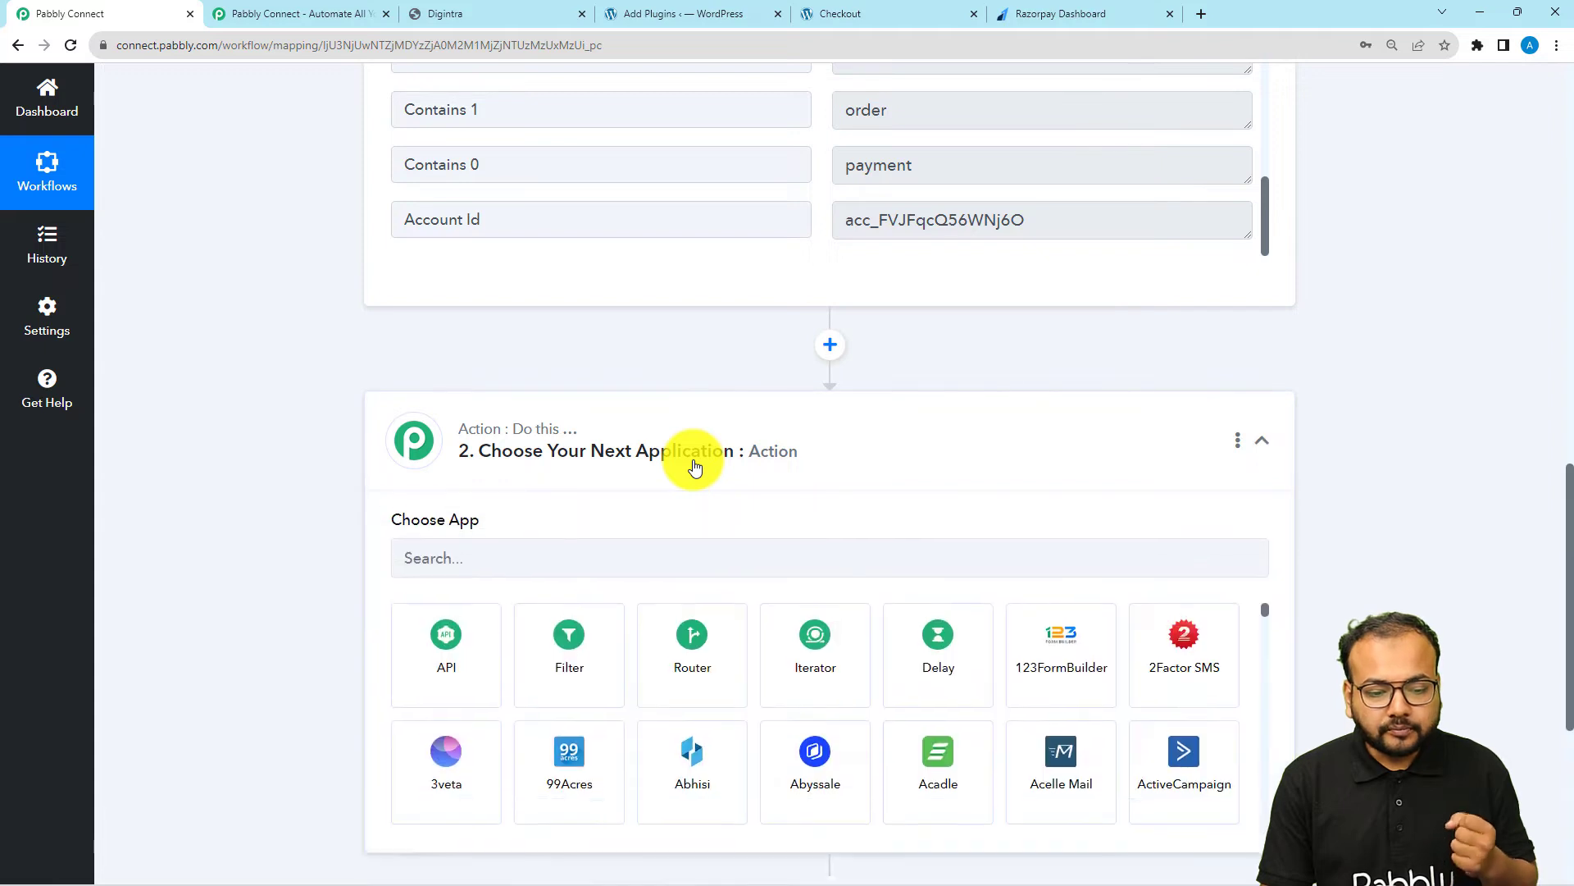
{"action": "scroll", "coordinate": [696, 466], "scroll_direction": "down", "scroll_amount": 1}
{"action": "left_click", "coordinate": [632, 471]}
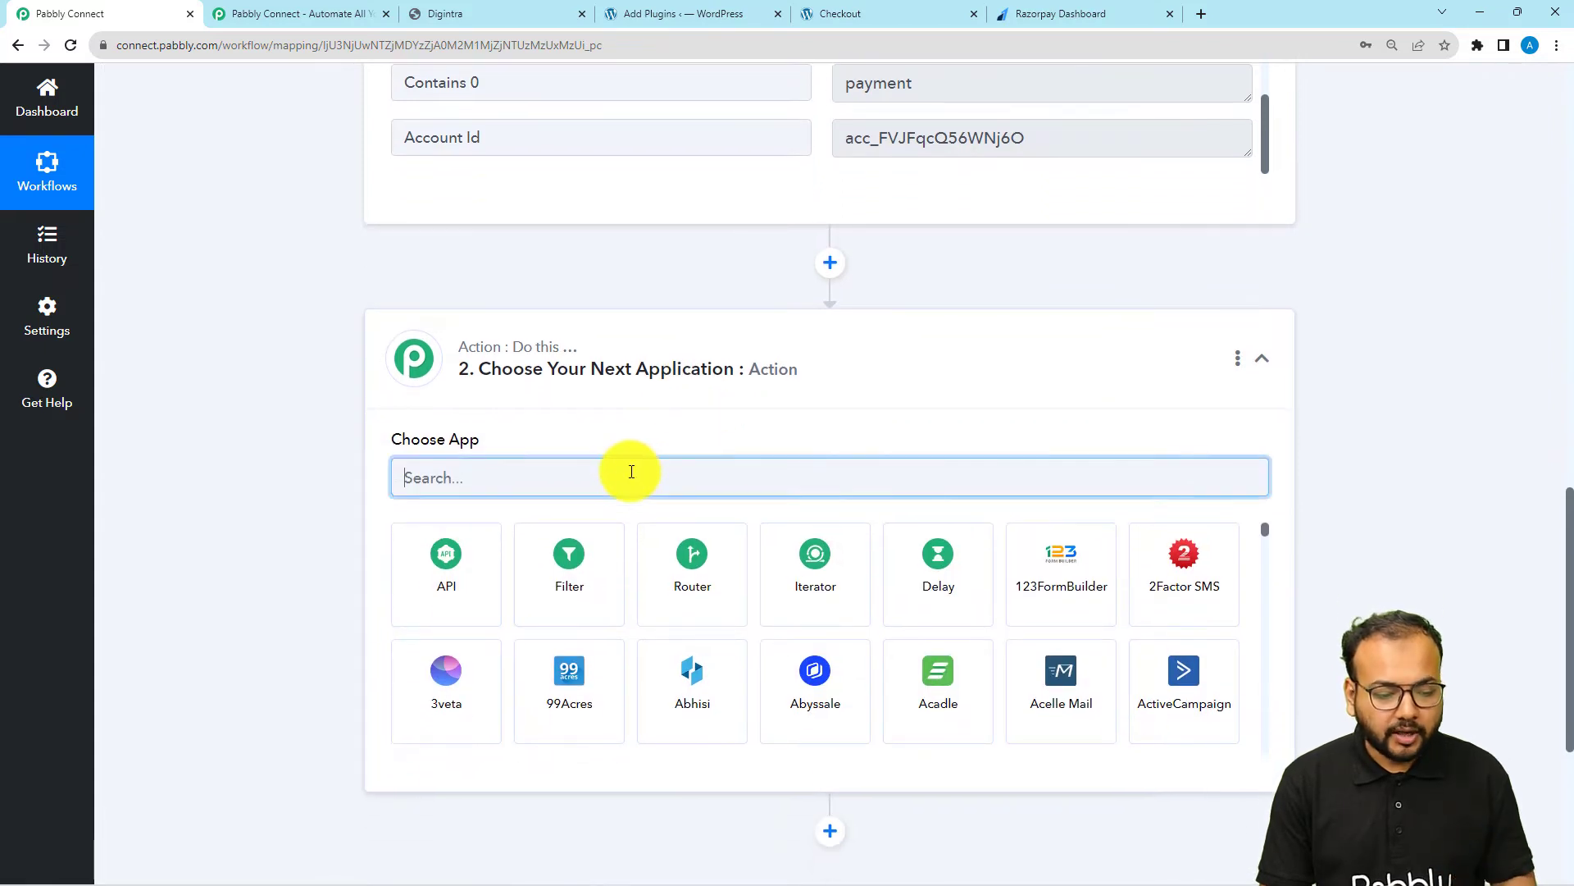
{"action": "type", "text": "woo"}
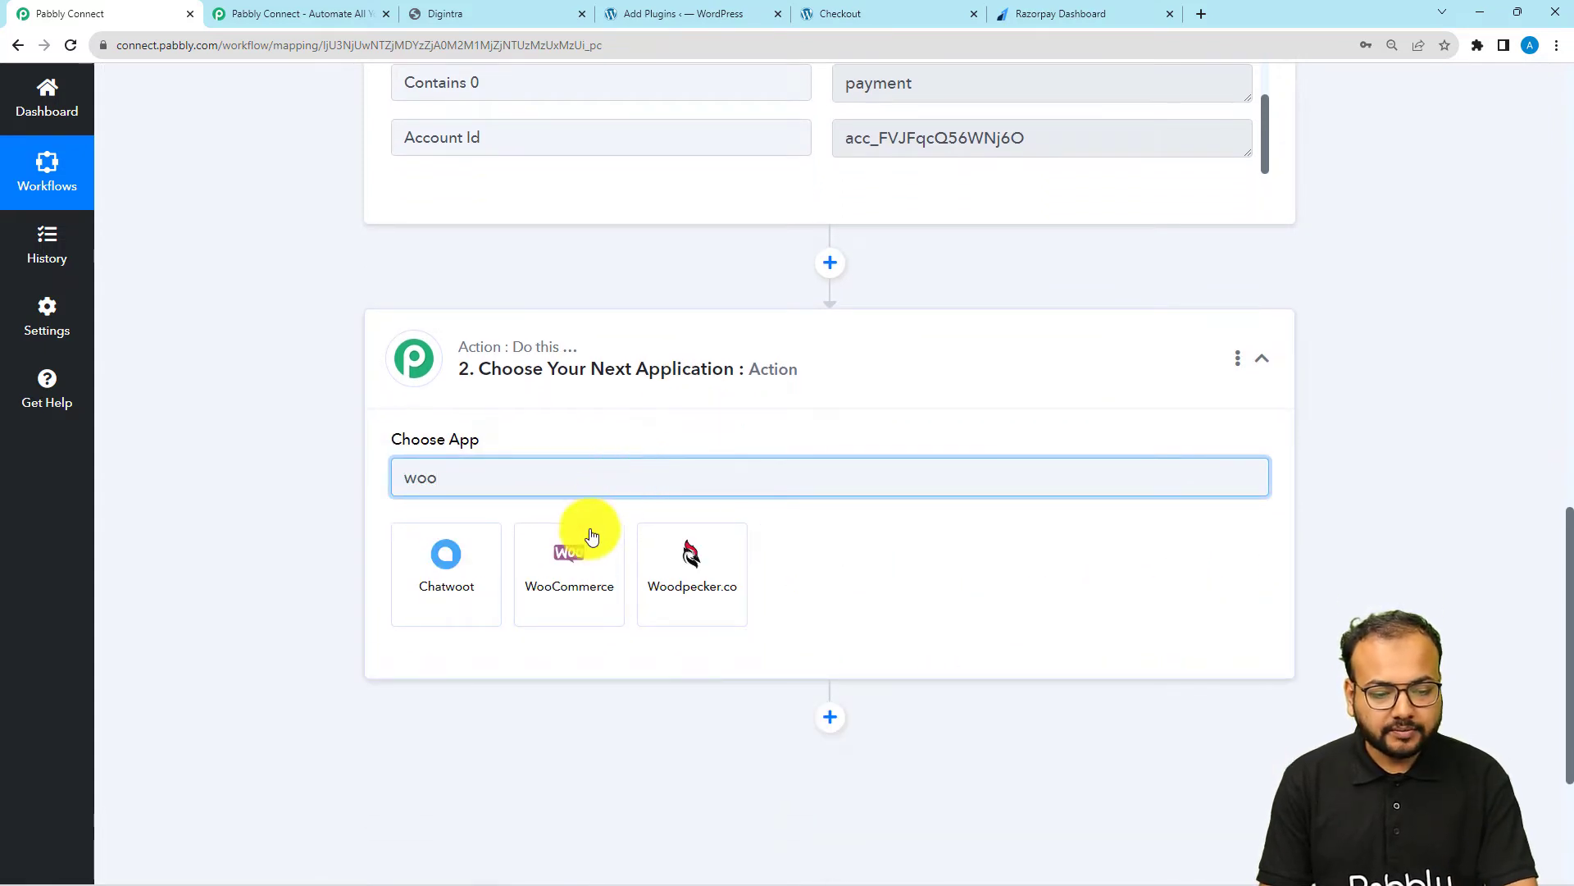
{"action": "left_click", "coordinate": [569, 574]}
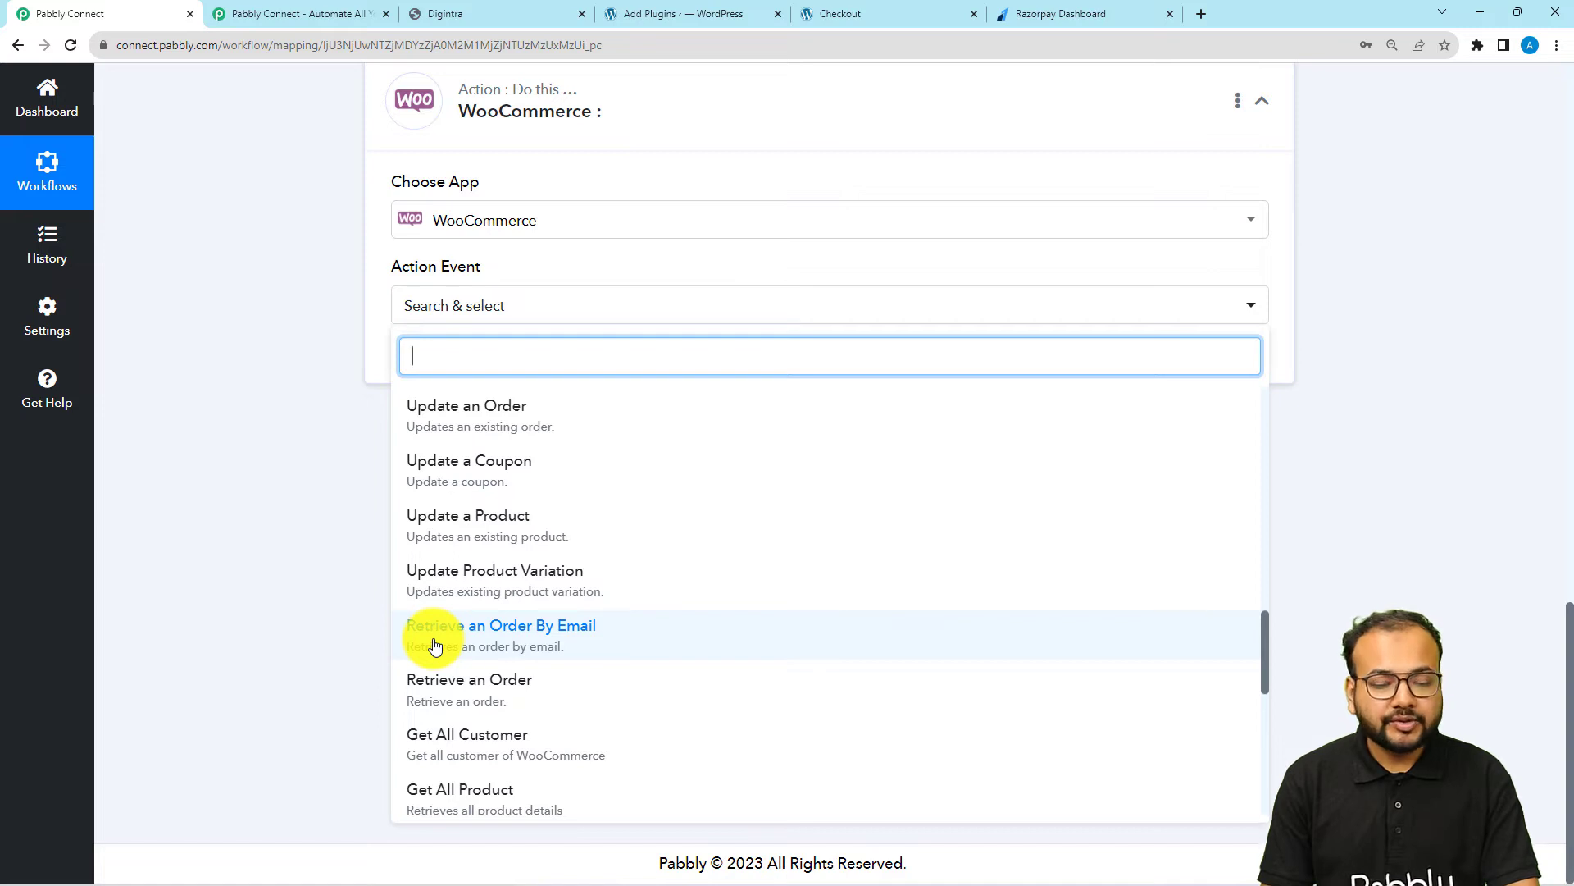
{"action": "left_click", "coordinate": [512, 629]}
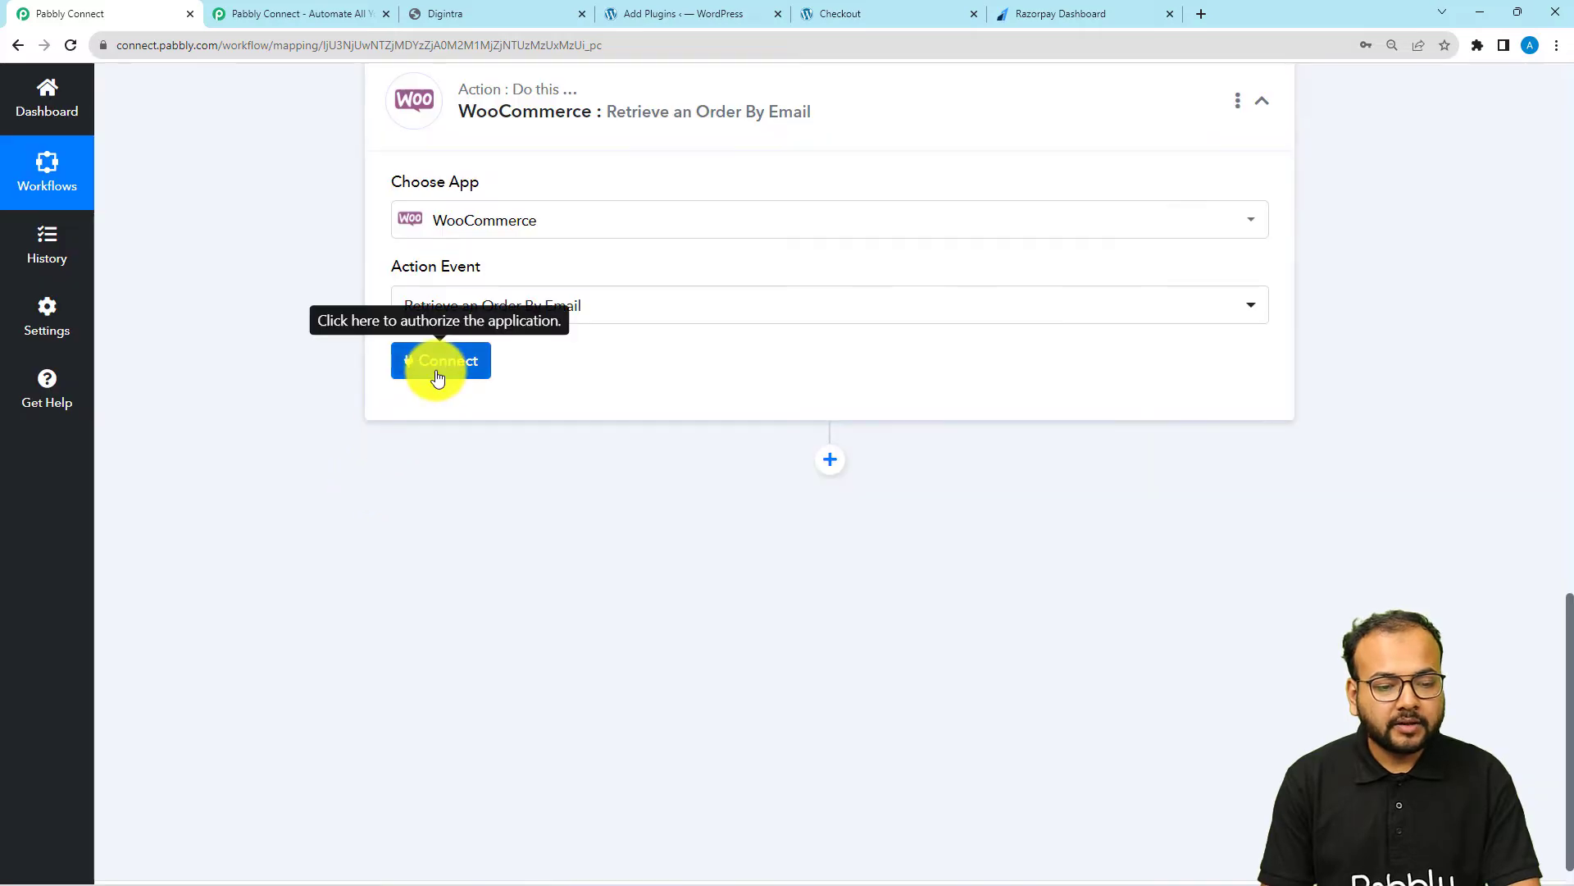
Start connecting the WooCommerce action with a new connection and bring up its credential fields
{"action": "left_click", "coordinate": [422, 373]}
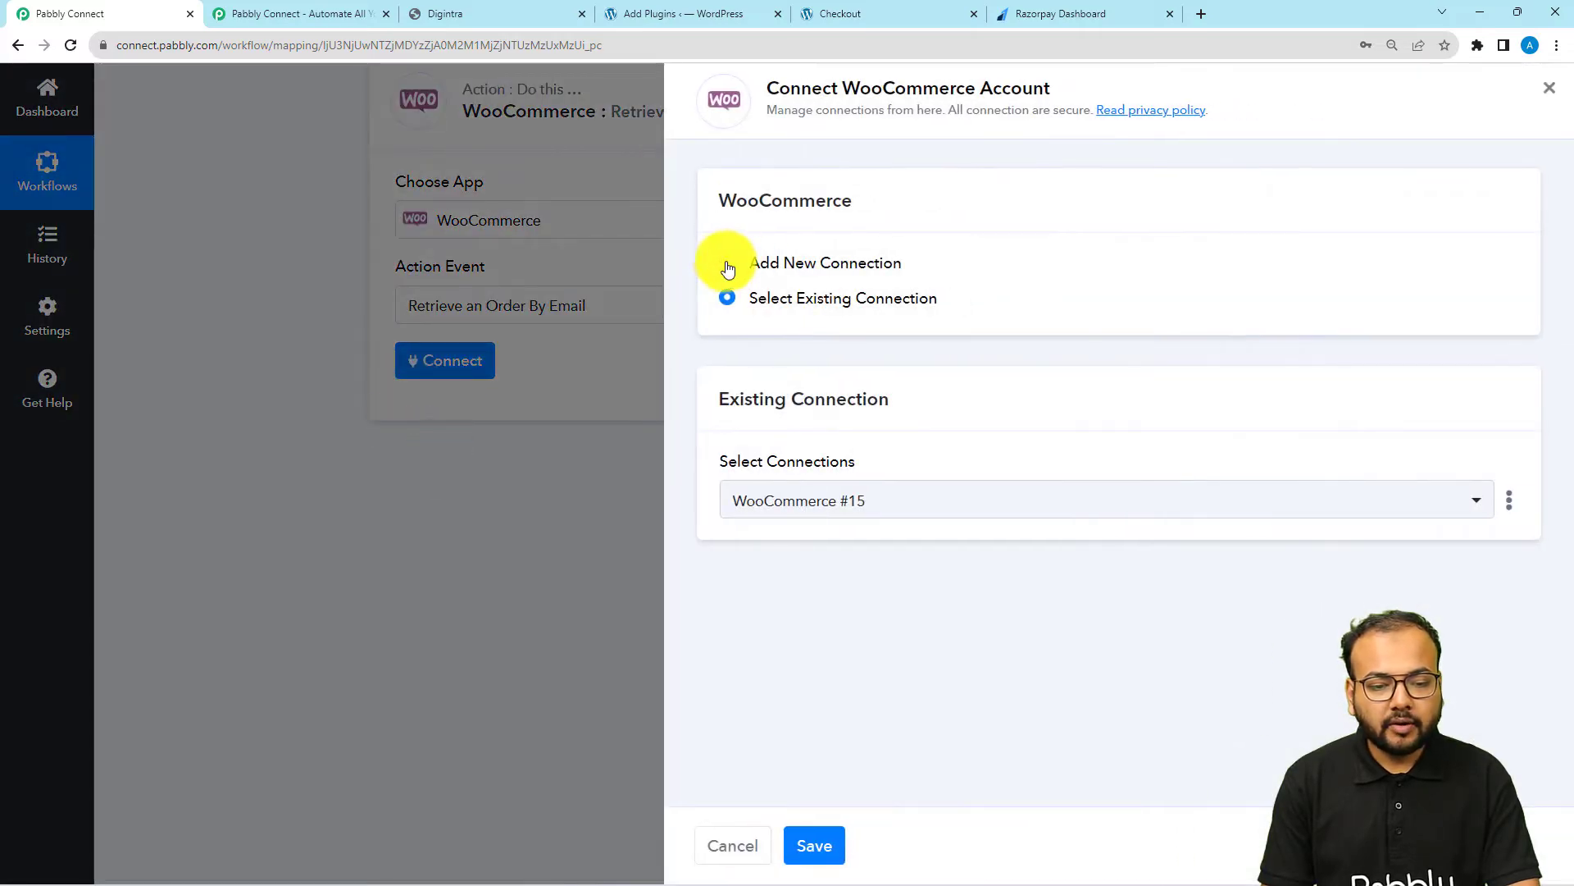
{"action": "left_click", "coordinate": [725, 265]}
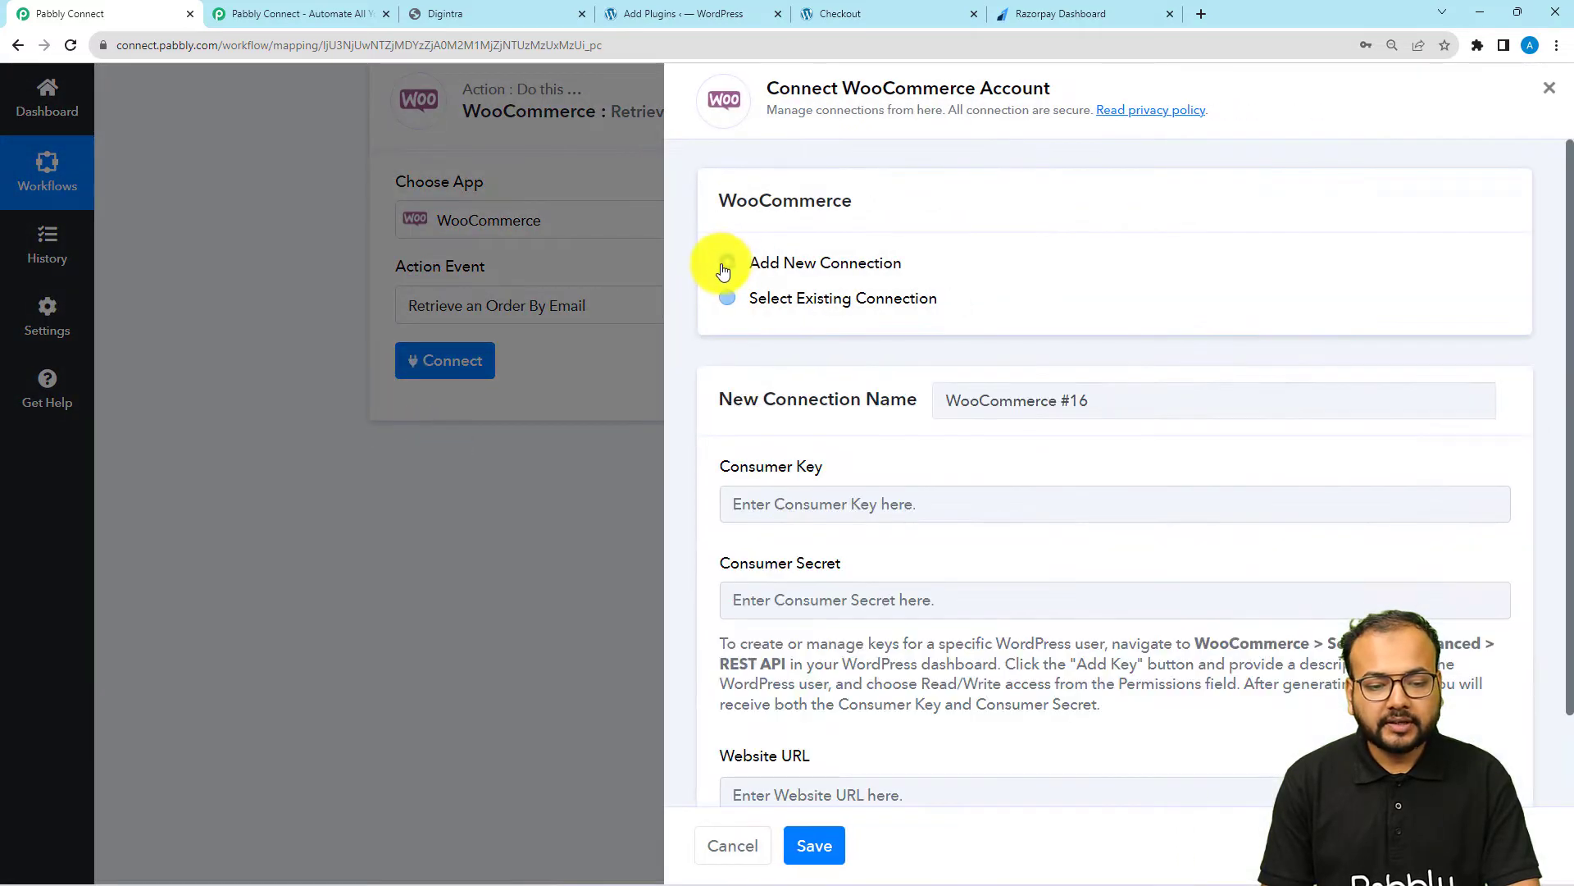
{"action": "scroll", "coordinate": [808, 410], "scroll_direction": "down", "scroll_amount": 2}
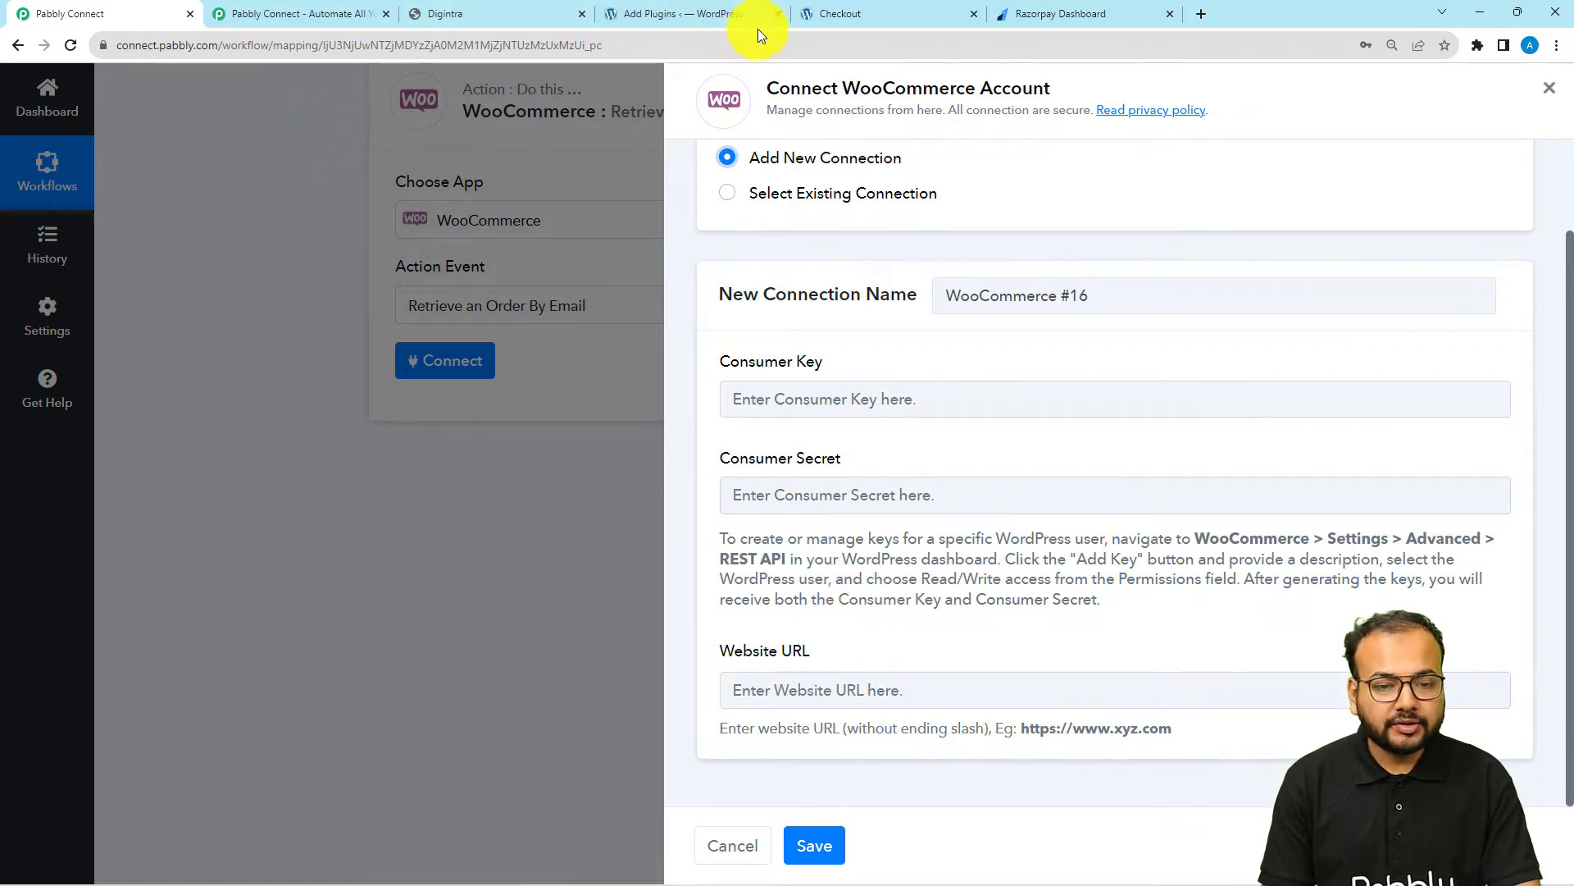
{"action": "mouse_move", "coordinate": [686, 8]}
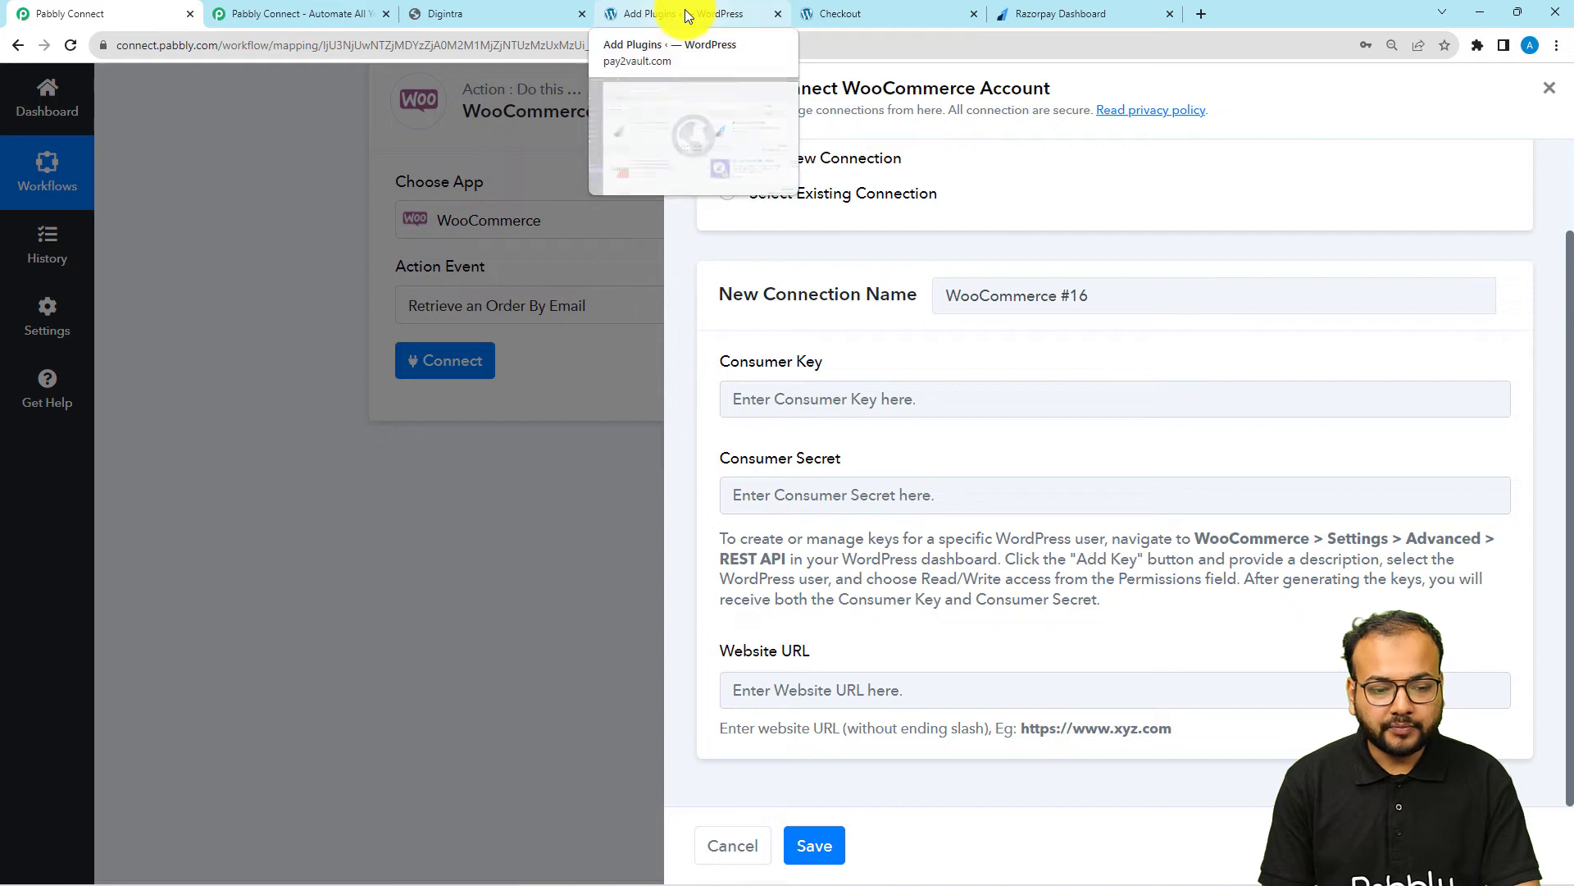
{"action": "left_click", "coordinate": [685, 8]}
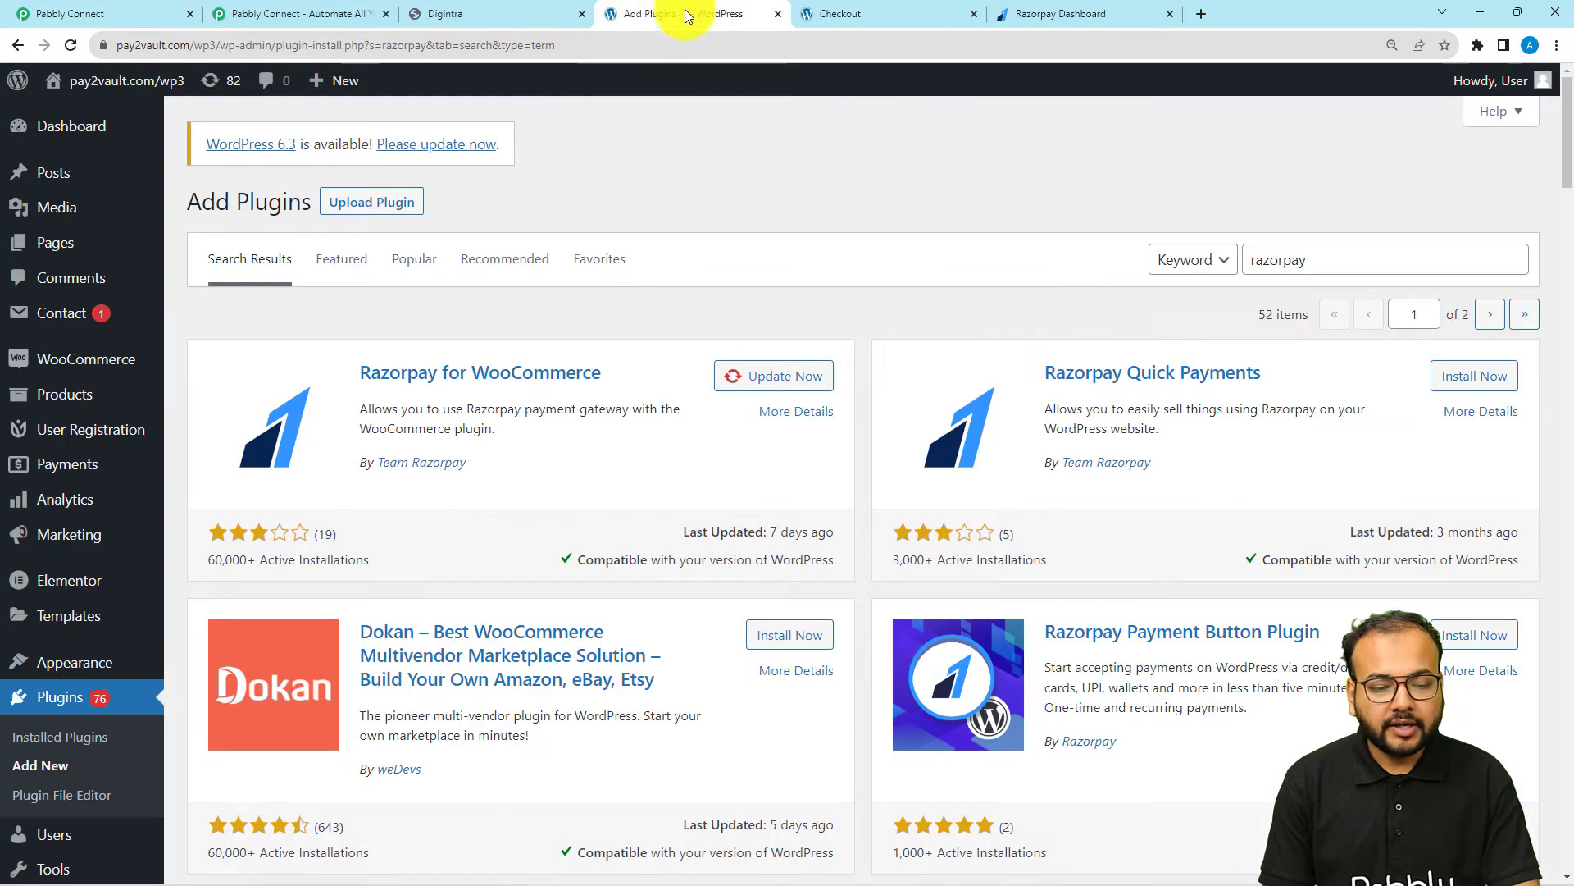
{"action": "double_click", "coordinate": [157, 51]}
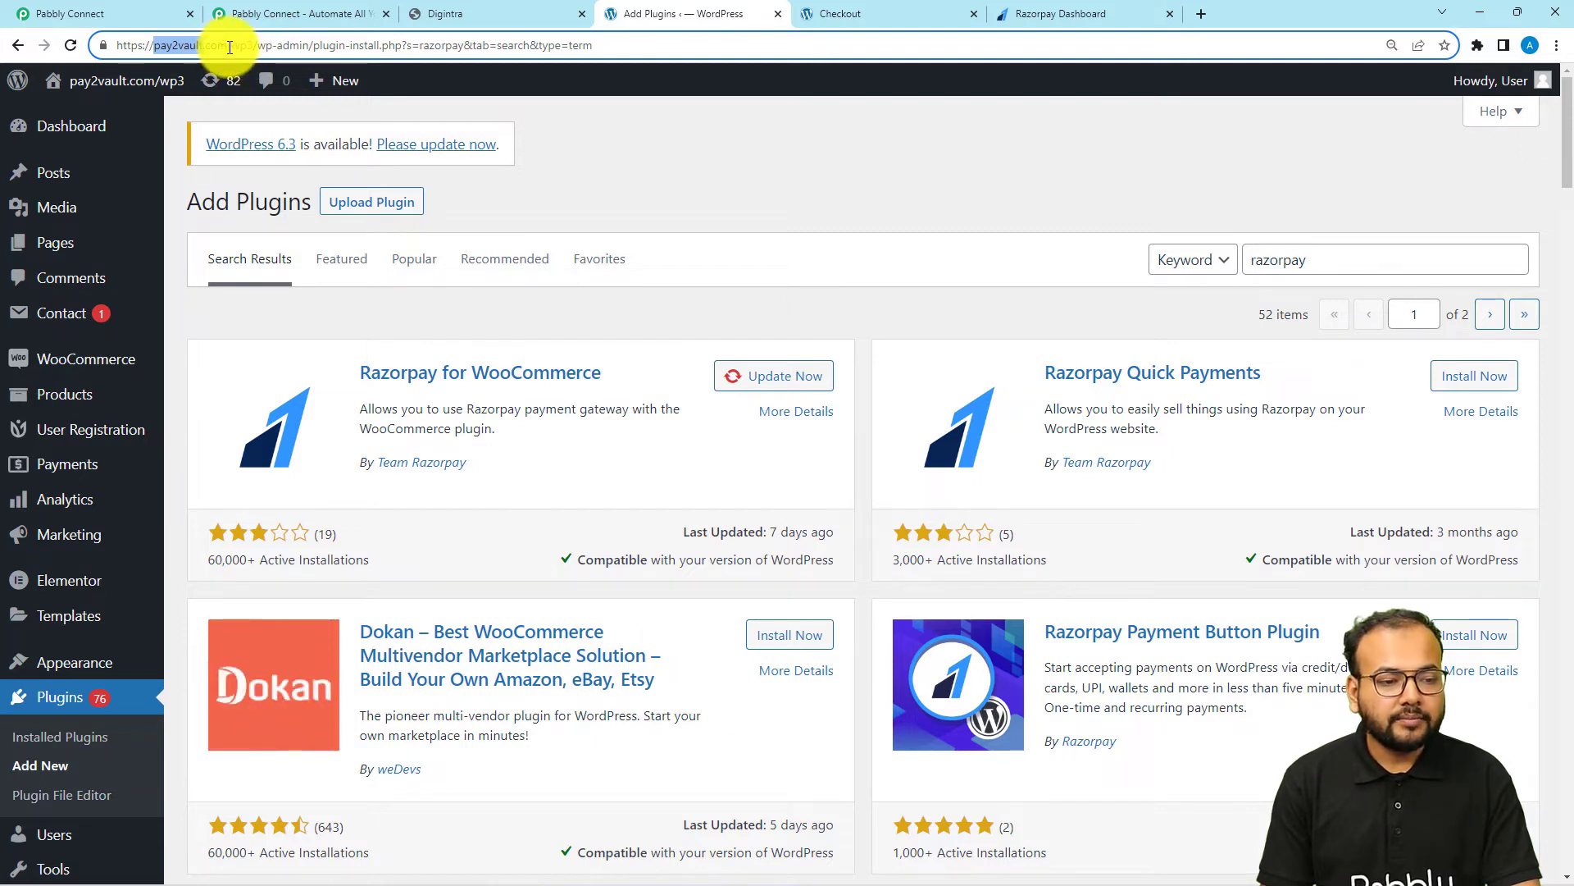
{"action": "left_click_drag", "start_coordinate": [227, 46], "coordinate": [116, 45]}
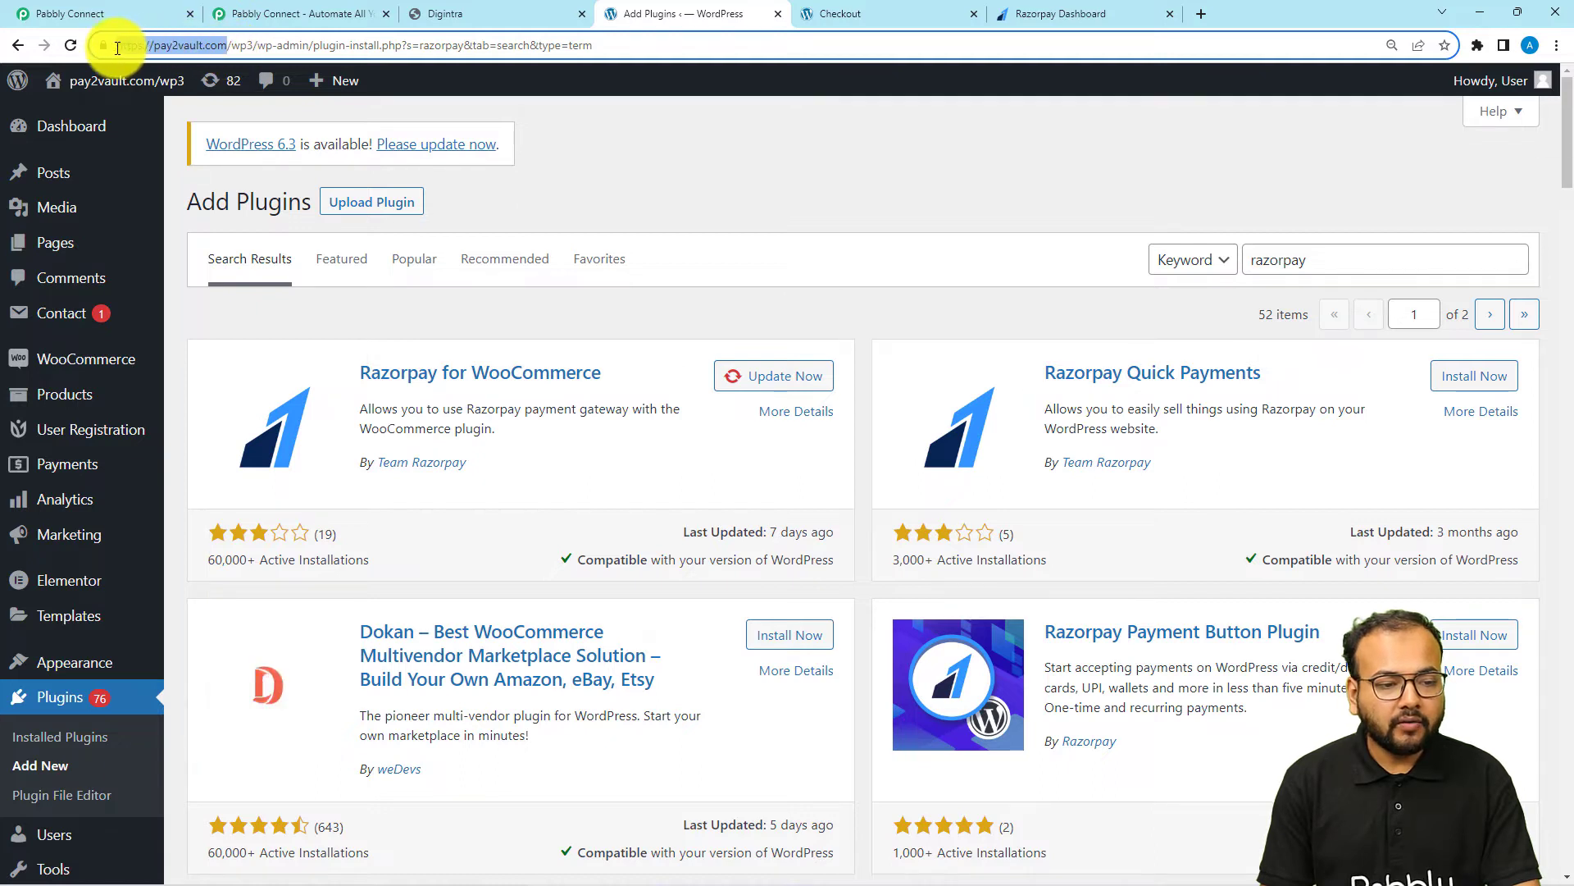
{"action": "left_click", "coordinate": [247, 47]}
{"action": "left_click_drag", "start_coordinate": [247, 47], "coordinate": [127, 44]}
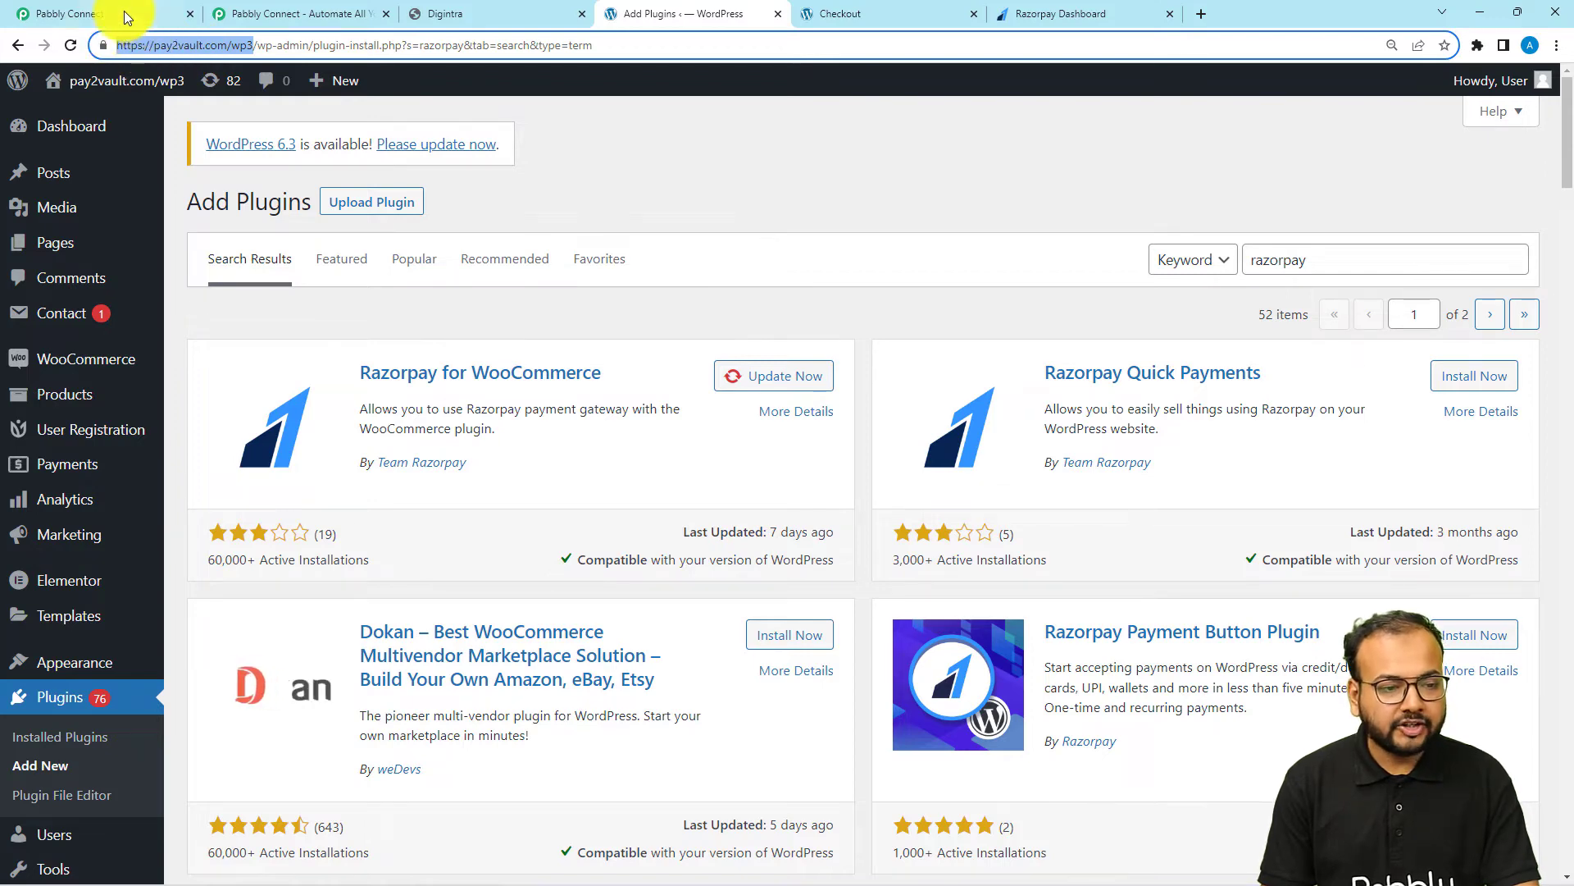
{"action": "left_click", "coordinate": [124, 11]}
{"action": "left_click", "coordinate": [776, 695]}
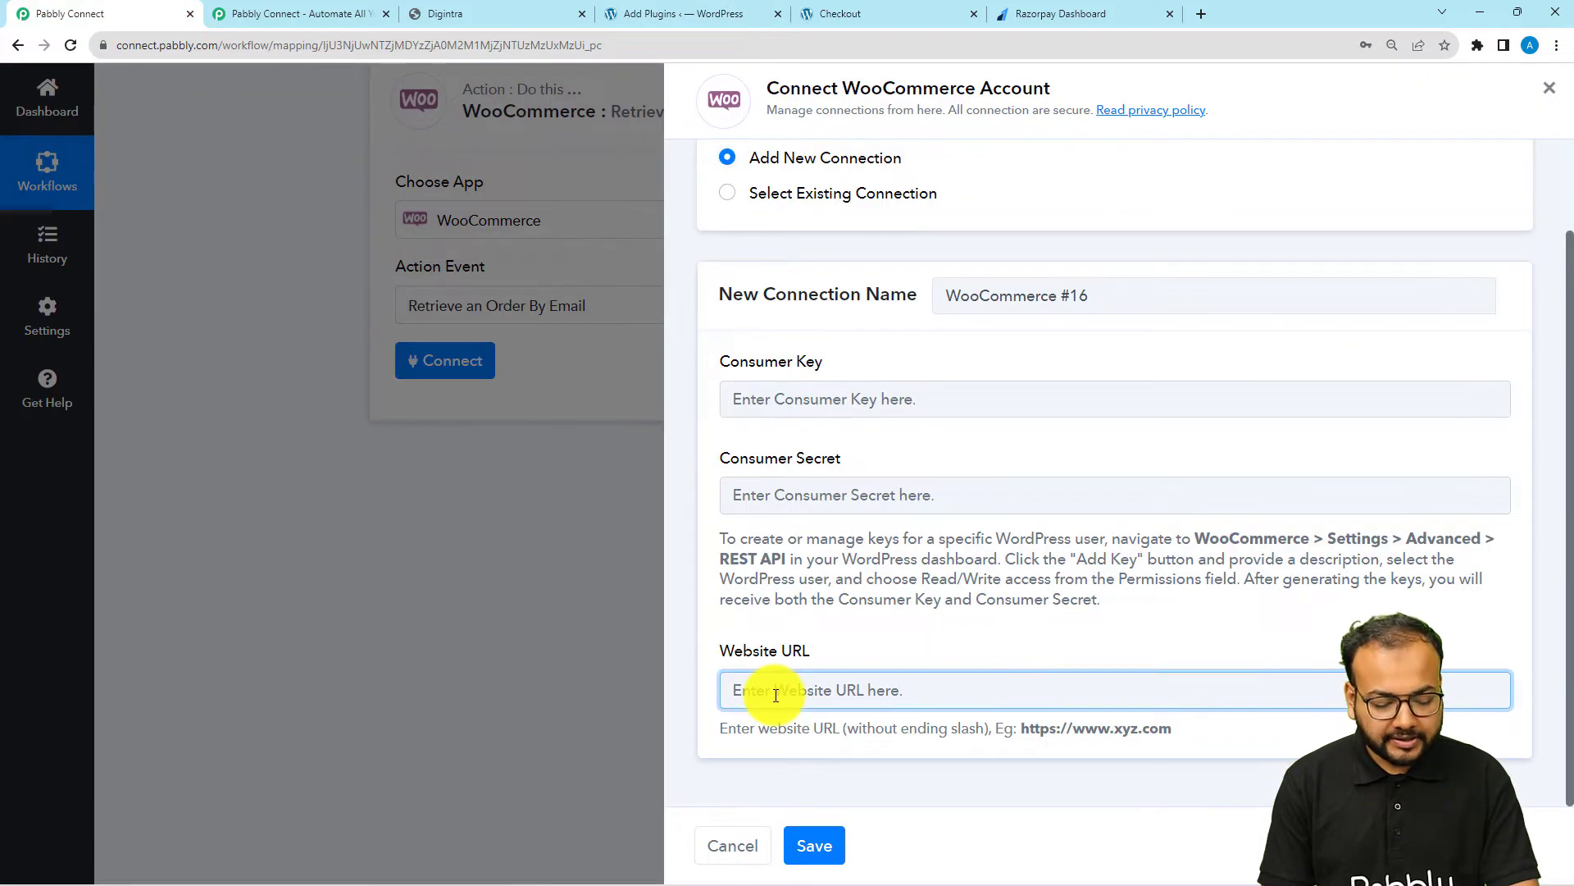
{"action": "type", "text": "https://pay2vault.com/wp3"}
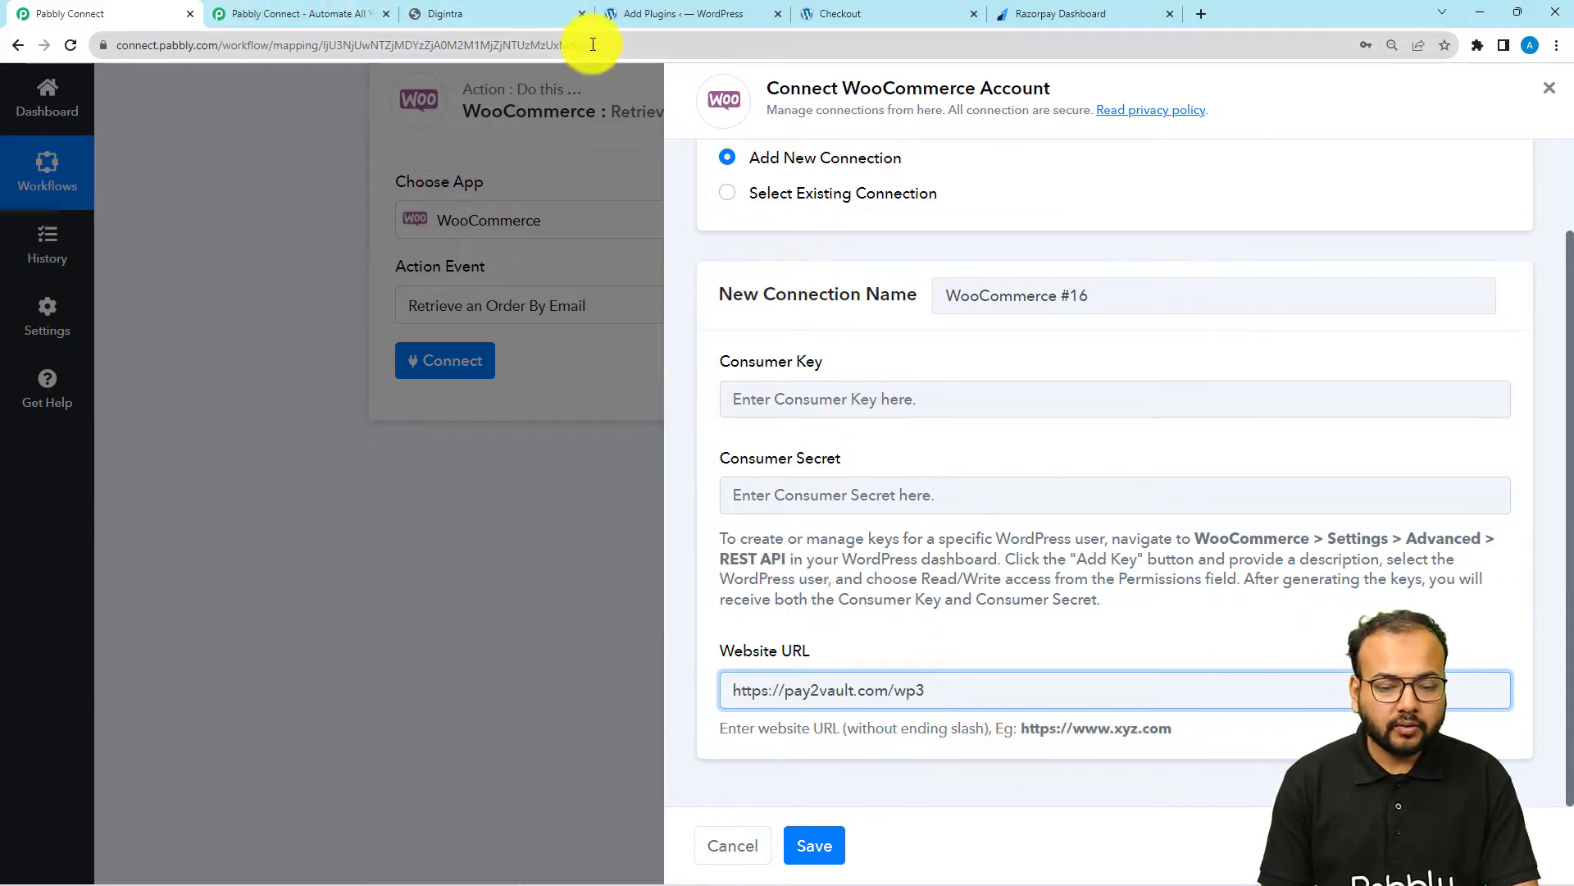
Go back to the WordPress admin and begin adding a REST API key in WooCommerce's advanced settings
{"action": "left_click", "coordinate": [644, 16]}
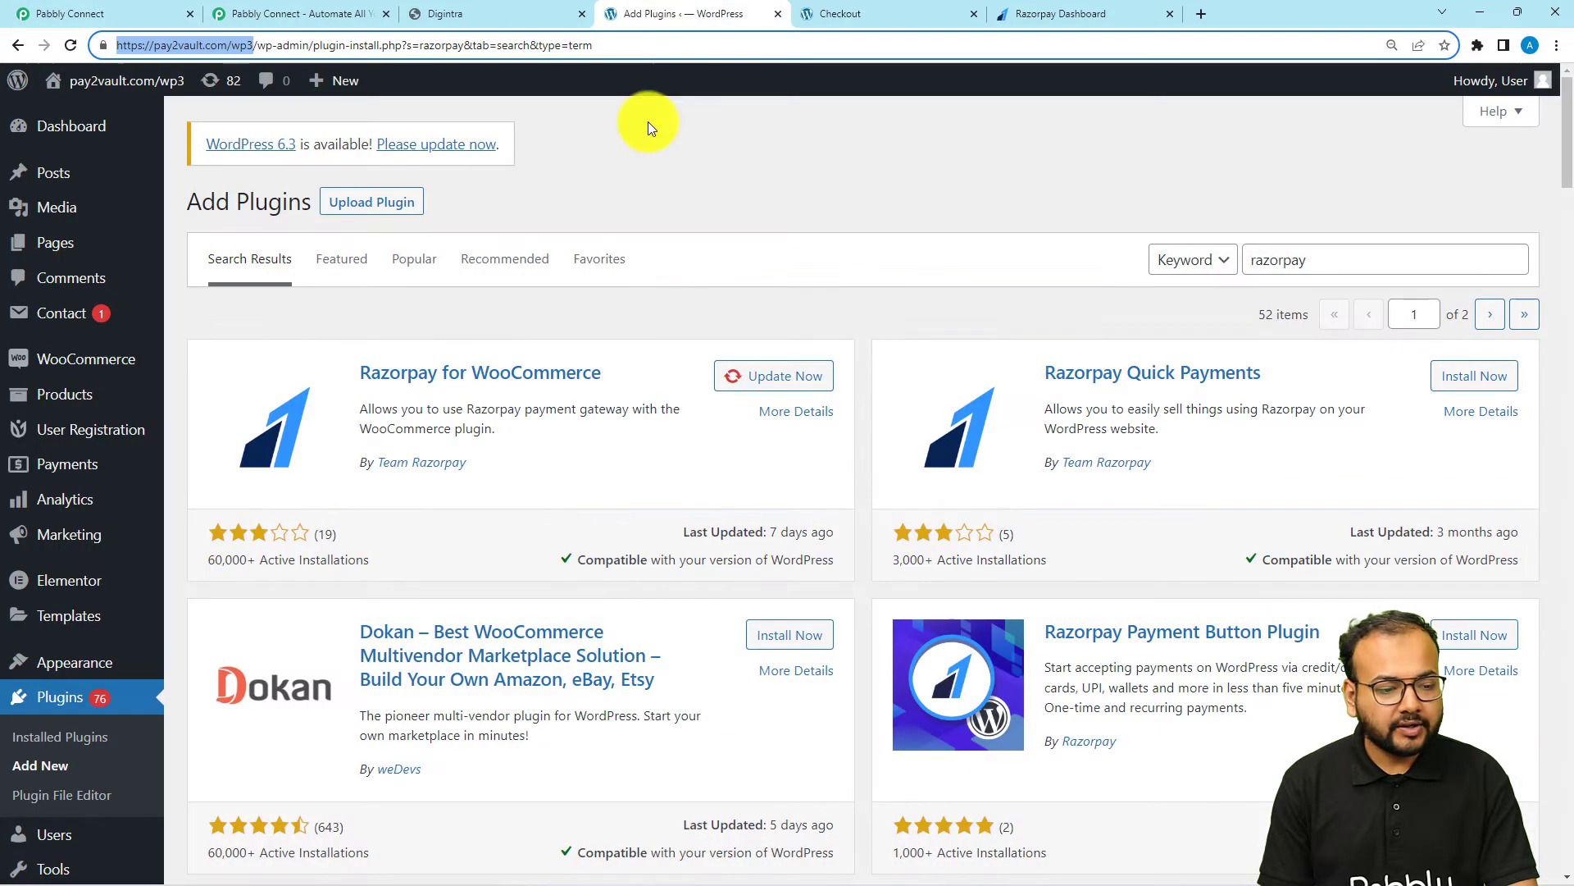
{"action": "mouse_move", "coordinate": [101, 370]}
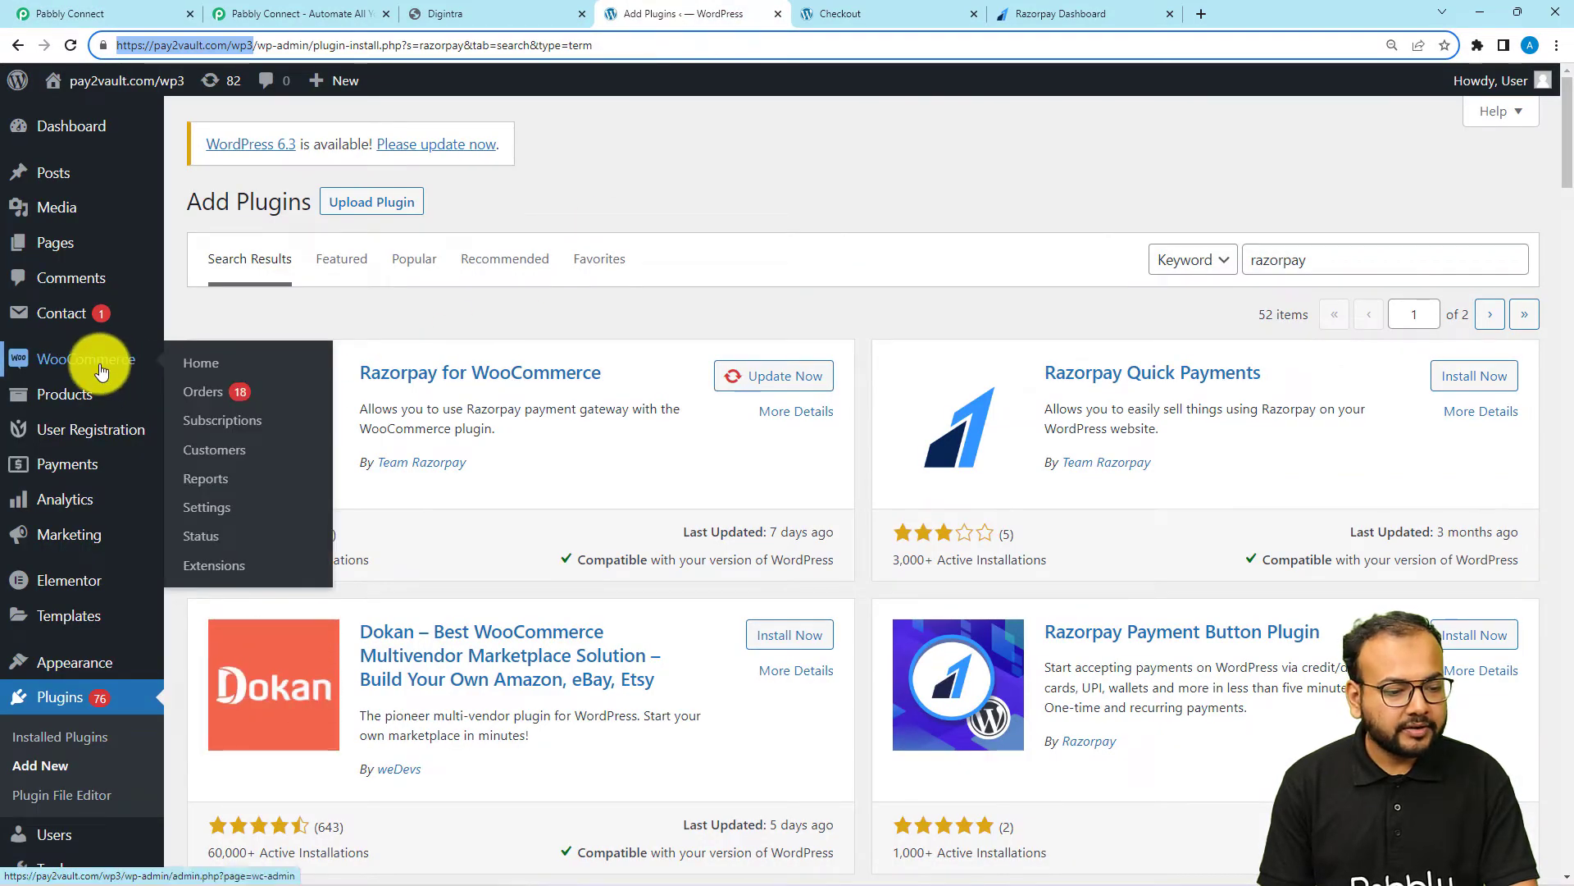
{"action": "left_click", "coordinate": [211, 514]}
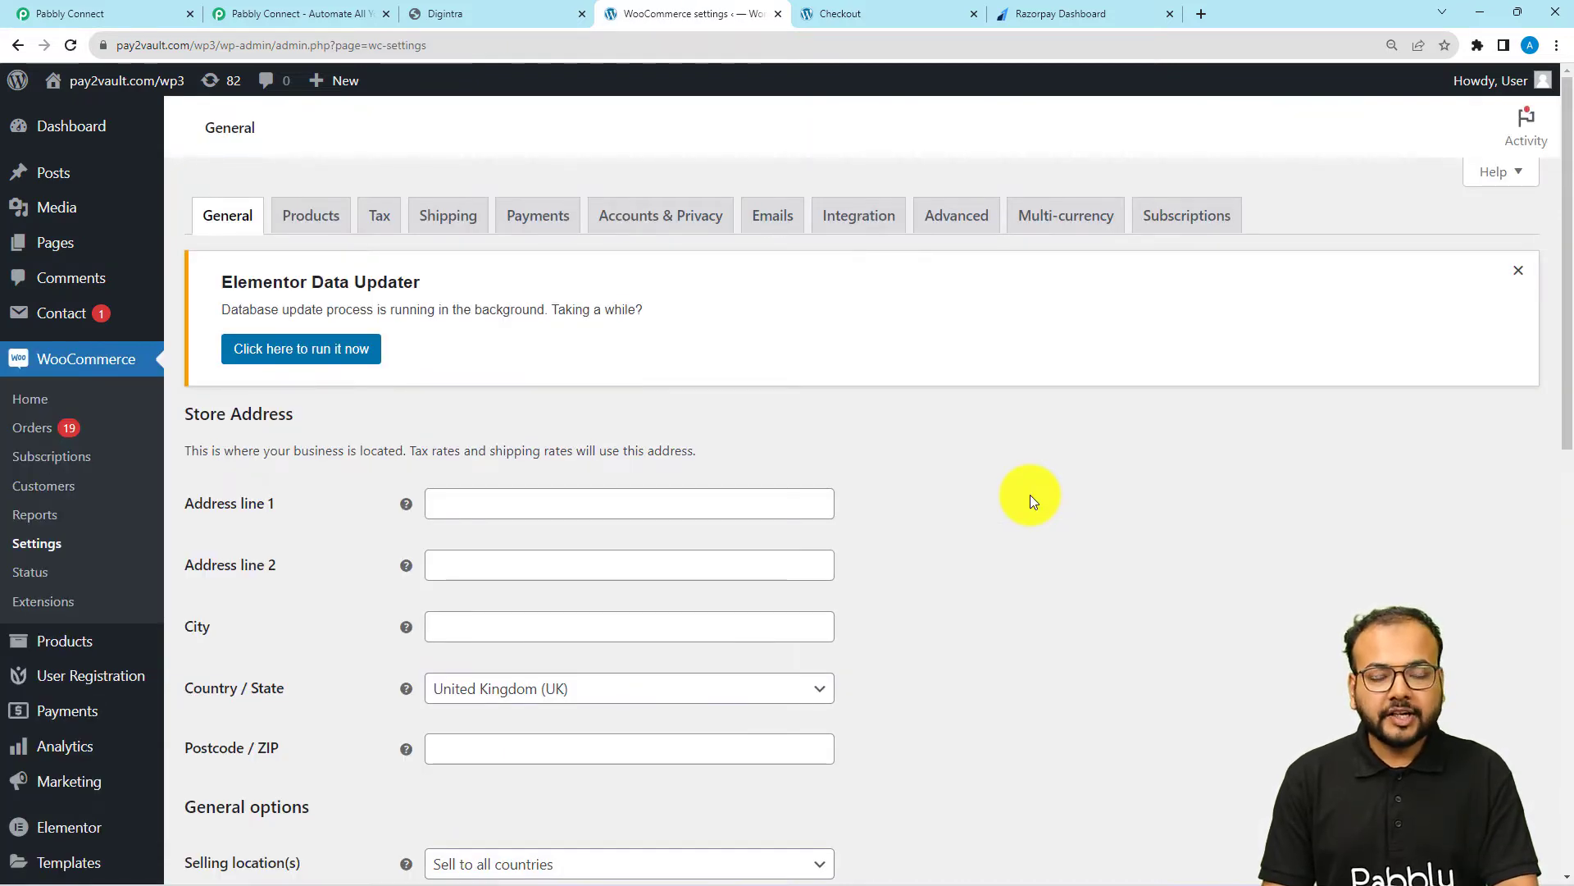
{"action": "left_click", "coordinate": [968, 224]}
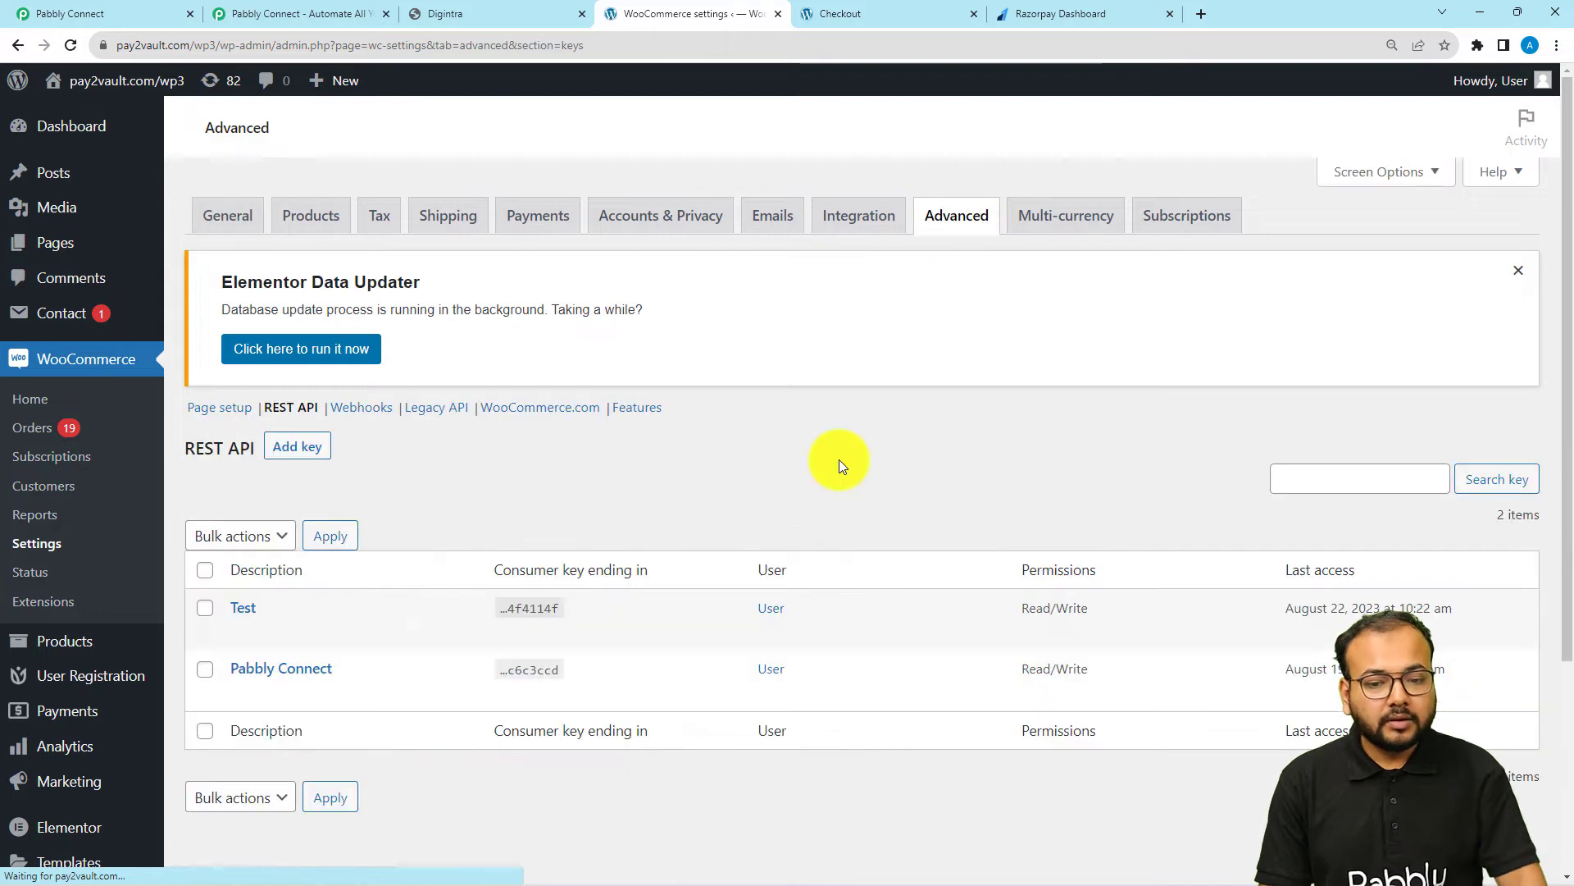
{"action": "left_click", "coordinate": [277, 407]}
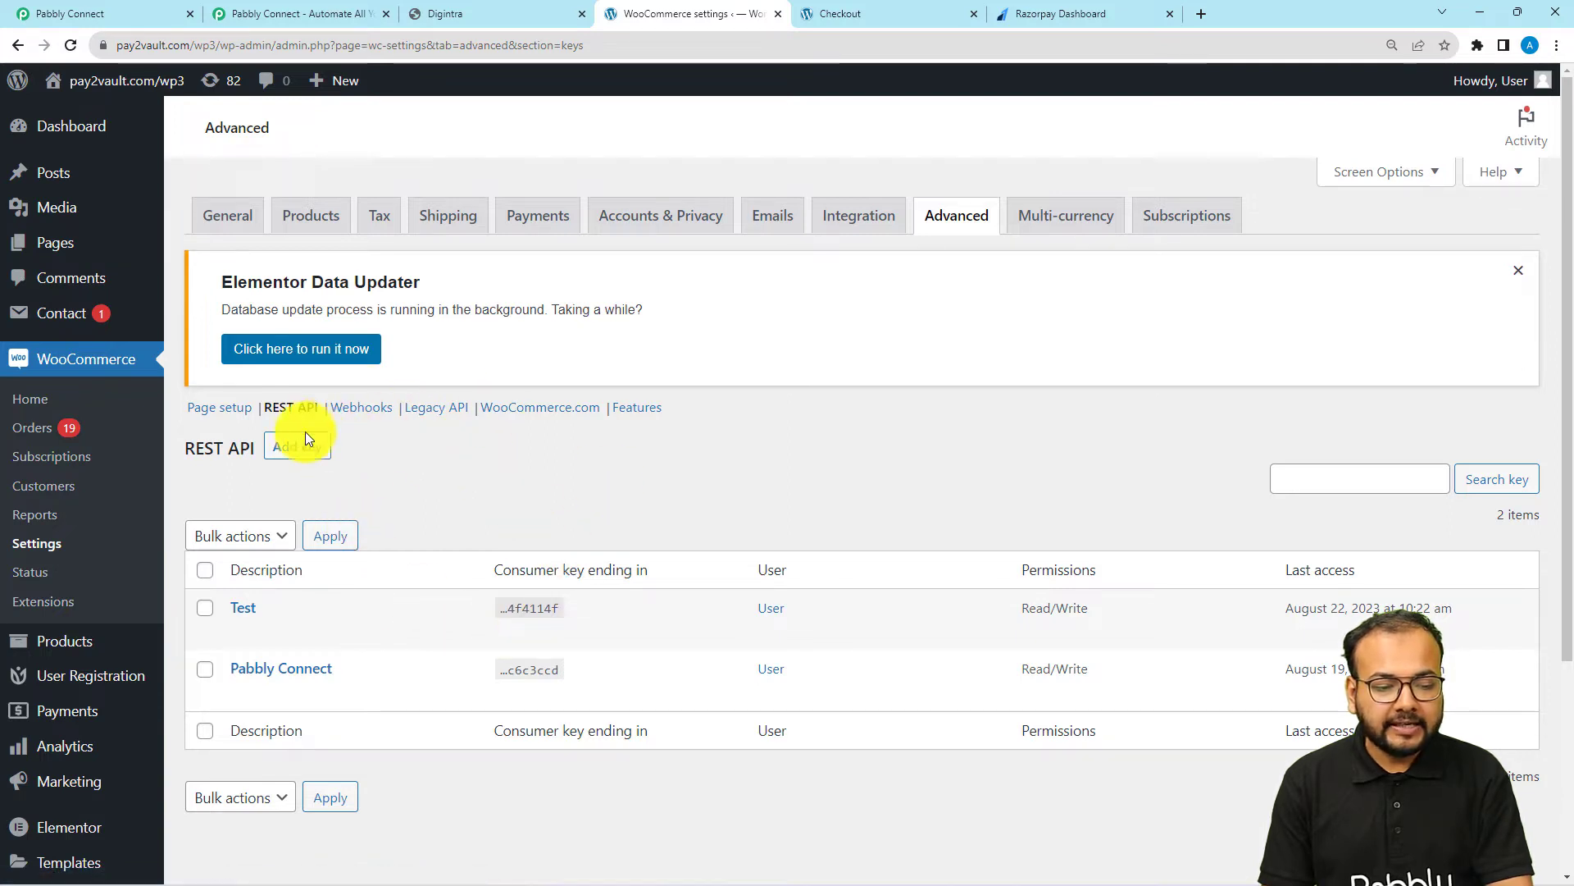
{"action": "left_click", "coordinate": [287, 457]}
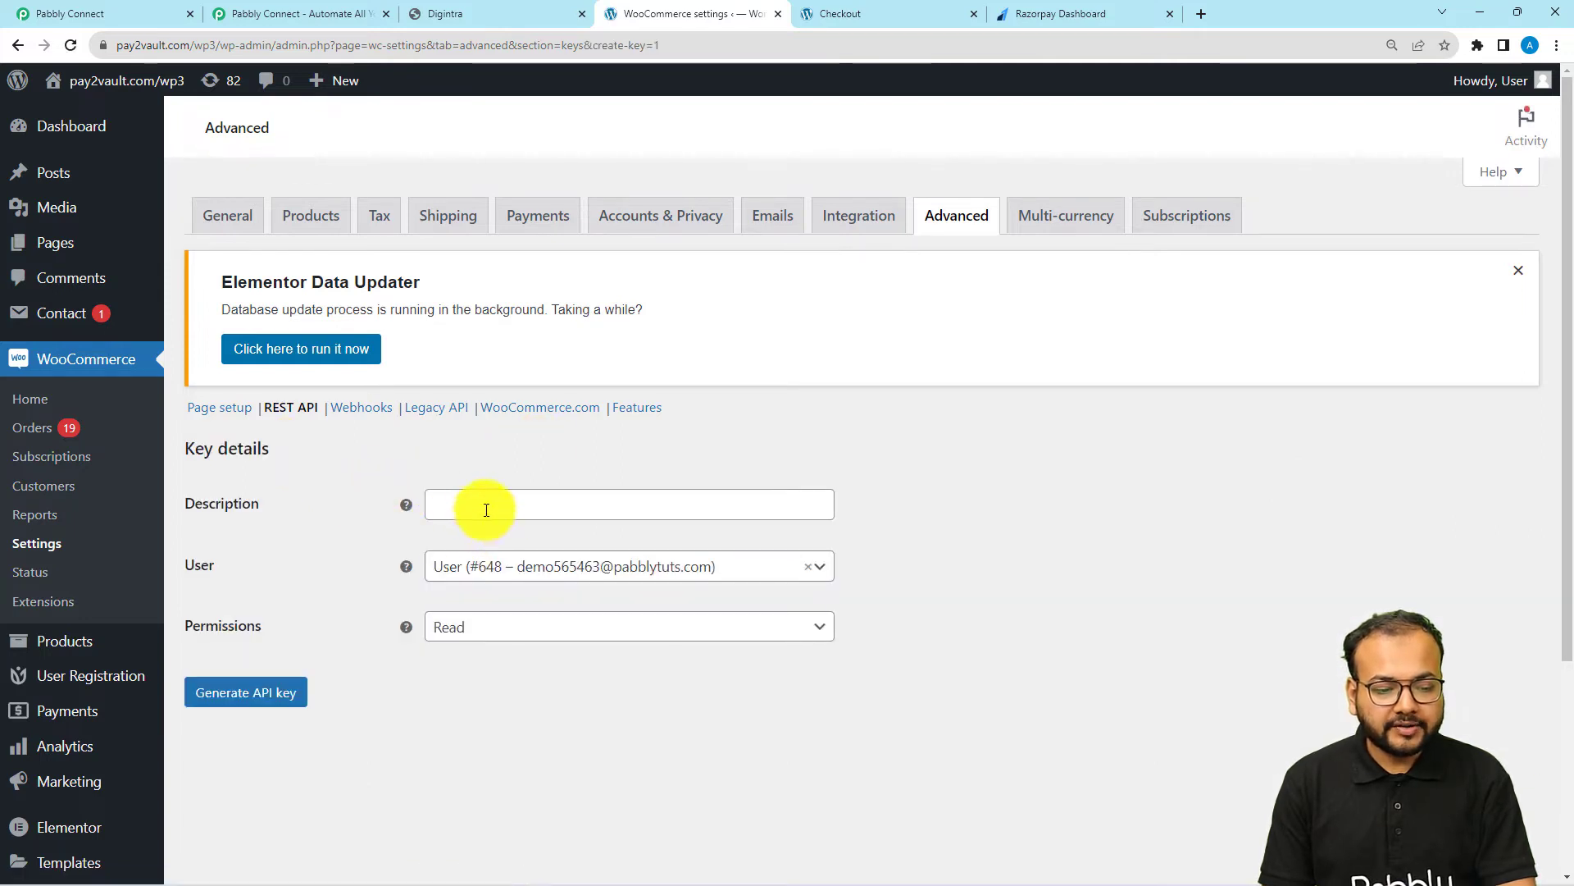
Generate an API key with the description "order paid" and Read/Write permissions
{"action": "left_click", "coordinate": [487, 510]}
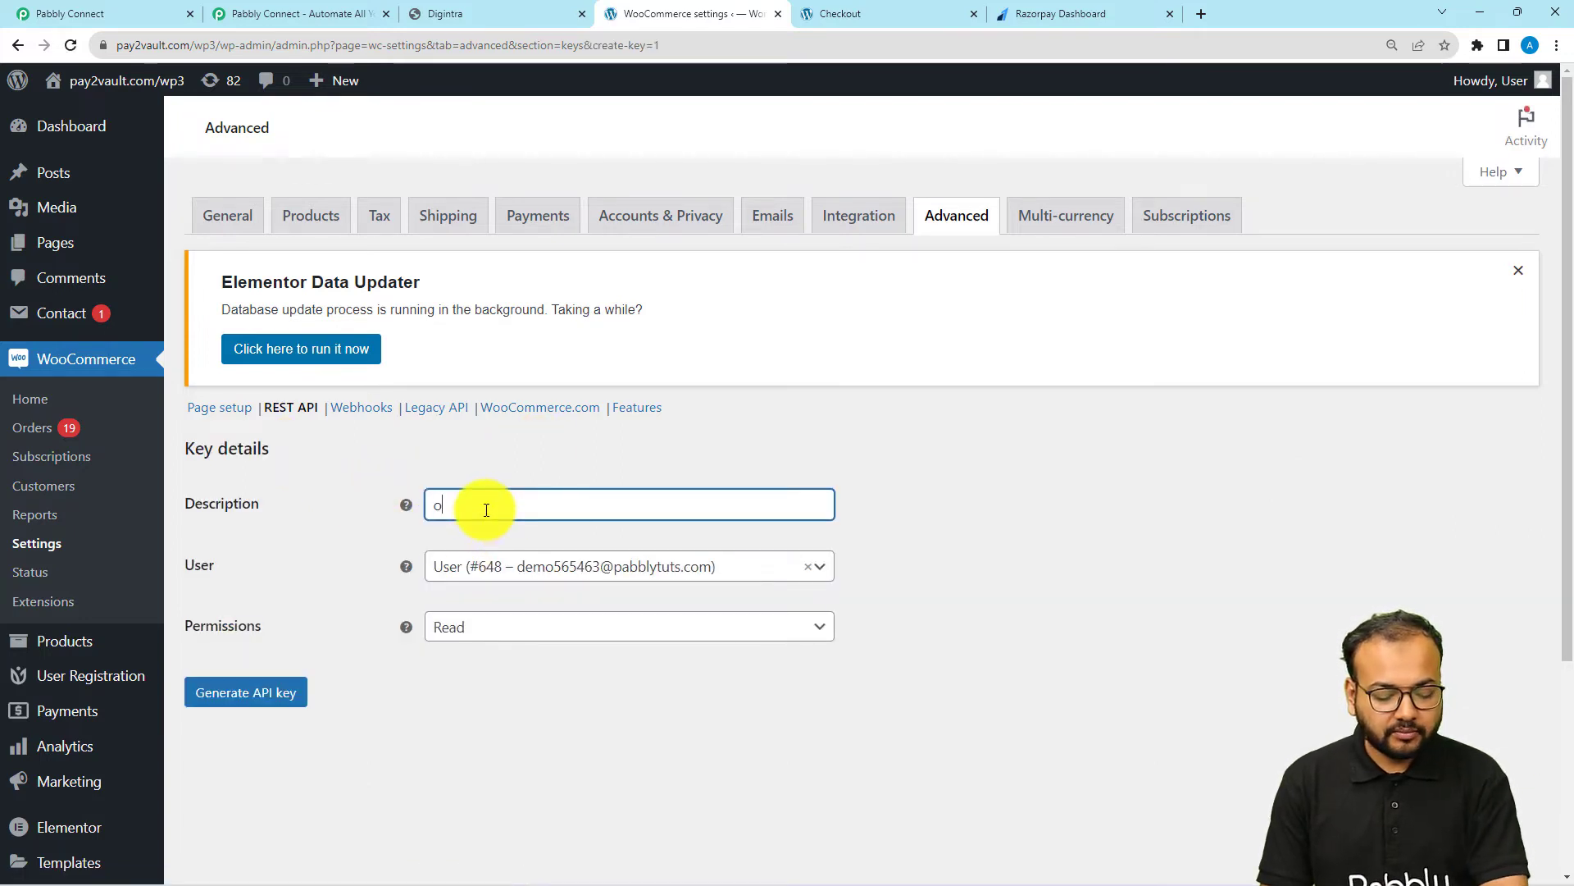
{"action": "type", "text": "order paid"}
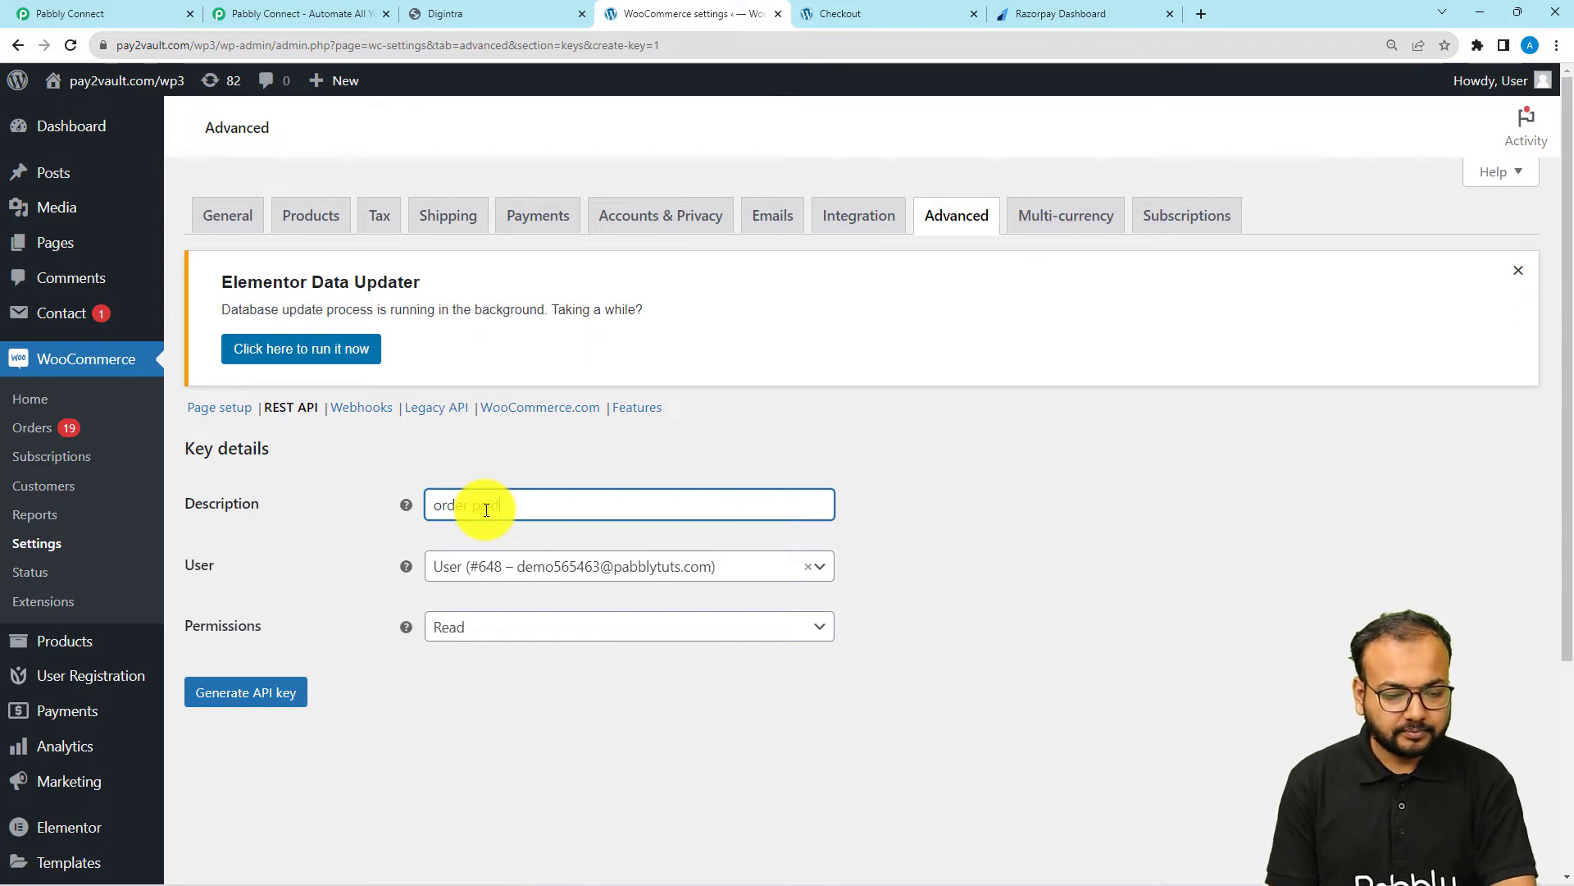
{"action": "left_click", "coordinate": [482, 646]}
{"action": "left_click", "coordinate": [486, 640]}
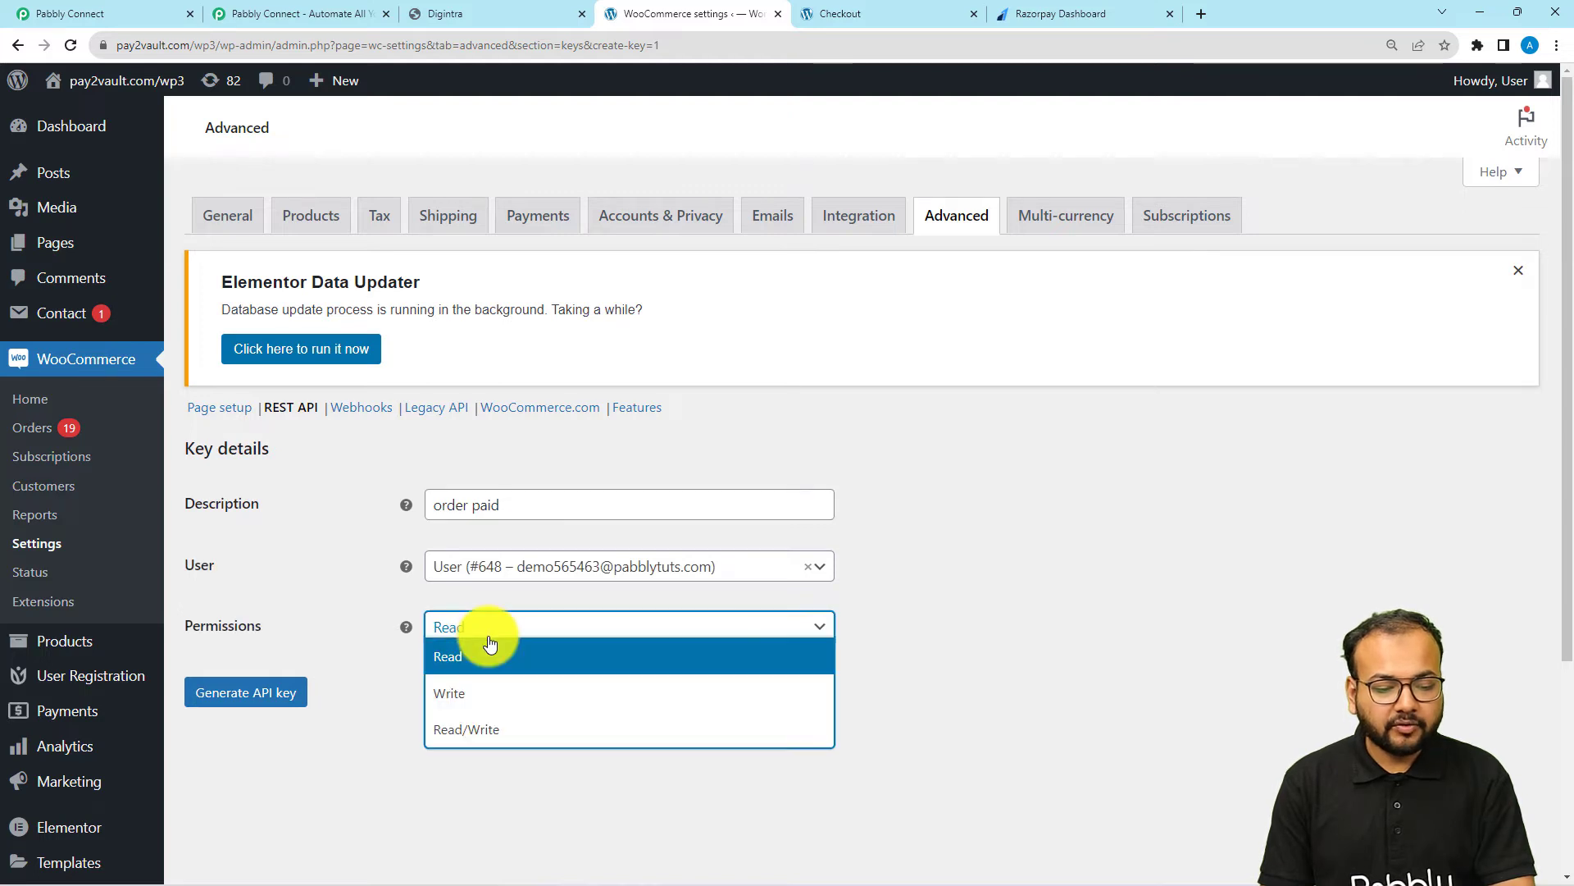
{"action": "left_click", "coordinate": [484, 727]}
{"action": "left_click", "coordinate": [283, 703]}
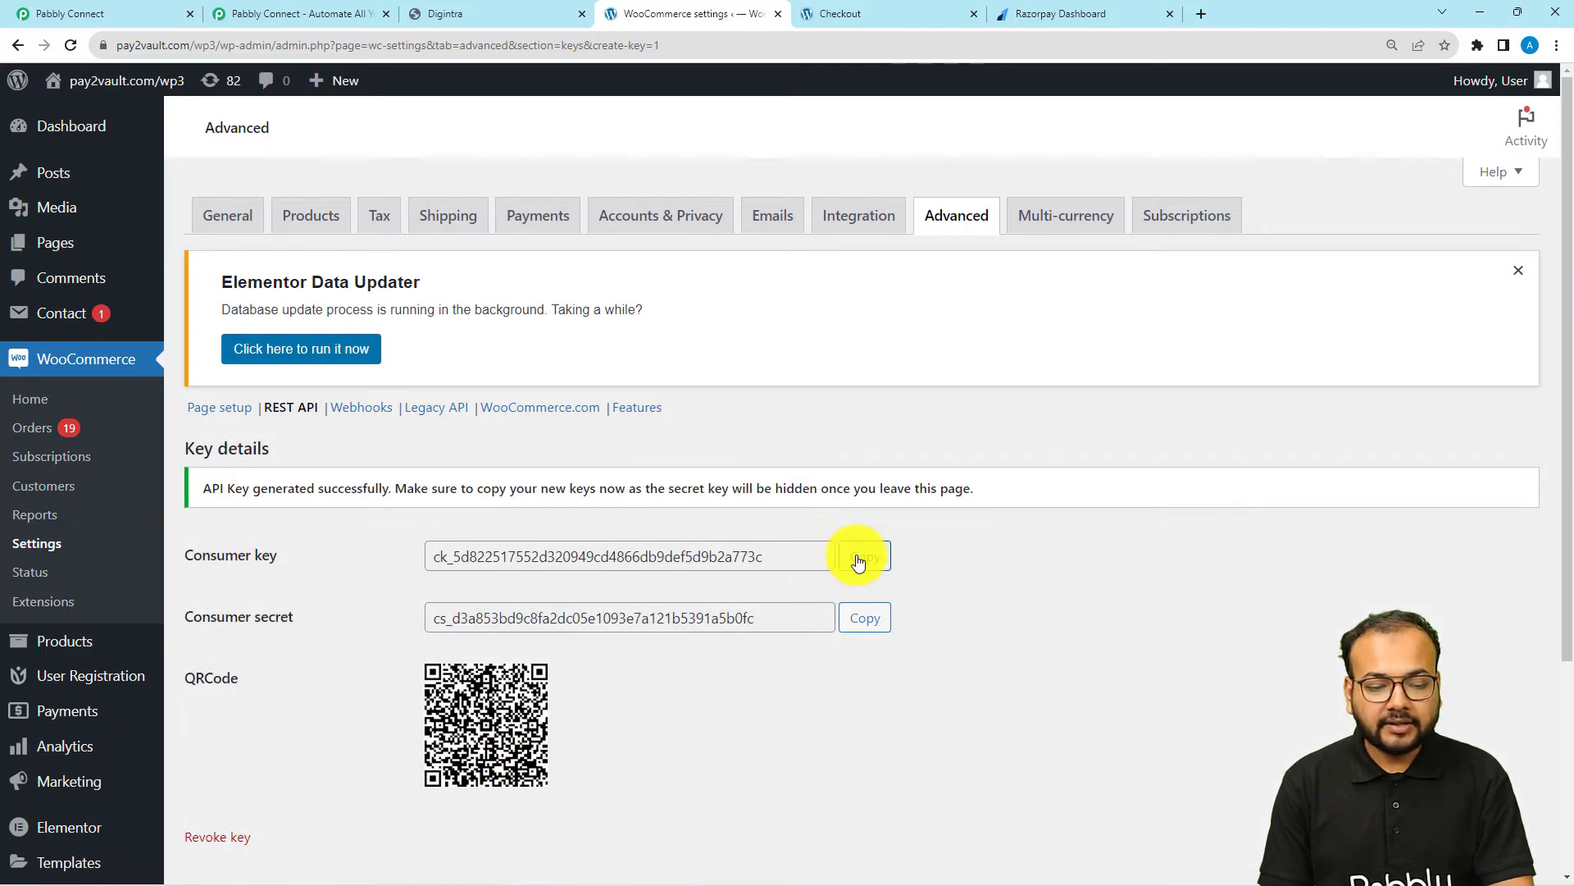
Copy the generated consumer key and paste it into the Consumer Key field of the Pabbly Connect WooCommerce connection
{"action": "left_click", "coordinate": [858, 559]}
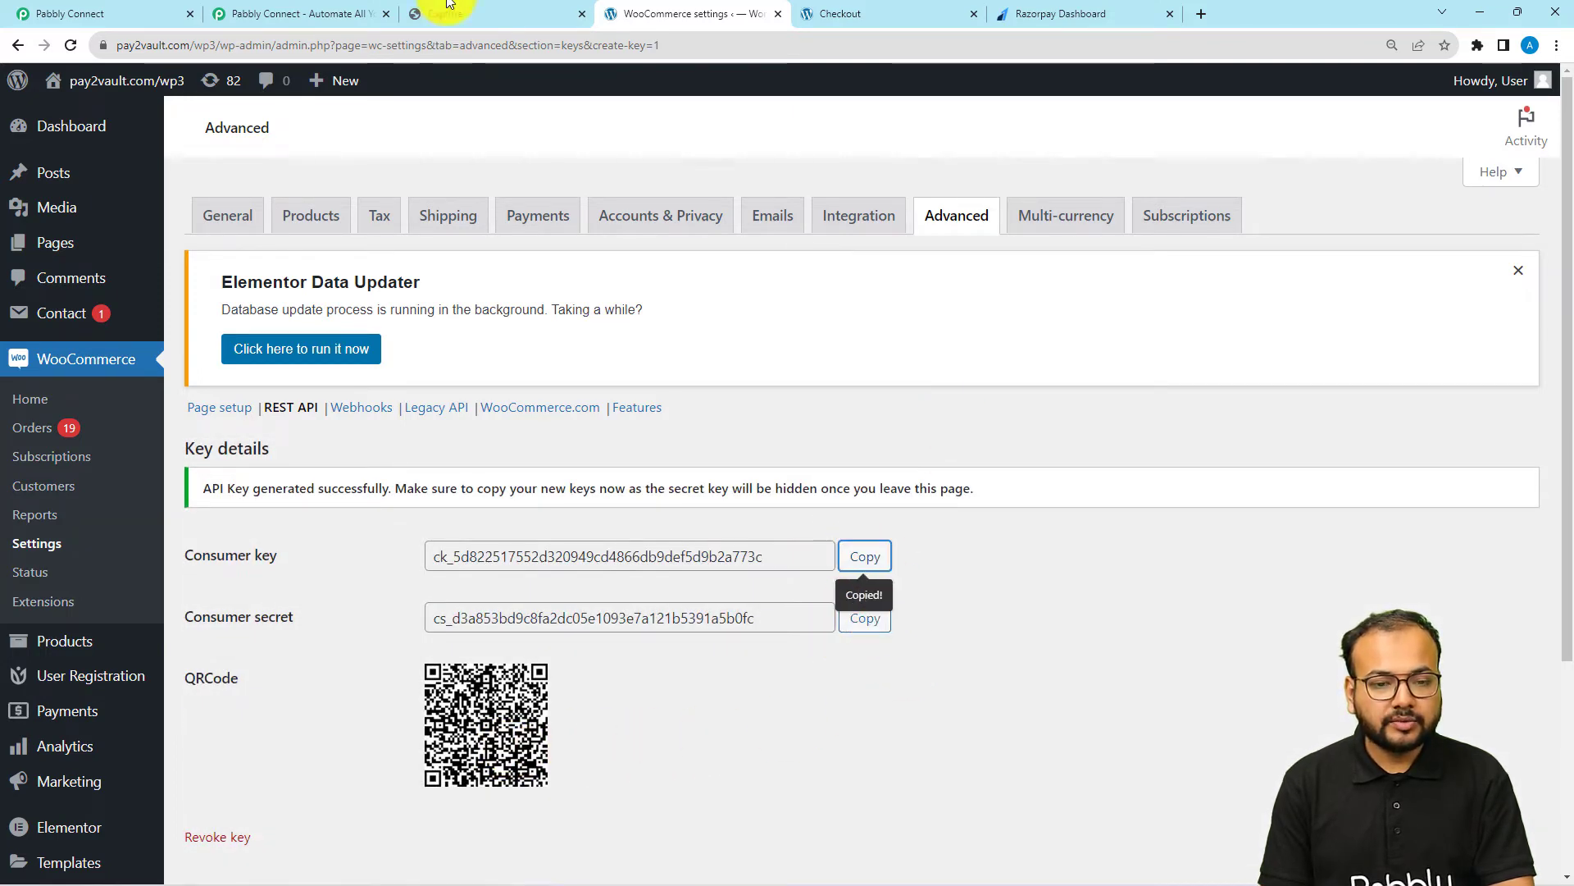
{"action": "left_click", "coordinate": [162, 8]}
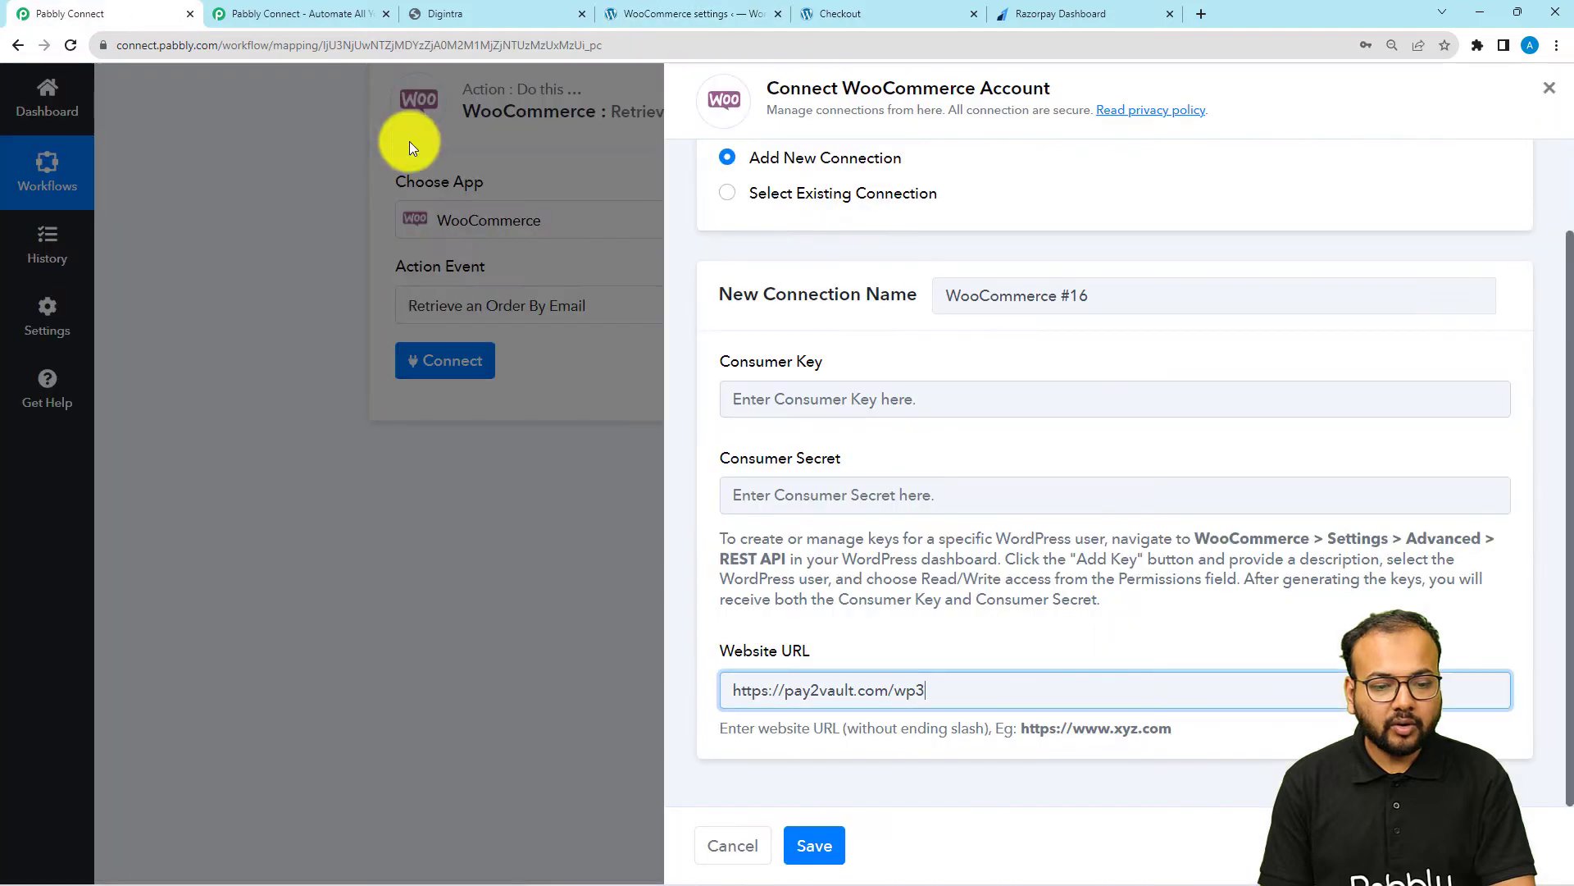
{"action": "right_click", "coordinate": [747, 398]}
{"action": "left_click", "coordinate": [785, 528]}
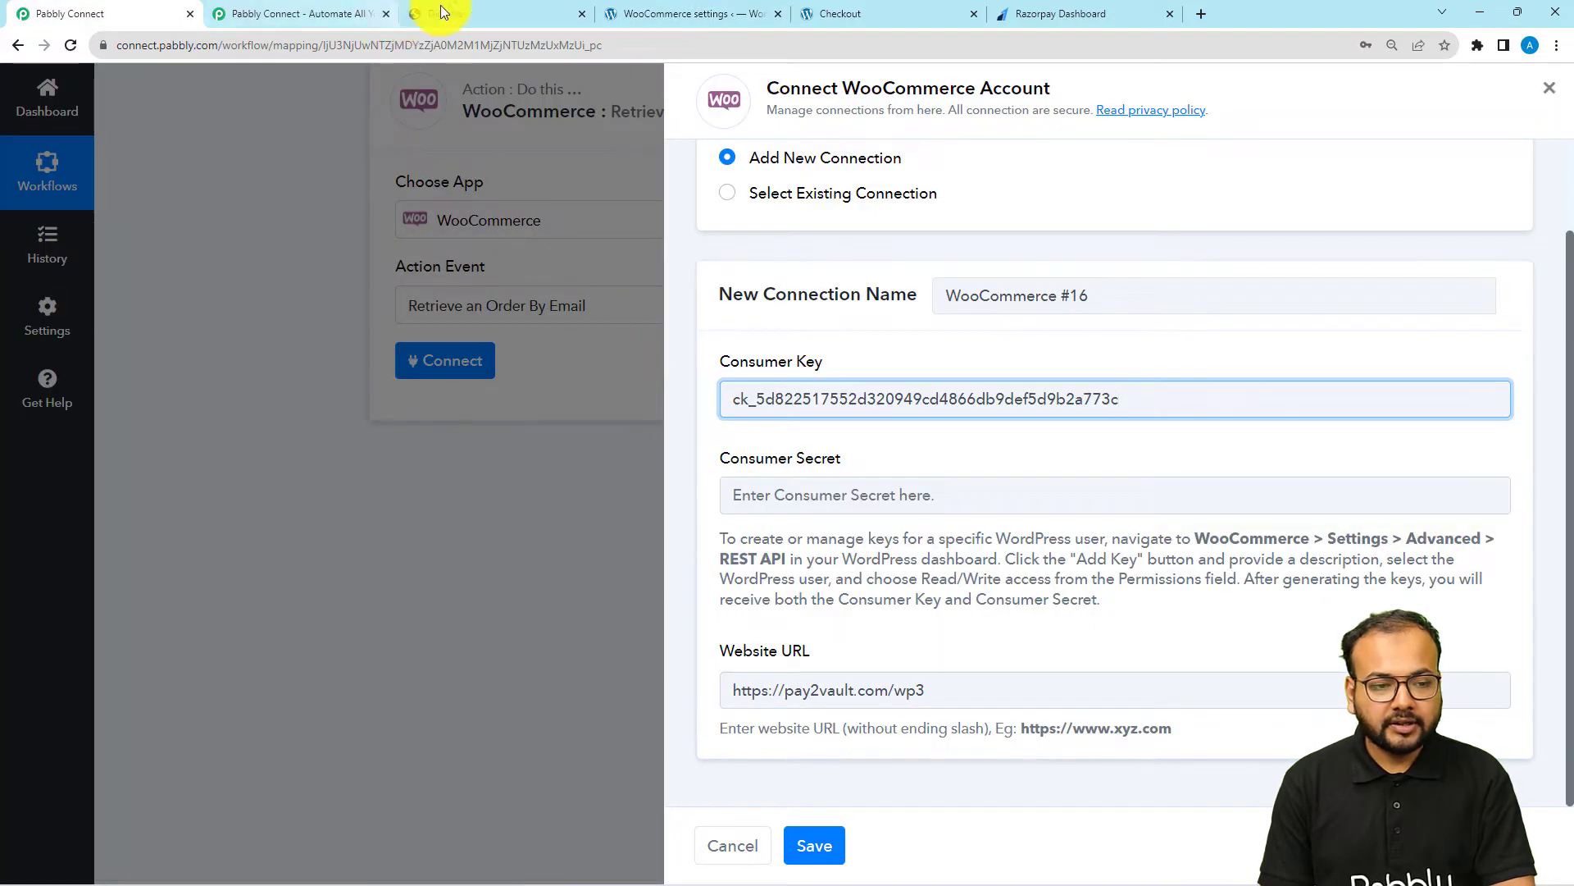
Copy the generated consumer secret from the WooCommerce settings into the connection's Consumer Secret field in Pabbly Connect and save the connection
{"action": "left_click", "coordinate": [682, 18]}
{"action": "left_click", "coordinate": [861, 625]}
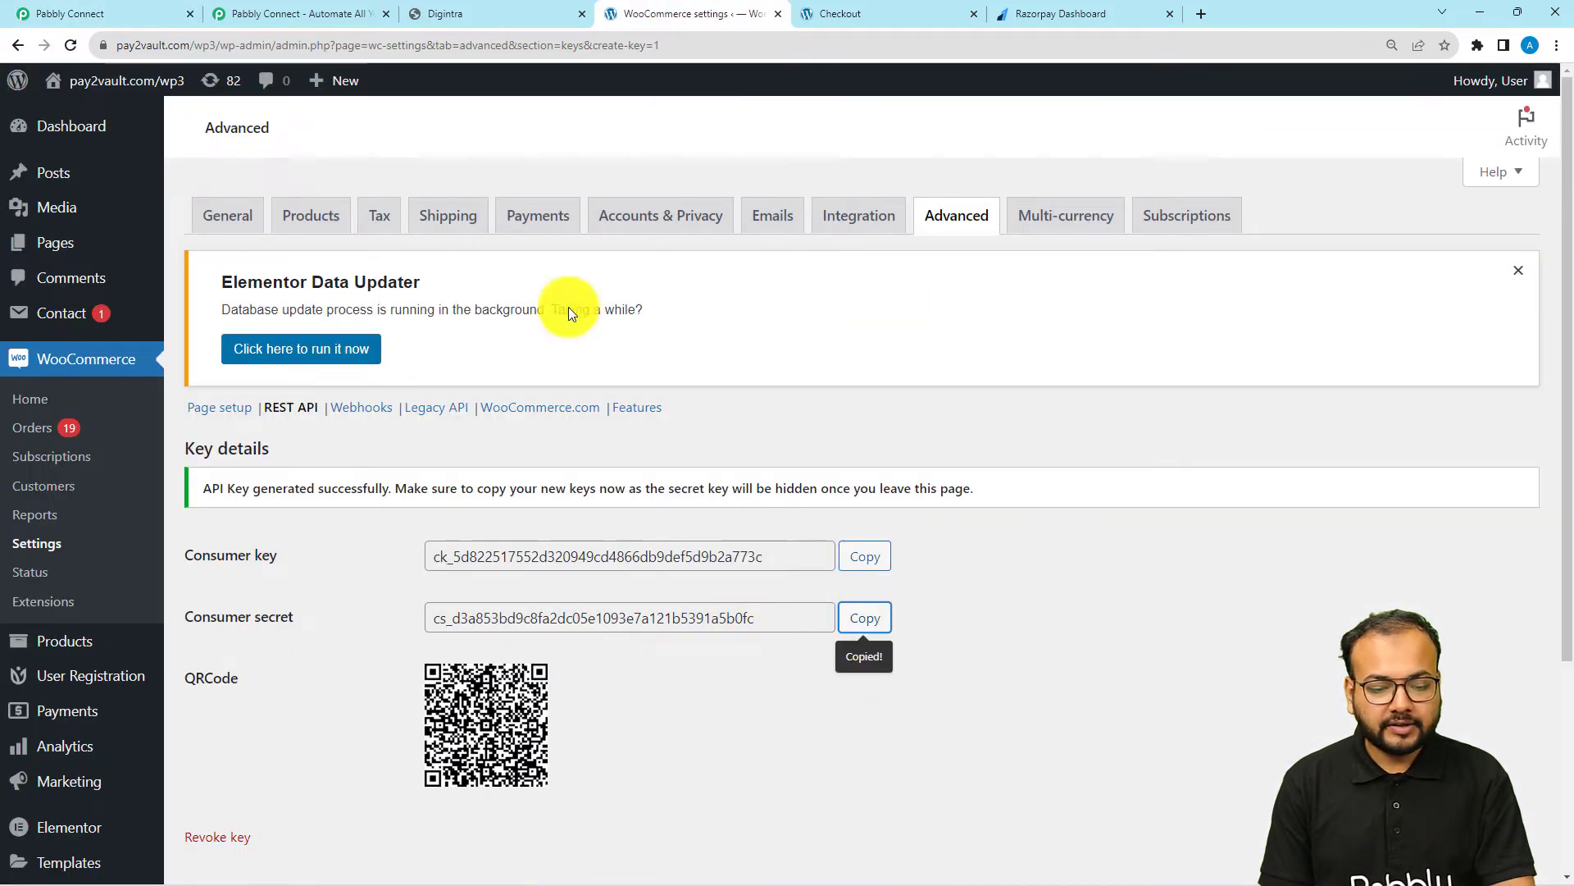
{"action": "left_click", "coordinate": [147, 13]}
{"action": "right_click", "coordinate": [755, 501]}
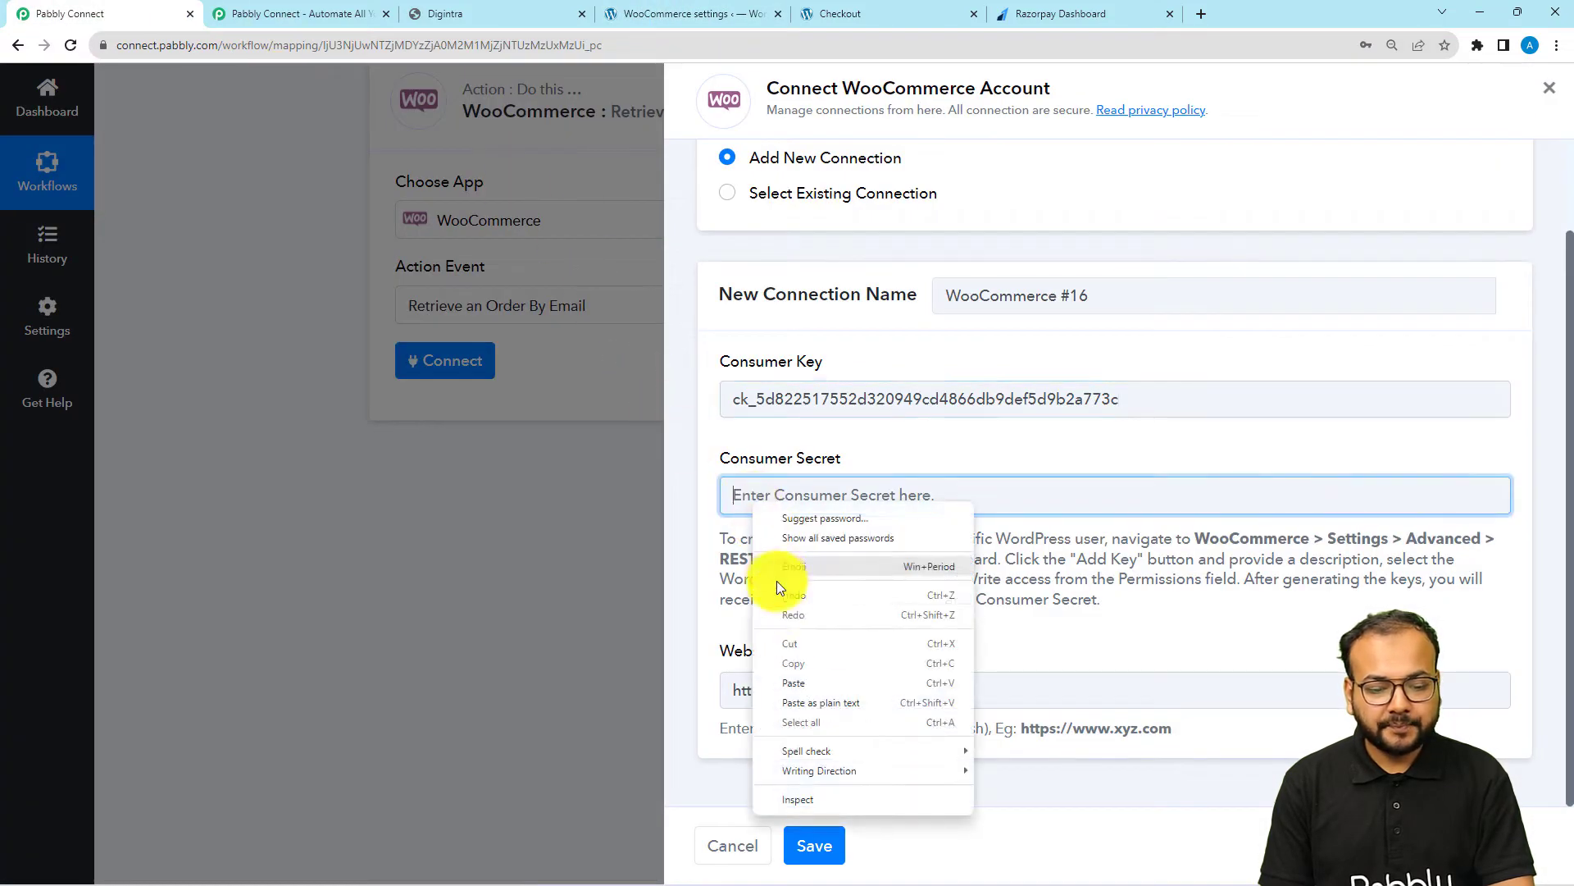
{"action": "left_click", "coordinate": [776, 680]}
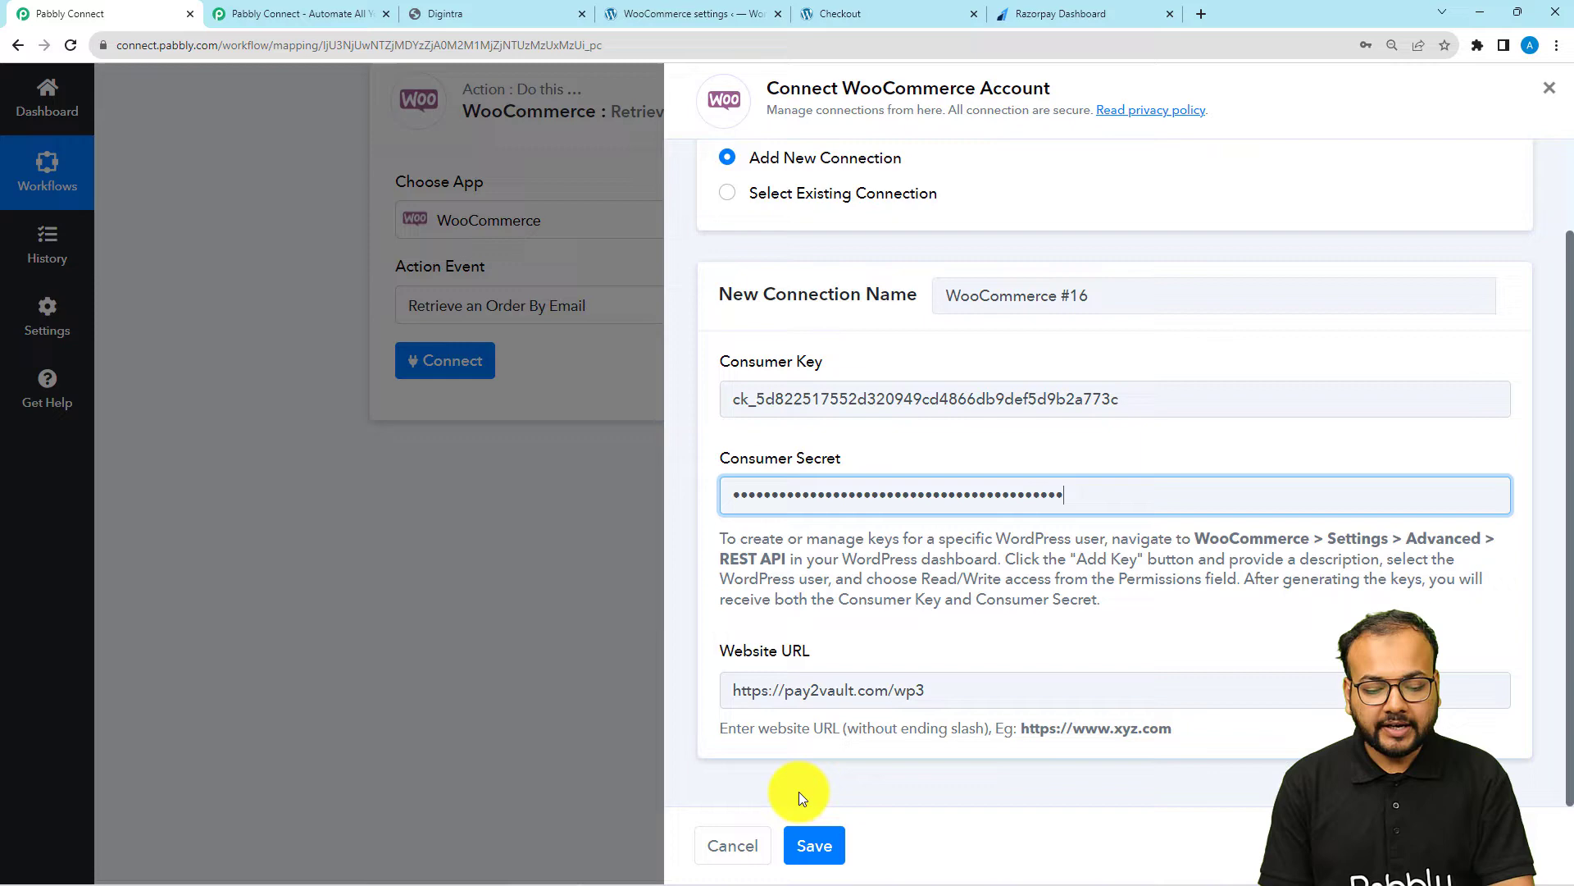
{"action": "left_click", "coordinate": [802, 845]}
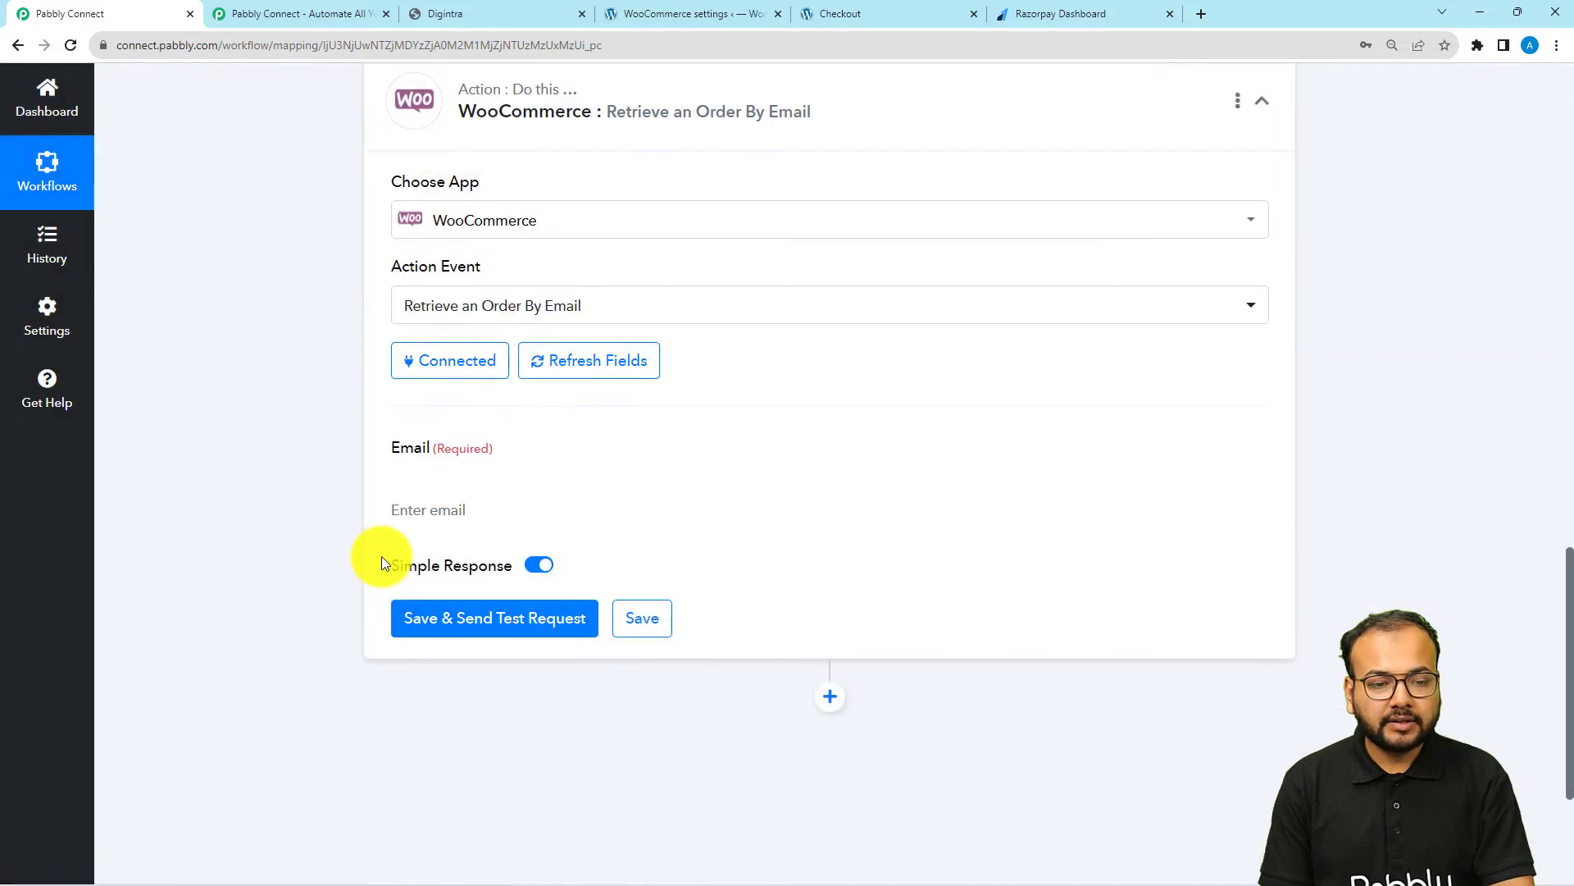
Look through the Razorpay webhook response for the payment entity's email field
{"action": "scroll", "coordinate": [287, 379], "scroll_direction": "down", "scroll_amount": 1}
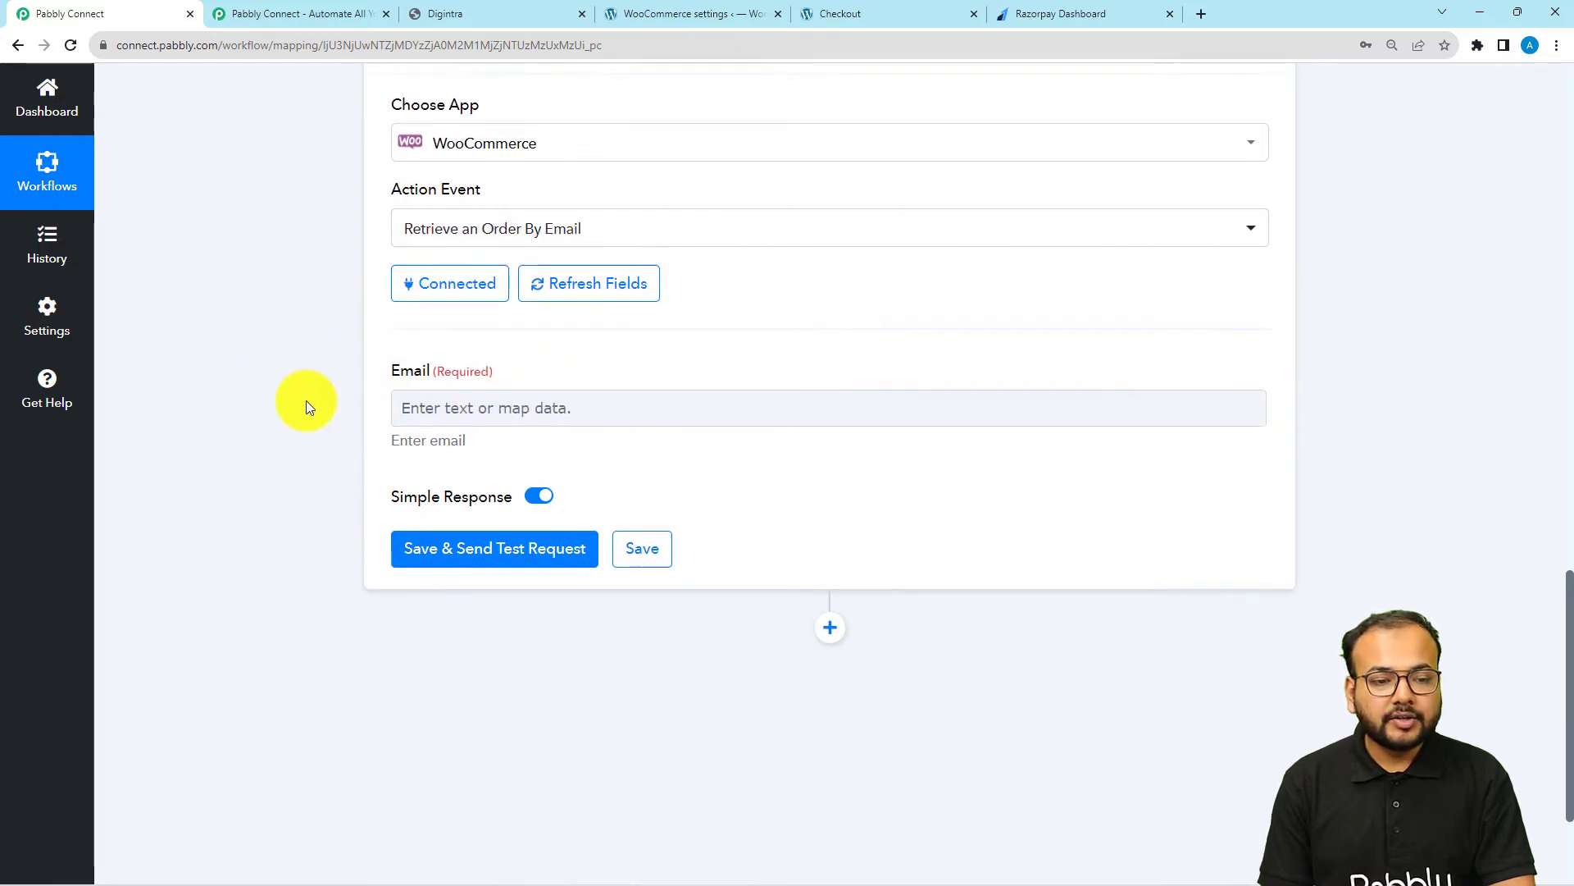
{"action": "scroll", "coordinate": [307, 402], "scroll_direction": "up", "scroll_amount": 5}
{"action": "scroll", "coordinate": [307, 400], "scroll_direction": "up", "scroll_amount": 2}
{"action": "scroll", "coordinate": [492, 320], "scroll_direction": "up", "scroll_amount": 3}
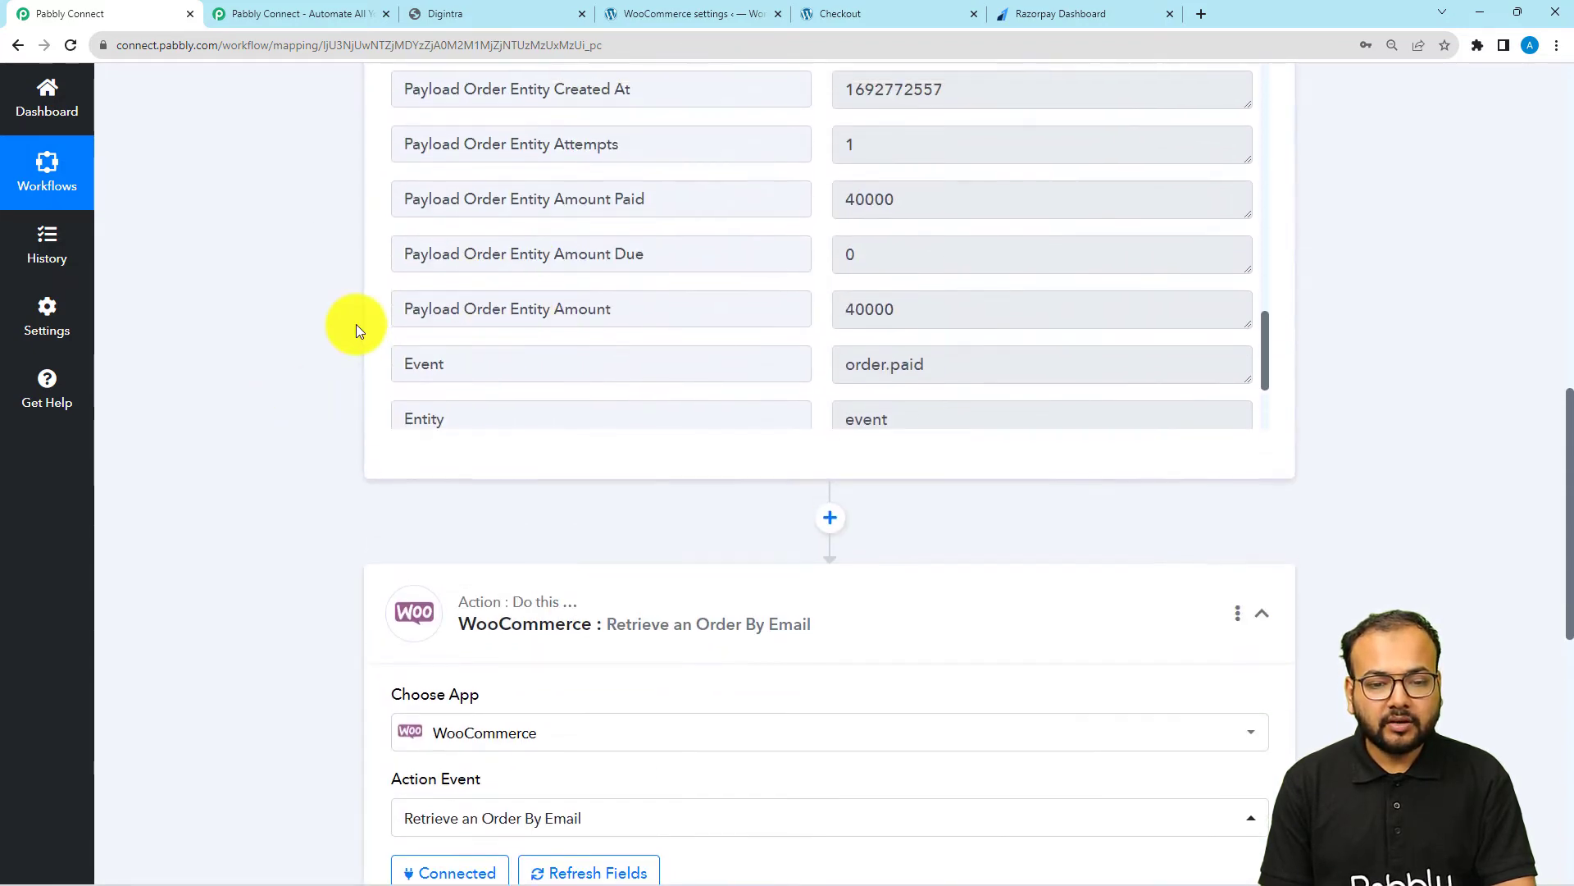
{"action": "scroll", "coordinate": [356, 323], "scroll_direction": "up", "scroll_amount": 3}
{"action": "scroll", "coordinate": [685, 483], "scroll_direction": "up", "scroll_amount": 15}
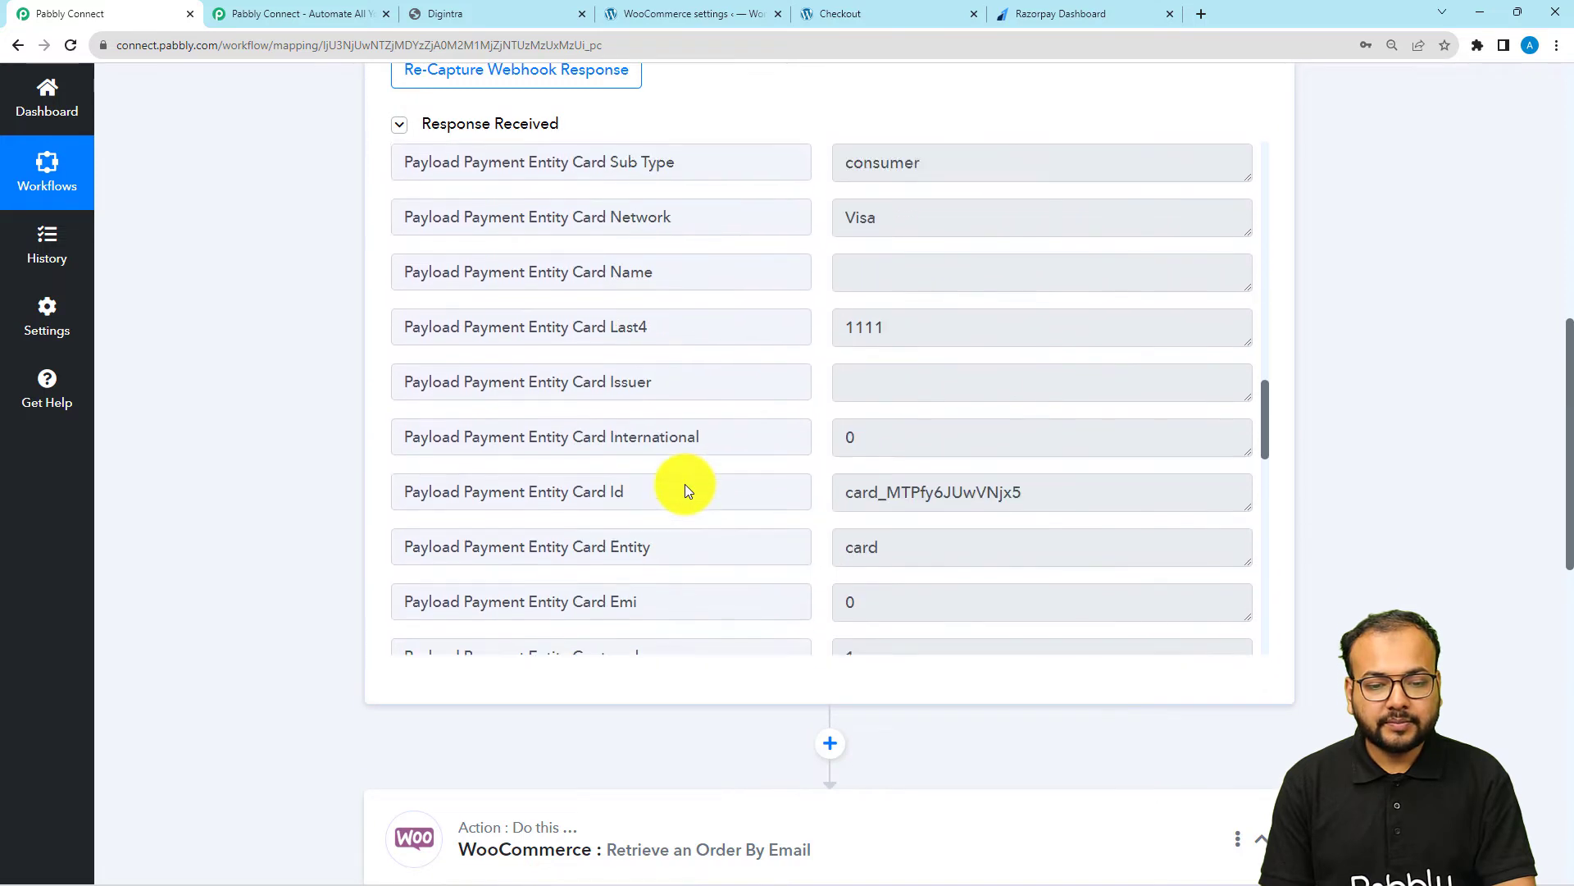
{"action": "scroll", "coordinate": [686, 484], "scroll_direction": "up", "scroll_amount": 4}
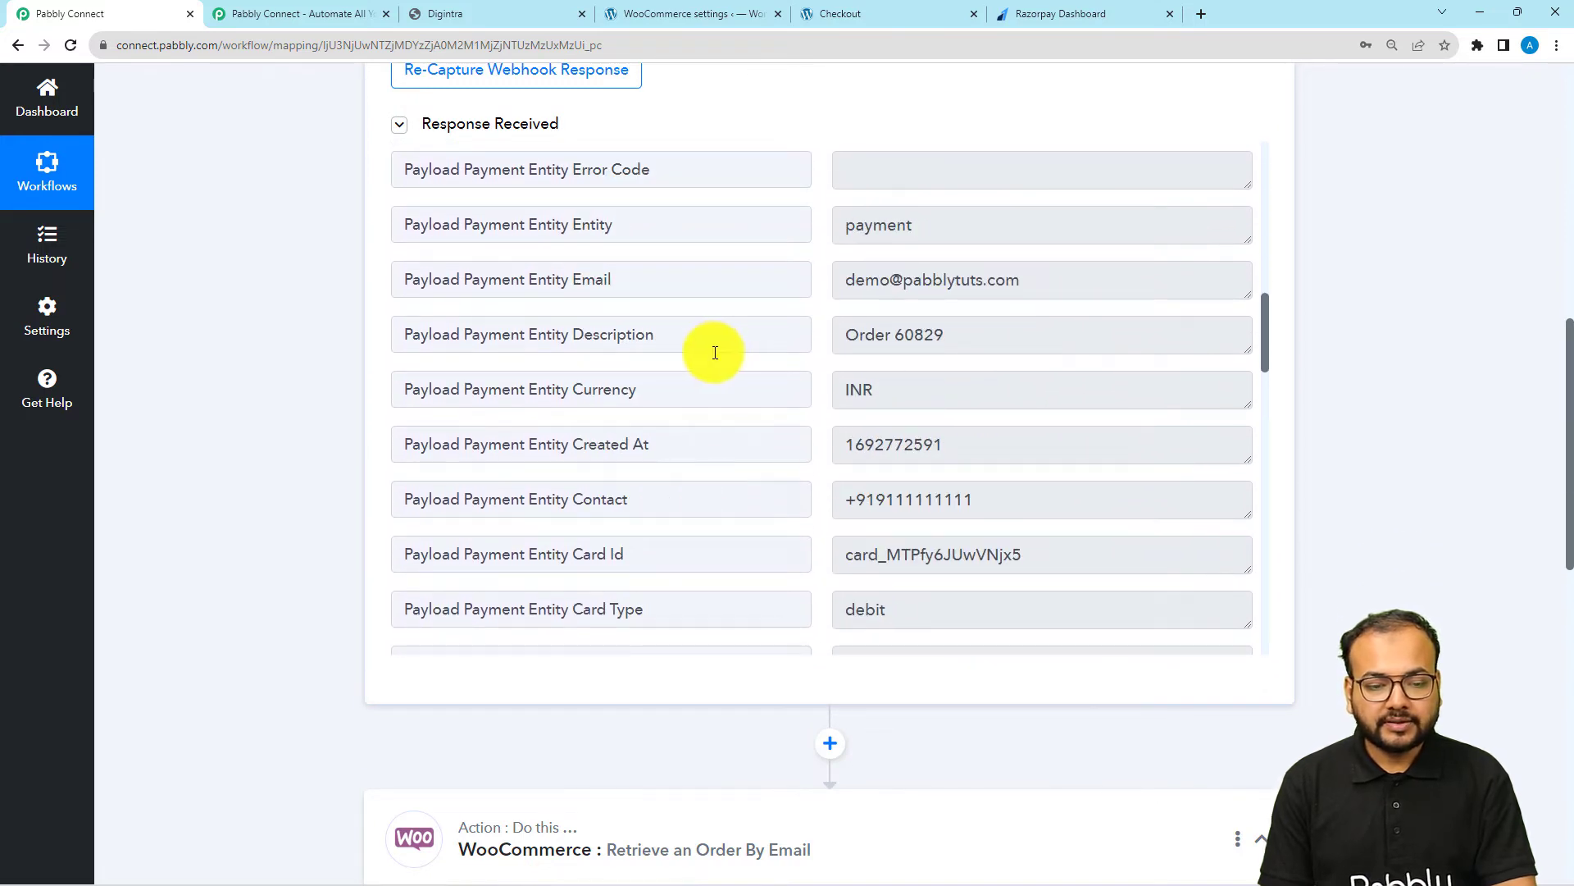
{"action": "scroll", "coordinate": [664, 367], "scroll_direction": "up", "scroll_amount": 1}
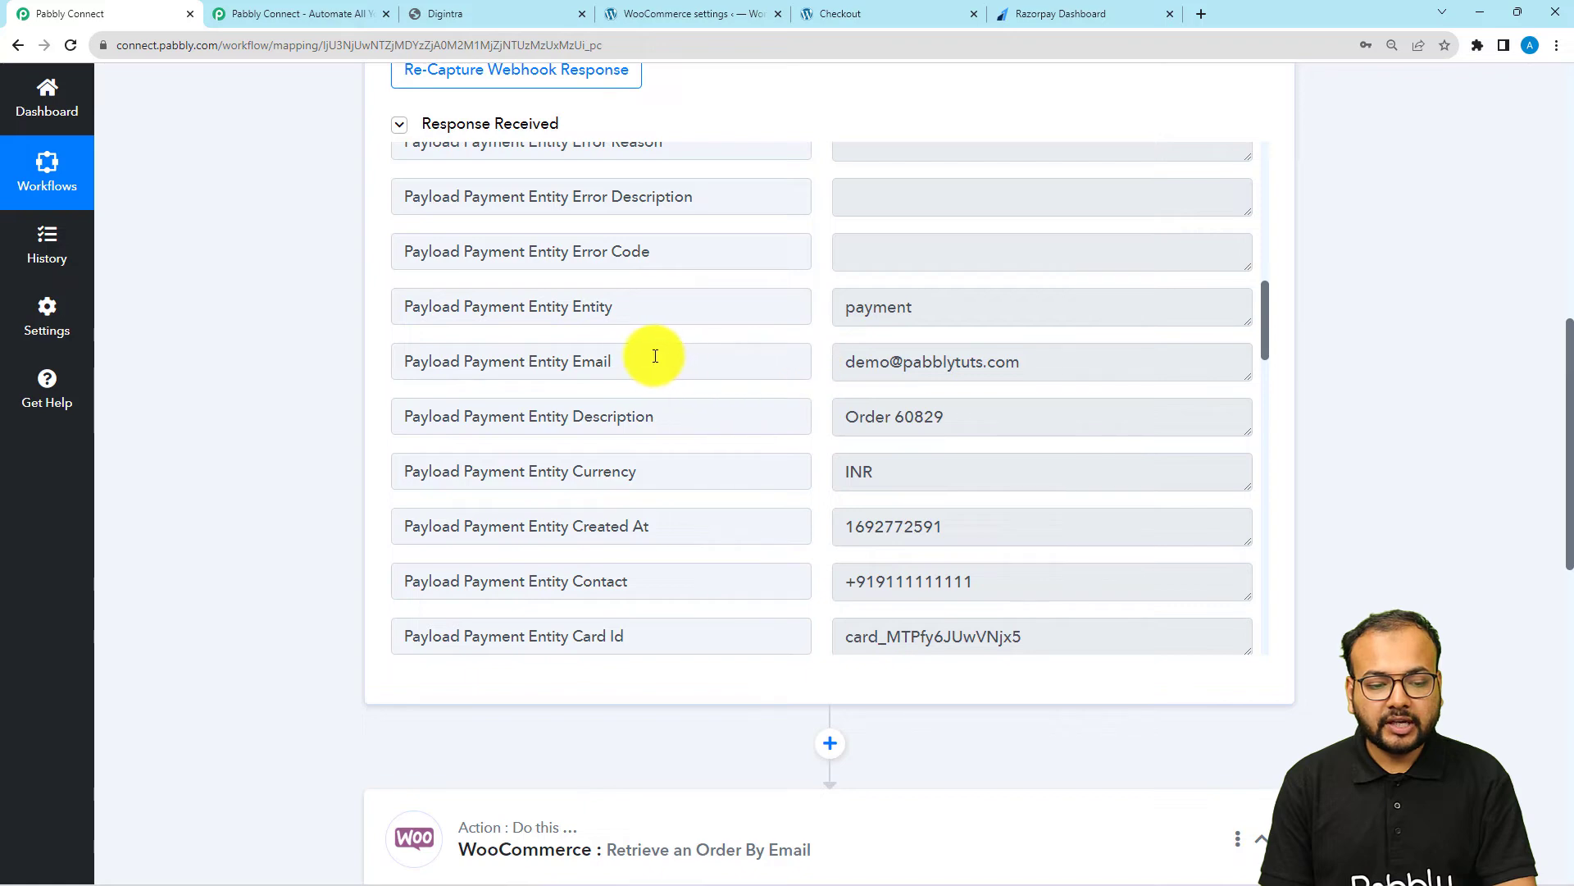
{"action": "left_click_drag", "start_coordinate": [650, 352], "coordinate": [519, 357]}
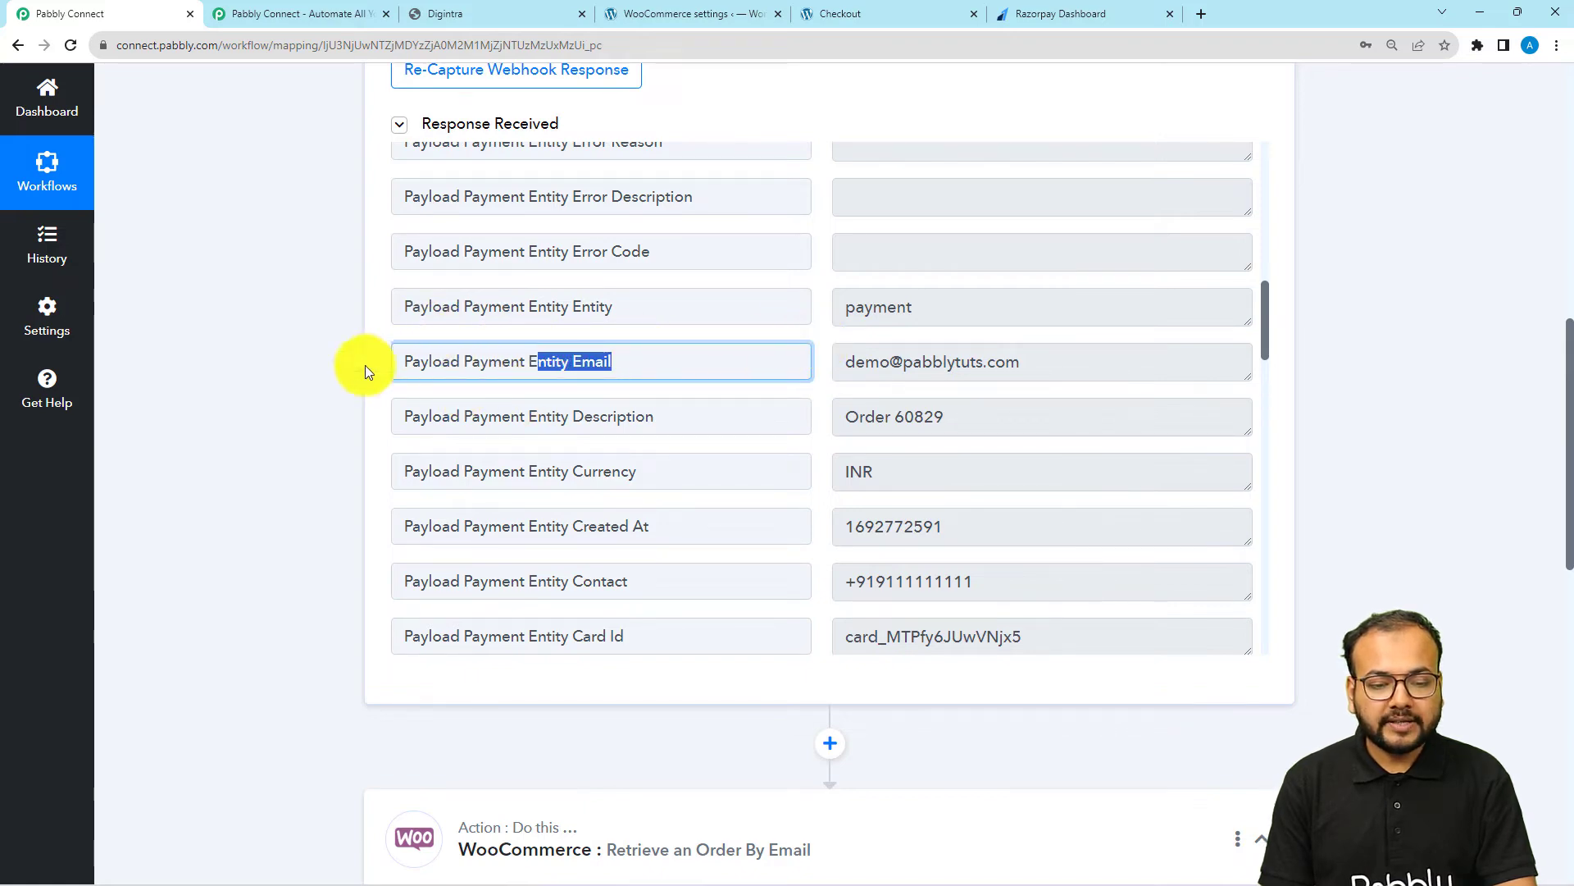
Map the order lookup's Email to the Razorpay Payload Payment Entity Email, then save and send a test request
{"action": "scroll", "coordinate": [365, 366], "scroll_direction": "down", "scroll_amount": 10}
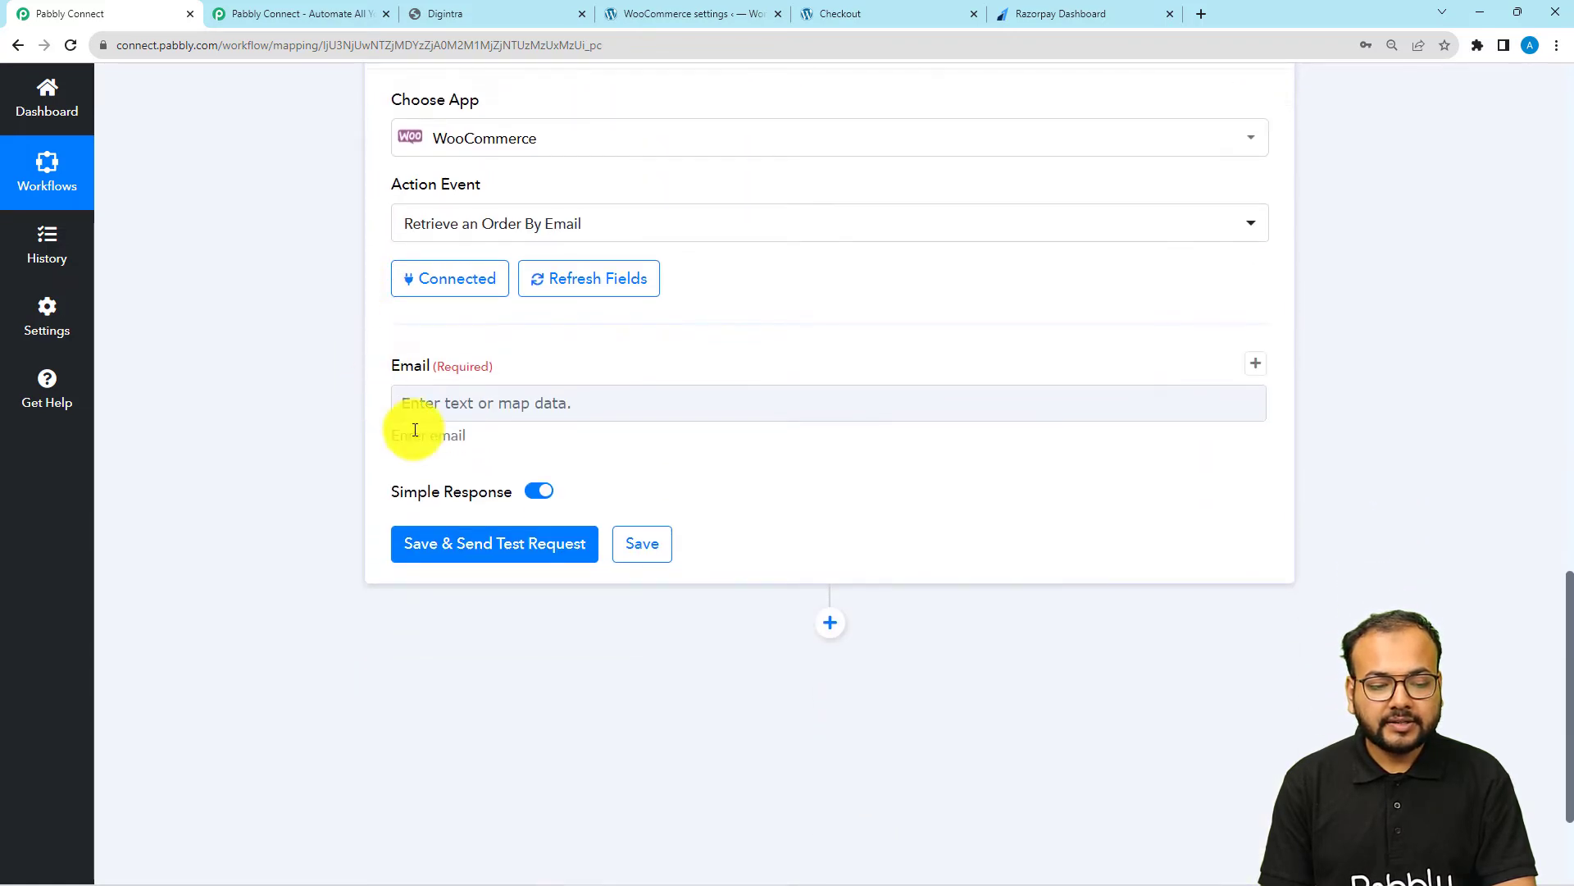
{"action": "left_click", "coordinate": [443, 402]}
{"action": "left_click", "coordinate": [458, 399]}
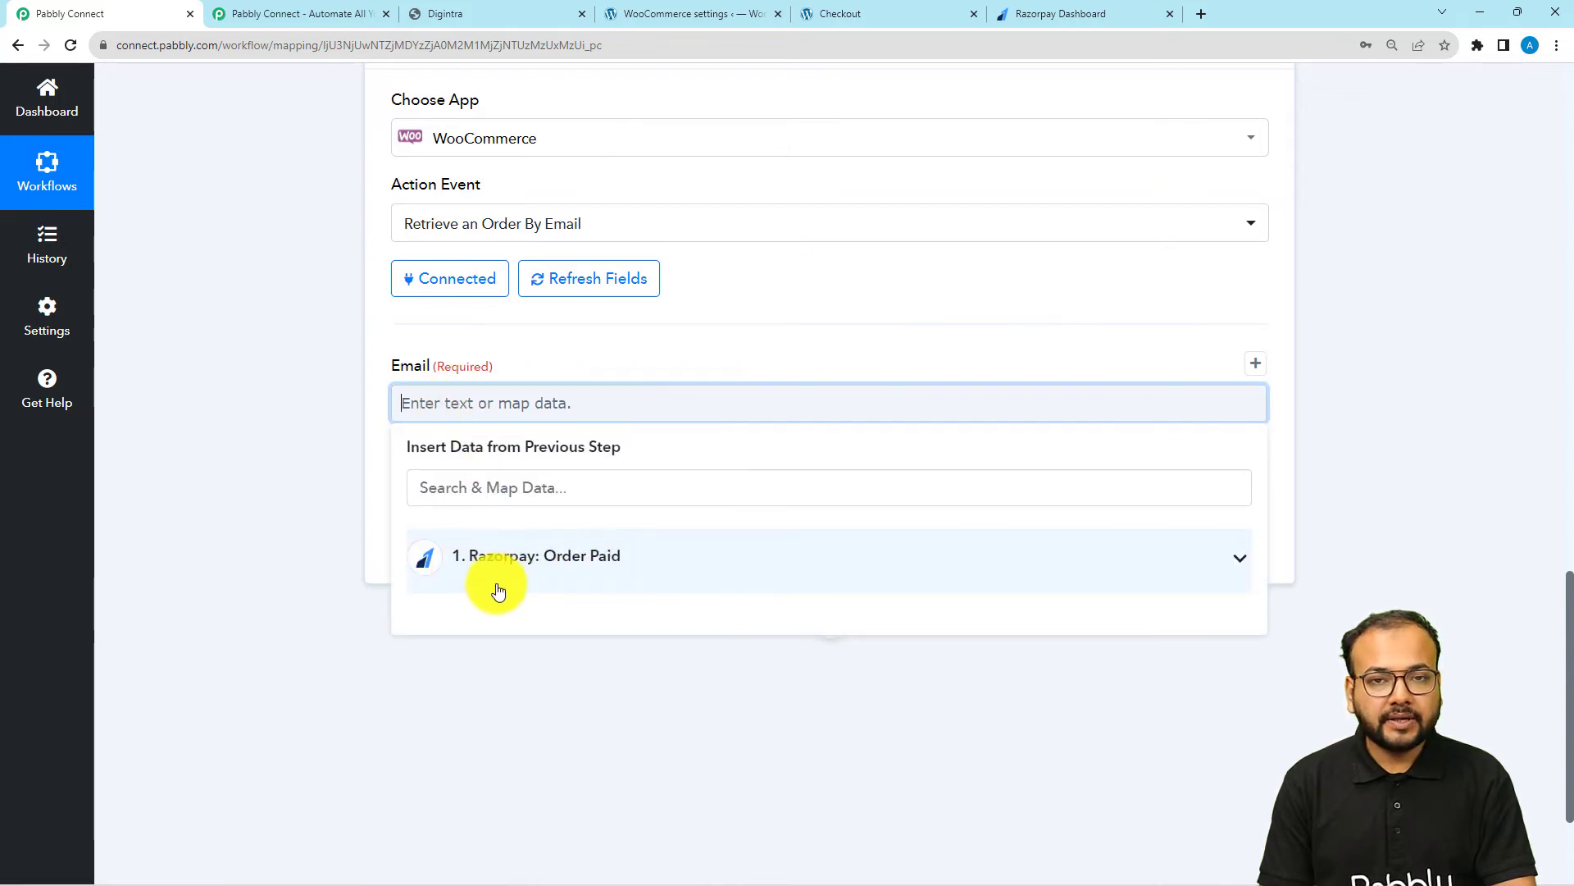
{"action": "left_click", "coordinate": [553, 589]}
{"action": "scroll", "coordinate": [552, 589], "scroll_direction": "down", "scroll_amount": 10}
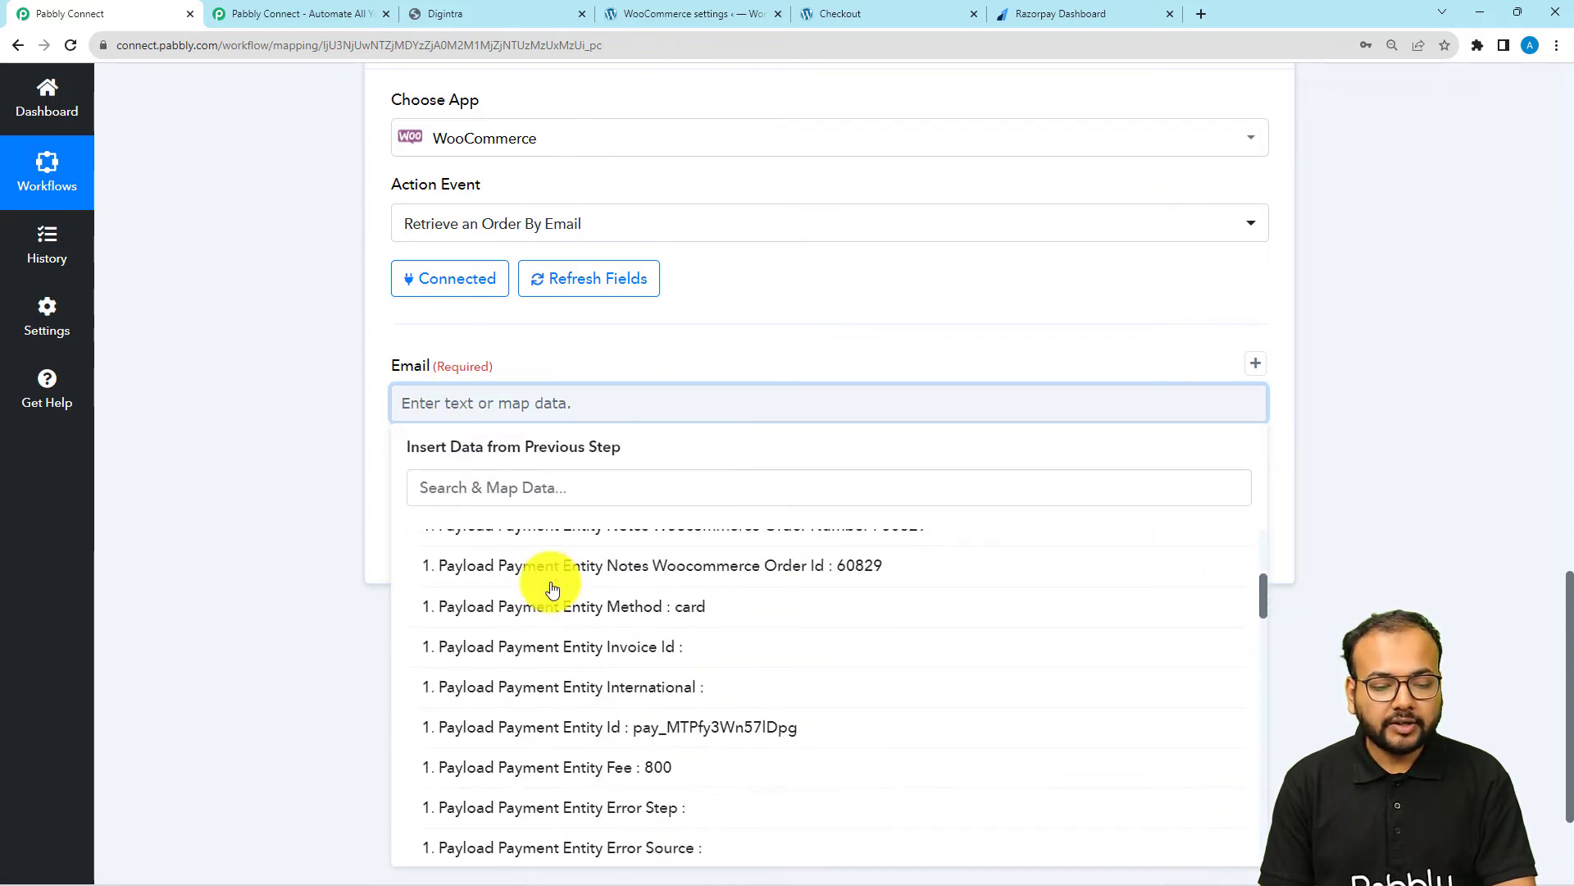
{"action": "scroll", "coordinate": [553, 589], "scroll_direction": "up", "scroll_amount": 4}
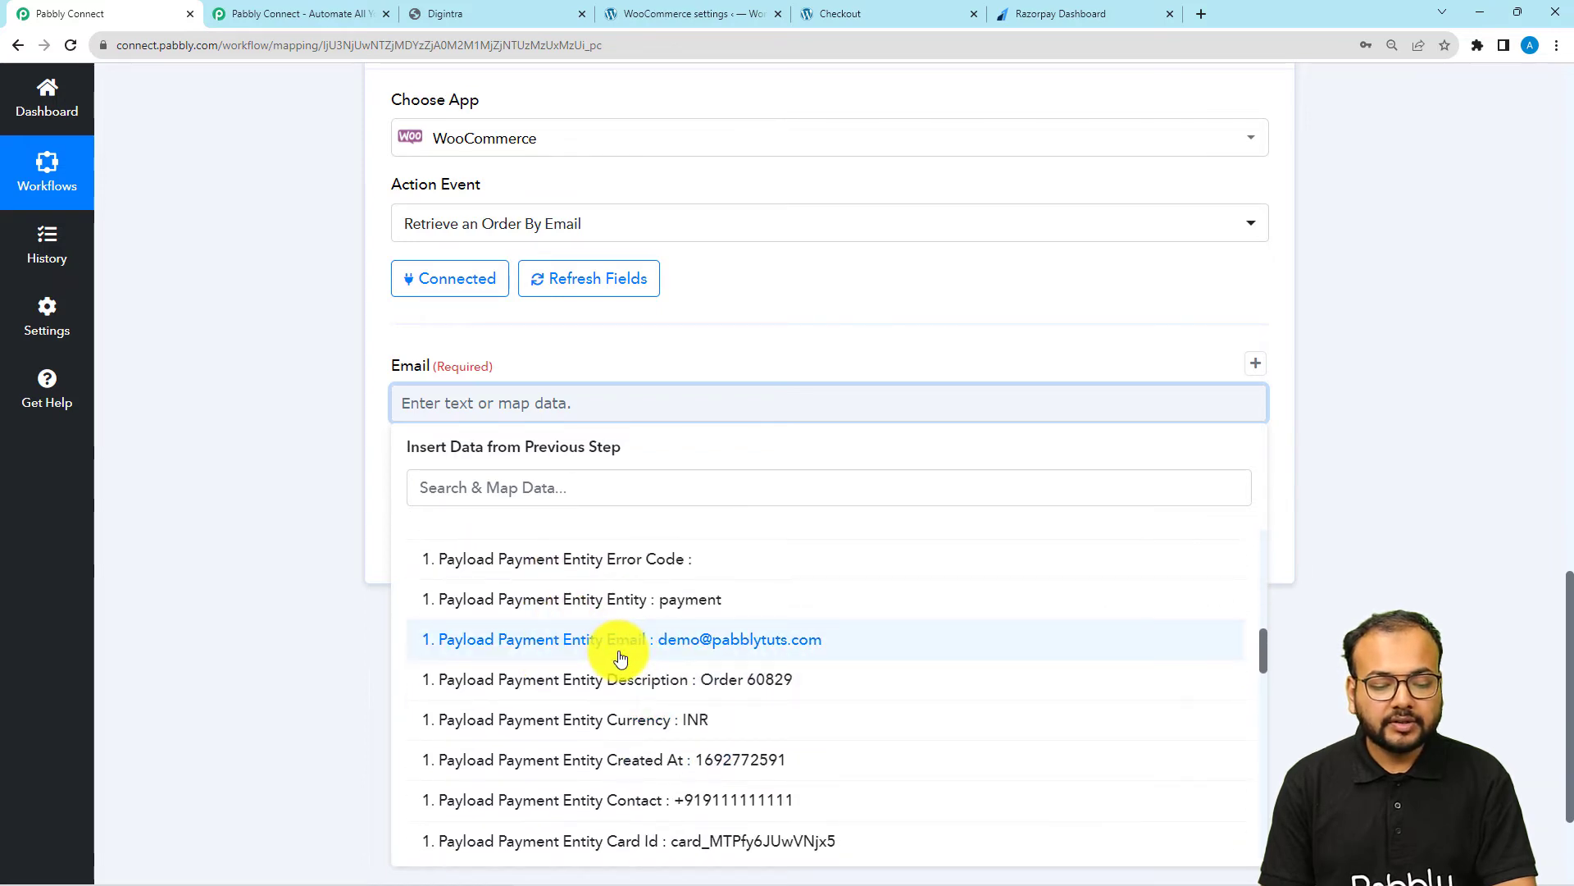
{"action": "left_click", "coordinate": [620, 648]}
{"action": "left_click", "coordinate": [213, 383]}
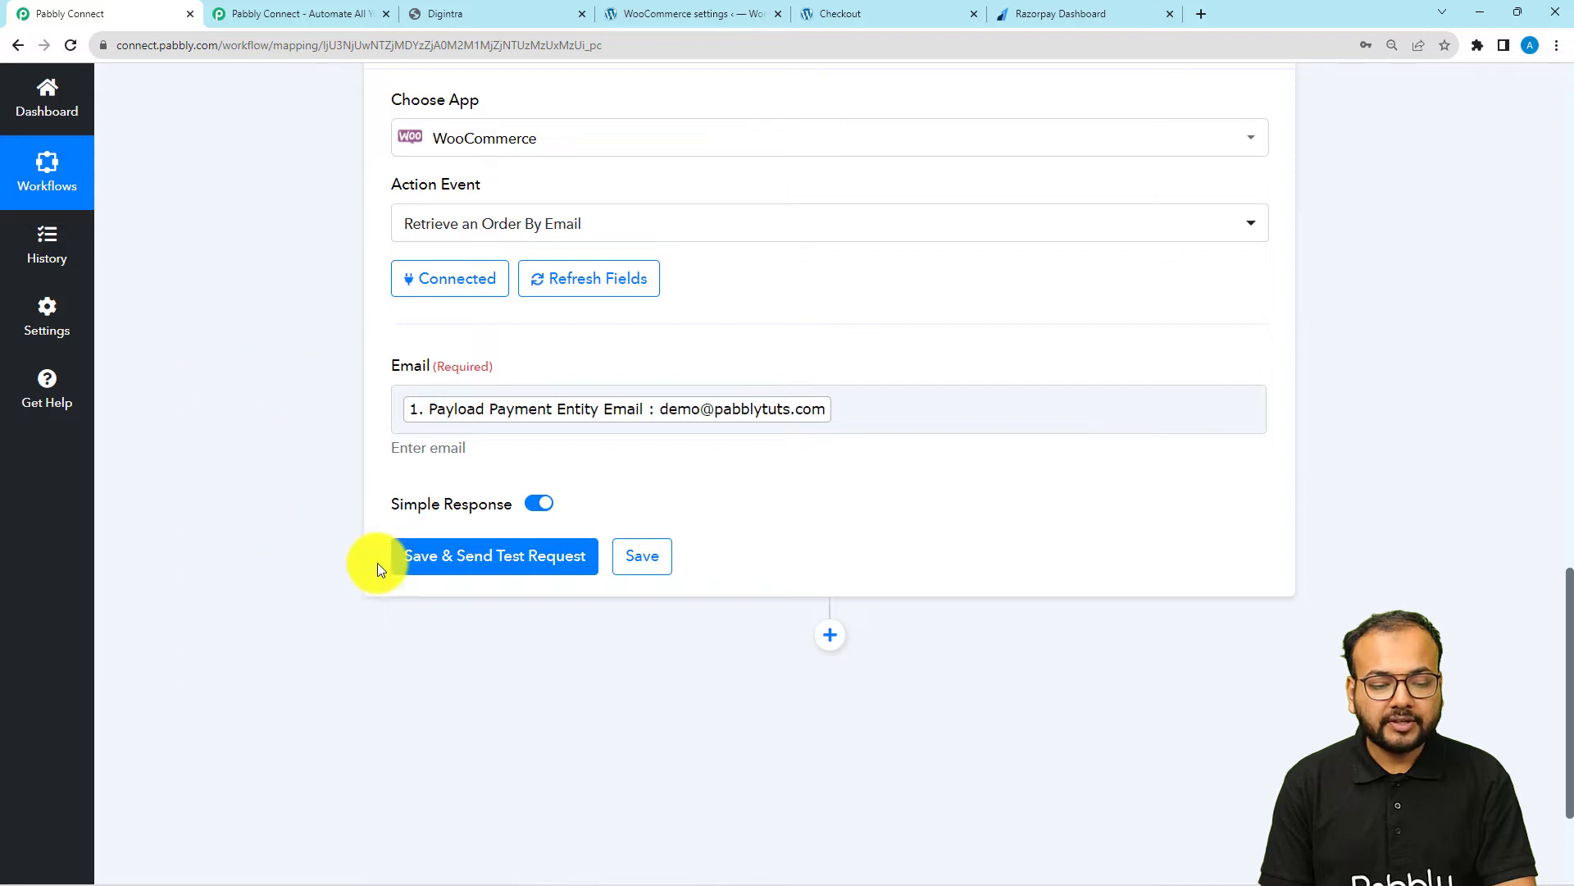
{"action": "left_click", "coordinate": [407, 562]}
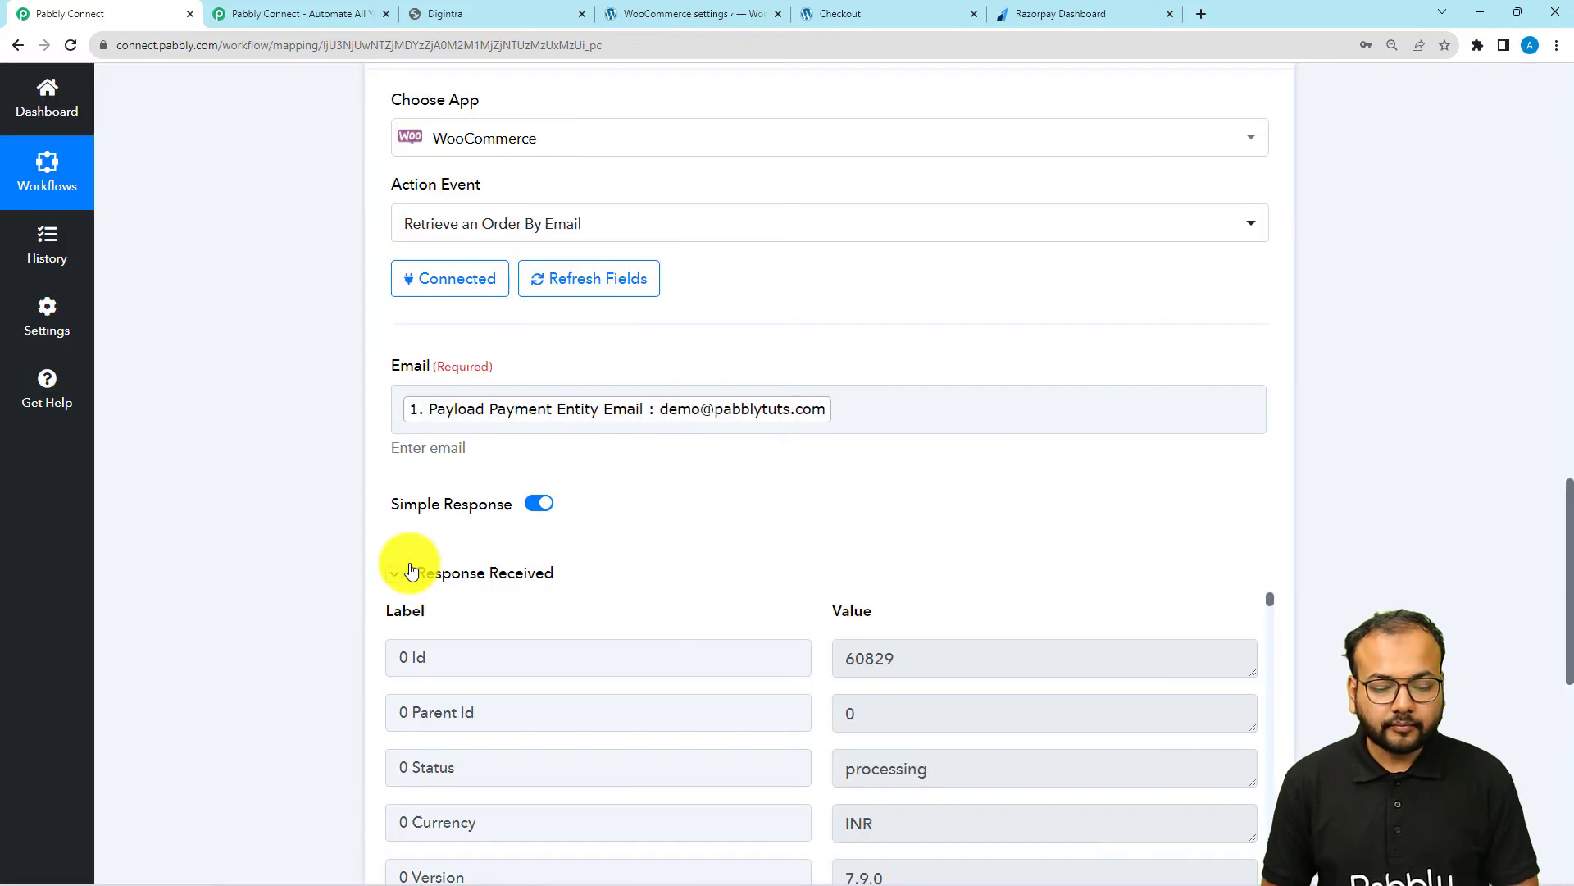
Examine the retrieved WooCommerce order's totals, billing, shipping and payment details in the response
{"action": "scroll", "coordinate": [412, 566], "scroll_direction": "down", "scroll_amount": 5}
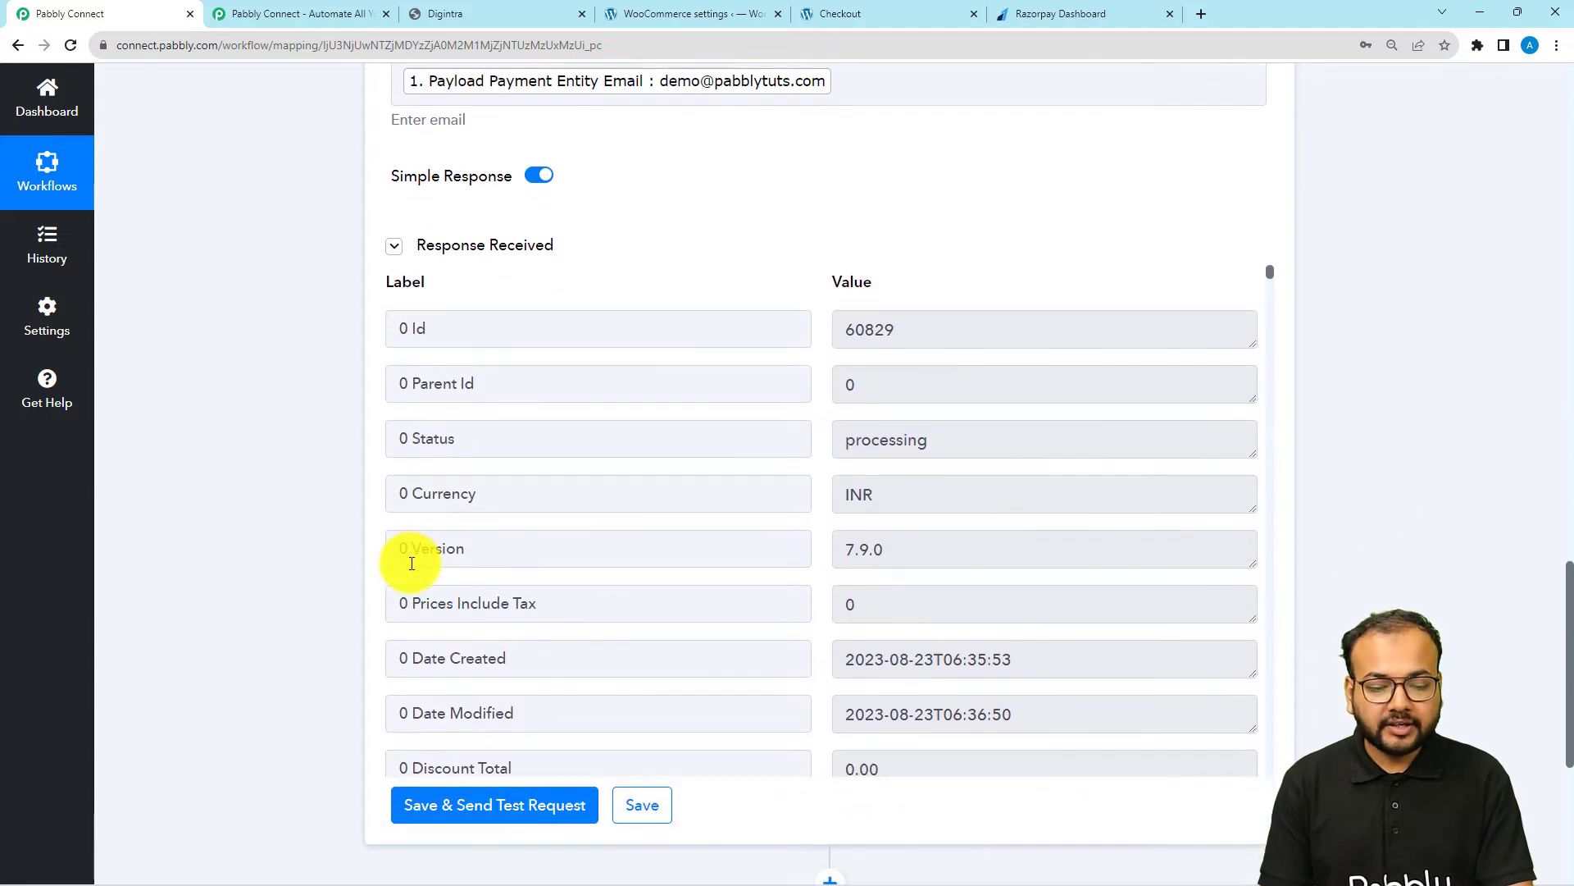
{"action": "scroll", "coordinate": [546, 515], "scroll_direction": "down", "scroll_amount": 3}
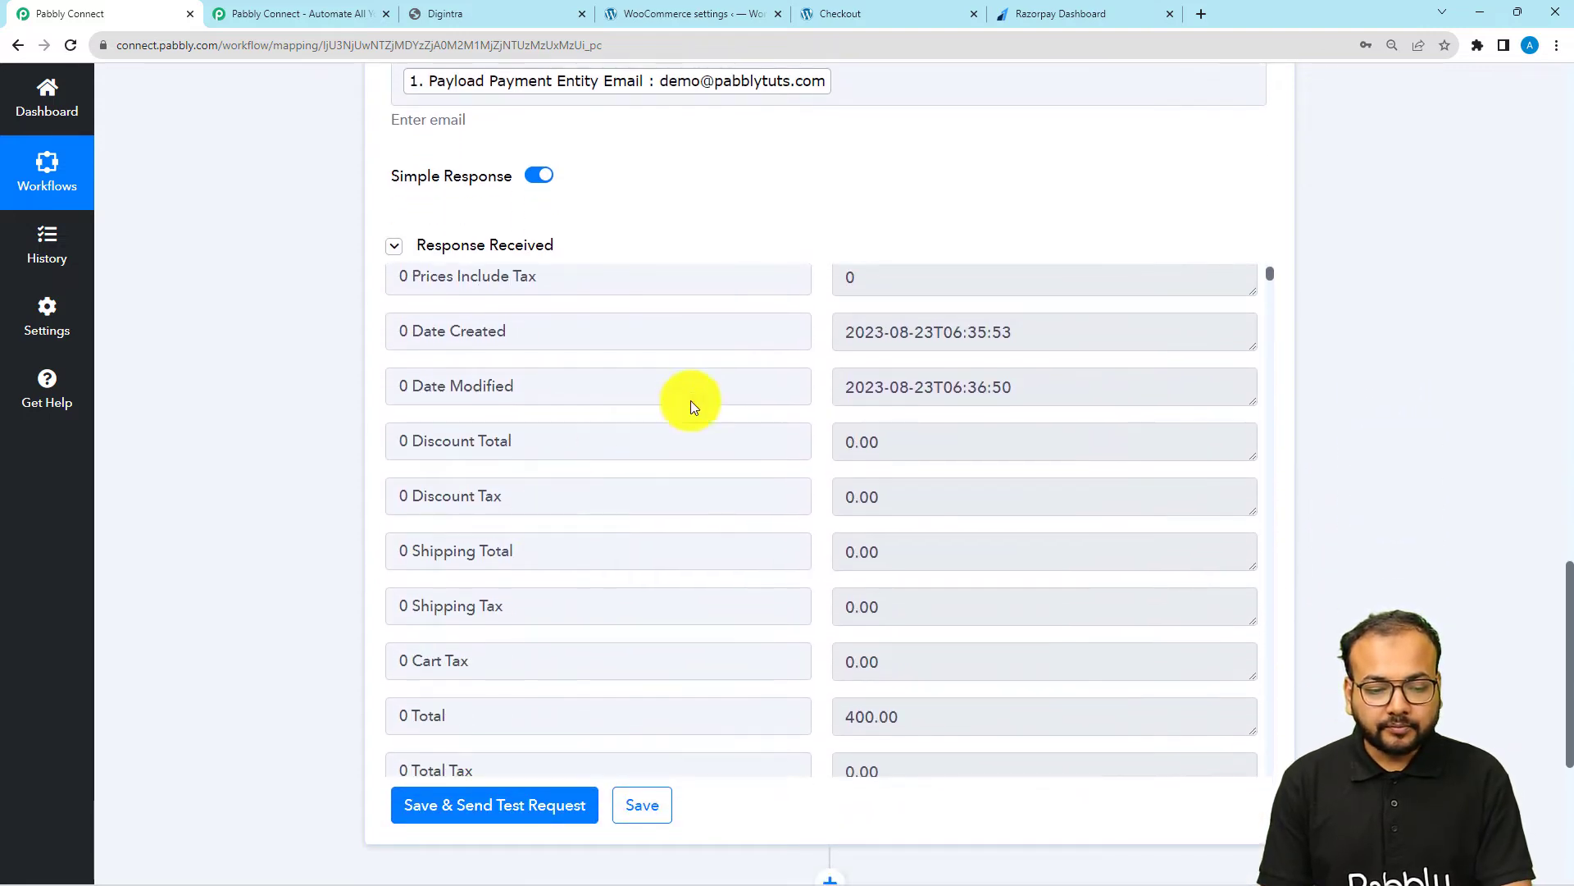
{"action": "scroll", "coordinate": [555, 482], "scroll_direction": "down", "scroll_amount": 4}
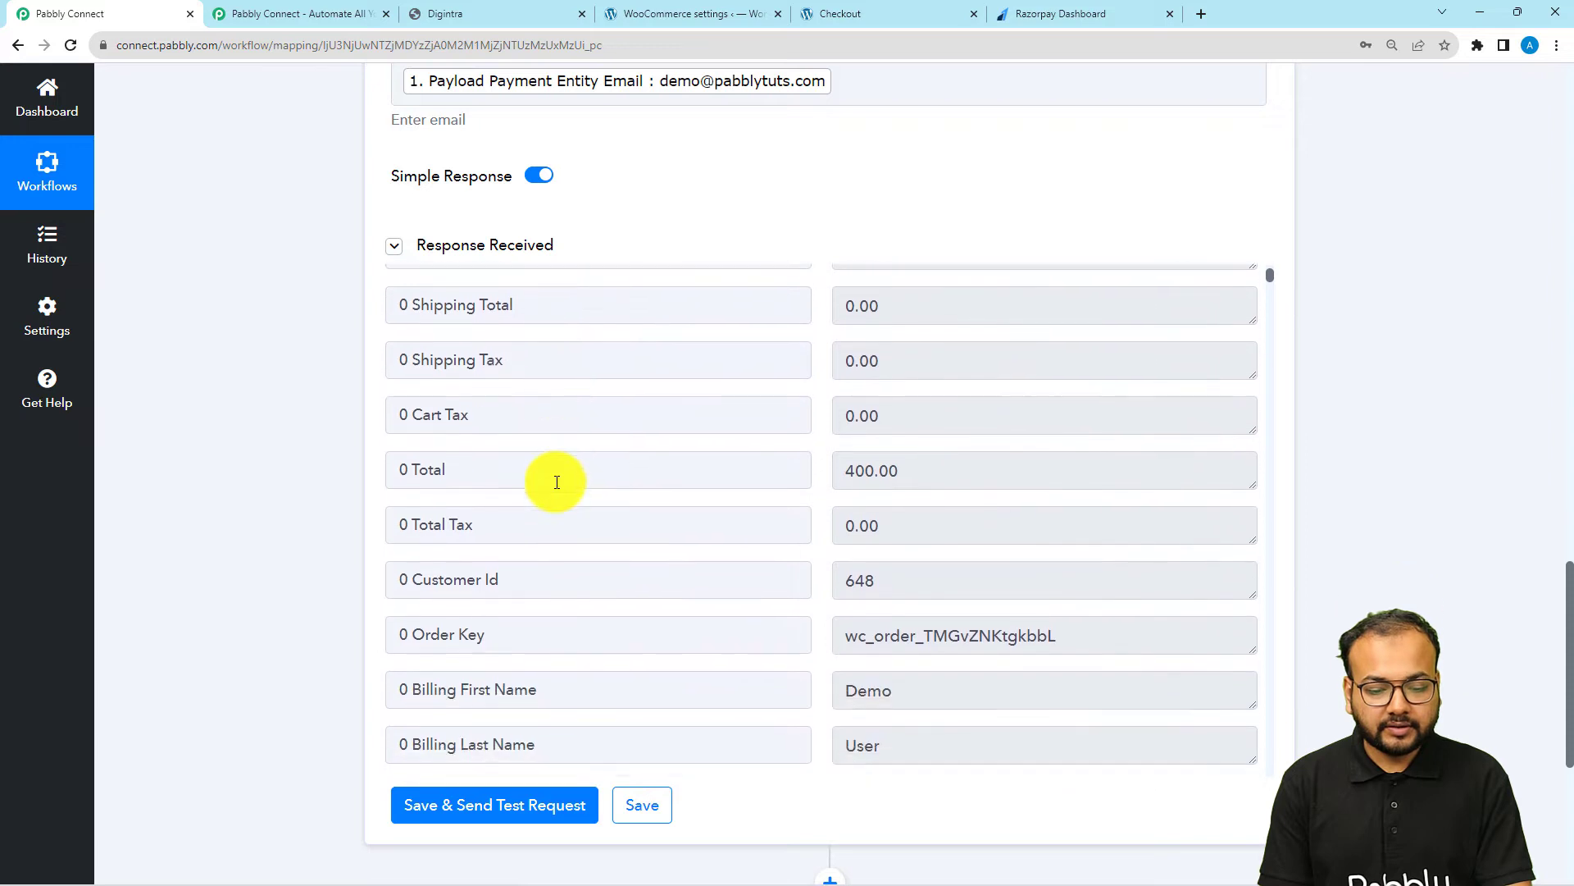
{"action": "scroll", "coordinate": [557, 483], "scroll_direction": "down", "scroll_amount": 3}
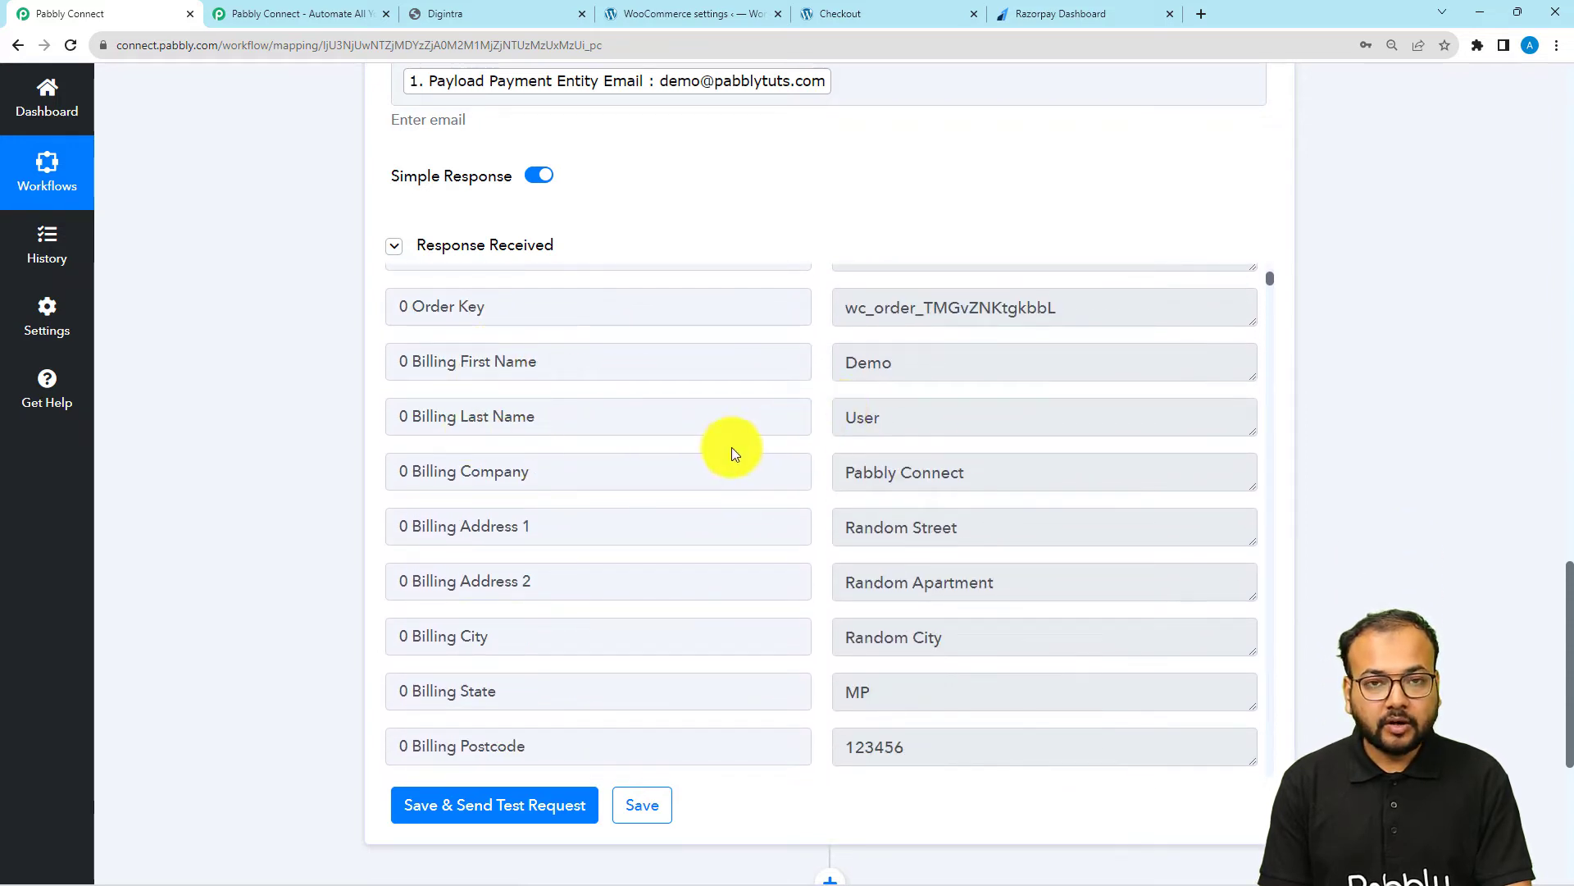
{"action": "scroll", "coordinate": [712, 482], "scroll_direction": "down", "scroll_amount": 2}
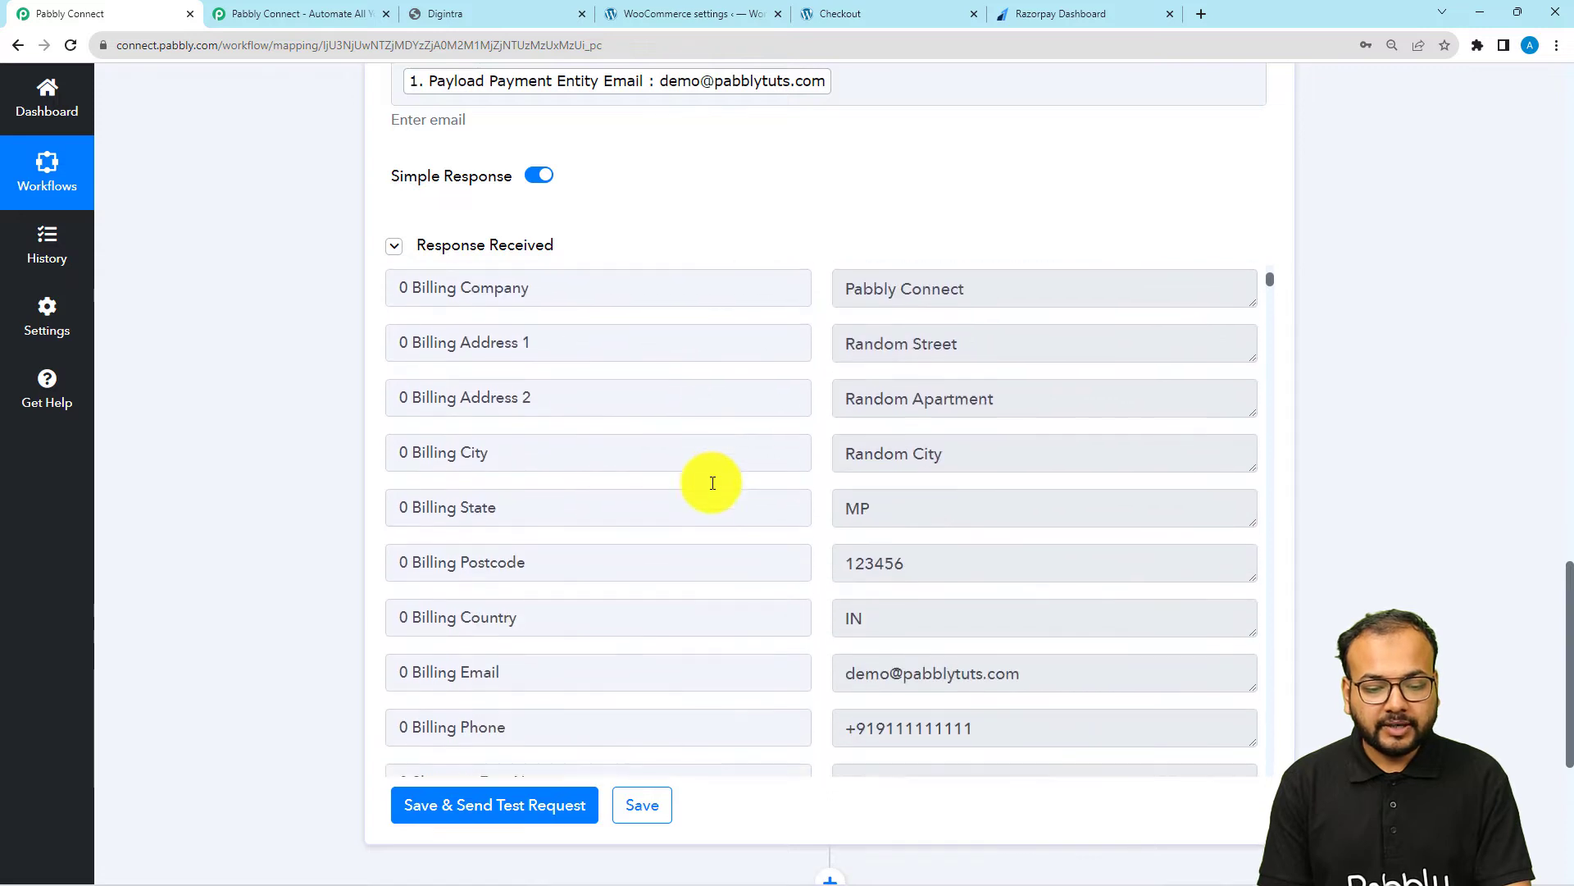
{"action": "scroll", "coordinate": [713, 482], "scroll_direction": "down", "scroll_amount": 6}
{"action": "scroll", "coordinate": [712, 482], "scroll_direction": "down", "scroll_amount": 7}
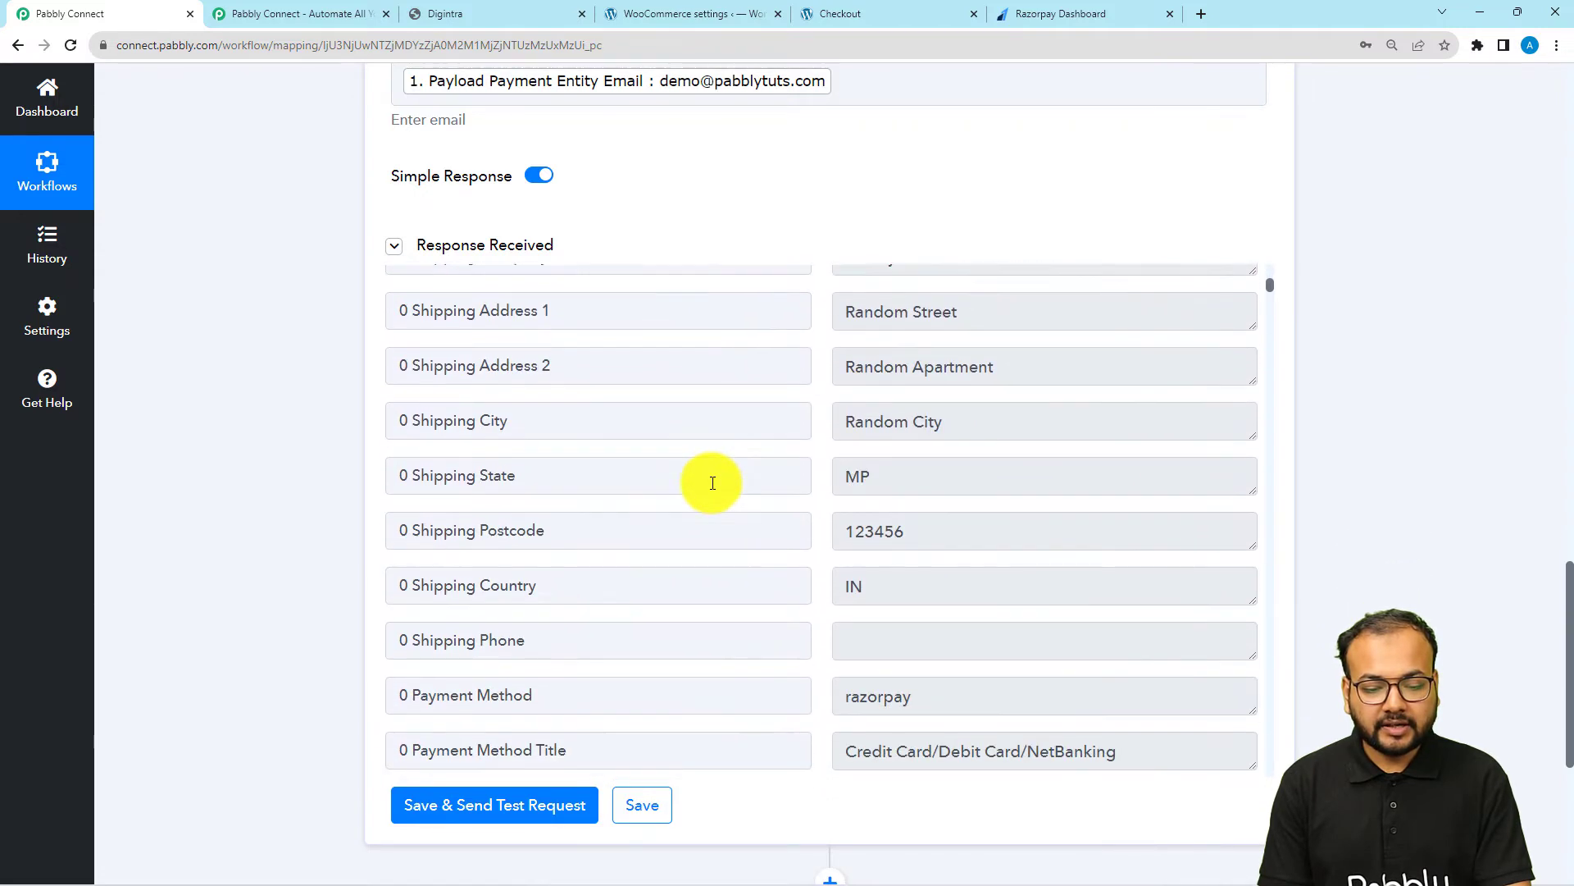
{"action": "scroll", "coordinate": [713, 482], "scroll_direction": "down", "scroll_amount": 2}
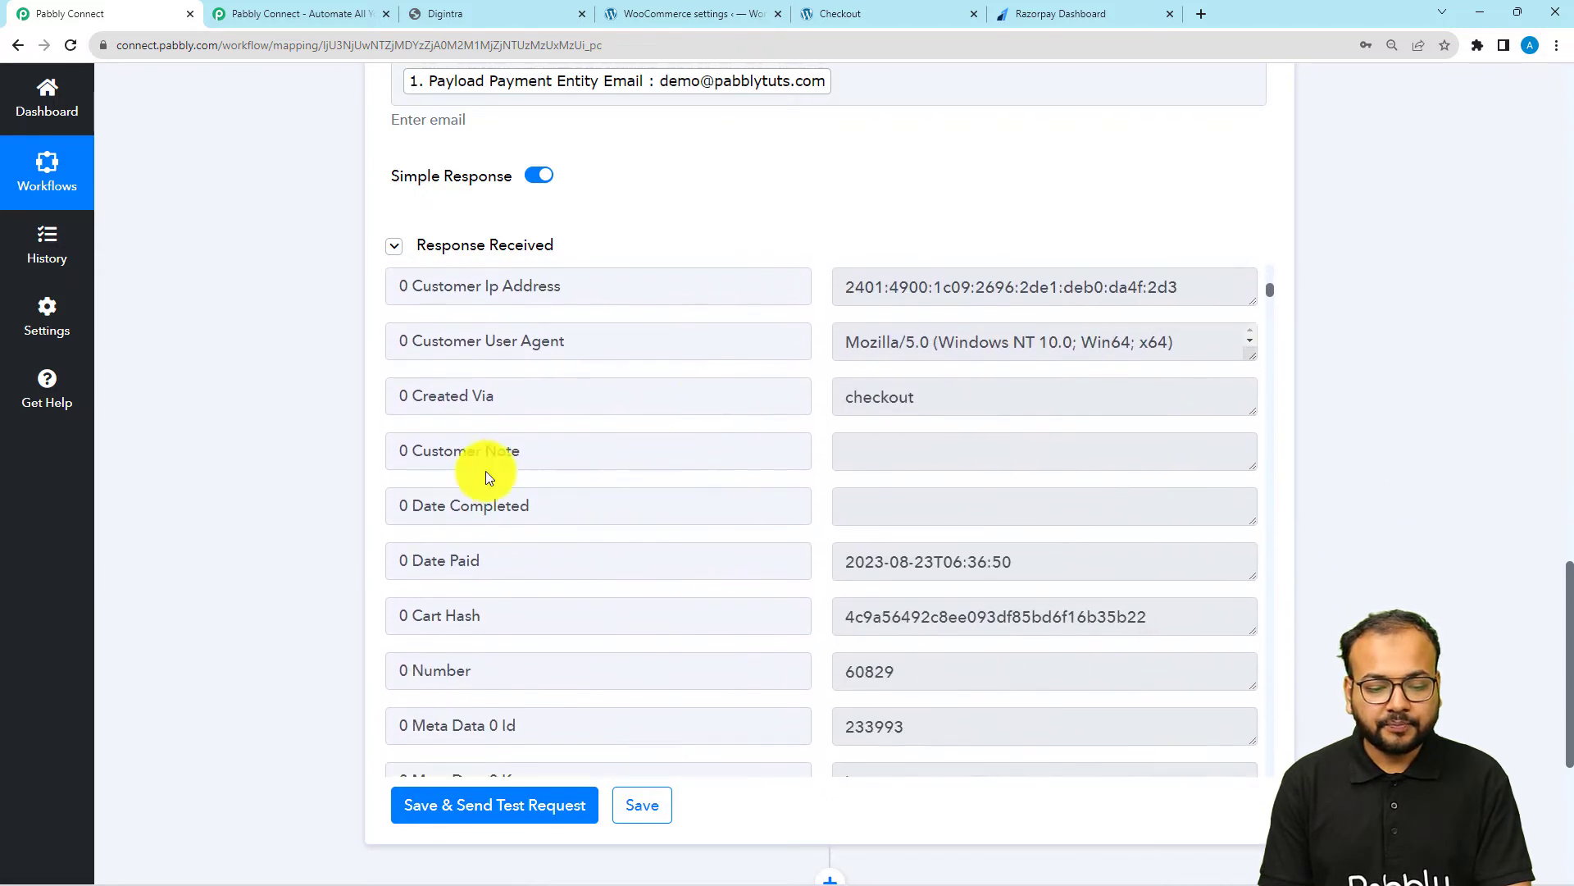
Add a Filter by Pabbly action after the WooCommerce step, declining the browser's offer to update the saved password
{"action": "scroll", "coordinate": [380, 452], "scroll_direction": "down", "scroll_amount": 2}
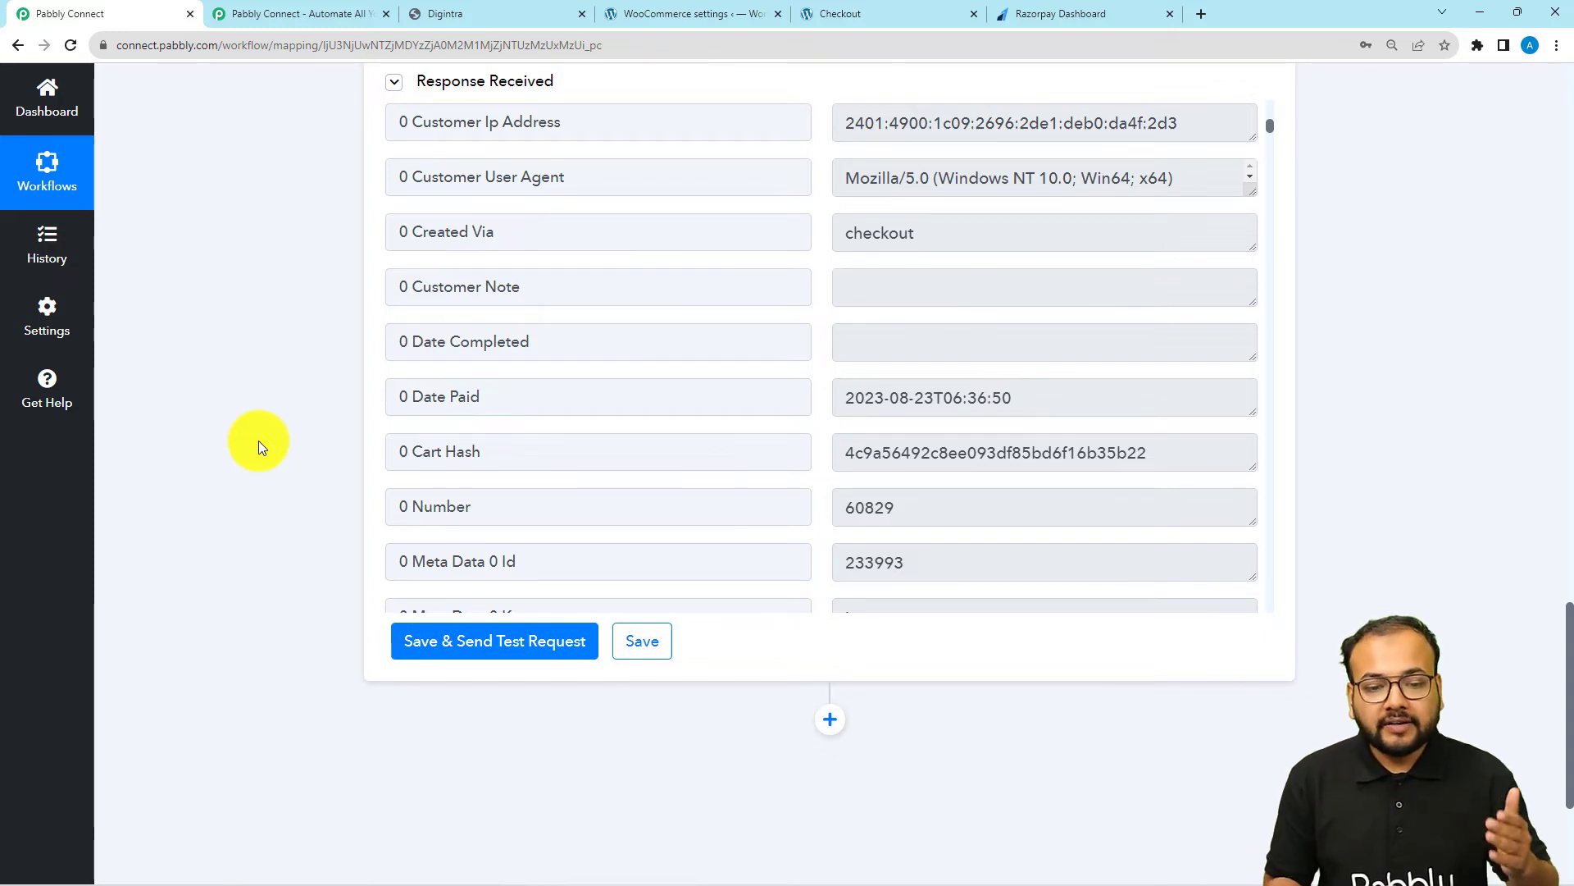
{"action": "scroll", "coordinate": [258, 440], "scroll_direction": "down", "scroll_amount": 4}
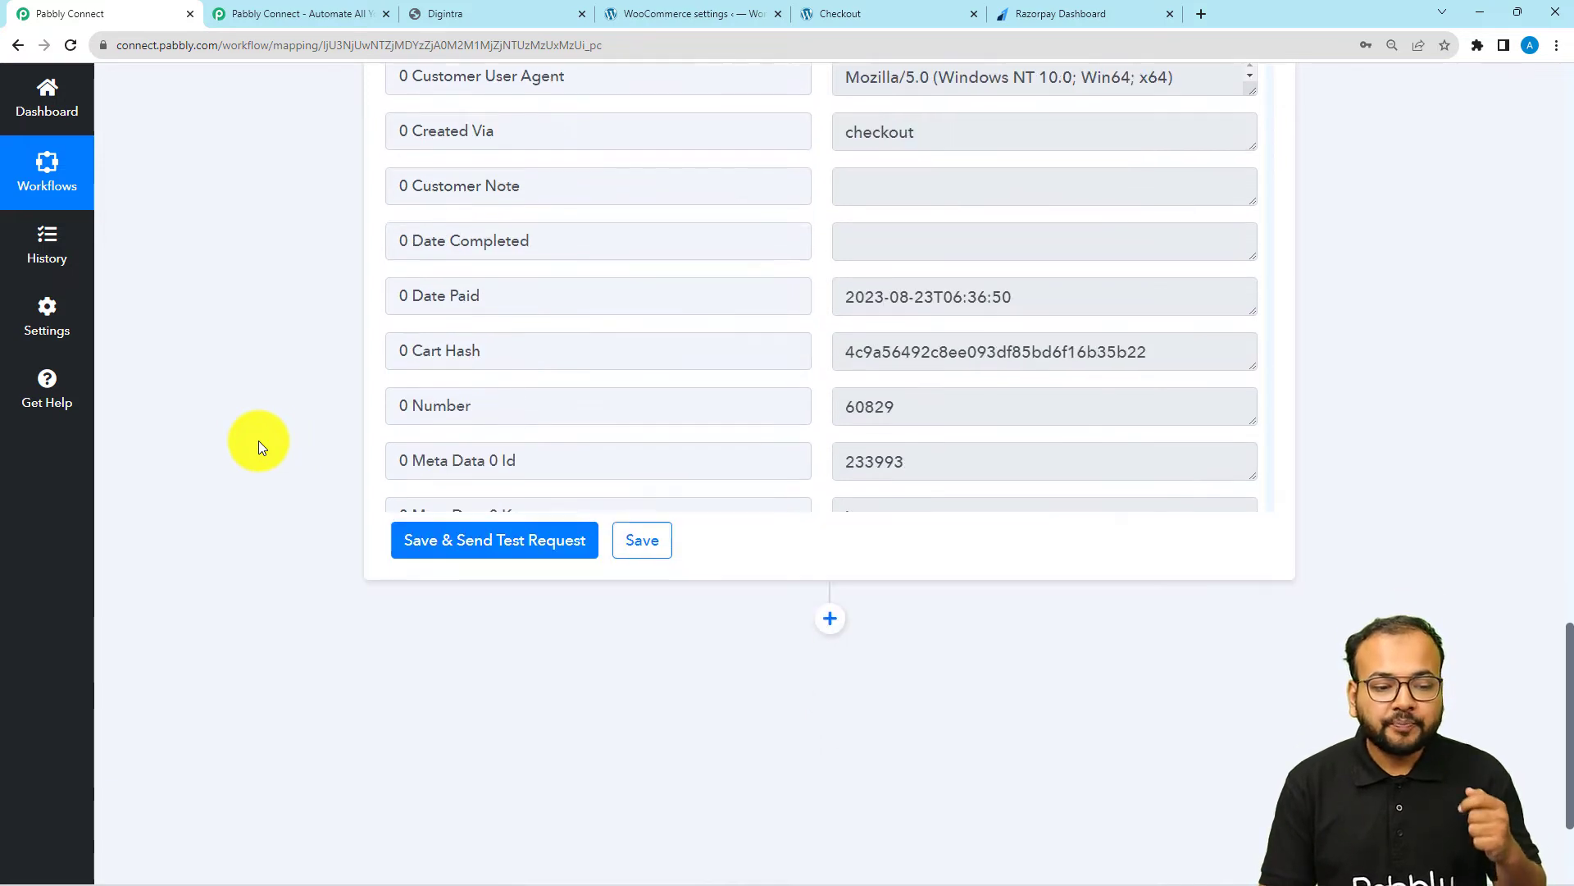
{"action": "left_click", "coordinate": [830, 424]}
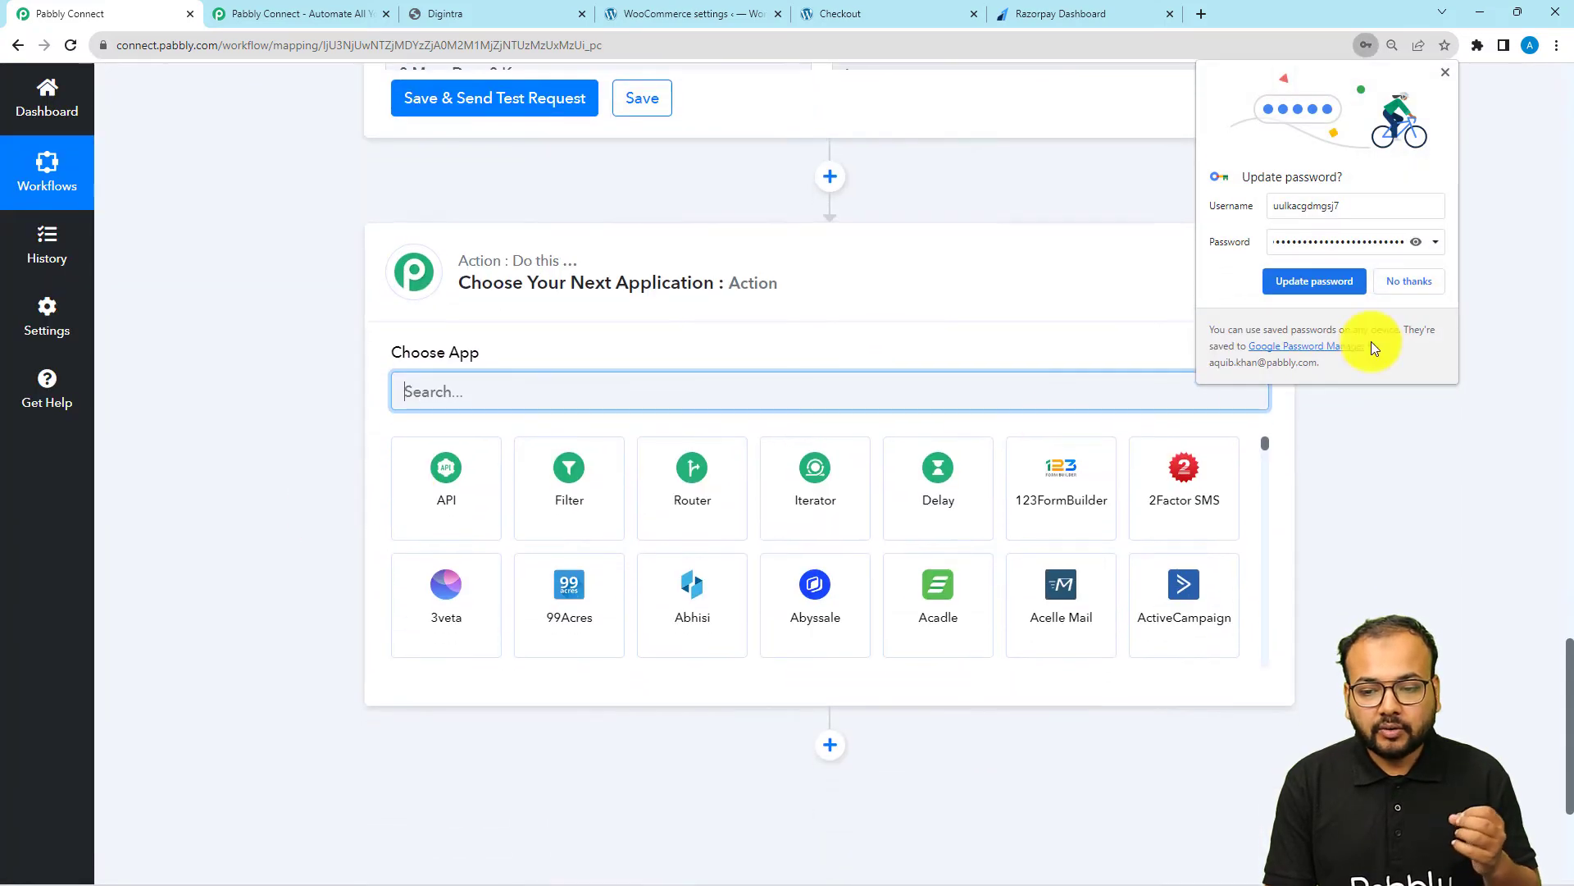
{"action": "left_click", "coordinate": [1407, 281]}
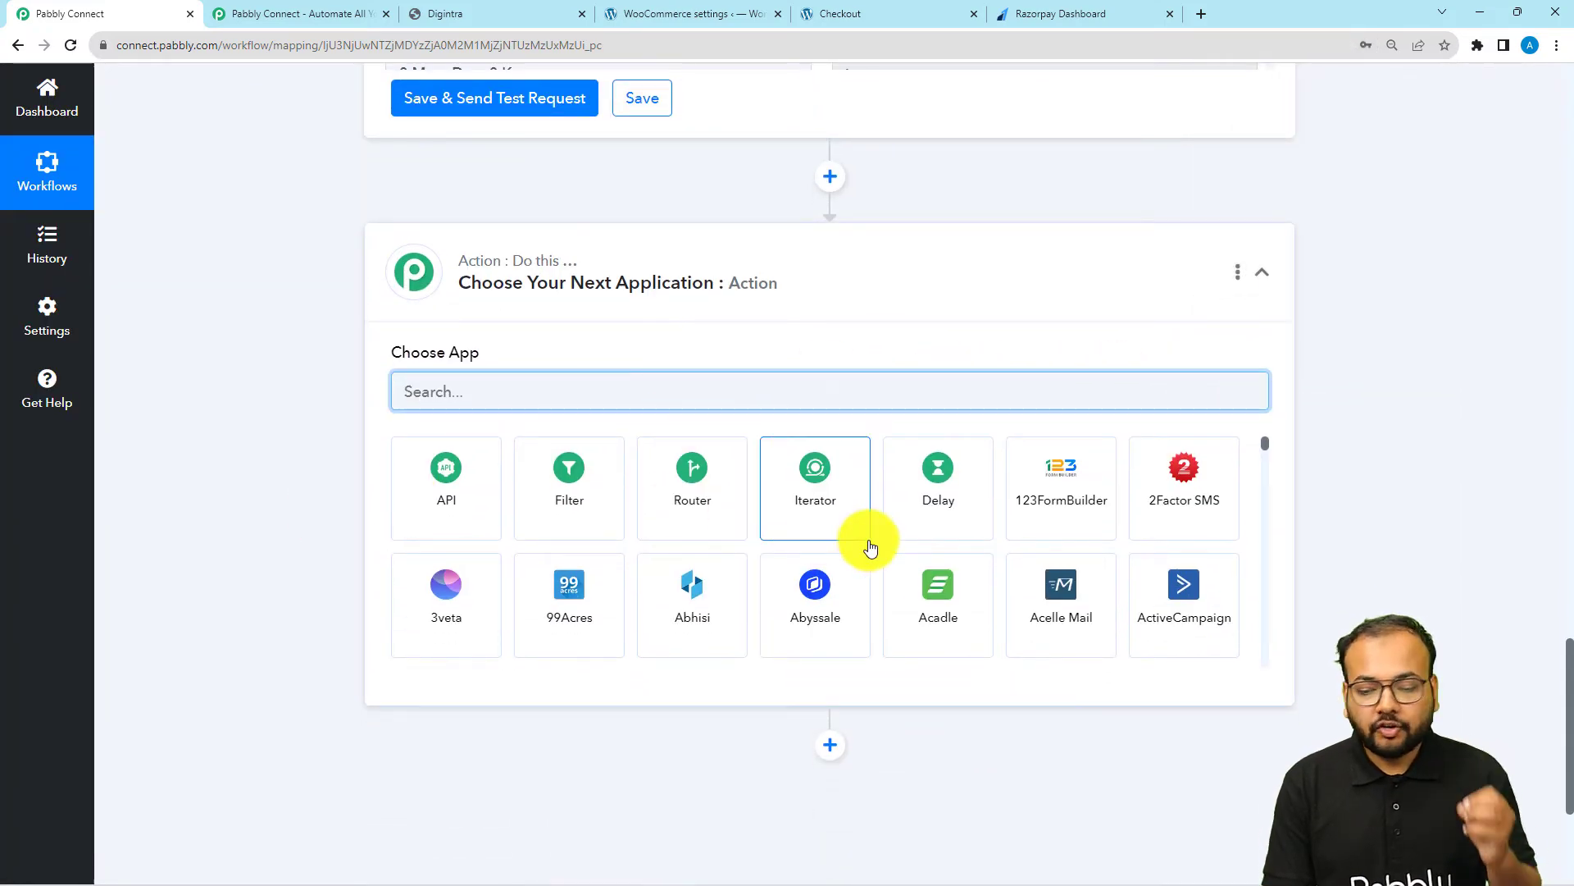
{"action": "left_click", "coordinate": [565, 501]}
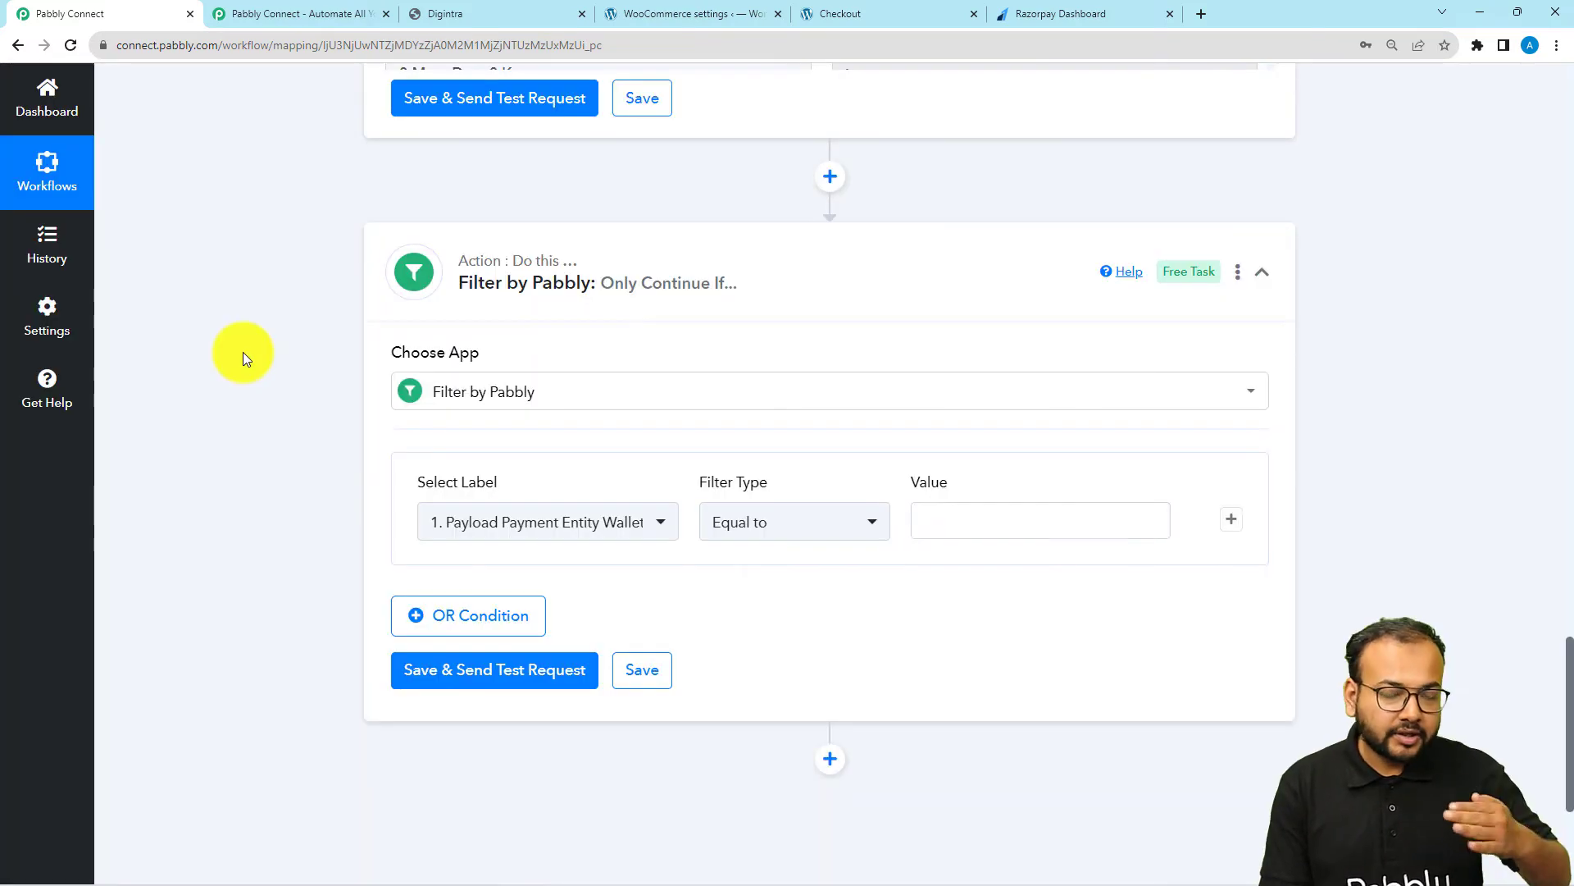
Find the Payment Method field in the retrieved WooCommerce order and set it as the filter's label
{"action": "scroll", "coordinate": [242, 357], "scroll_direction": "down", "scroll_amount": 1}
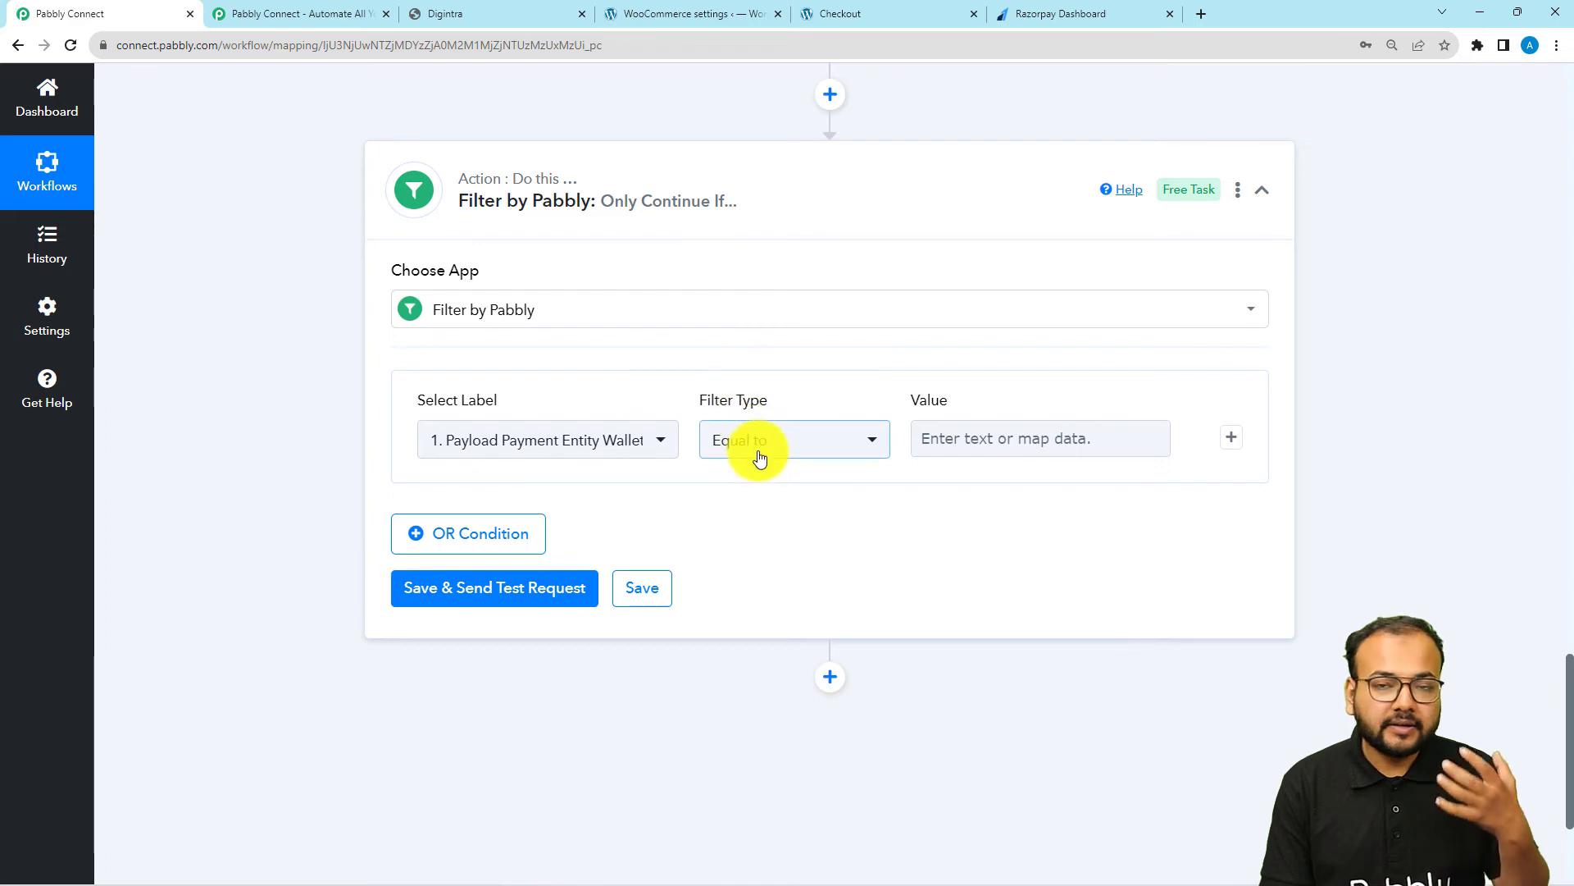
{"action": "scroll", "coordinate": [366, 456], "scroll_direction": "up", "scroll_amount": 8}
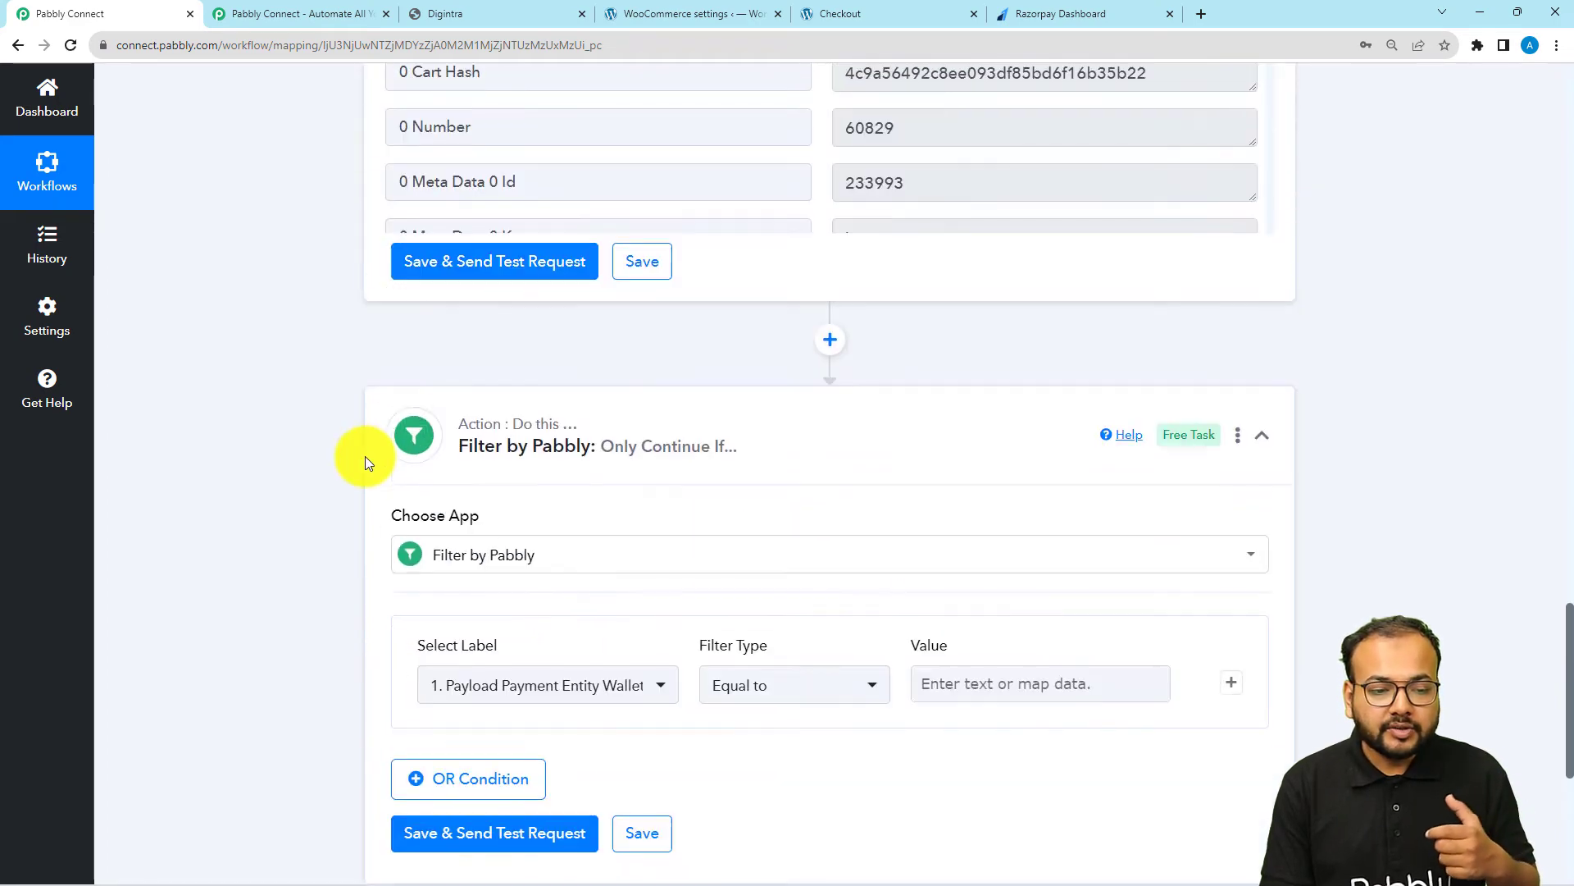
{"action": "scroll", "coordinate": [366, 456], "scroll_direction": "up", "scroll_amount": 1}
{"action": "scroll", "coordinate": [576, 446], "scroll_direction": "up", "scroll_amount": 6}
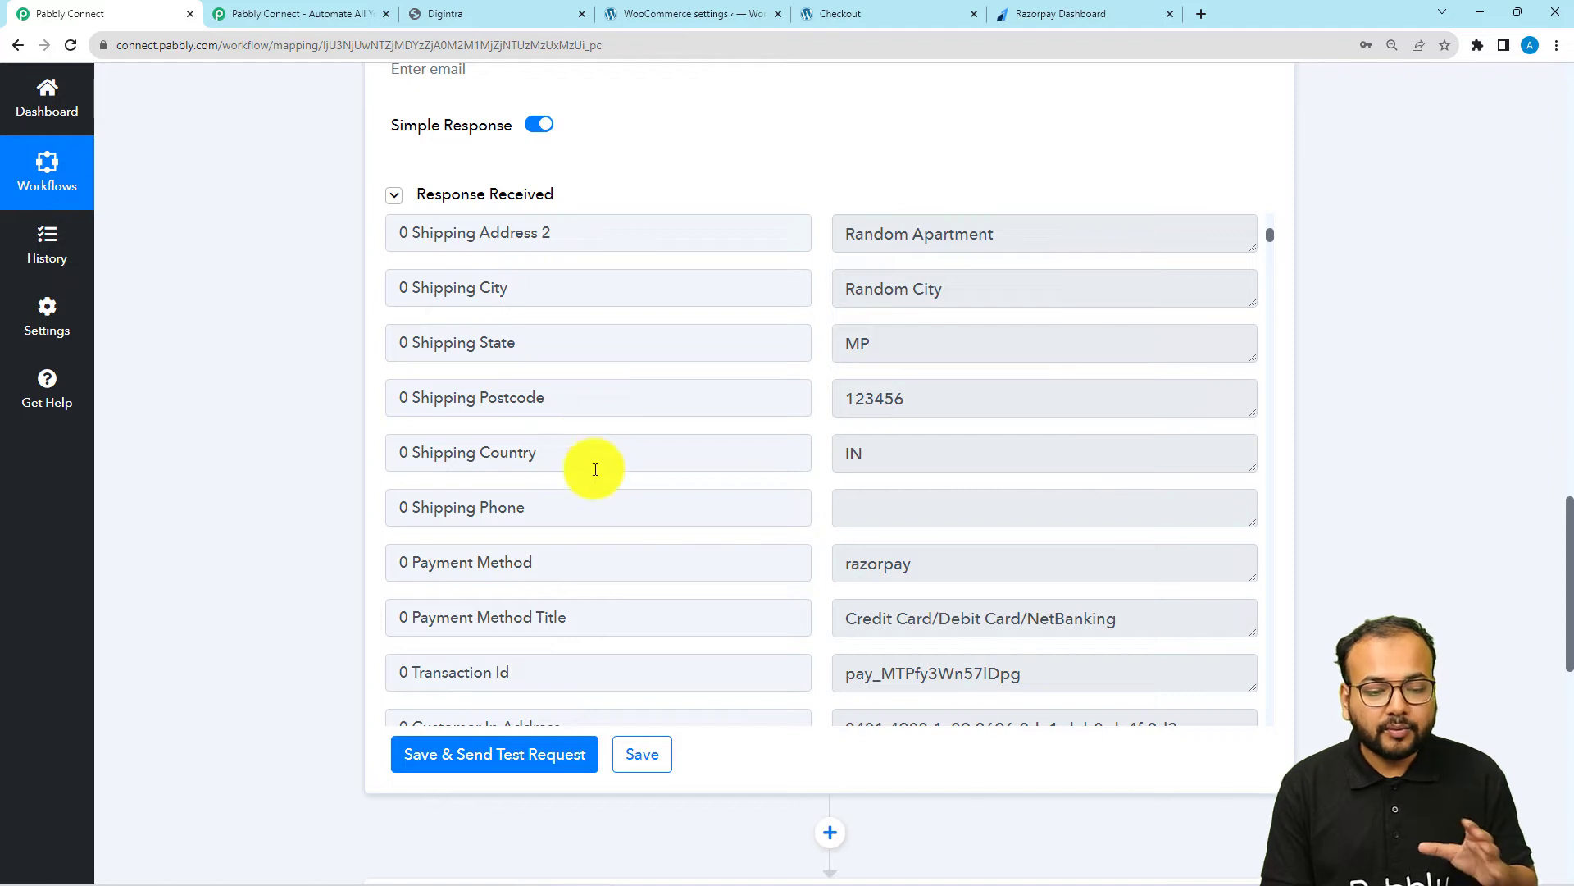
{"action": "left_click_drag", "start_coordinate": [414, 558], "coordinate": [904, 551]}
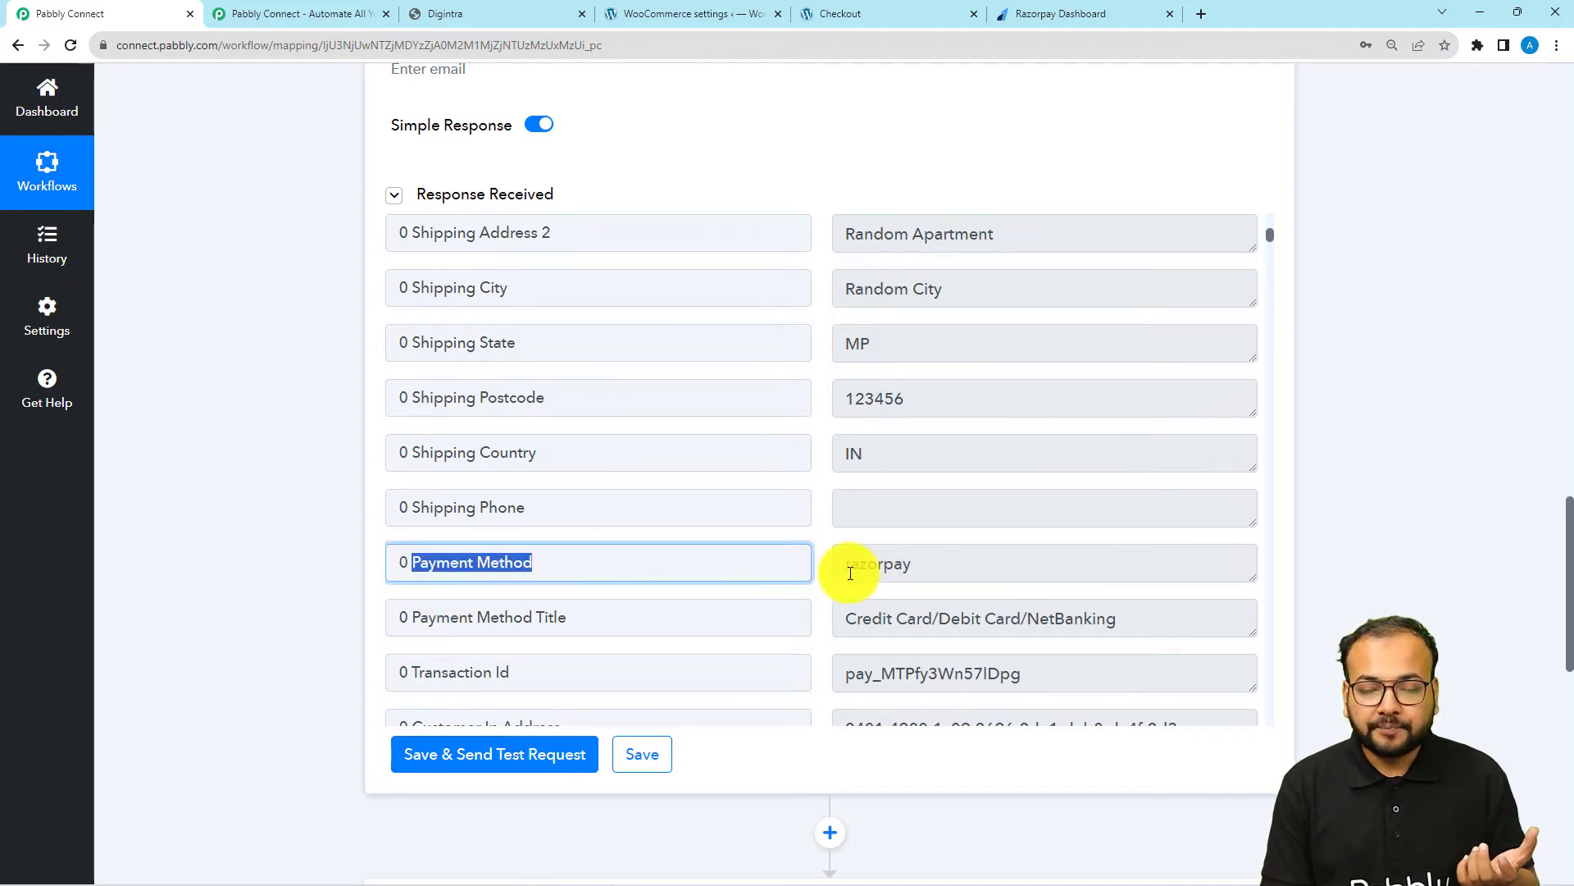
{"action": "scroll", "coordinate": [373, 566], "scroll_direction": "down", "scroll_amount": 2}
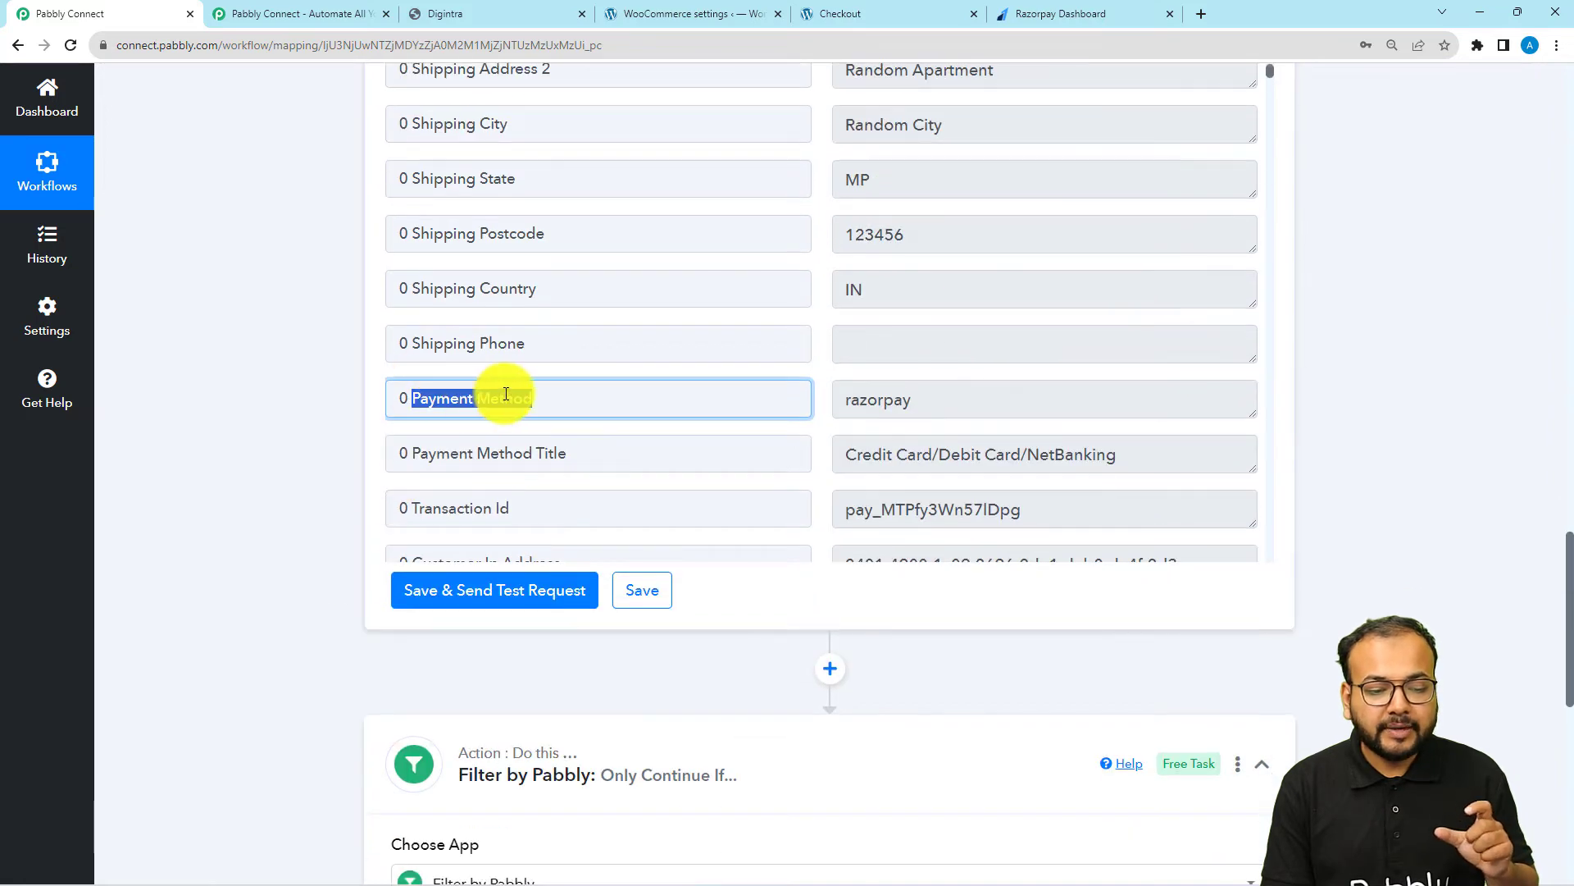
{"action": "scroll", "coordinate": [290, 461], "scroll_direction": "down", "scroll_amount": 7}
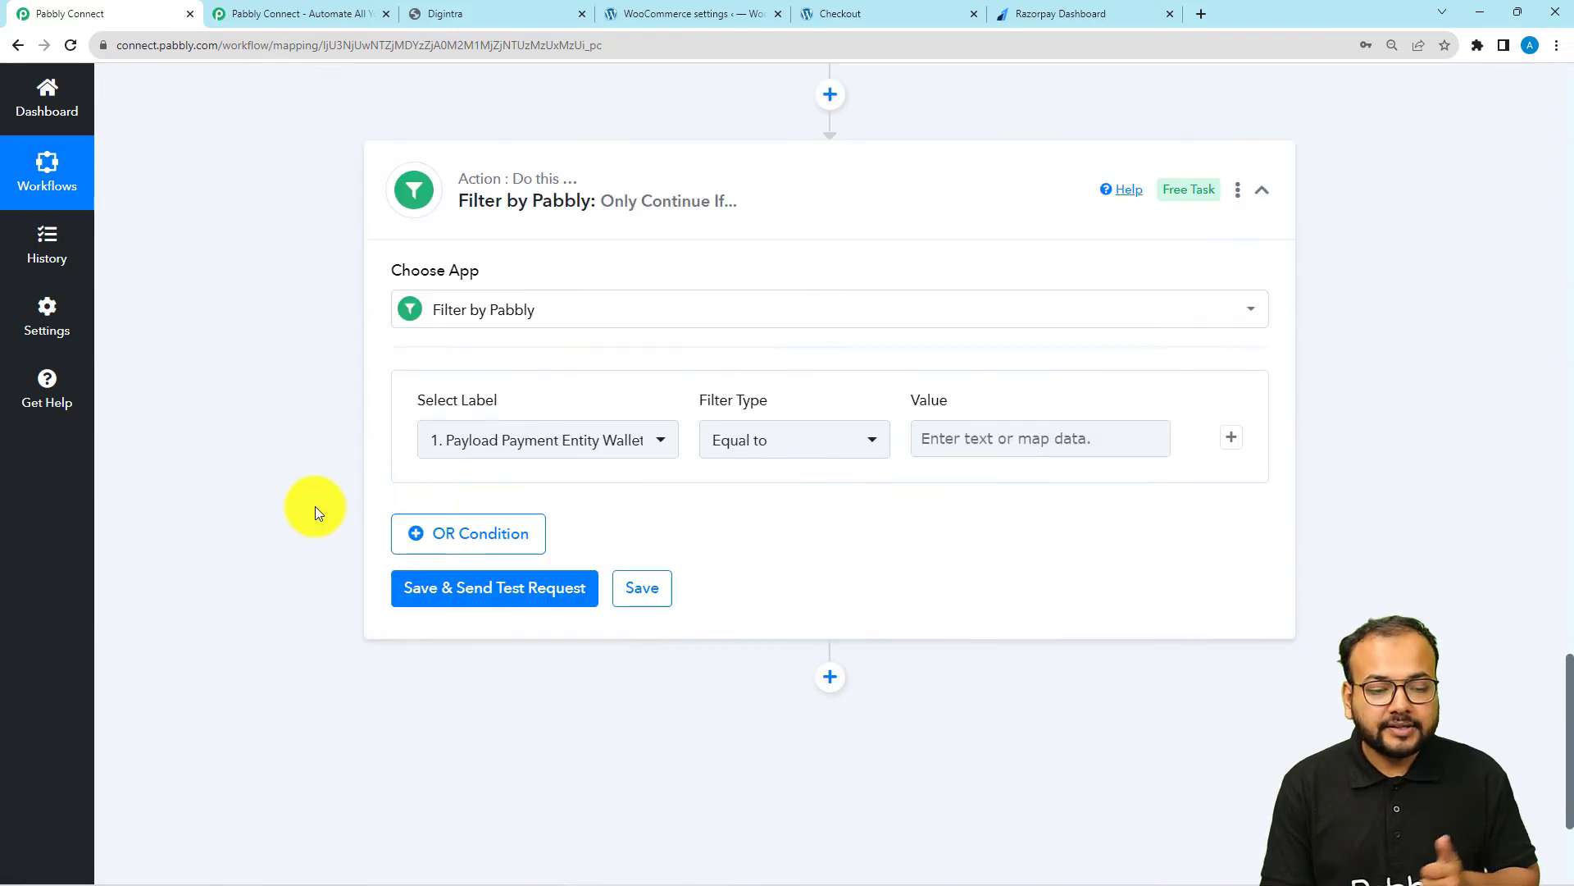
{"action": "left_click", "coordinate": [487, 446]}
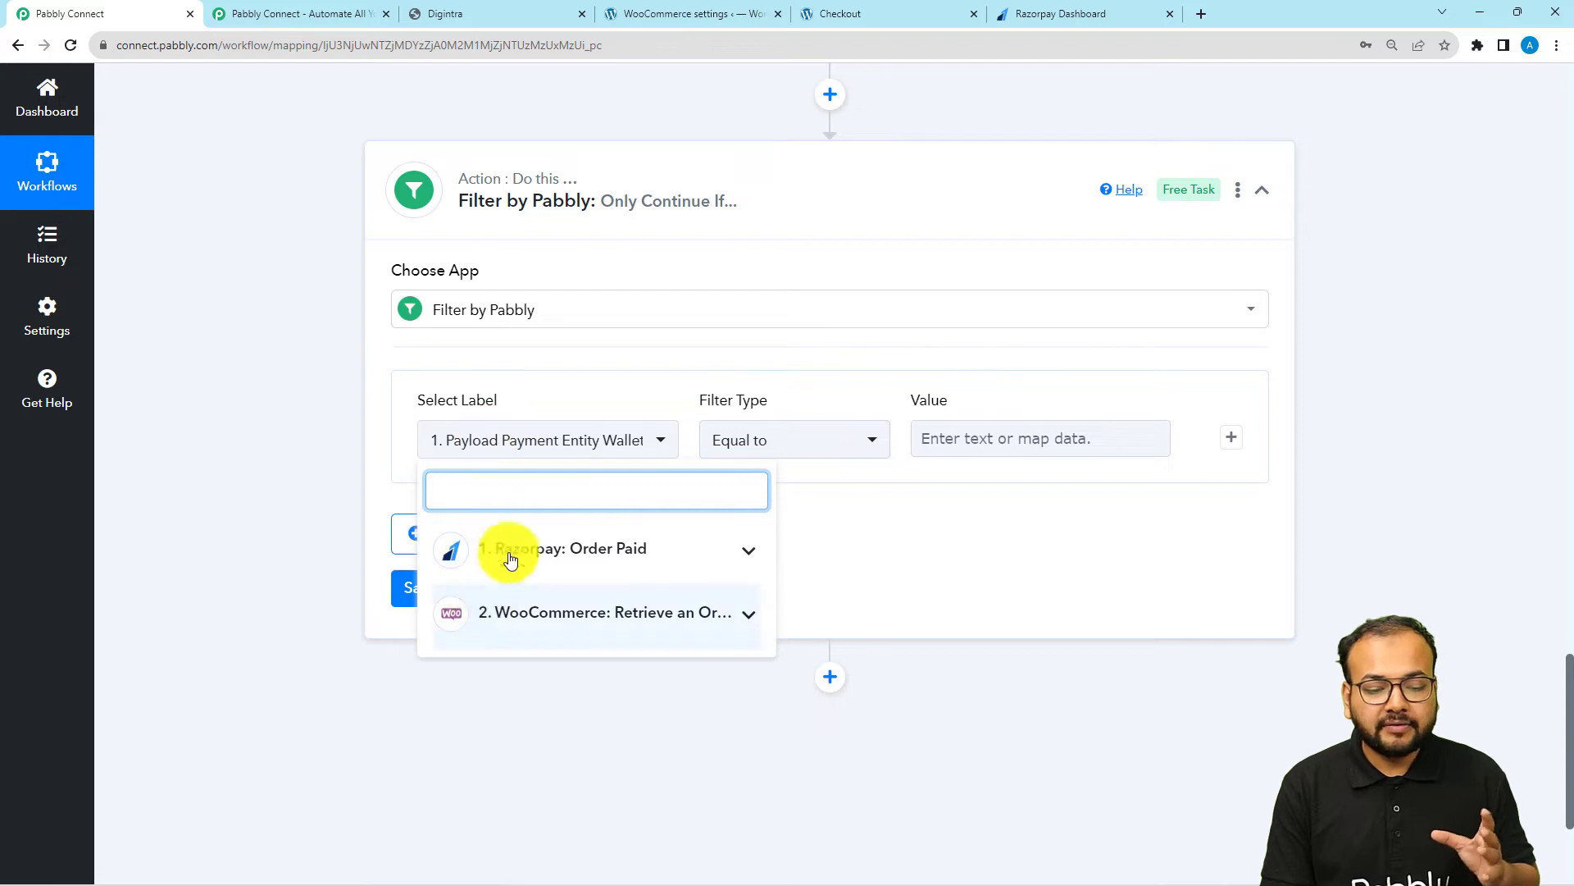
{"action": "left_click", "coordinate": [528, 629]}
{"action": "scroll", "coordinate": [521, 667], "scroll_direction": "down", "scroll_amount": 3}
{"action": "scroll", "coordinate": [524, 671], "scroll_direction": "down", "scroll_amount": 6}
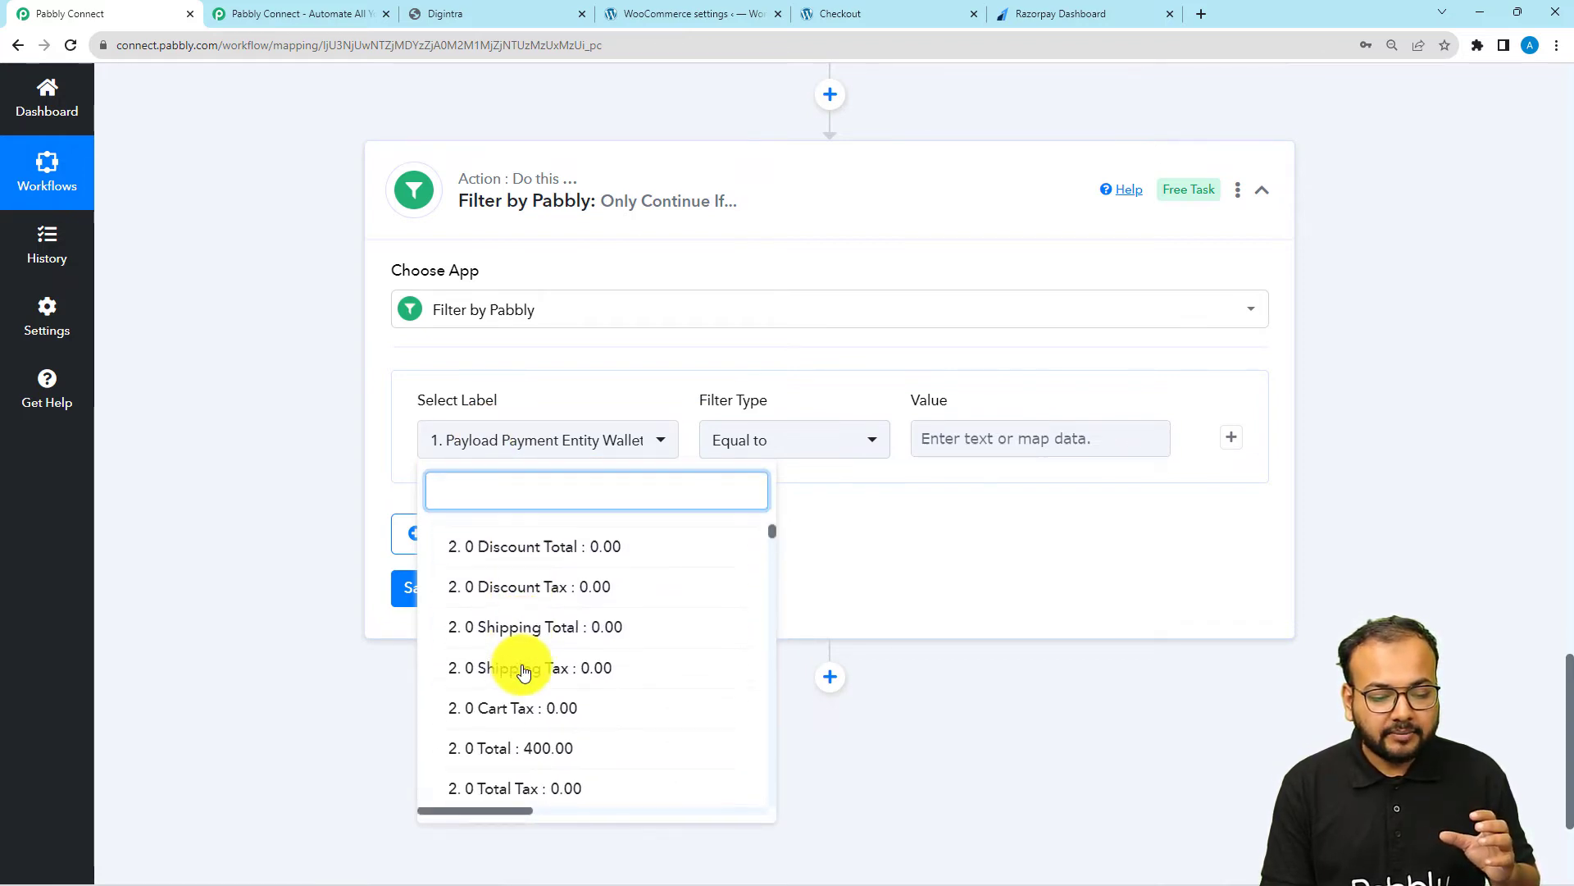
{"action": "scroll", "coordinate": [524, 670], "scroll_direction": "down", "scroll_amount": 7}
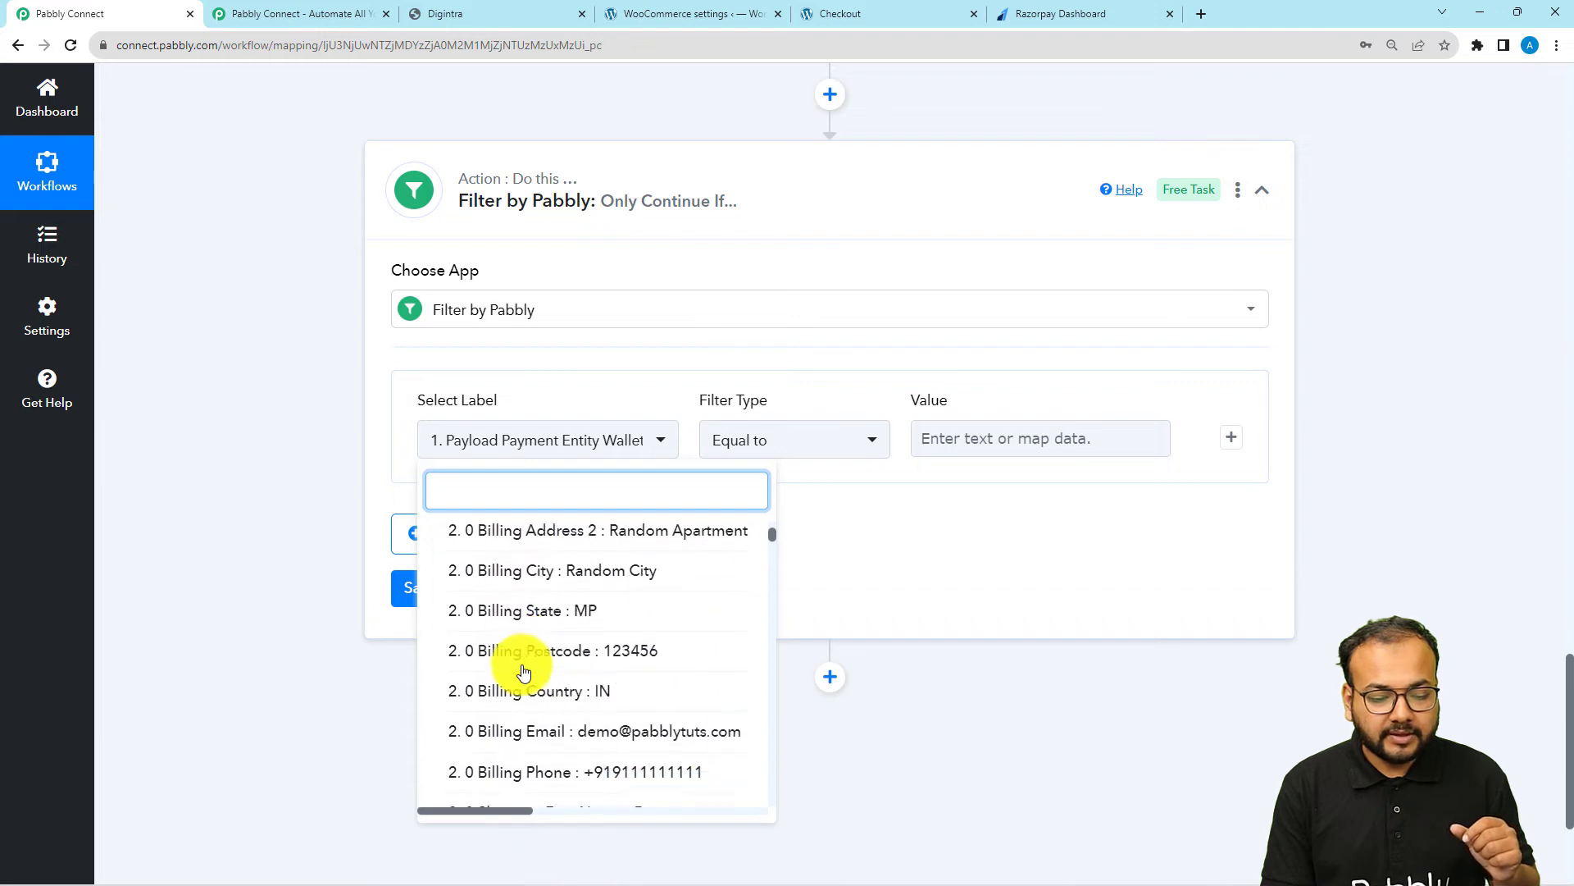
{"action": "scroll", "coordinate": [524, 670], "scroll_direction": "down", "scroll_amount": 4}
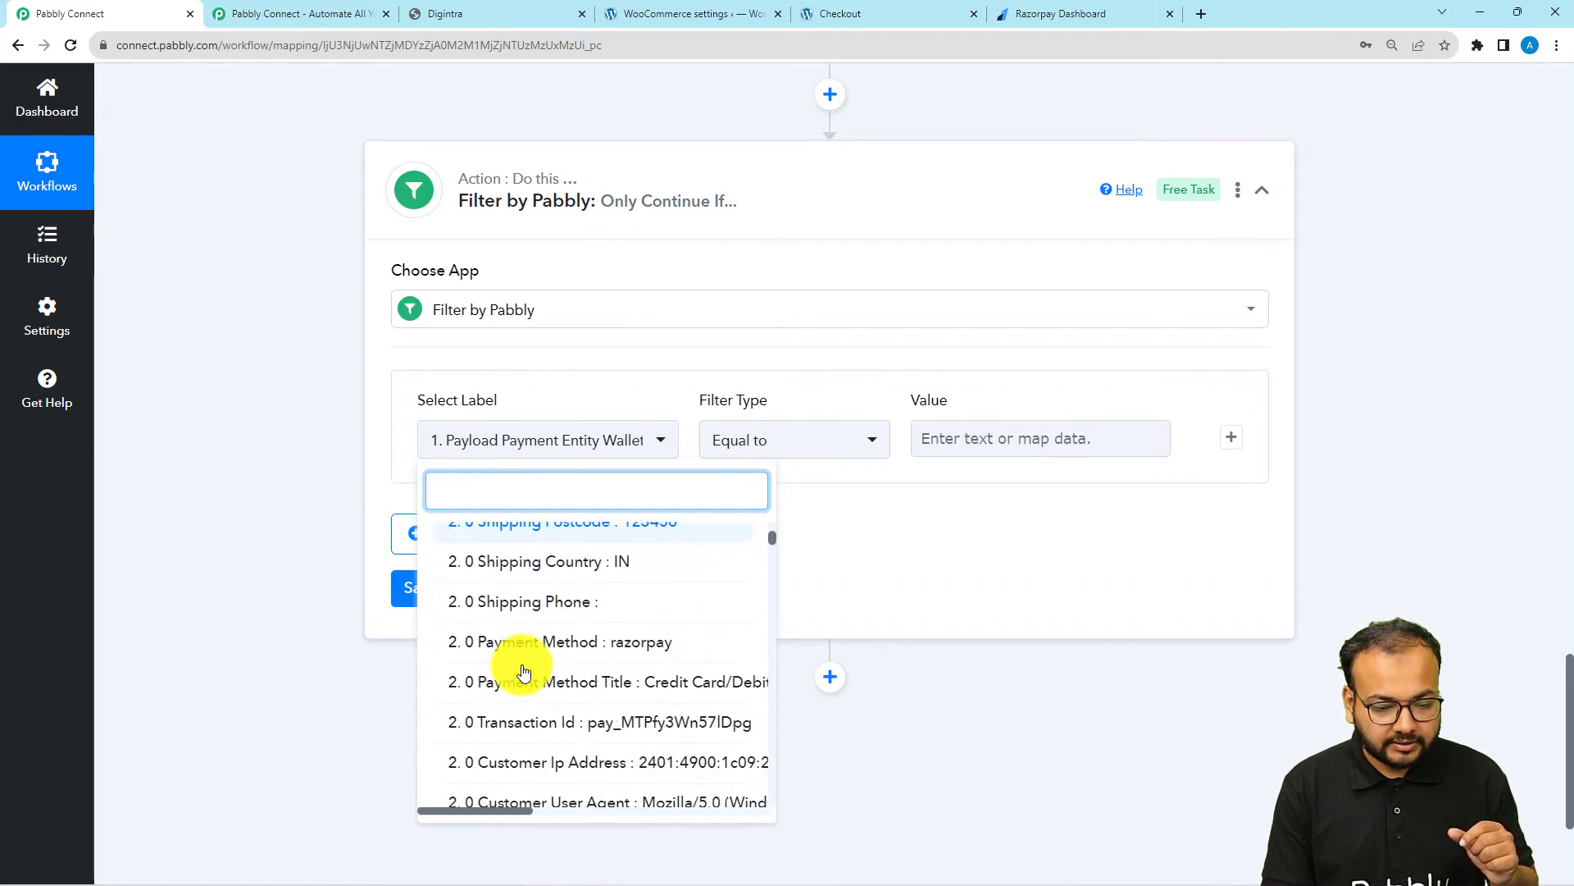
{"action": "left_click", "coordinate": [583, 557]}
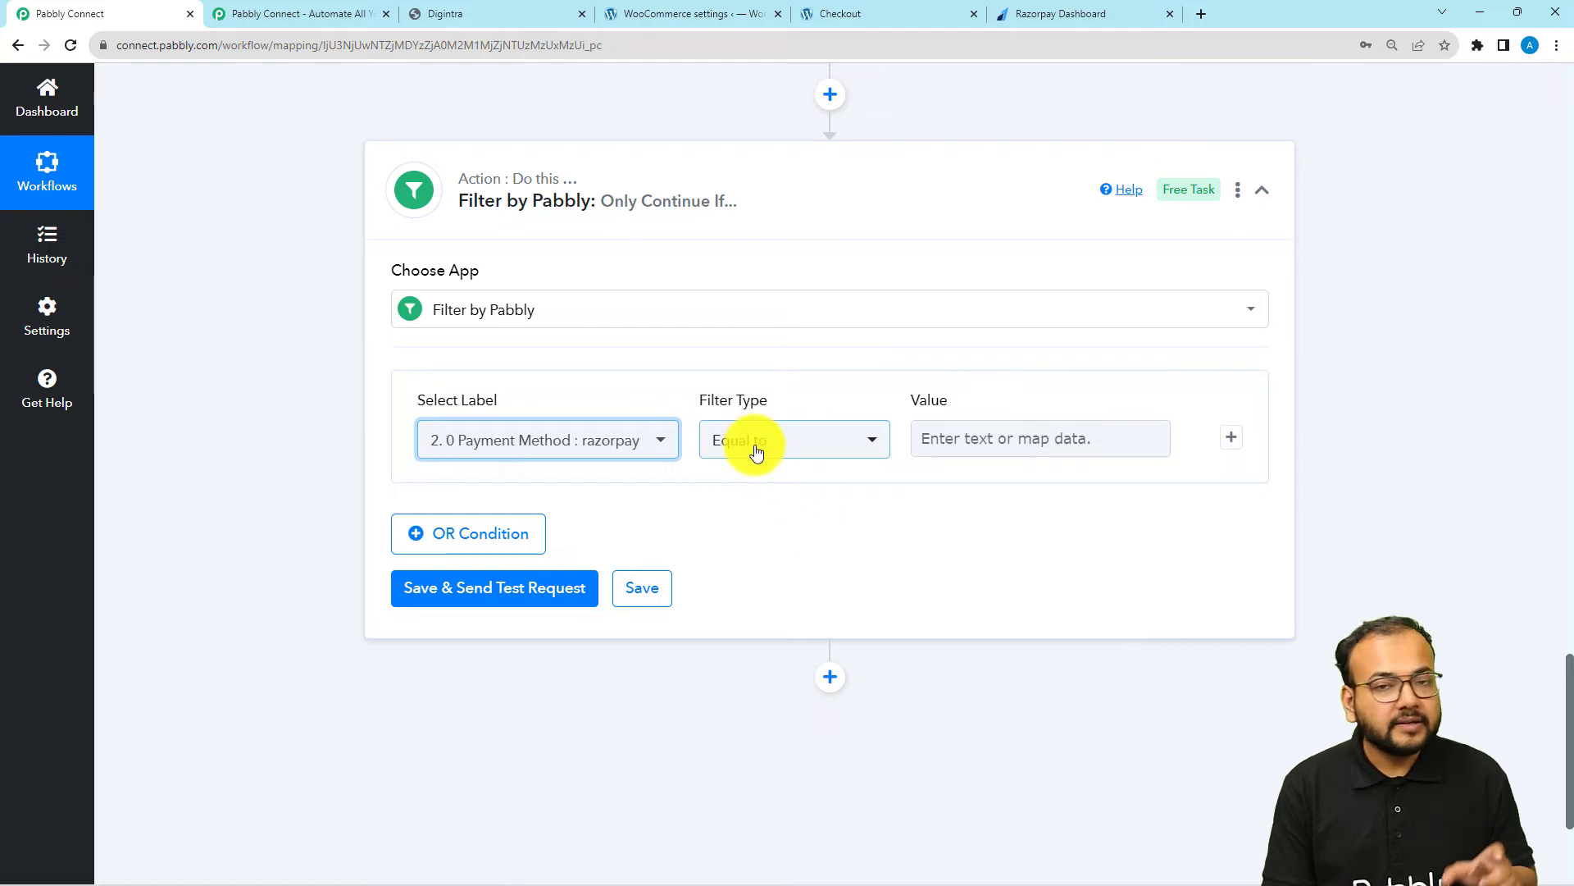
Set the filter's value to razorpay, then save the condition and send a test request
{"action": "left_click", "coordinate": [938, 439]}
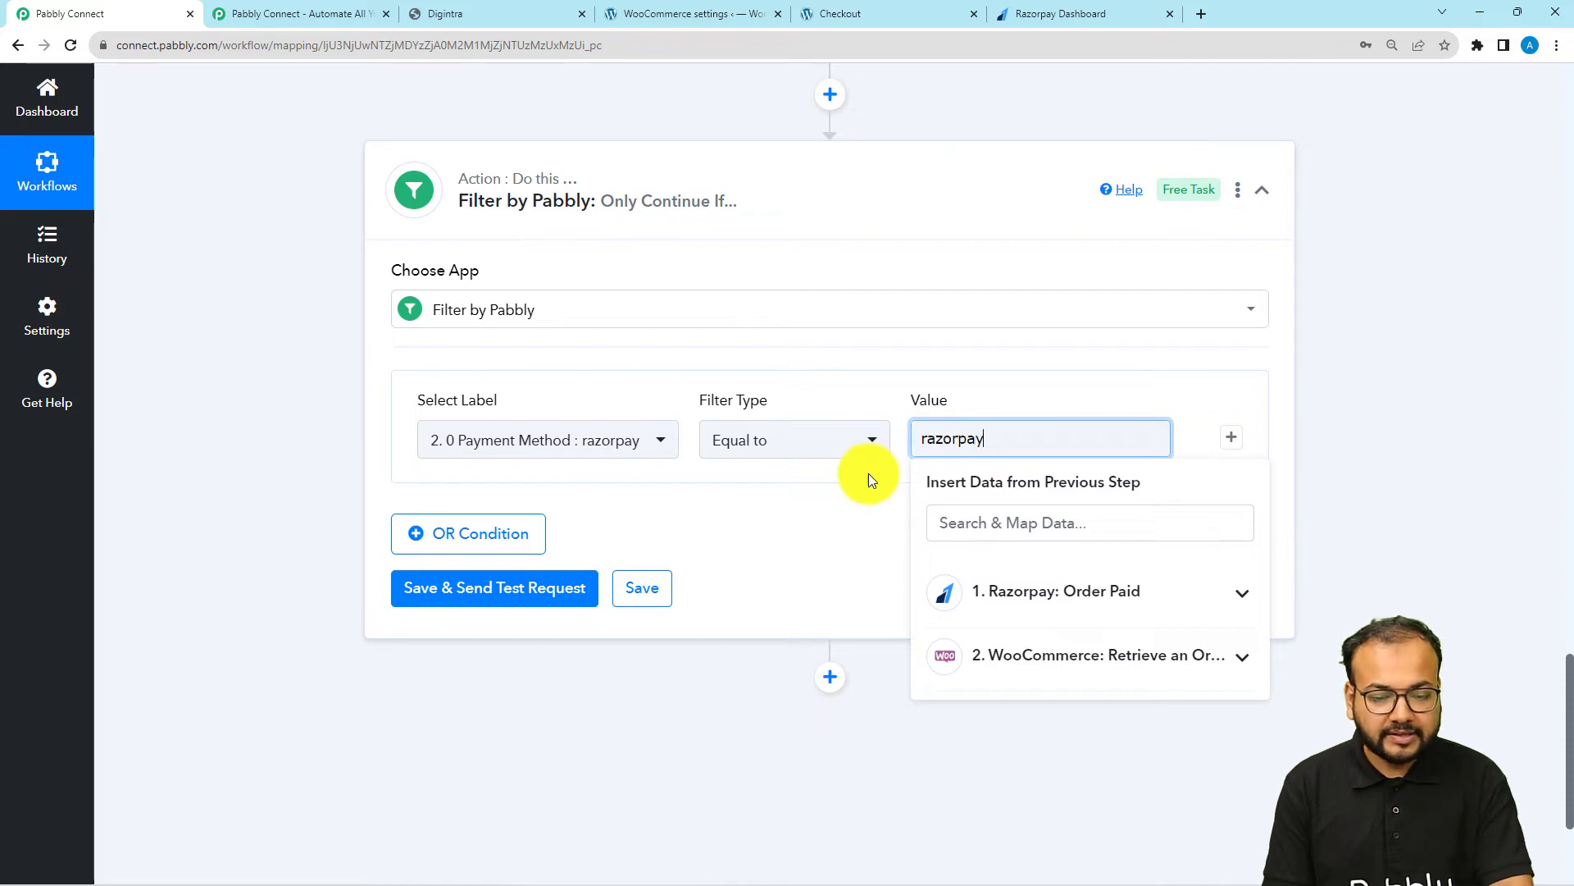
{"action": "left_click", "coordinate": [834, 513]}
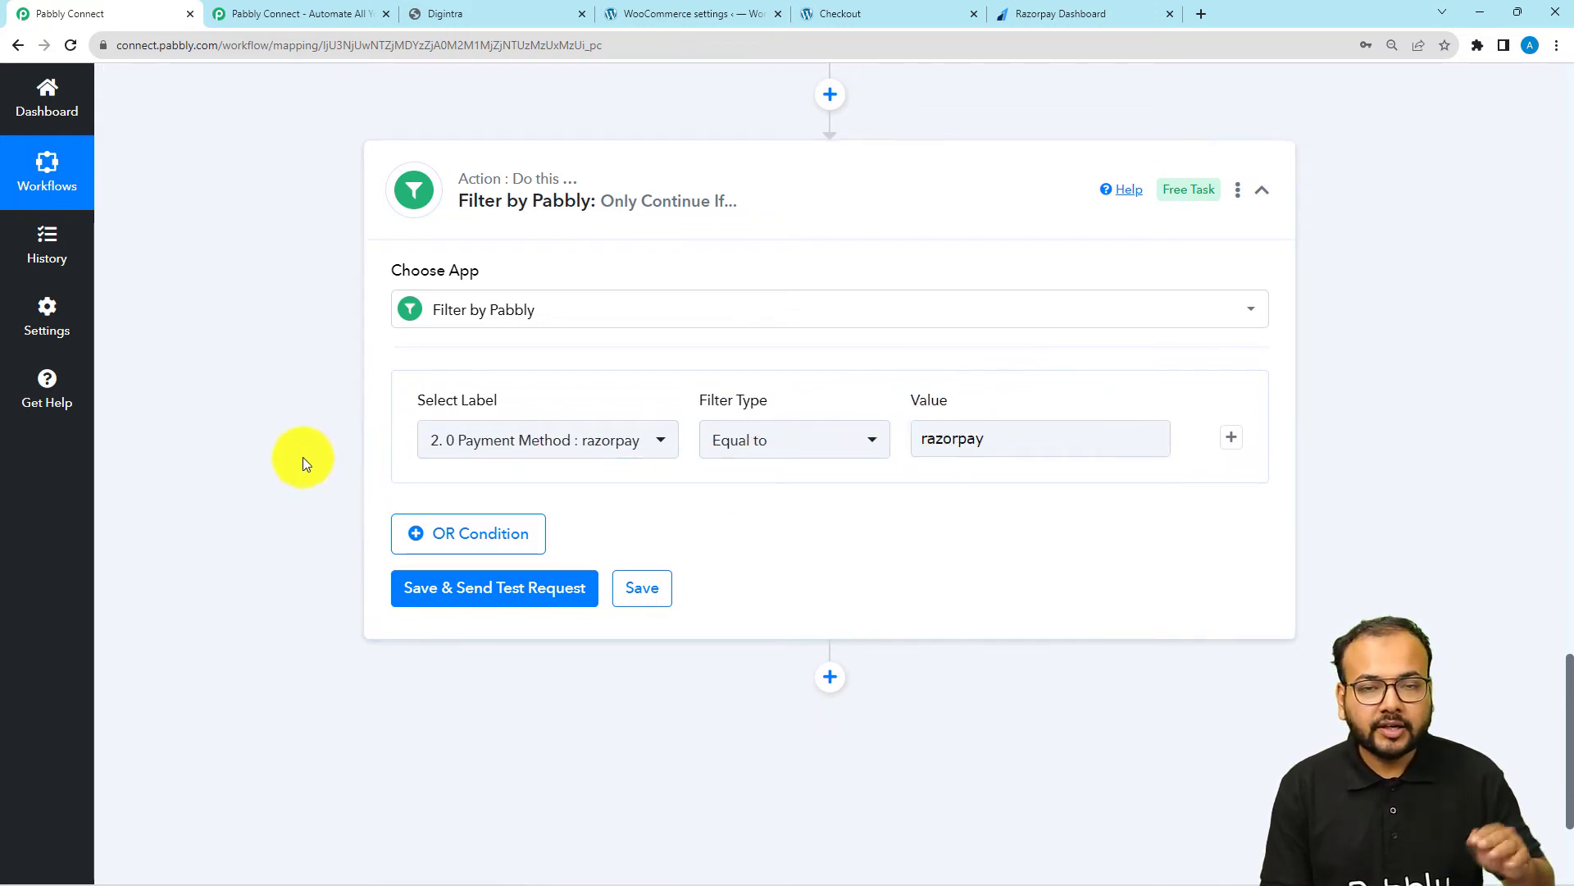
{"action": "left_click", "coordinate": [427, 594]}
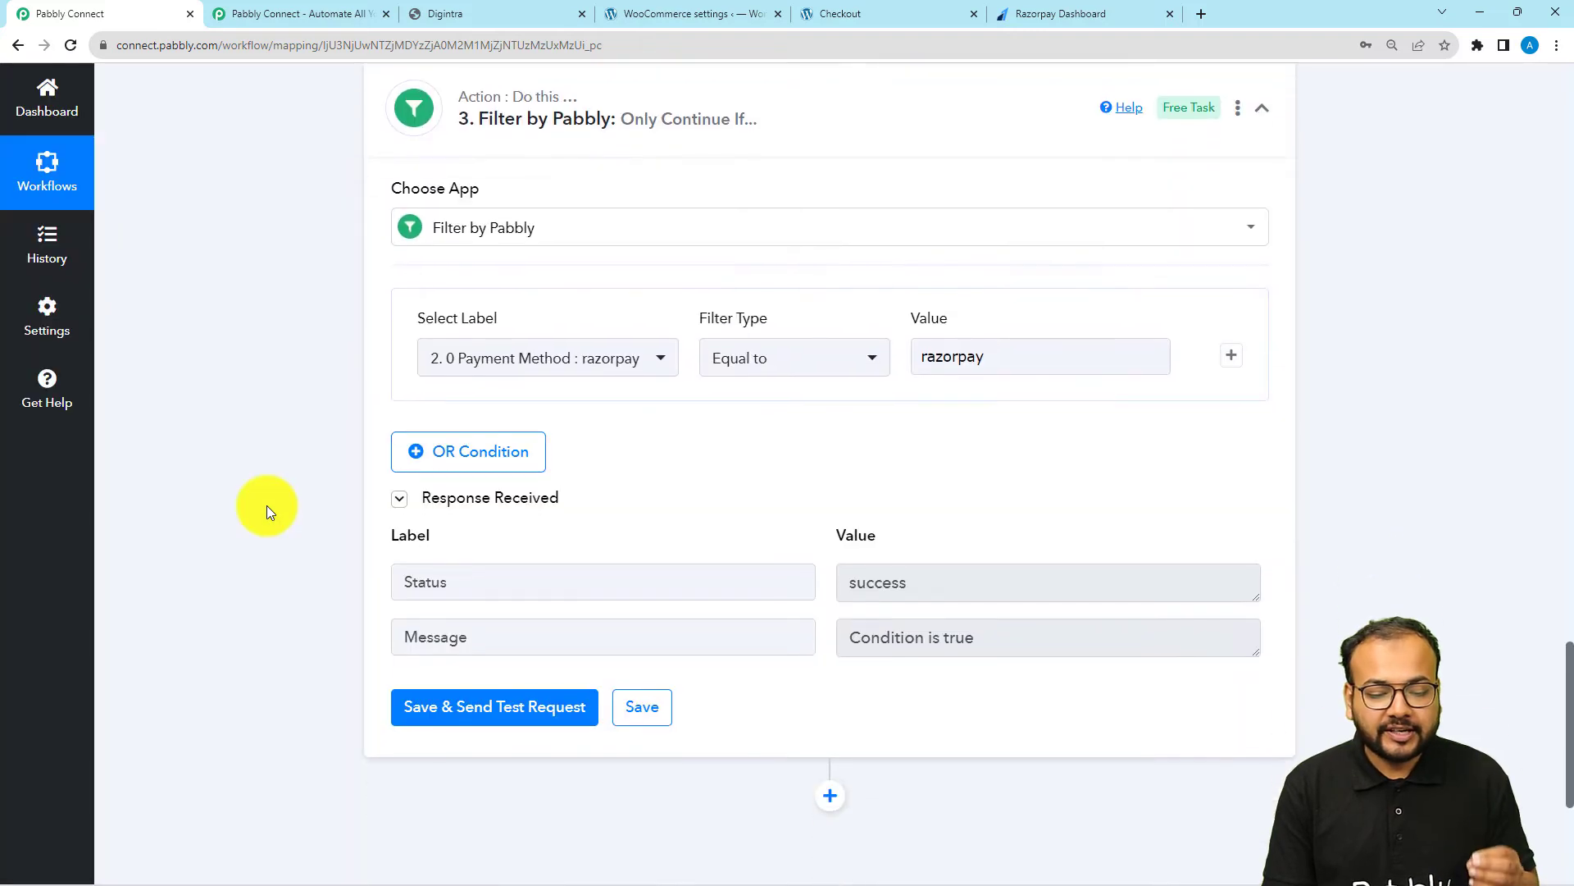
Add an MSG24x7 (Official WhatsApp Business API) action after the filter, with Send WhatsApp Template as its event
{"action": "scroll", "coordinate": [405, 421], "scroll_direction": "down", "scroll_amount": 2}
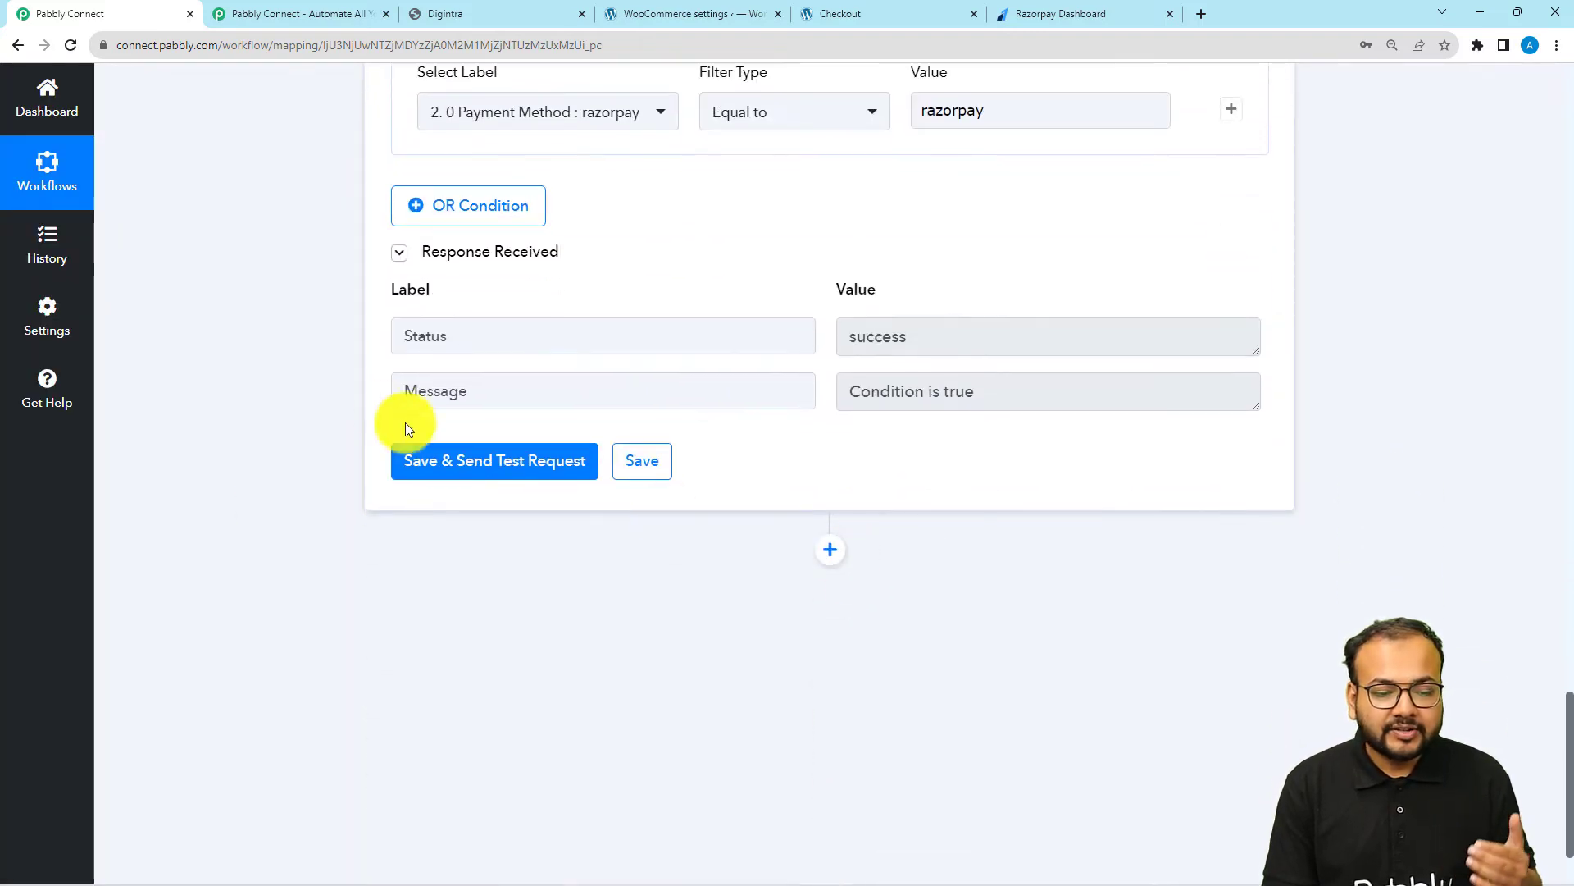
{"action": "scroll", "coordinate": [337, 392], "scroll_direction": "down", "scroll_amount": 1}
{"action": "scroll", "coordinate": [337, 392], "scroll_direction": "down", "scroll_amount": 1}
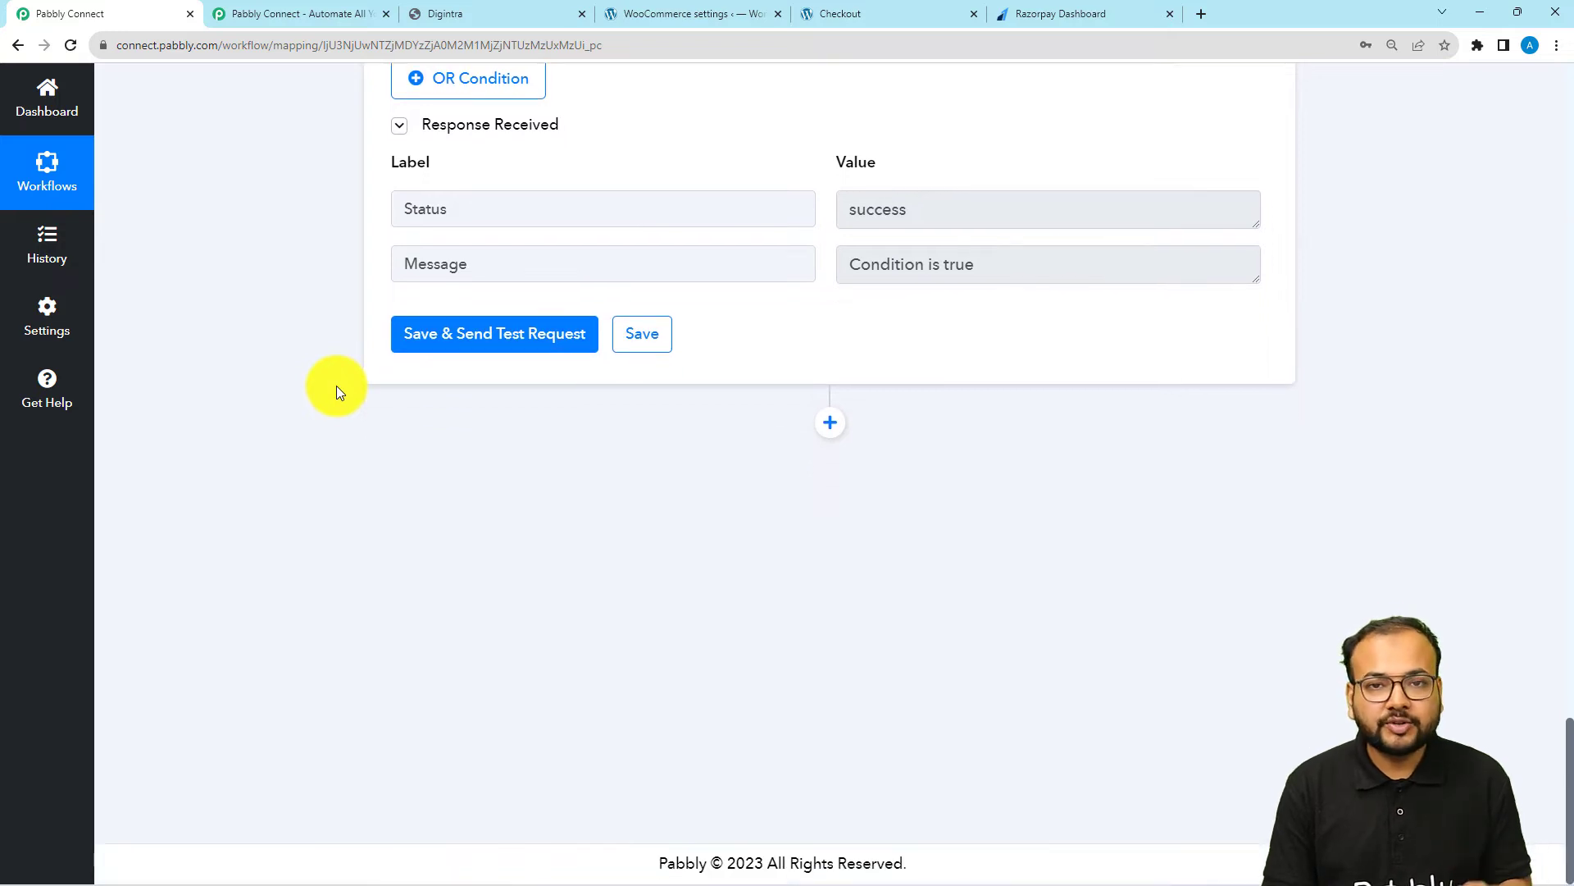
{"action": "left_click", "coordinate": [830, 426]}
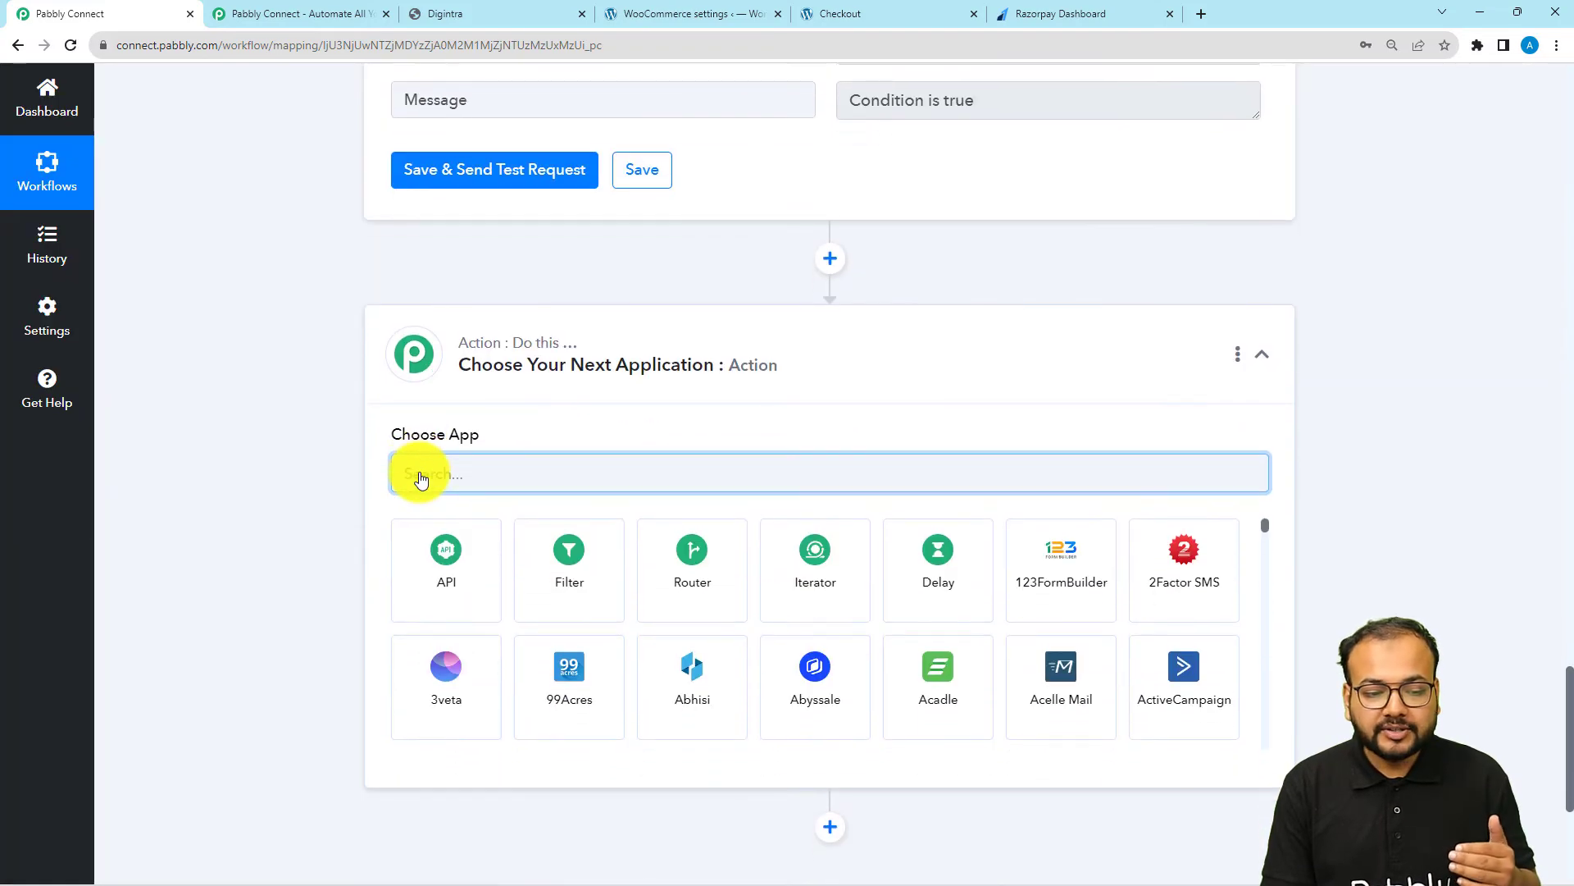
{"action": "type", "text": "m"}
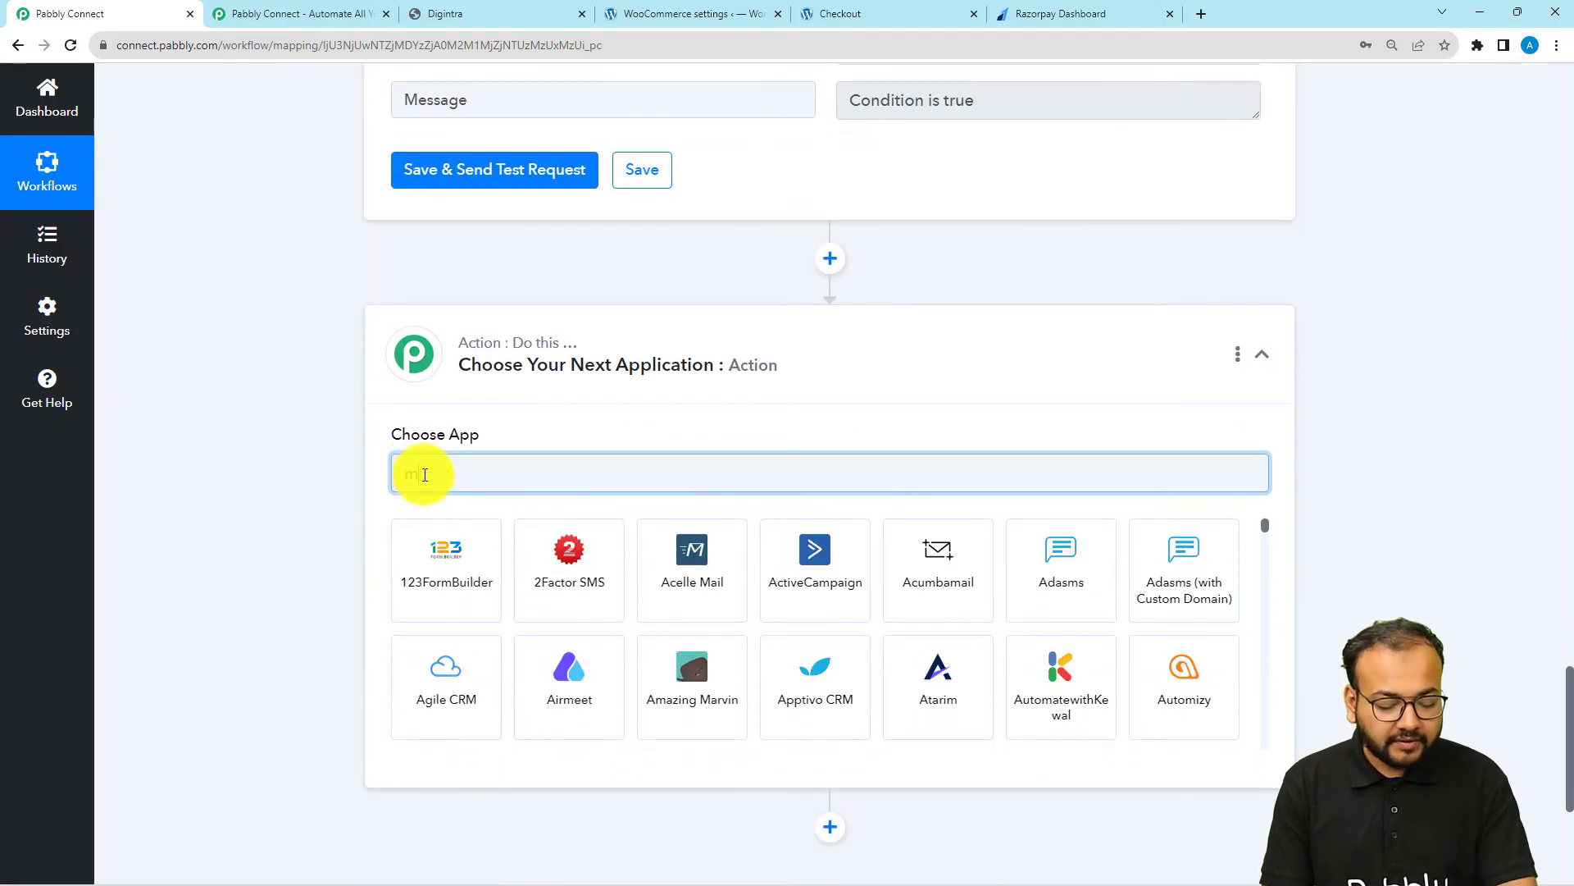
{"action": "type", "text": "sg"}
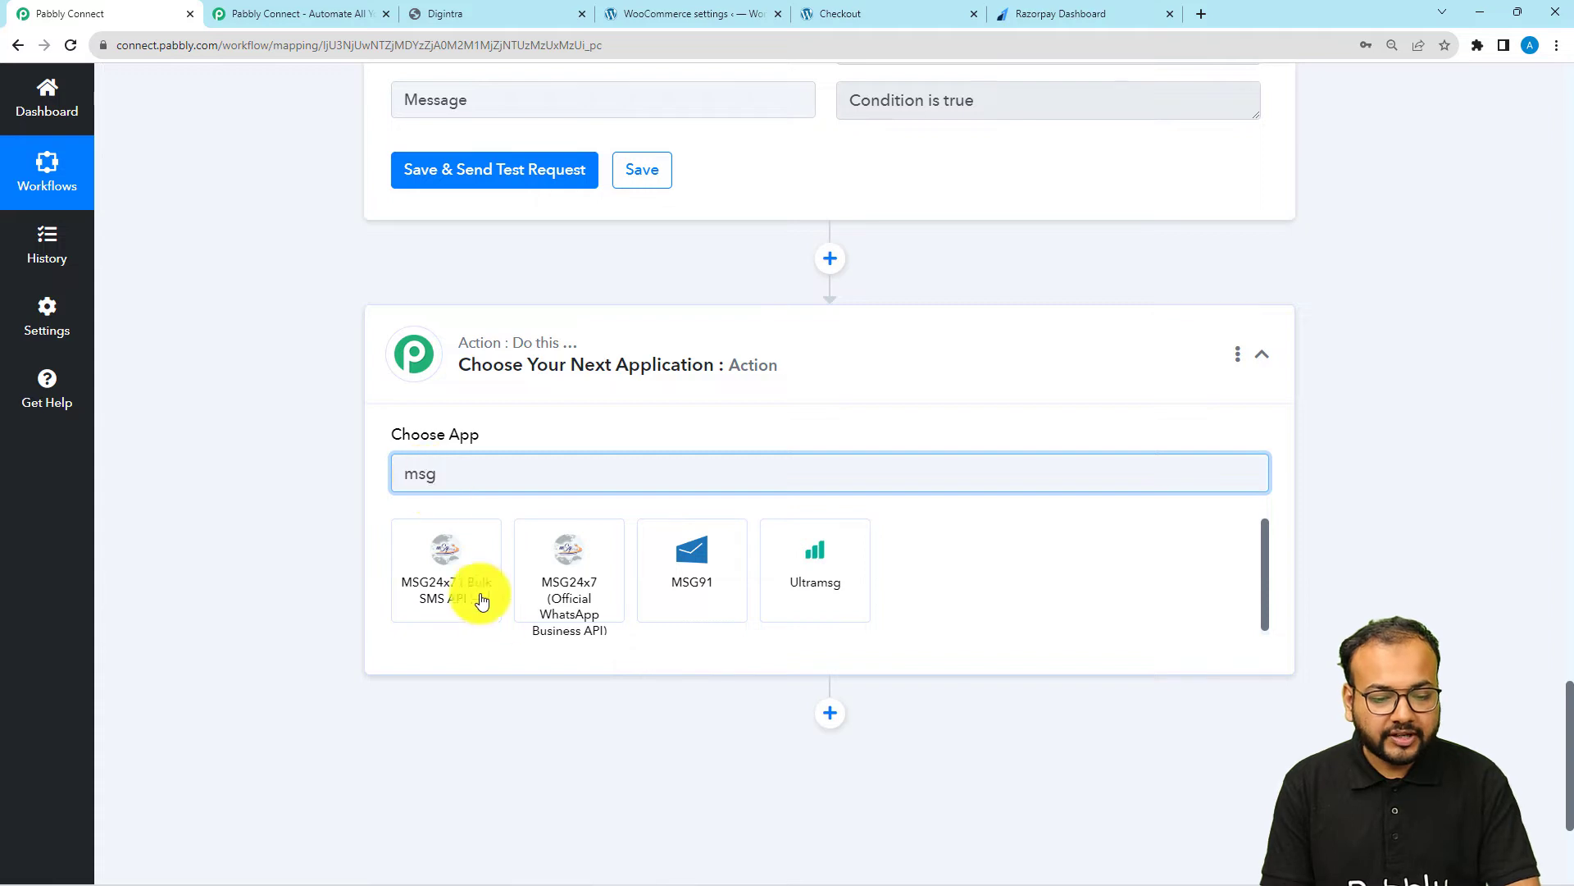
{"action": "left_click", "coordinate": [585, 604]}
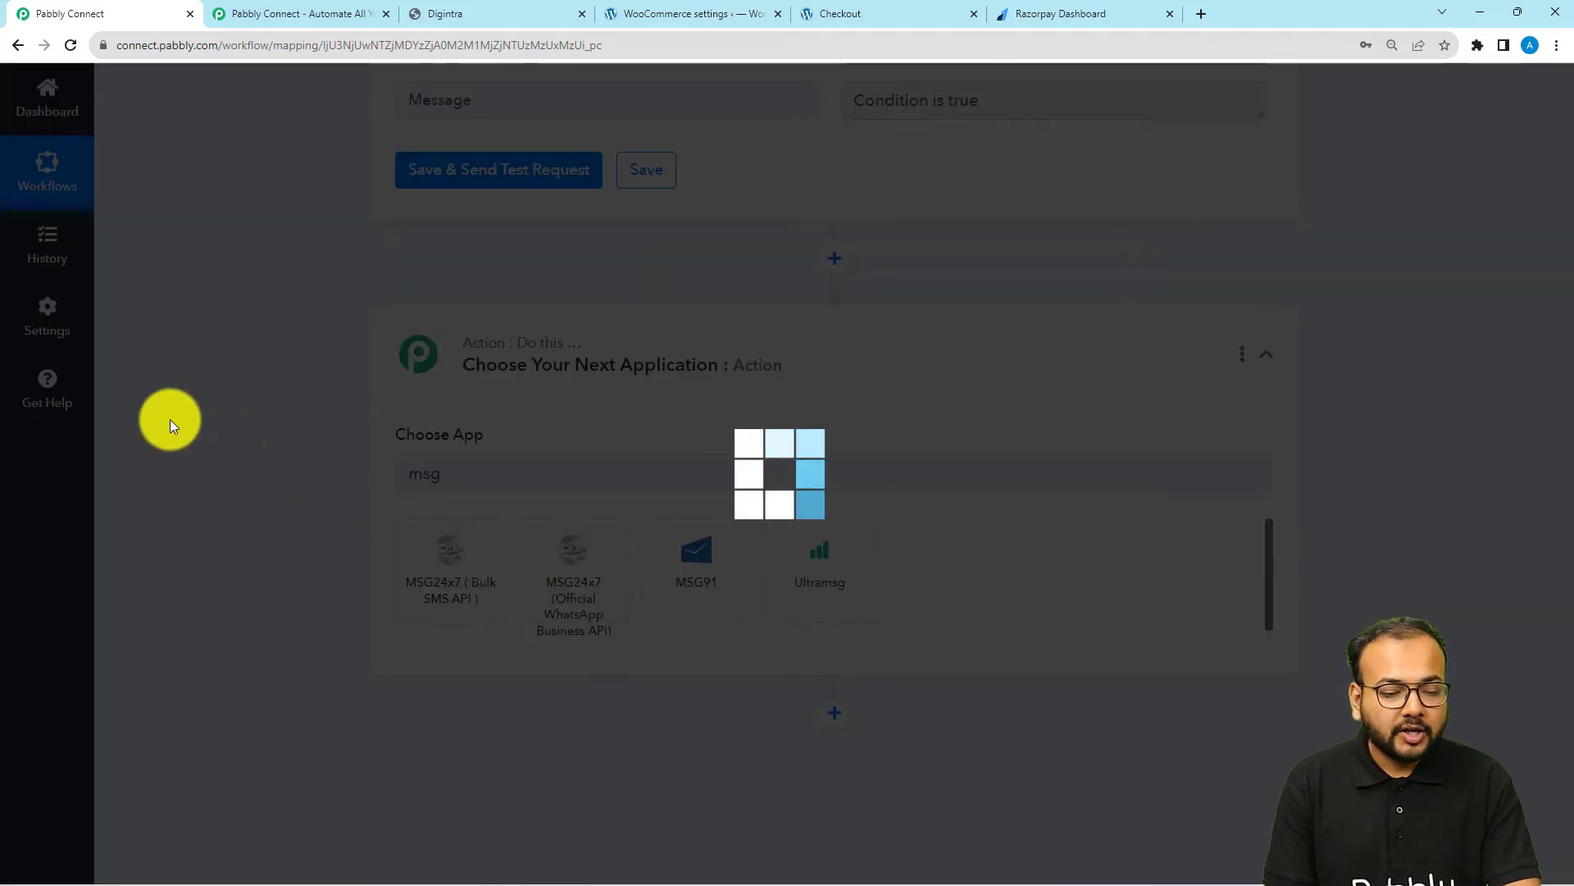
{"action": "scroll", "coordinate": [170, 419], "scroll_direction": "down", "scroll_amount": 2}
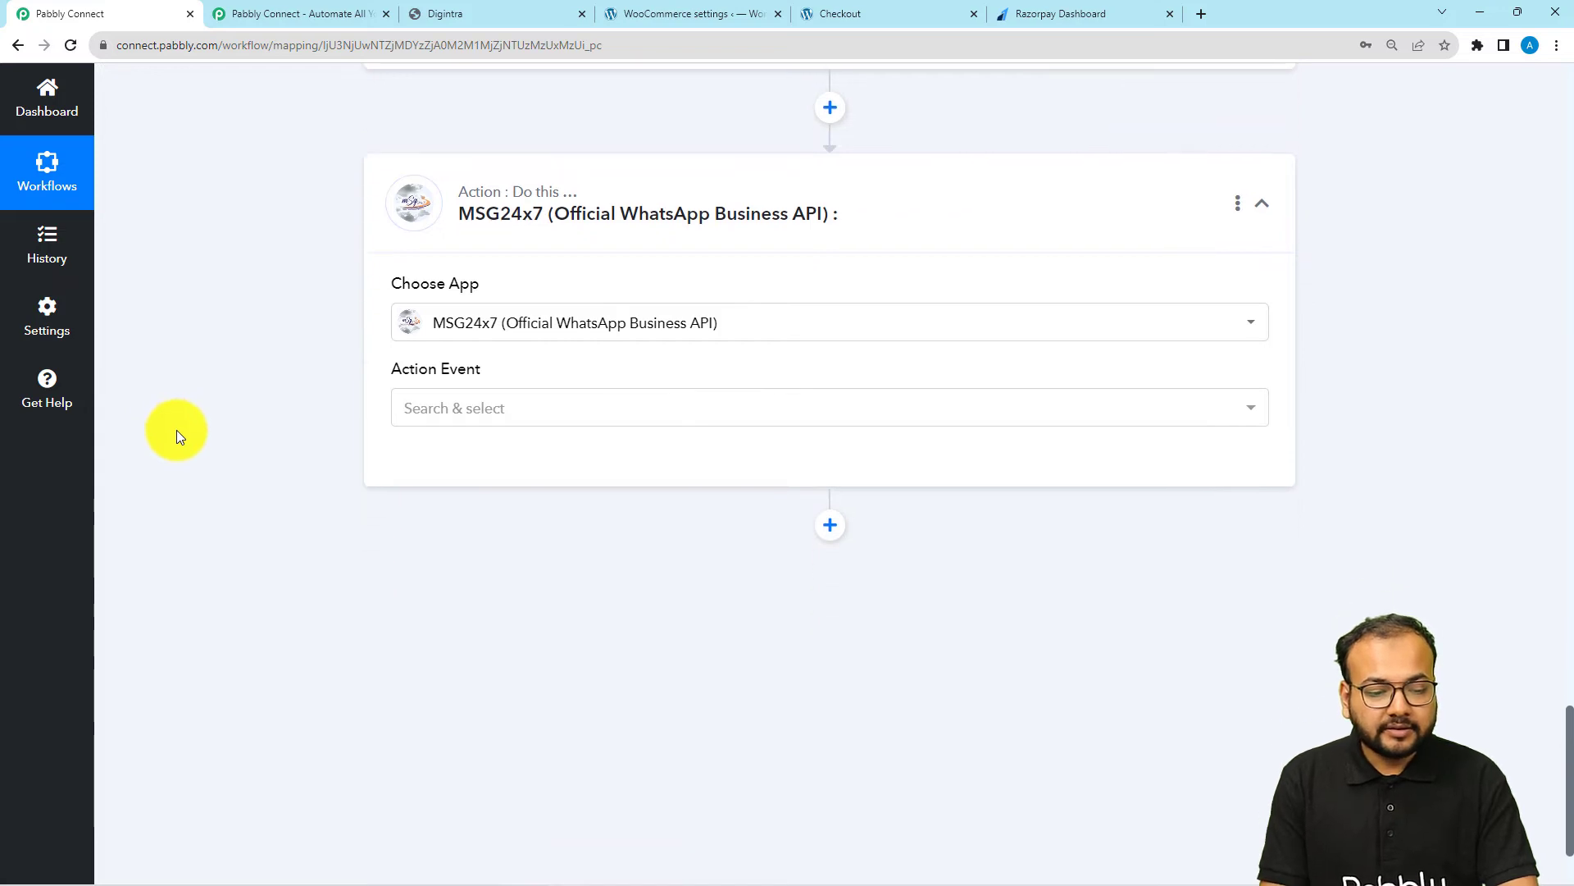
{"action": "left_click", "coordinate": [485, 401]}
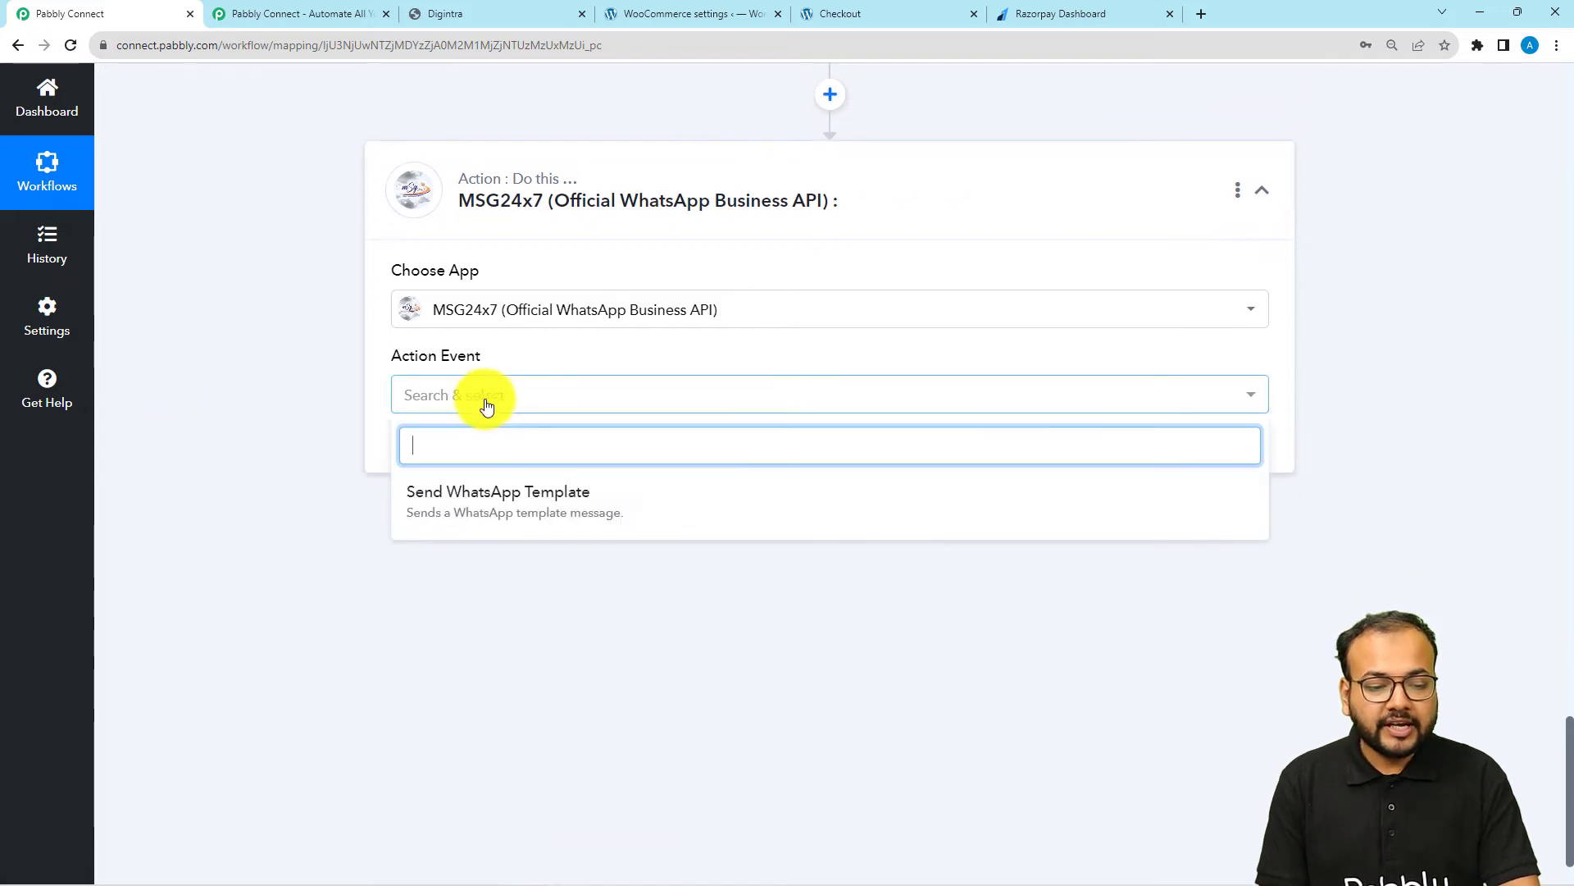
{"action": "left_click", "coordinate": [590, 502]}
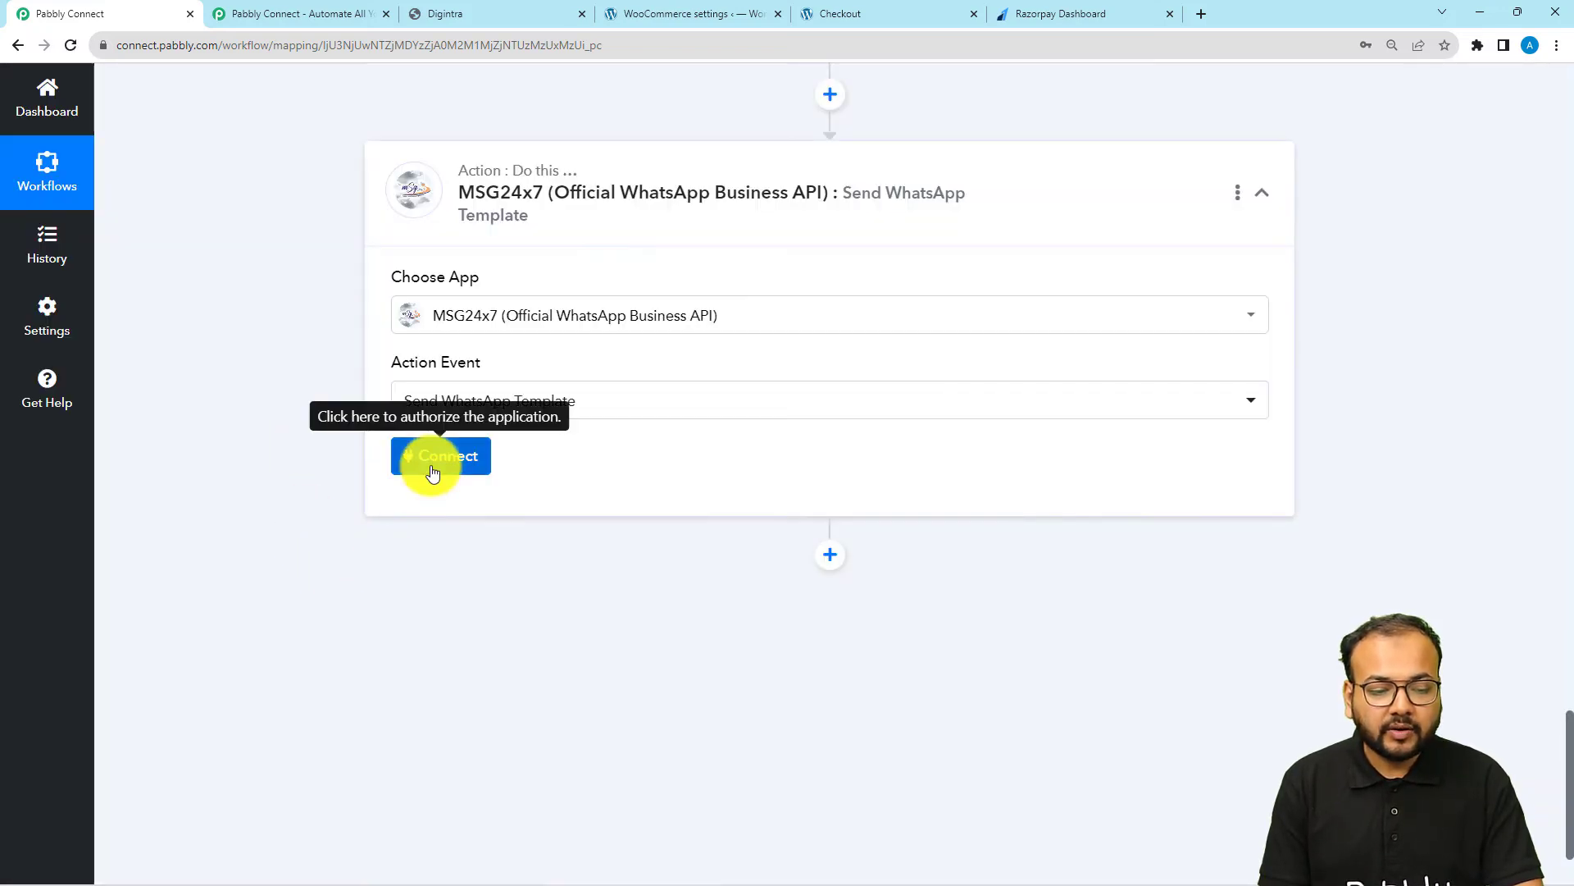
Start a new MSG24x7 connection, then switch to Digintra and copy the project's API key
{"action": "left_click", "coordinate": [430, 458]}
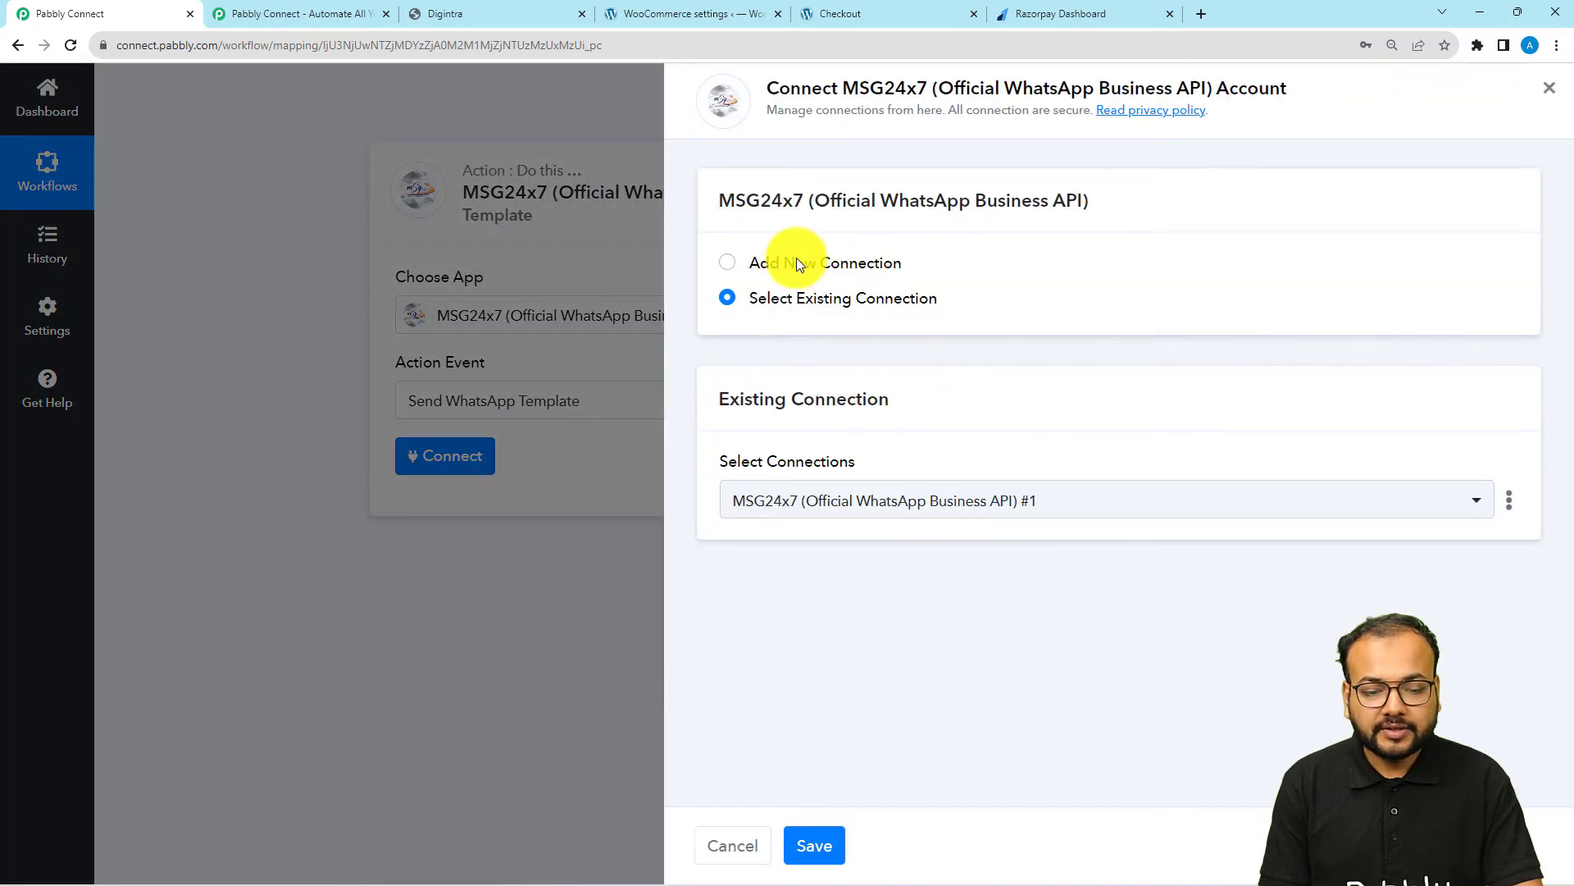
{"action": "left_click", "coordinate": [797, 262]}
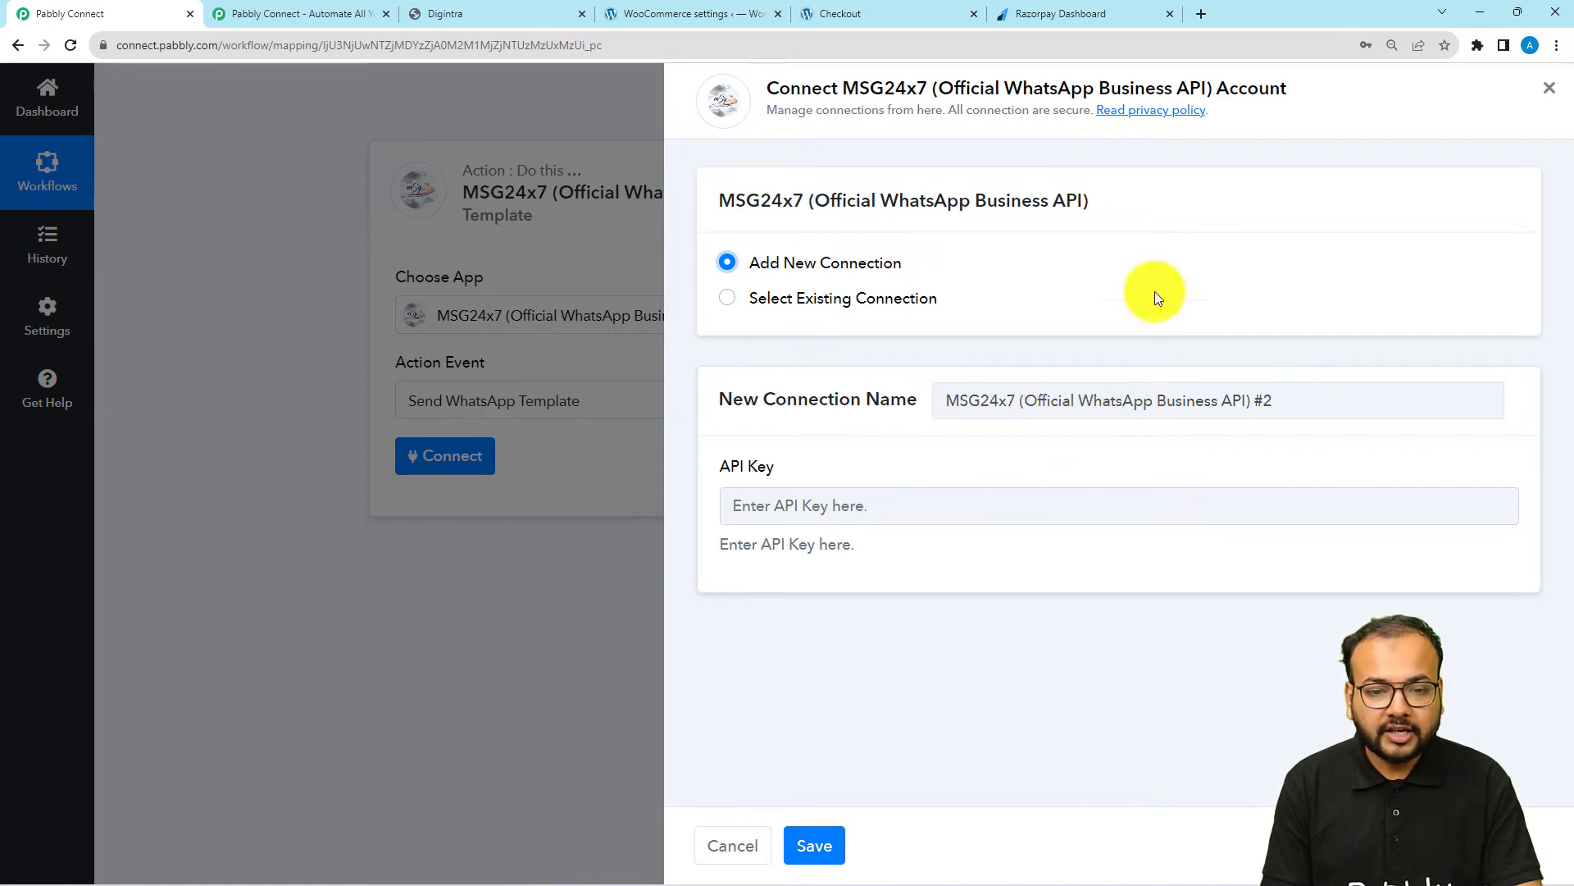
{"action": "left_click", "coordinate": [467, 18]}
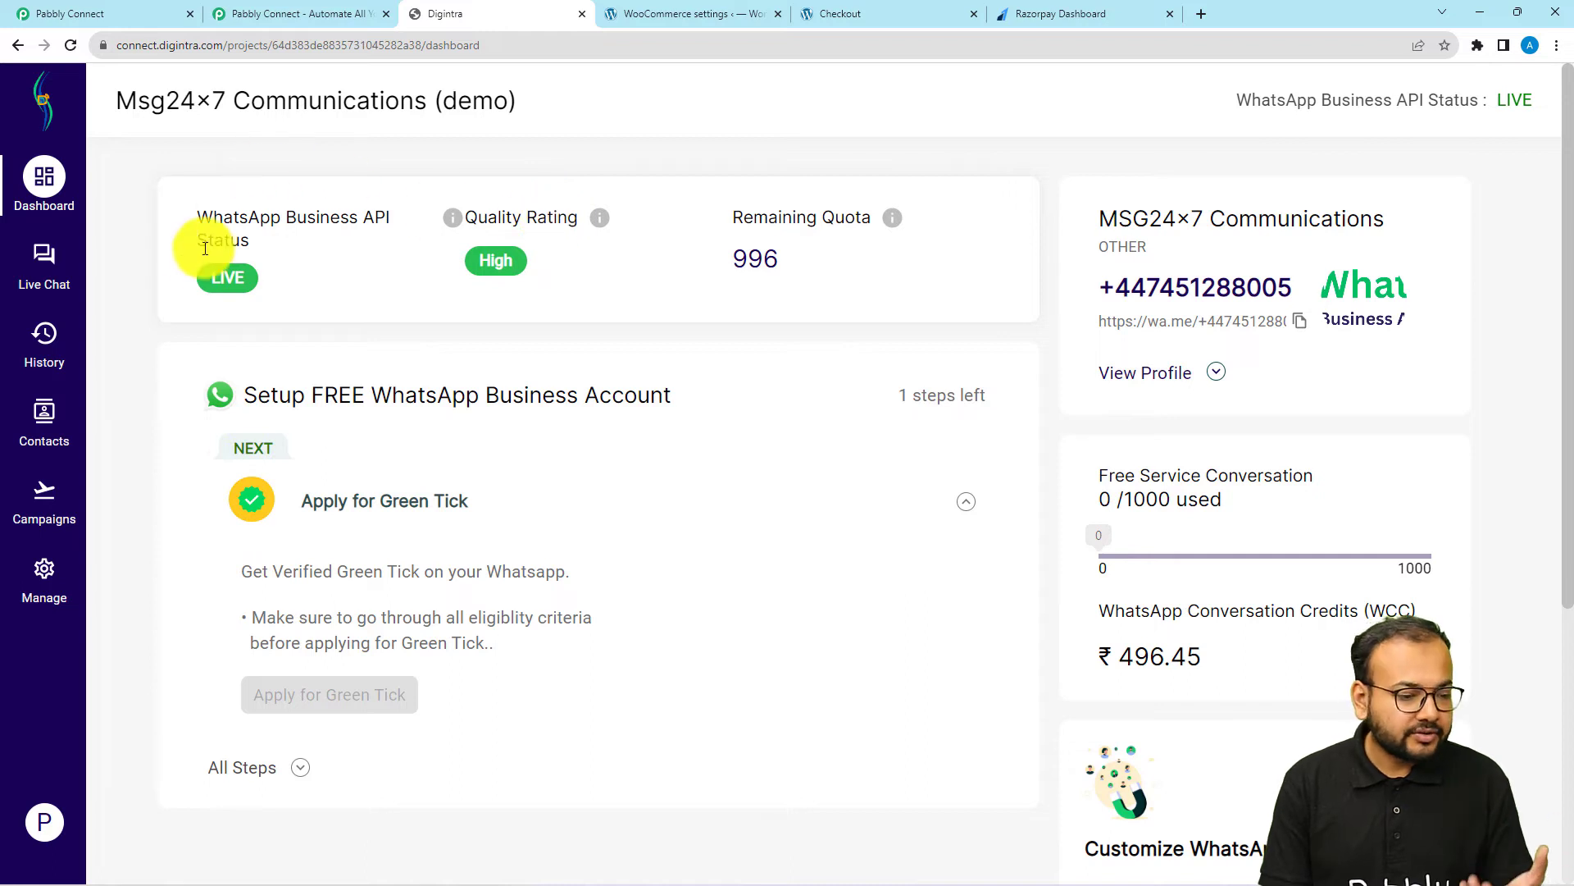
{"action": "left_click", "coordinate": [44, 579]}
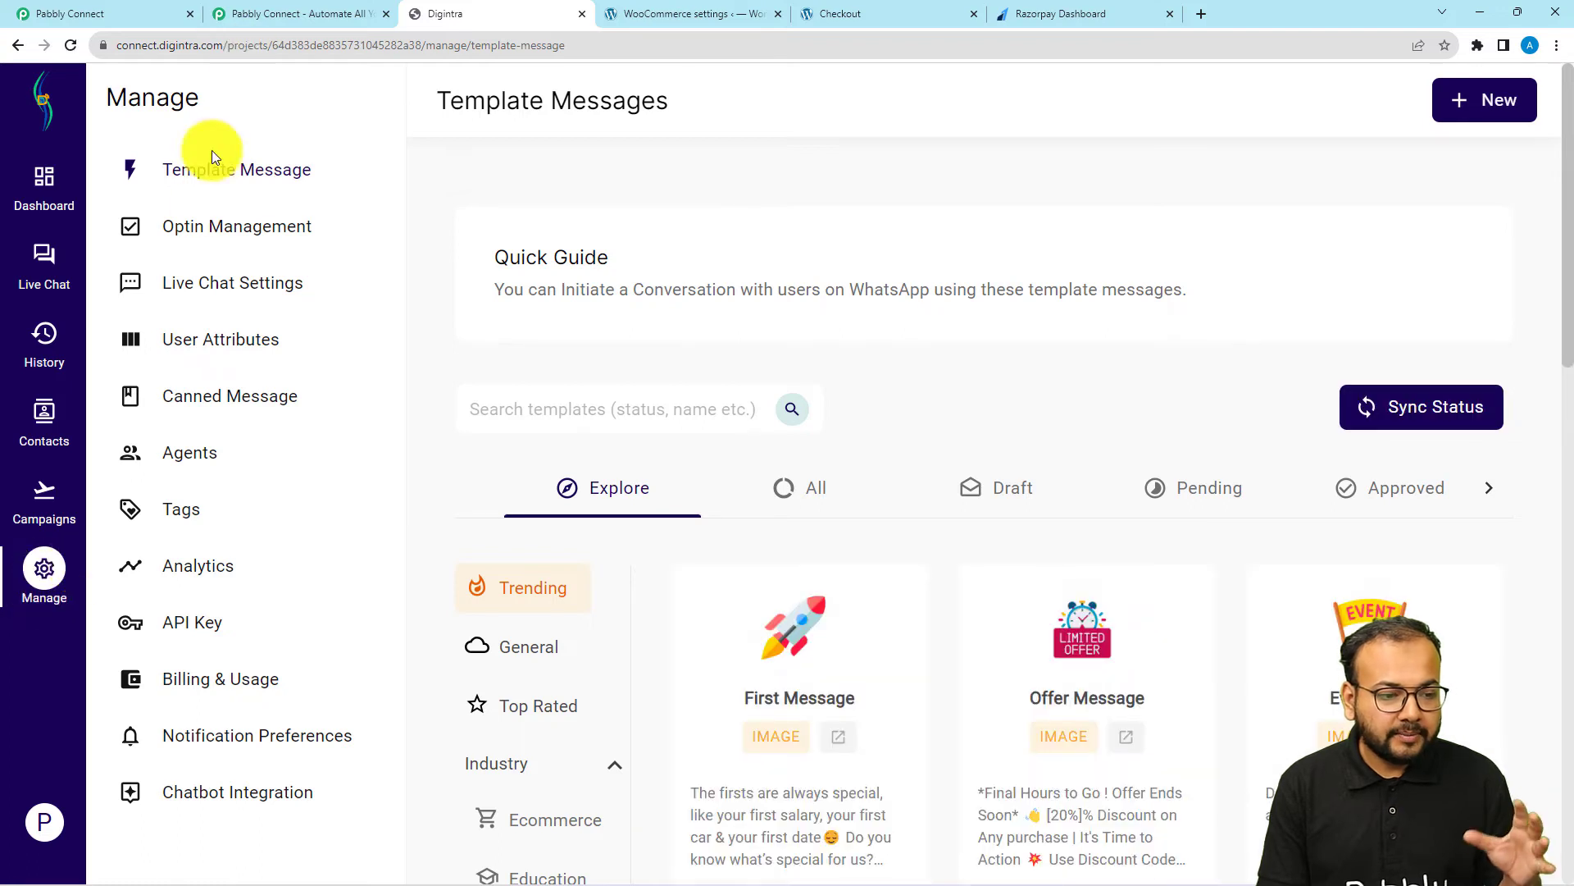
{"action": "left_click", "coordinate": [156, 636]}
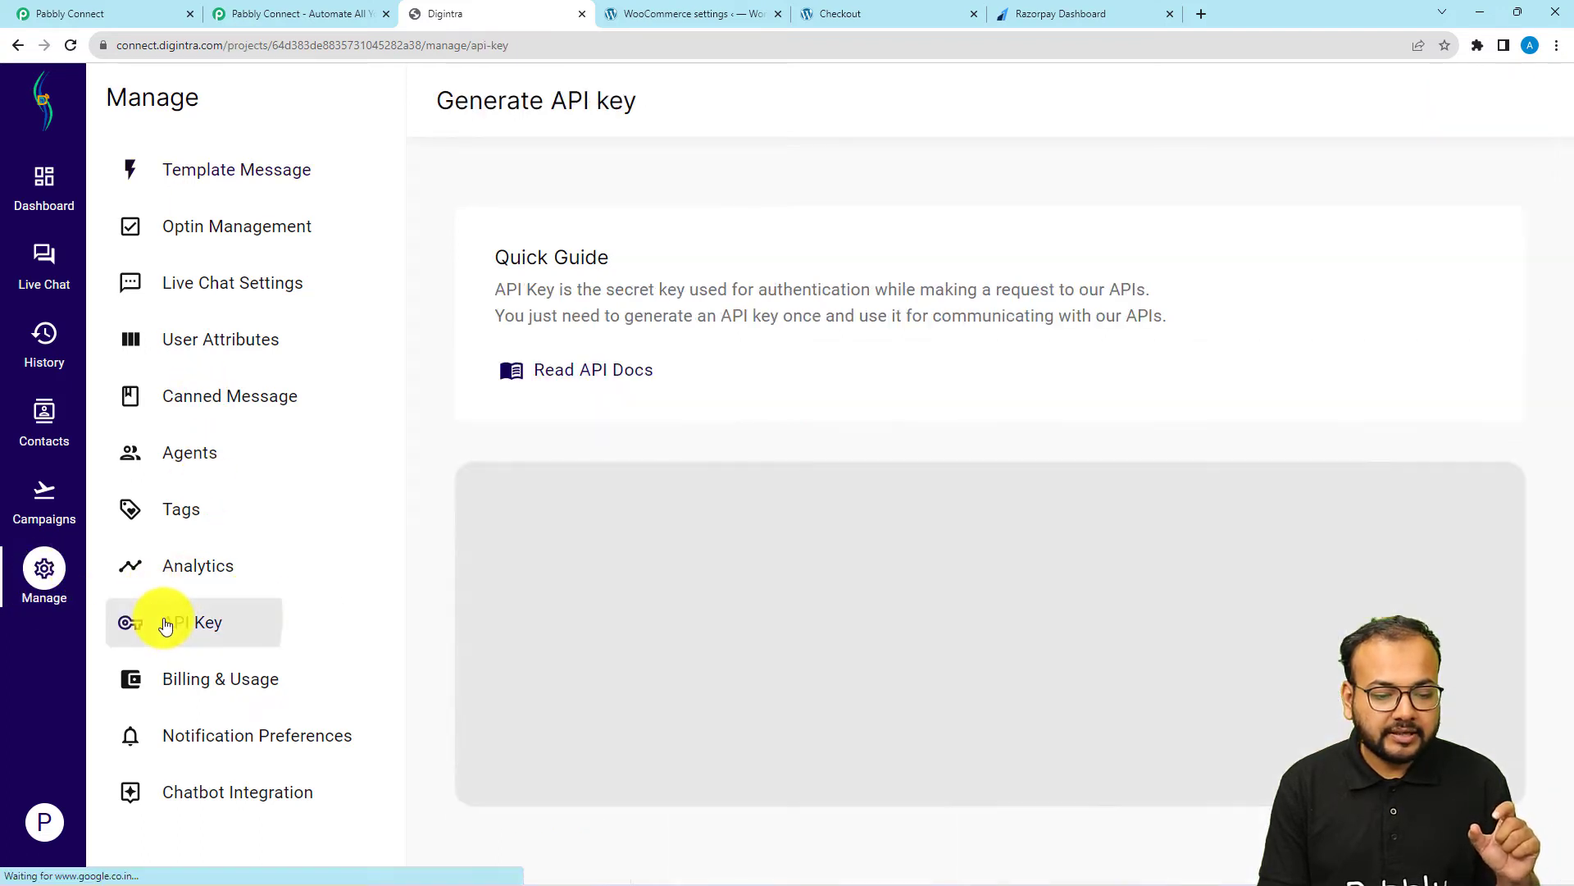
{"action": "left_click", "coordinate": [595, 725]}
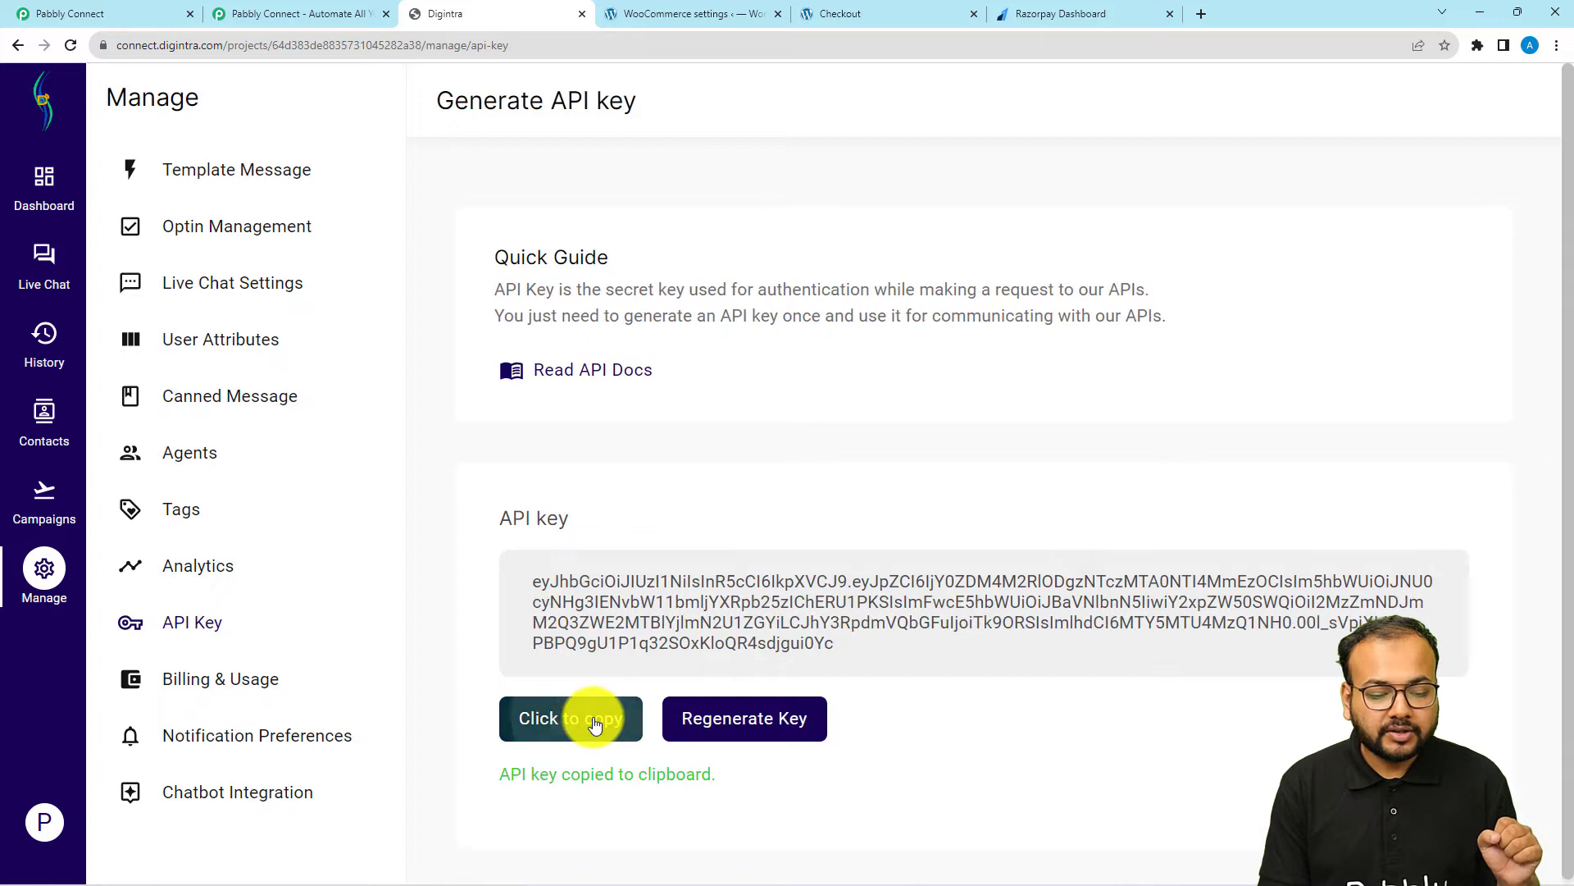
Return to Pabbly Connect, paste the API key into the new MSG24x7 connection and save it
{"action": "left_click", "coordinate": [178, 10]}
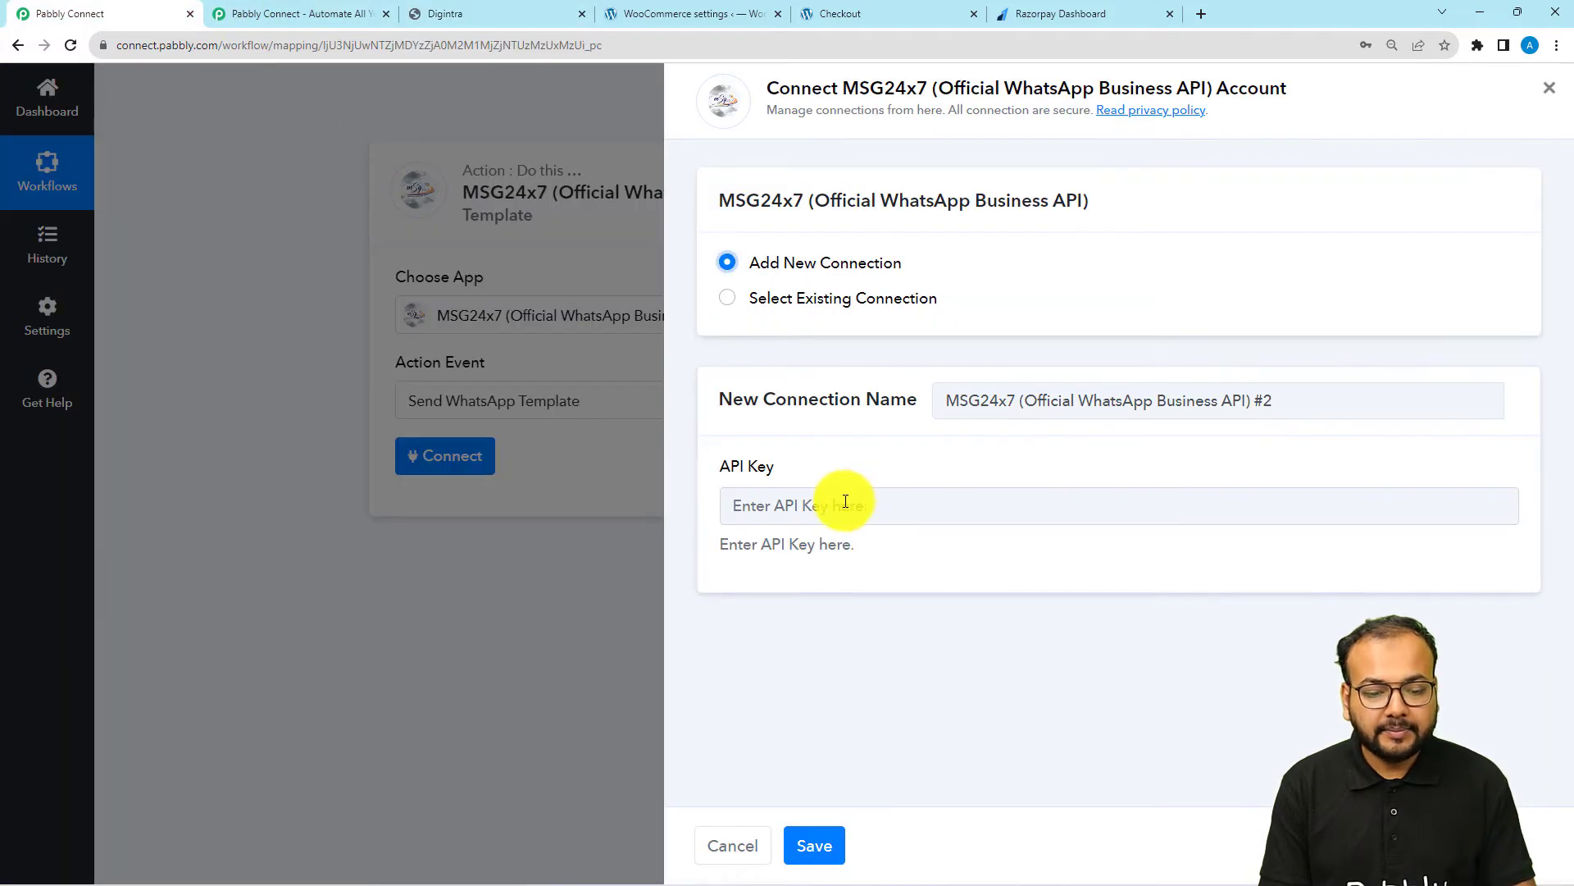
{"action": "right_click", "coordinate": [861, 521]}
{"action": "left_click", "coordinate": [907, 638]}
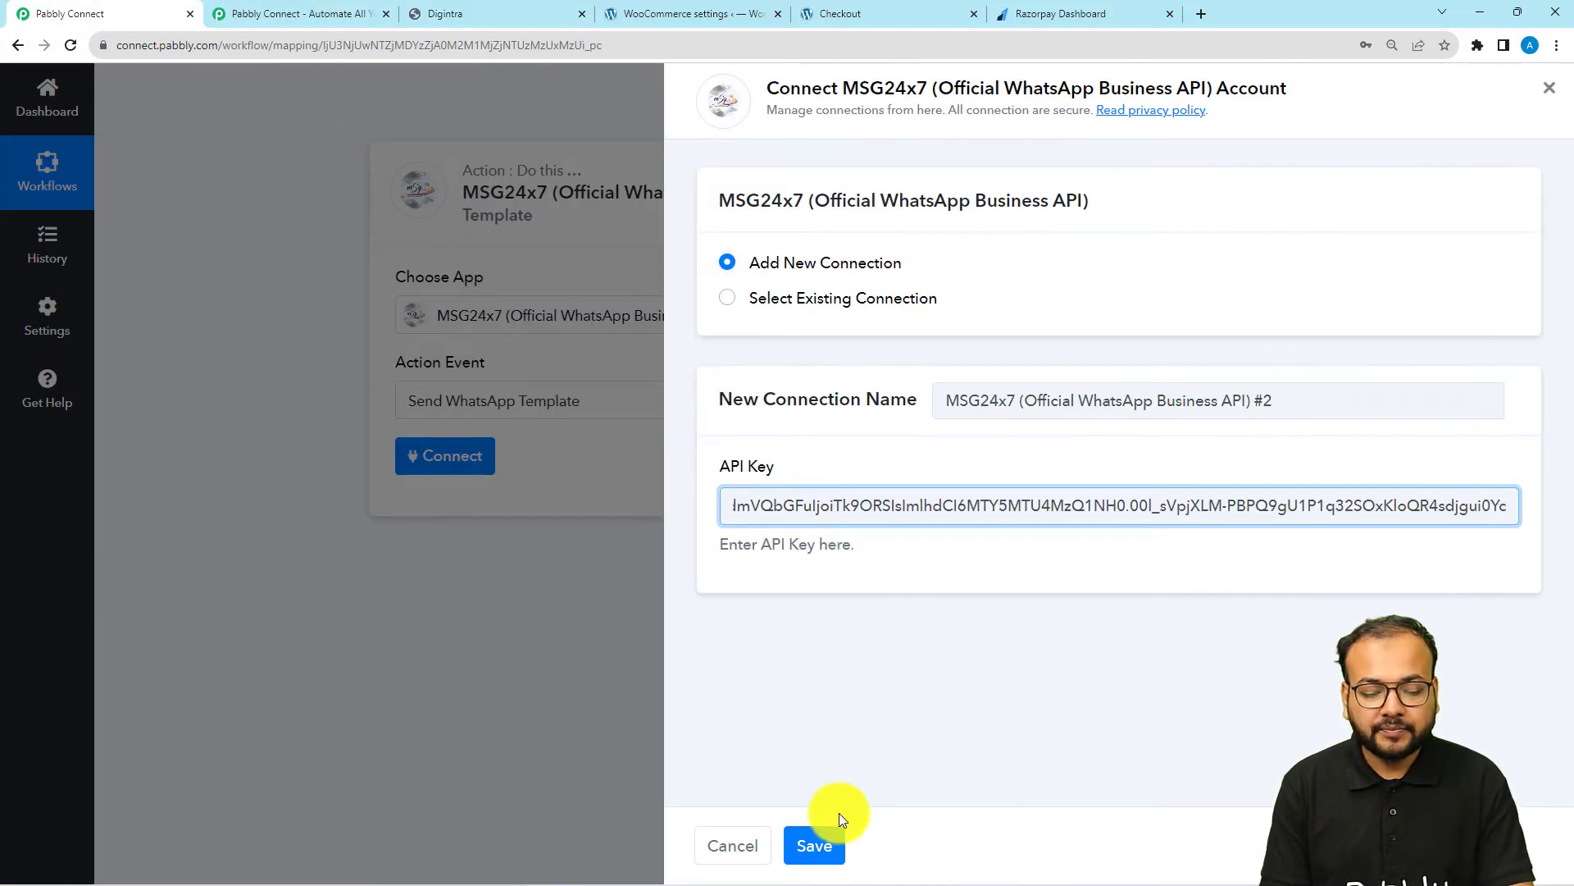
{"action": "left_click", "coordinate": [814, 845]}
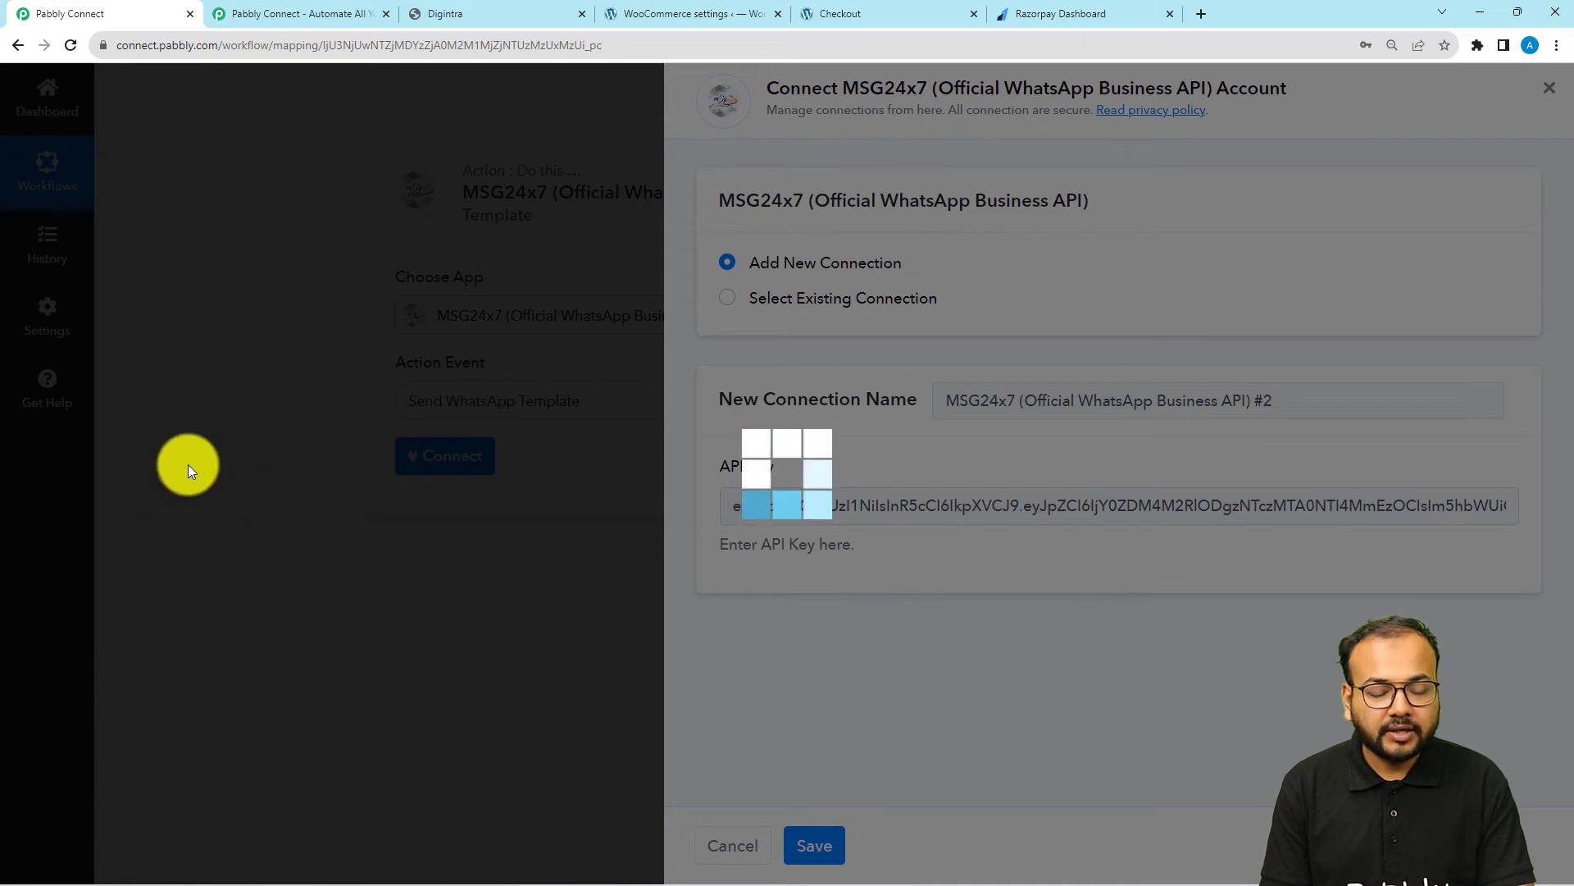
Look through the WhatsApp template action's fields, from Campaign Name and Mobile Number to Template Parameter
{"action": "scroll", "coordinate": [188, 464], "scroll_direction": "down", "scroll_amount": 4}
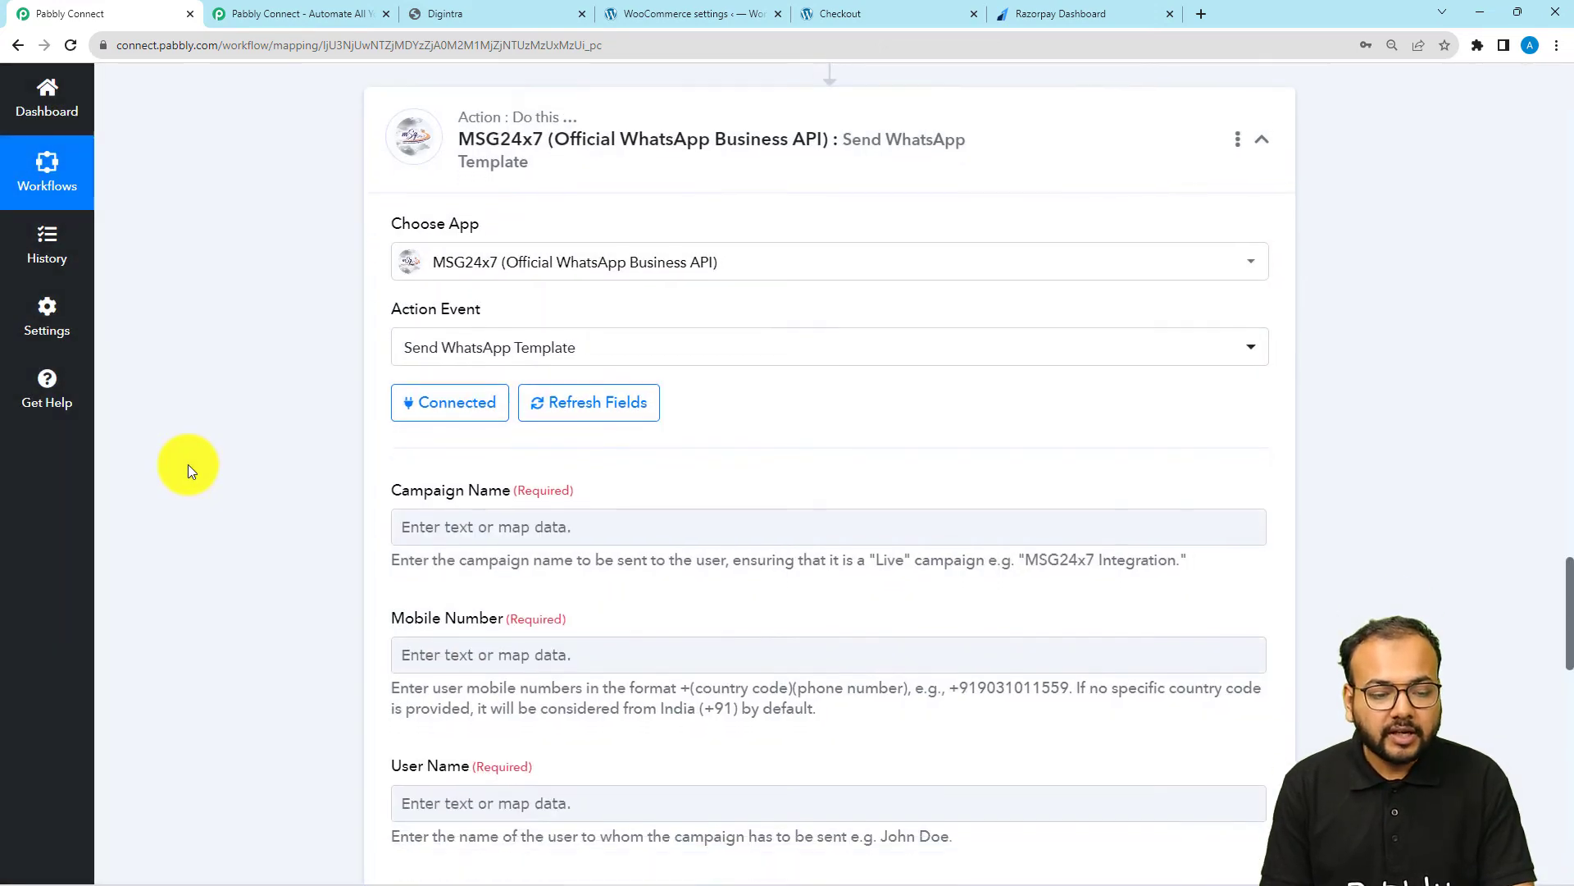
{"action": "scroll", "coordinate": [189, 464], "scroll_direction": "down", "scroll_amount": 1}
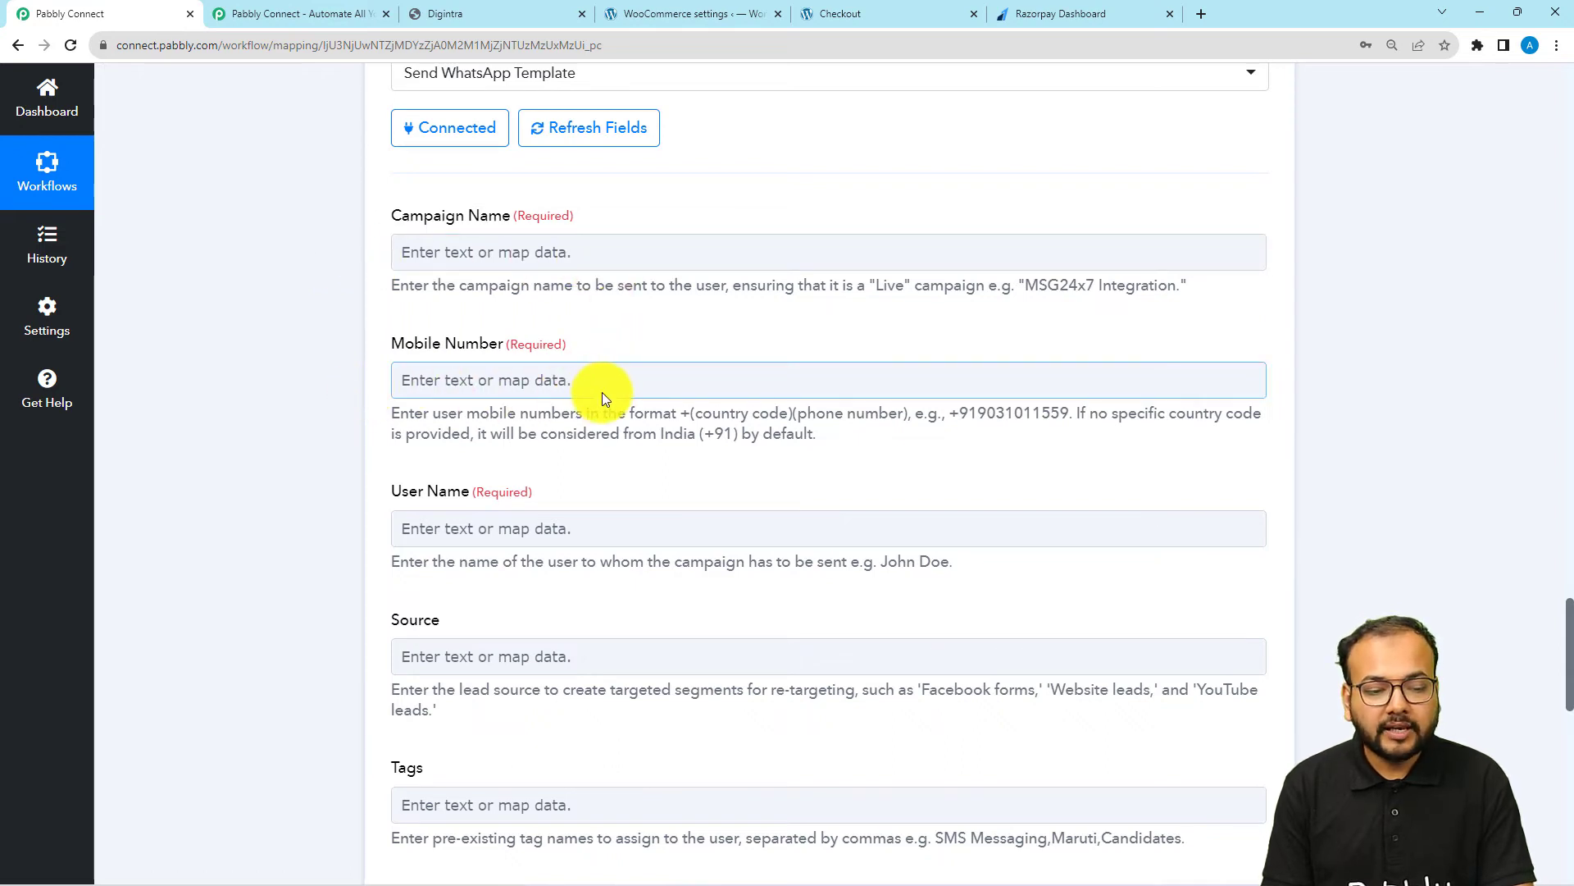
{"action": "scroll", "coordinate": [349, 529], "scroll_direction": "down", "scroll_amount": 4}
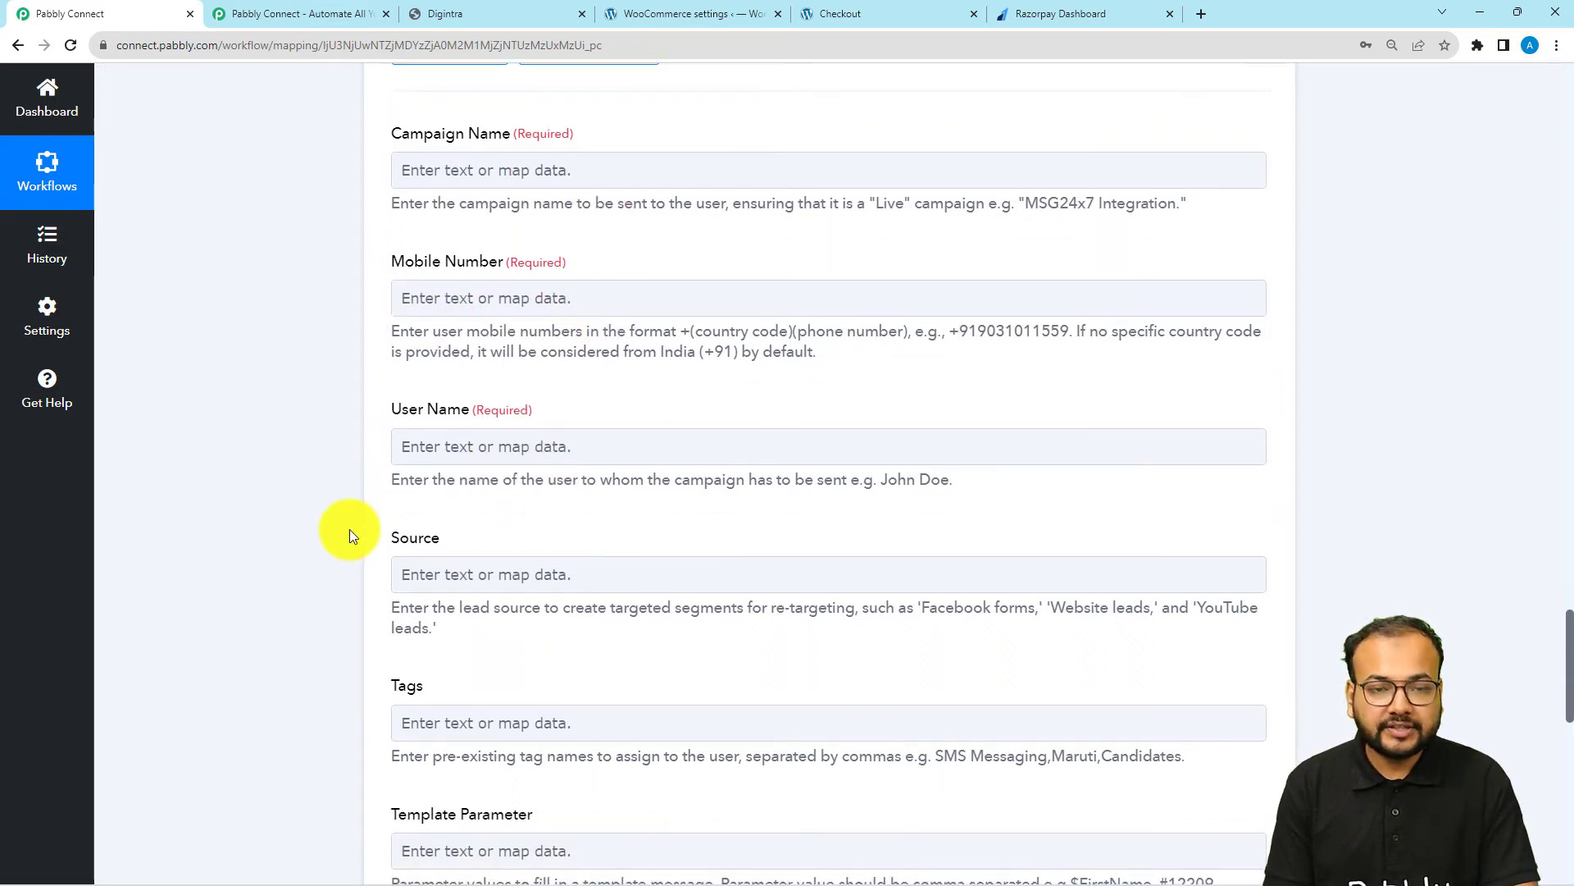
Switch to Digintra and open the project's campaigns list
{"action": "scroll", "coordinate": [350, 534], "scroll_direction": "up", "scroll_amount": 6}
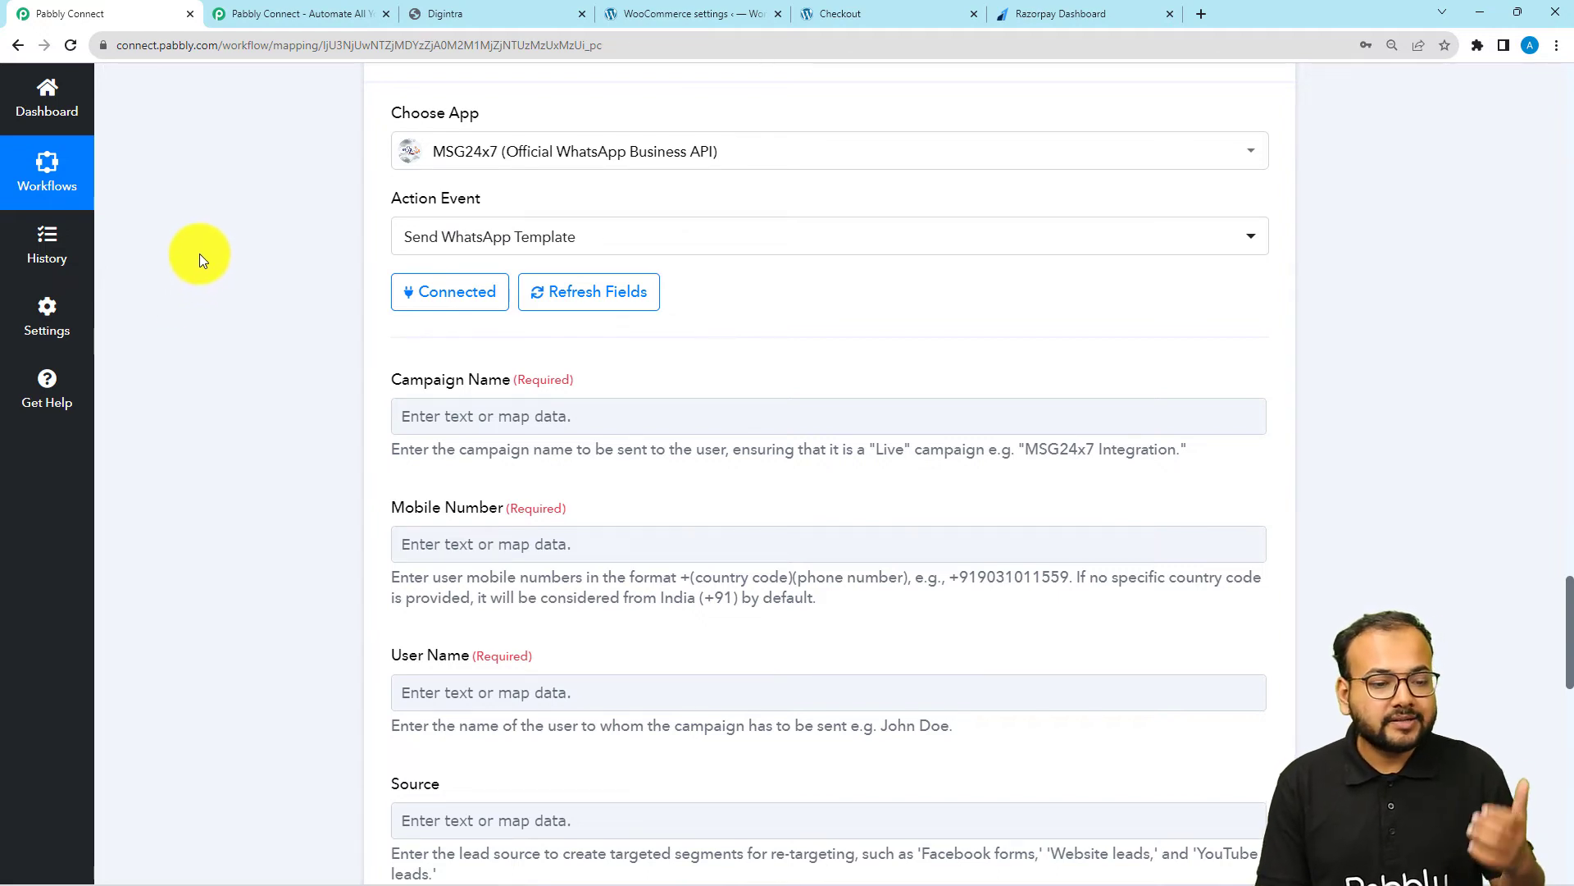
{"action": "left_click", "coordinate": [514, 12]}
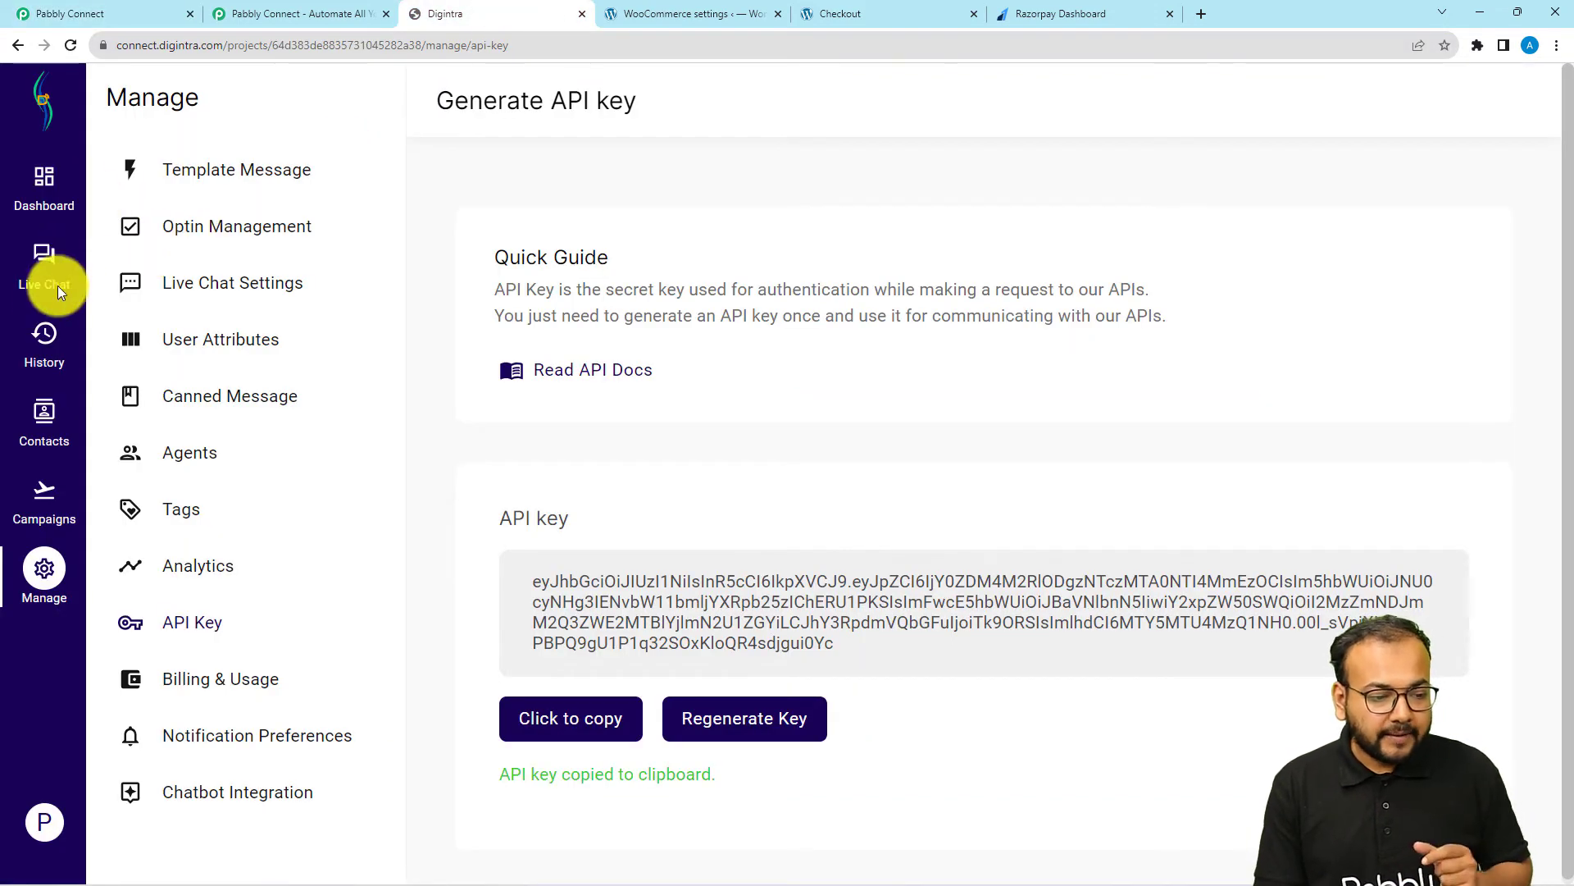
{"action": "left_click", "coordinate": [41, 500]}
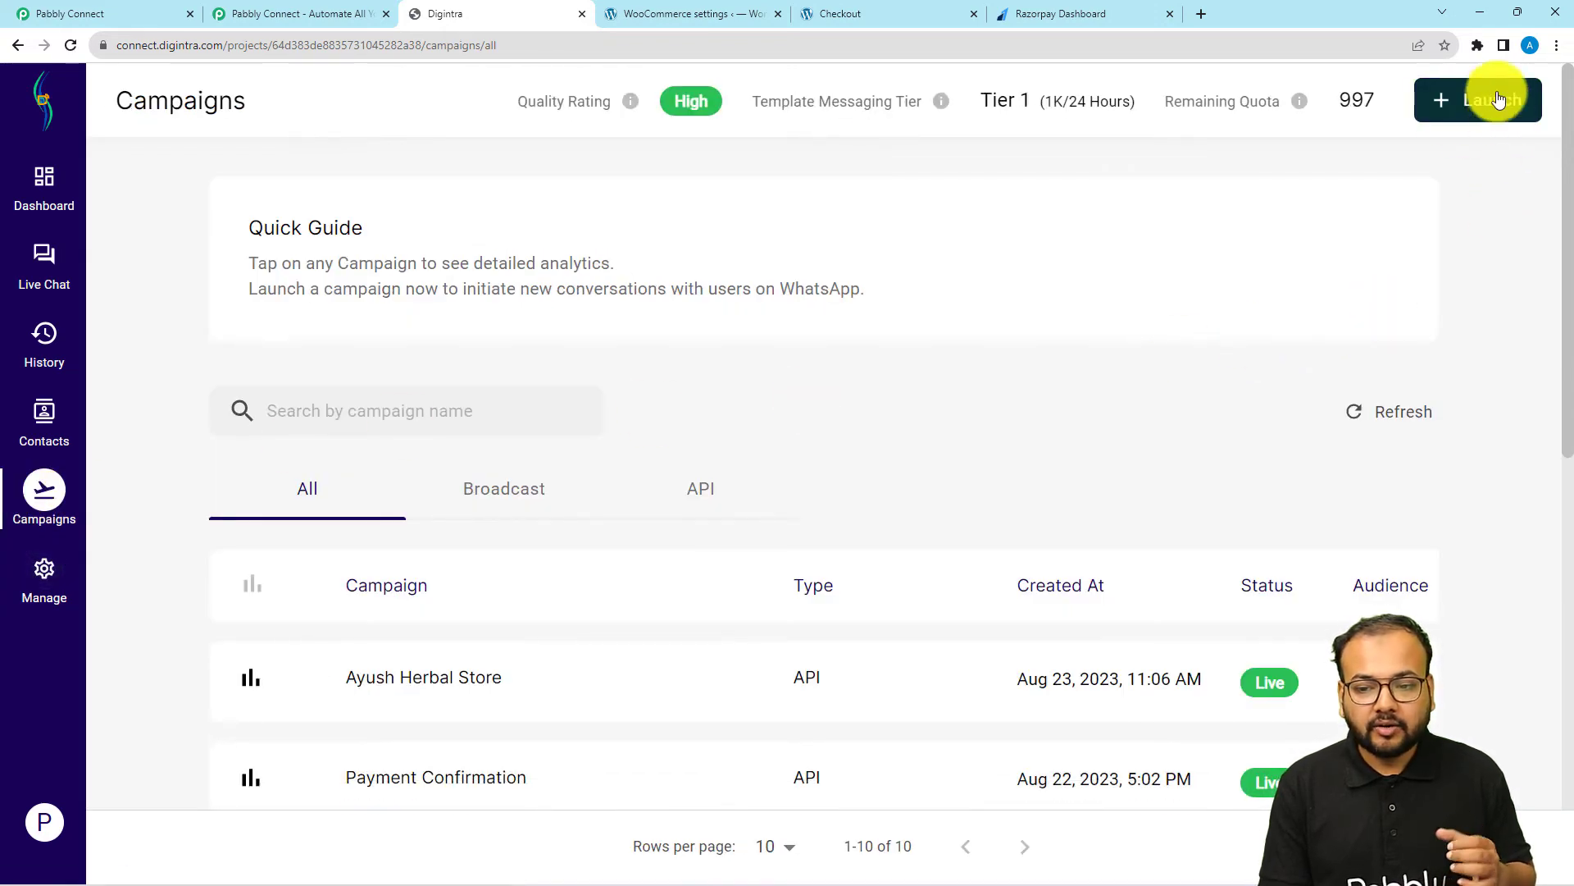
{"action": "left_click", "coordinate": [1484, 115]}
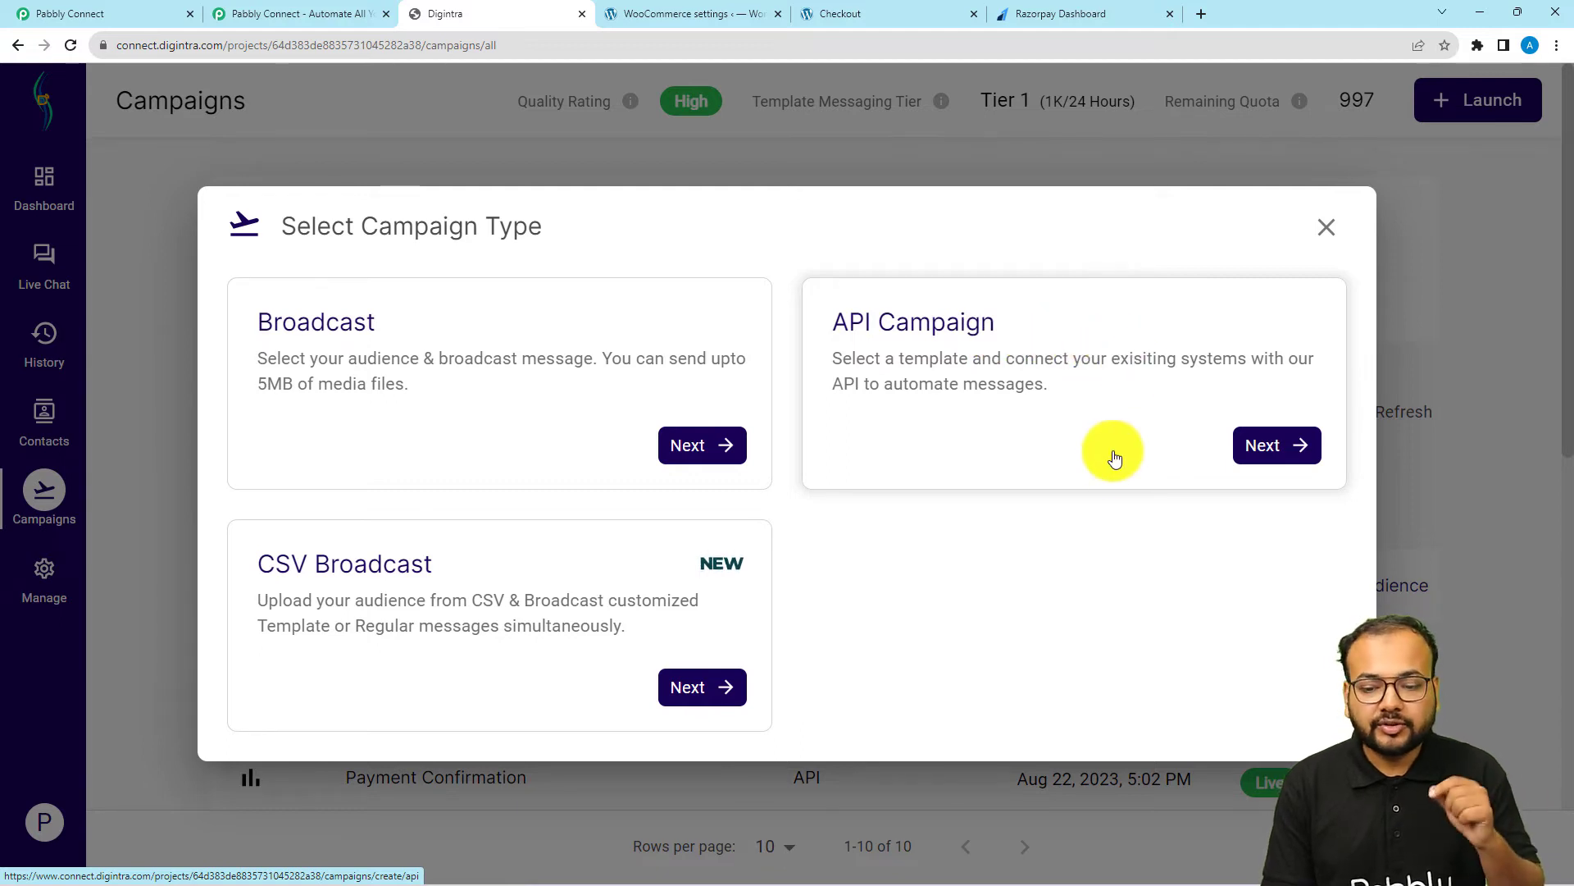
{"action": "left_click", "coordinate": [1267, 444]}
{"action": "scroll", "coordinate": [505, 316], "scroll_direction": "down", "scroll_amount": 2}
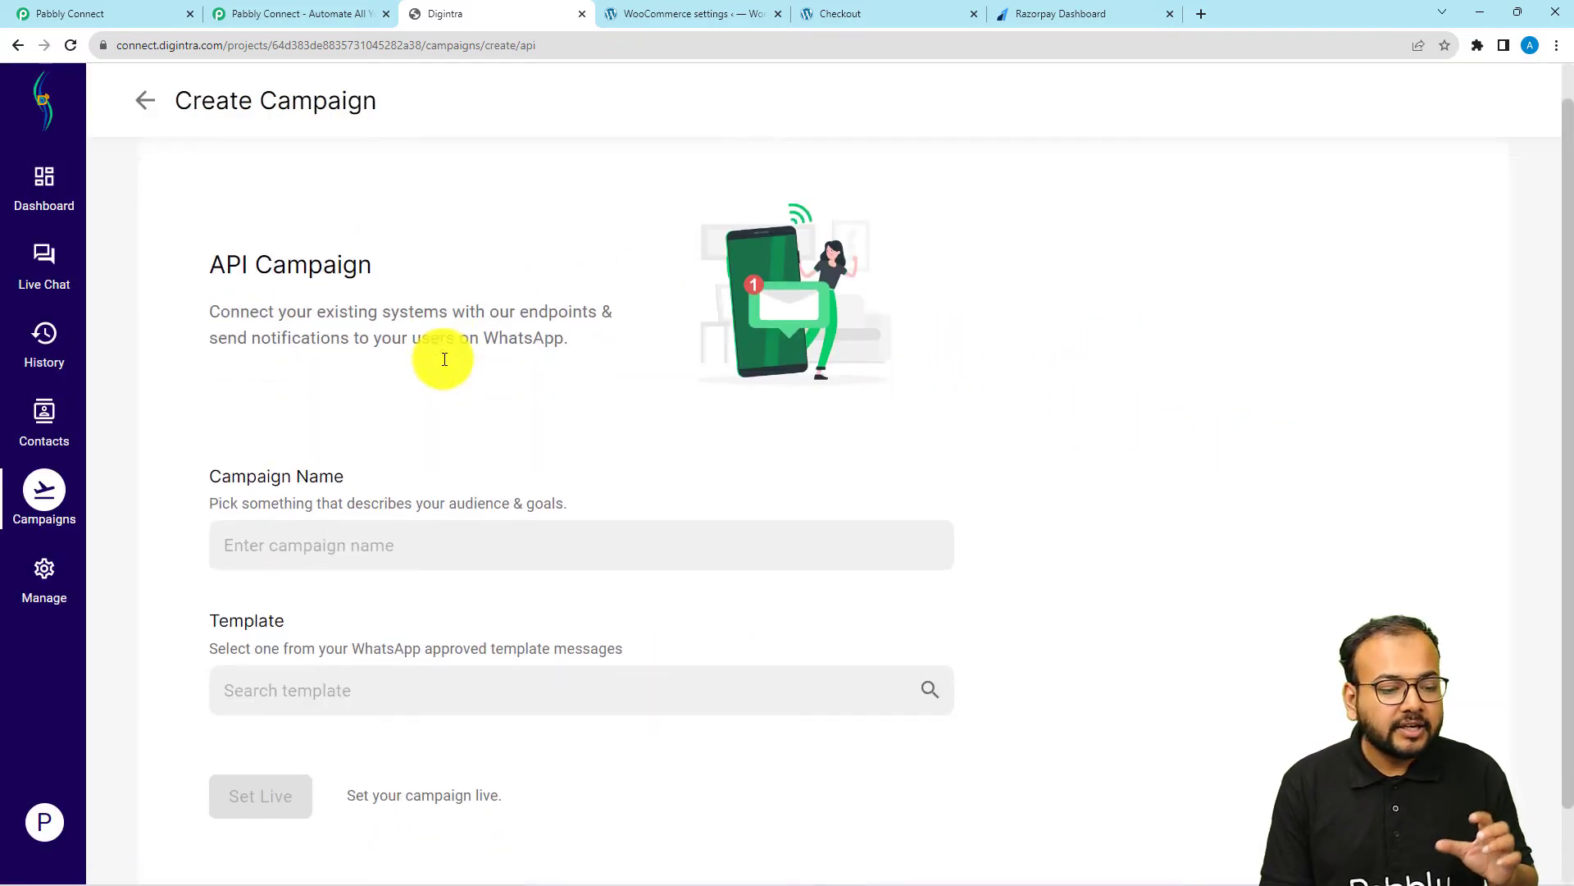
{"action": "left_click", "coordinate": [368, 460]}
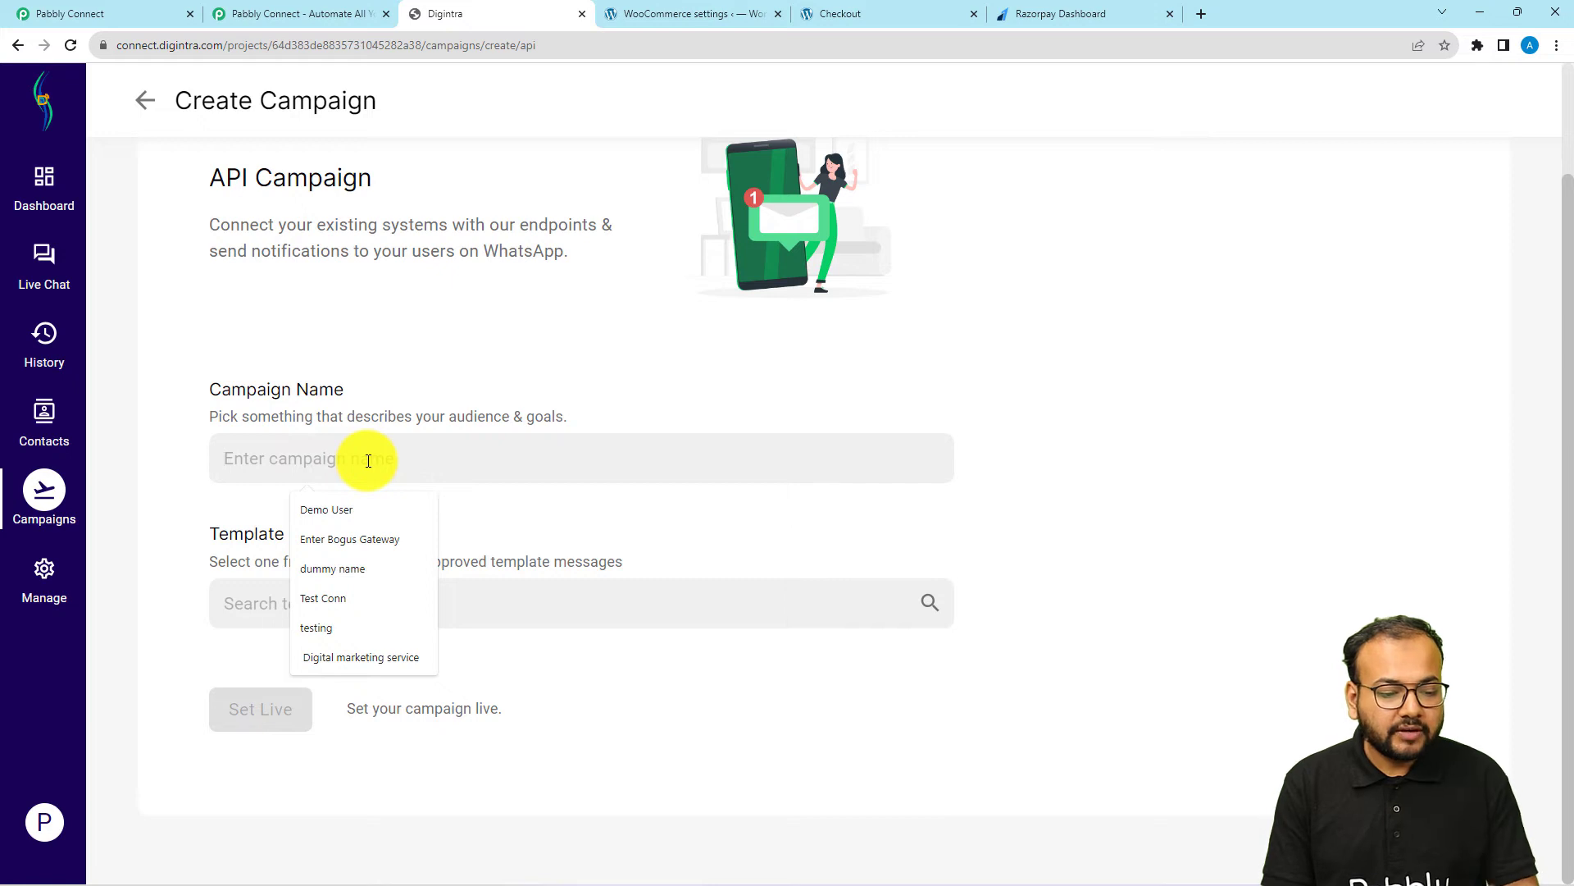
{"action": "type", "text": "orpay payments"}
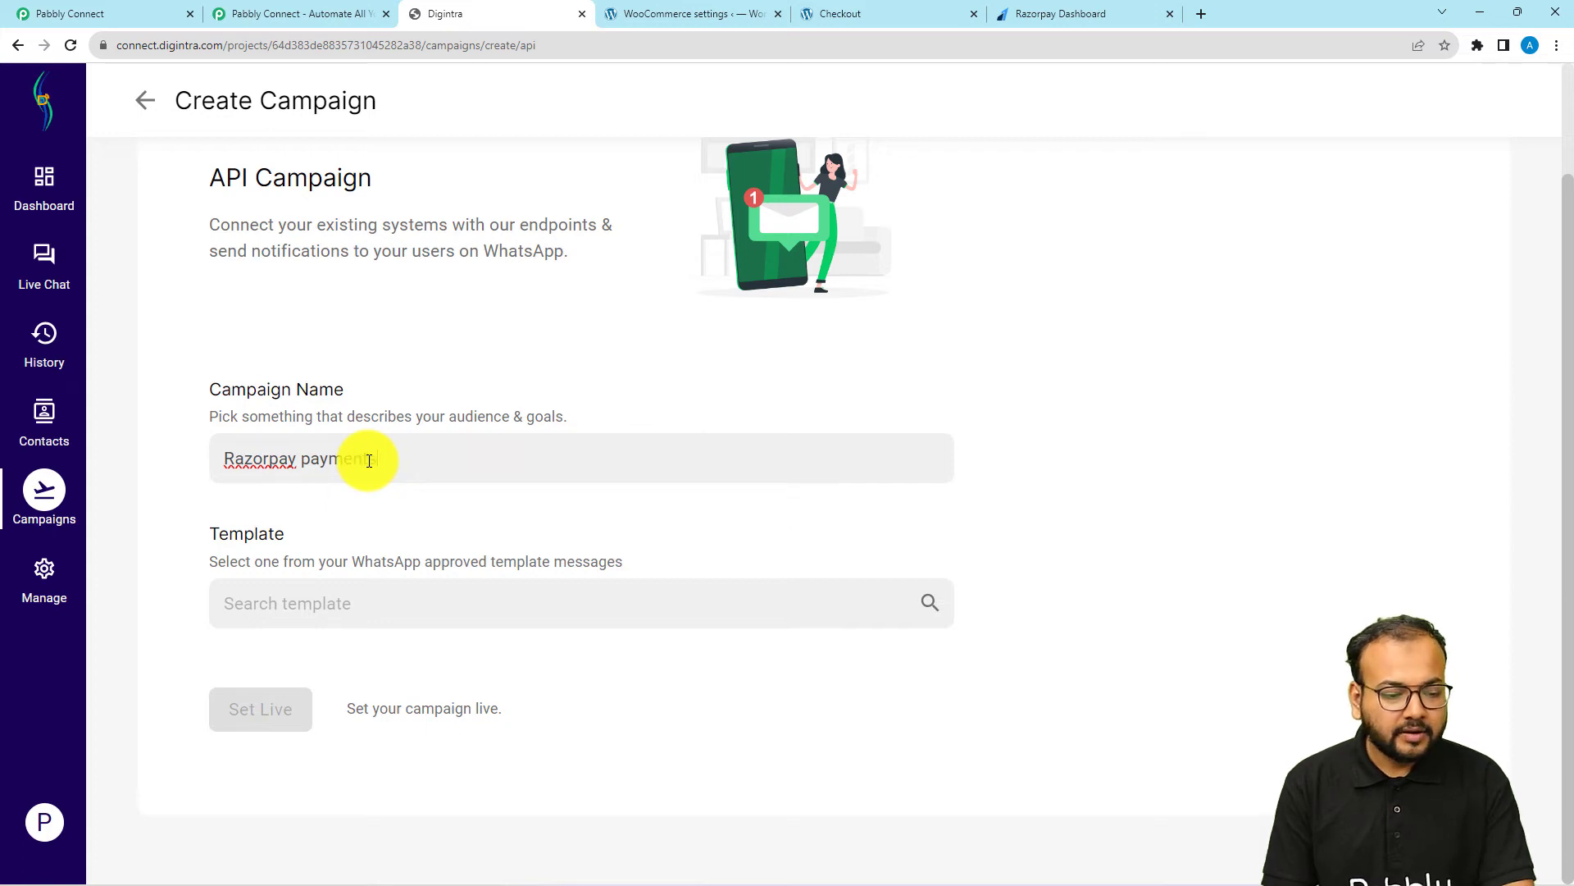
{"action": "left_click", "coordinate": [334, 608]}
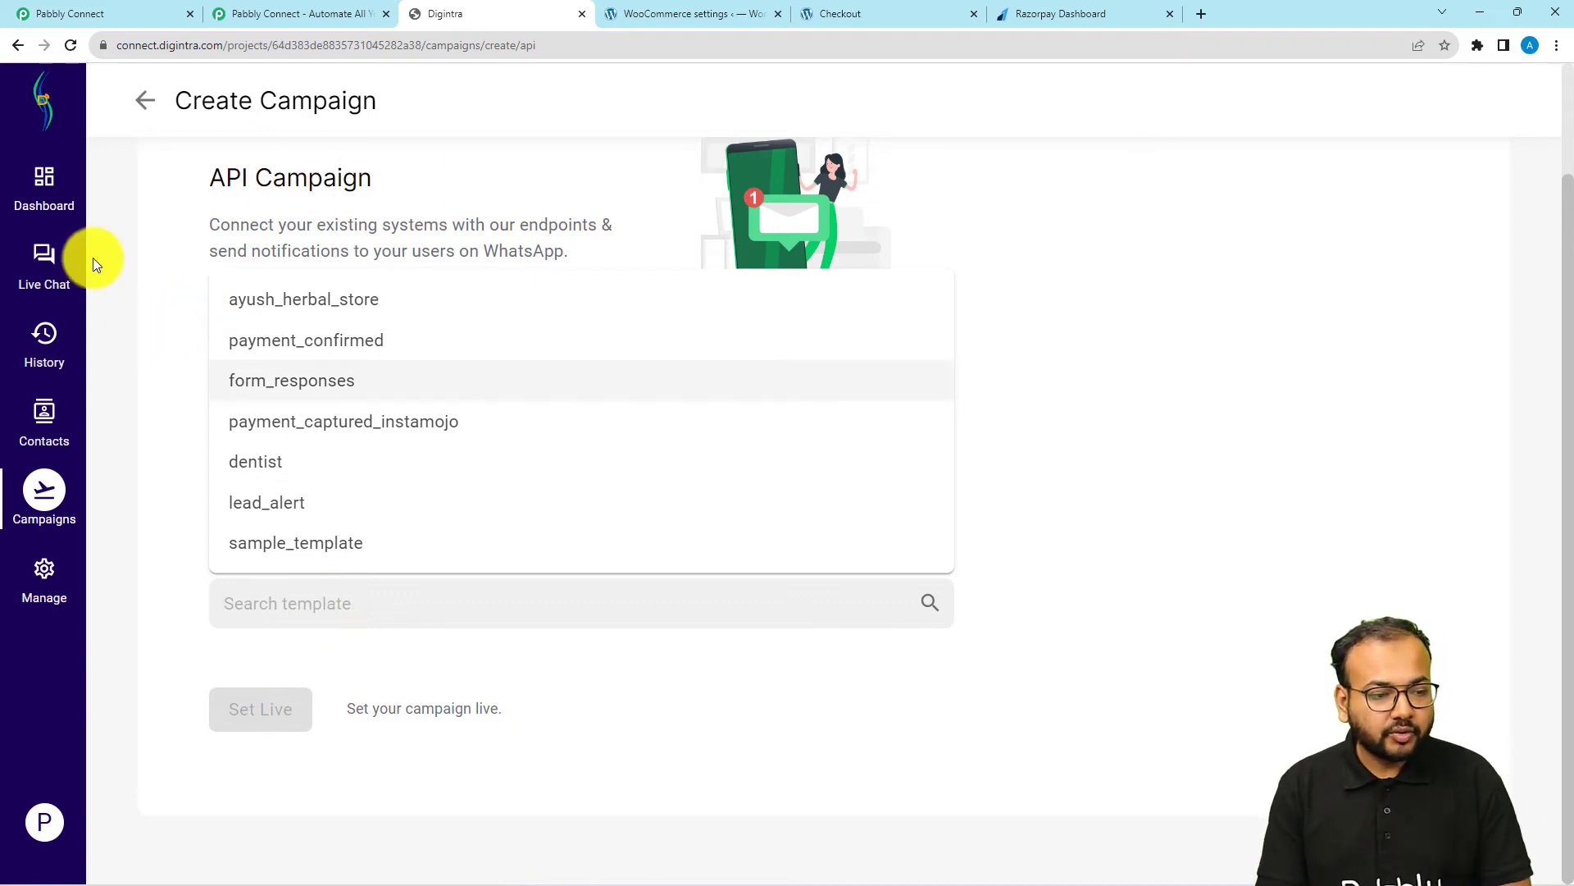
List all of the project's template messages and read the payment_captured_instamojo and payment_confirmed templates
{"action": "left_click", "coordinate": [39, 583]}
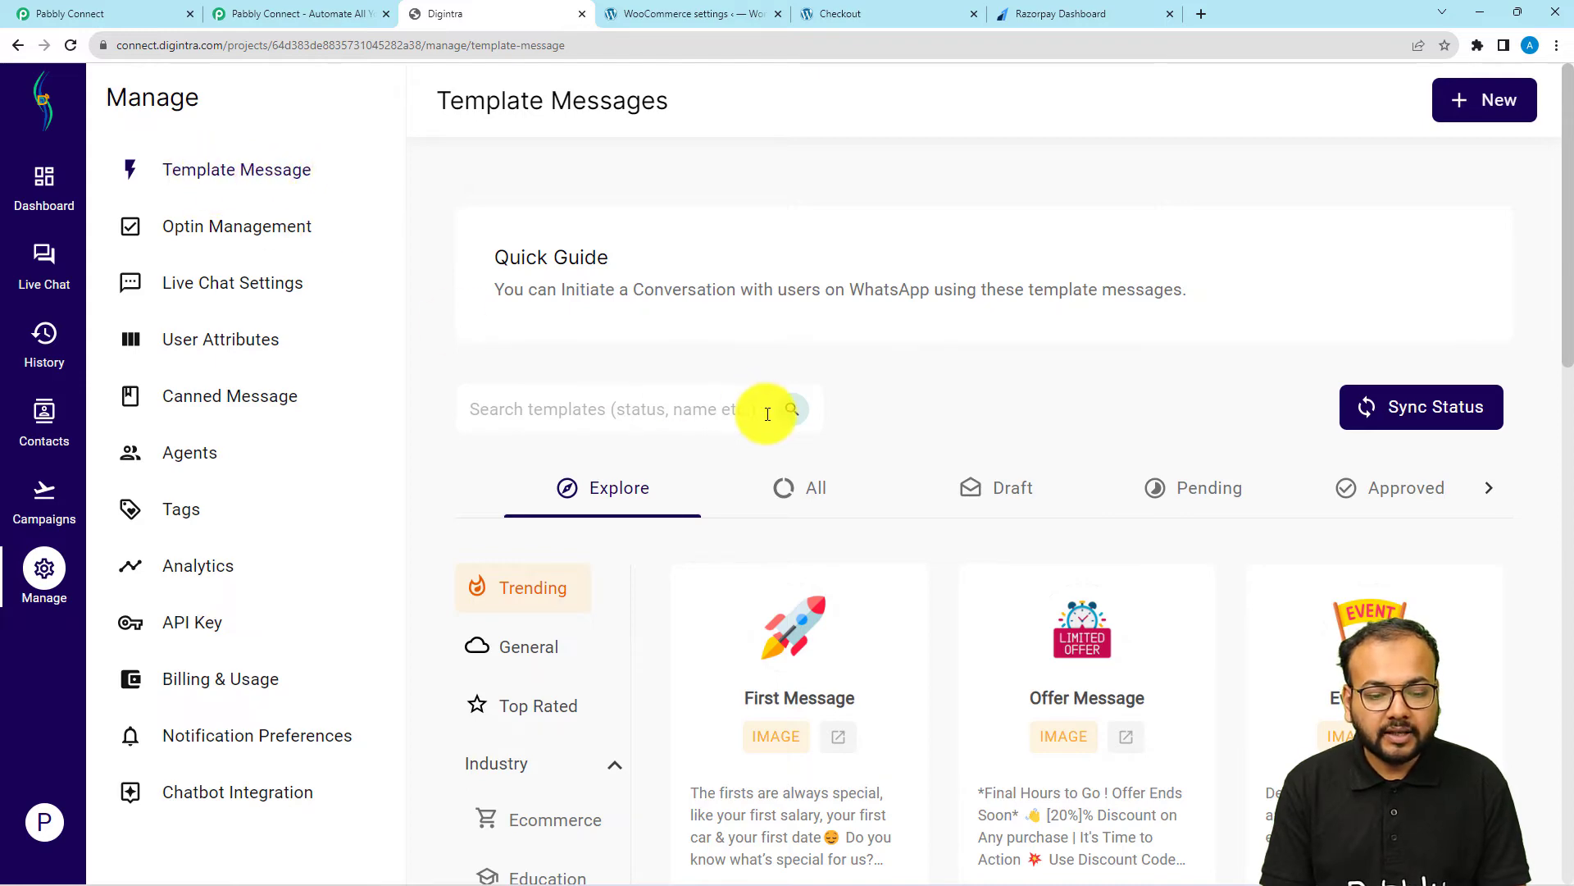
{"action": "scroll", "coordinate": [829, 435], "scroll_direction": "down", "scroll_amount": 1}
{"action": "left_click", "coordinate": [818, 410]}
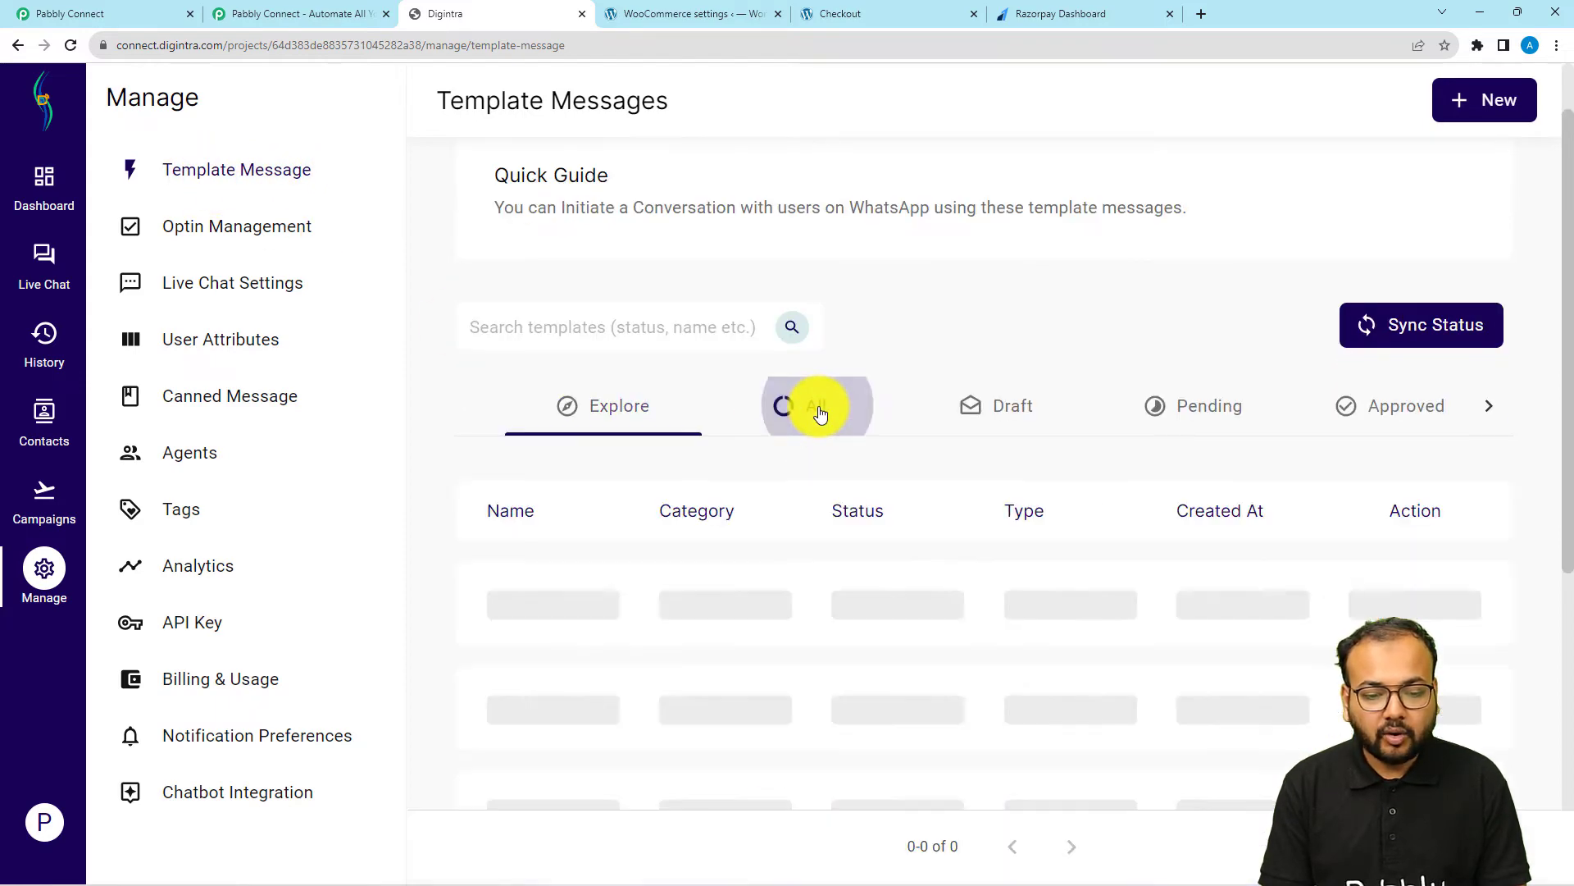
{"action": "scroll", "coordinate": [808, 420], "scroll_direction": "down", "scroll_amount": 1}
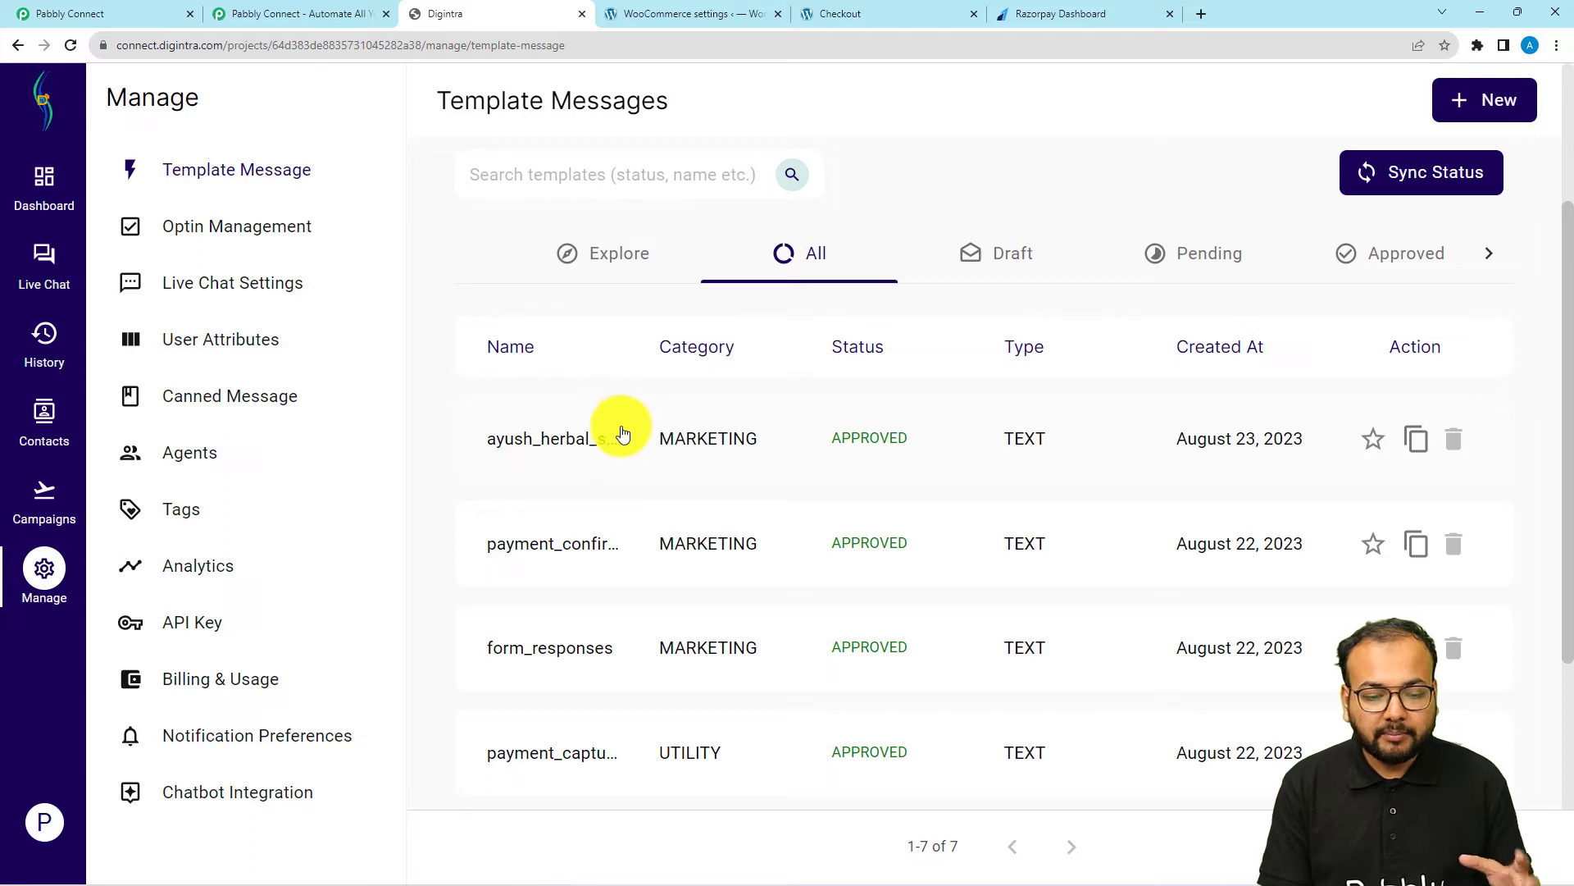
{"action": "scroll", "coordinate": [679, 483], "scroll_direction": "down", "scroll_amount": 2}
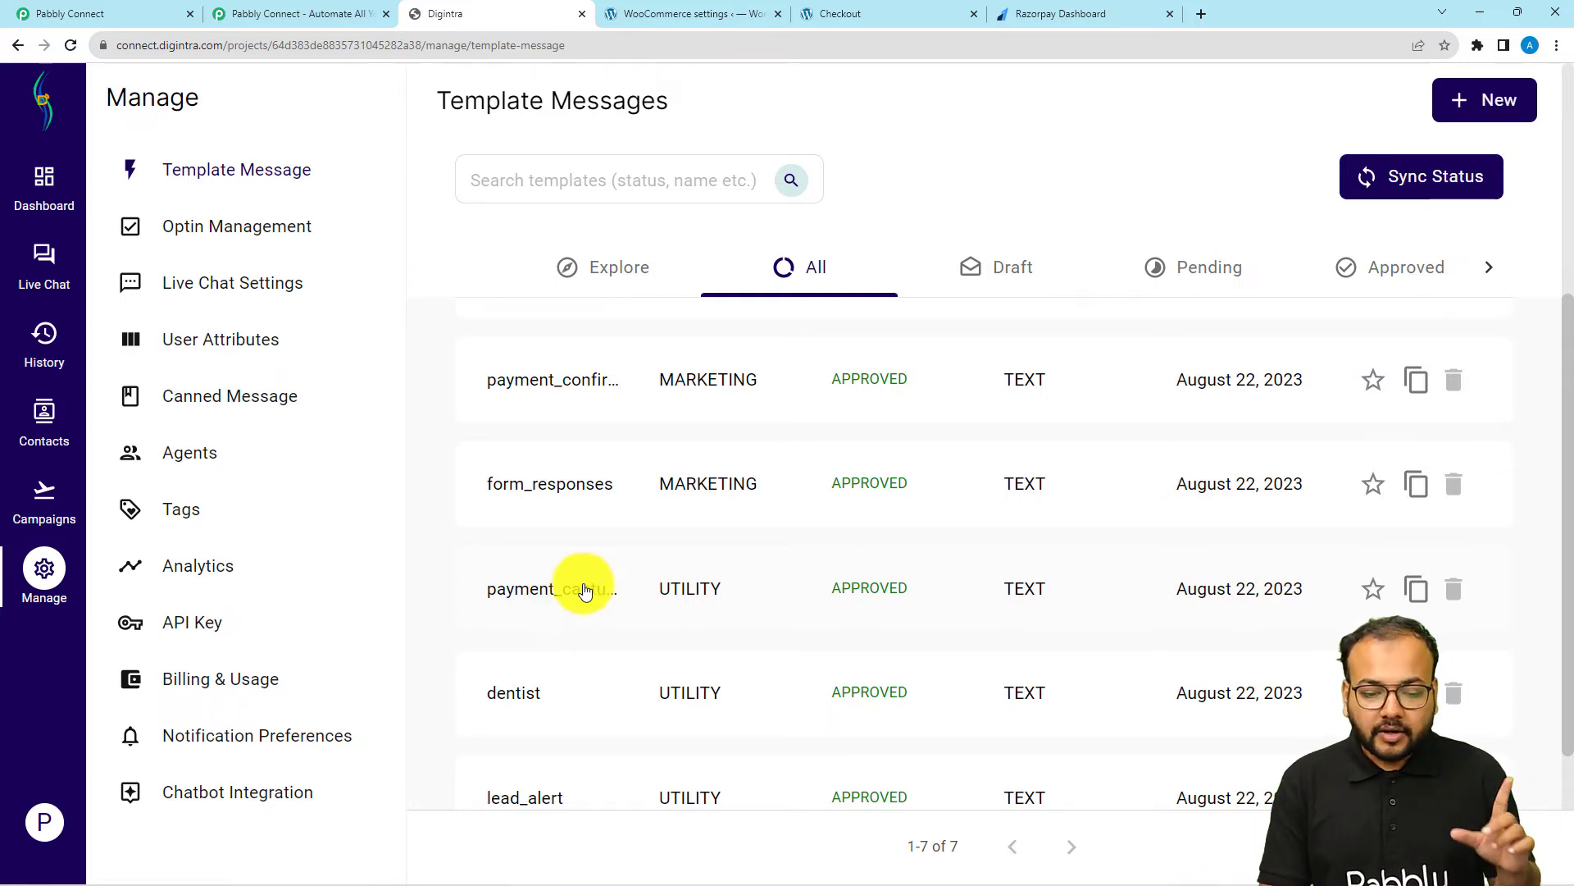
{"action": "left_click", "coordinate": [552, 588]}
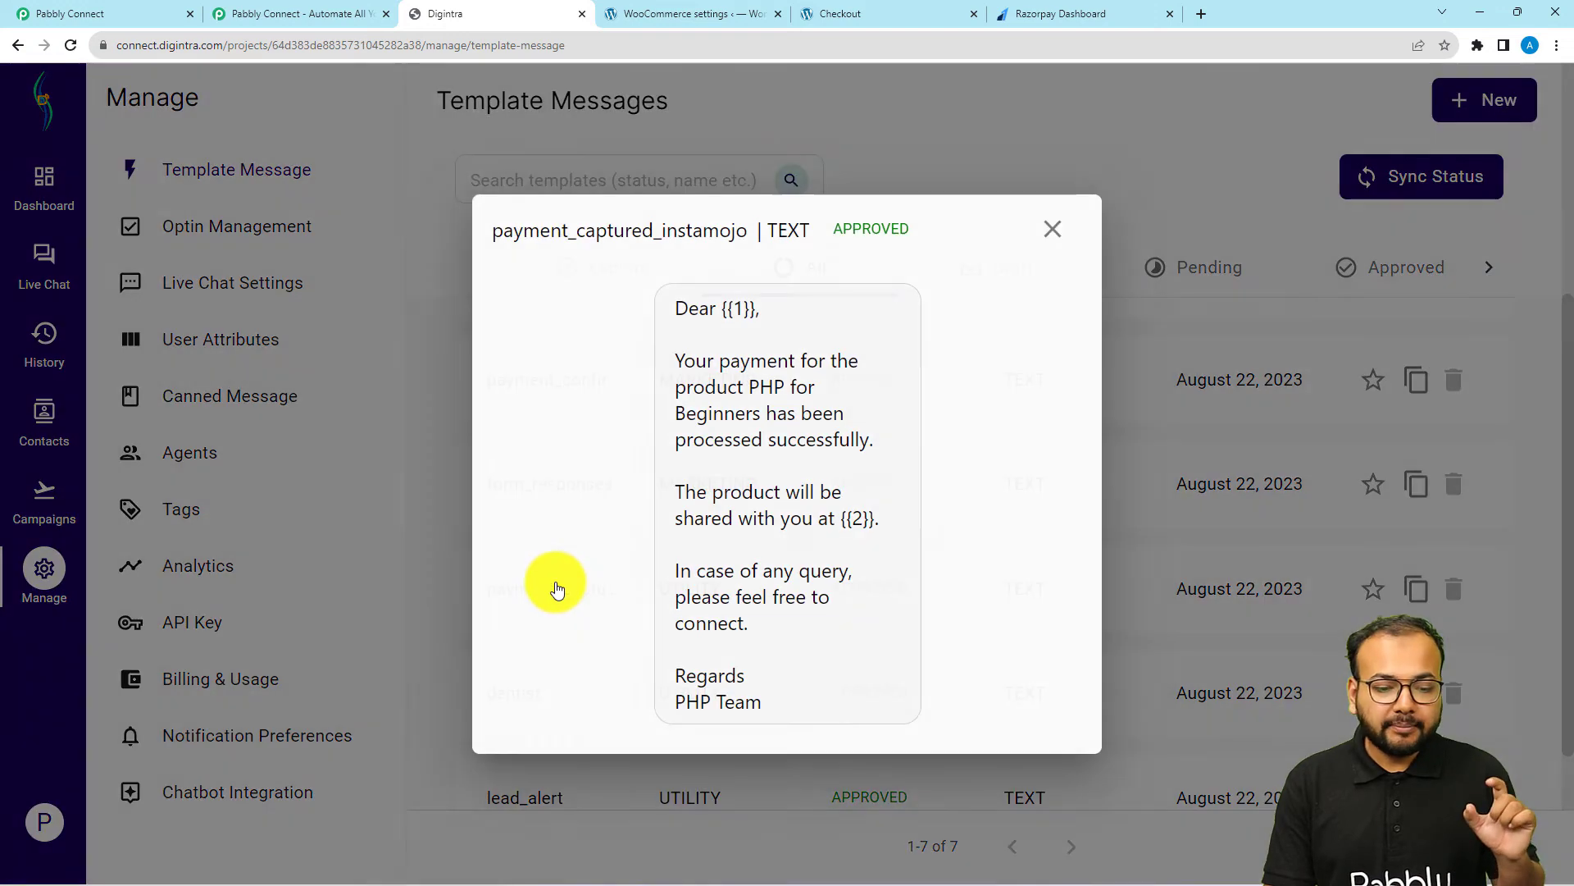
{"action": "left_click", "coordinate": [1053, 231]}
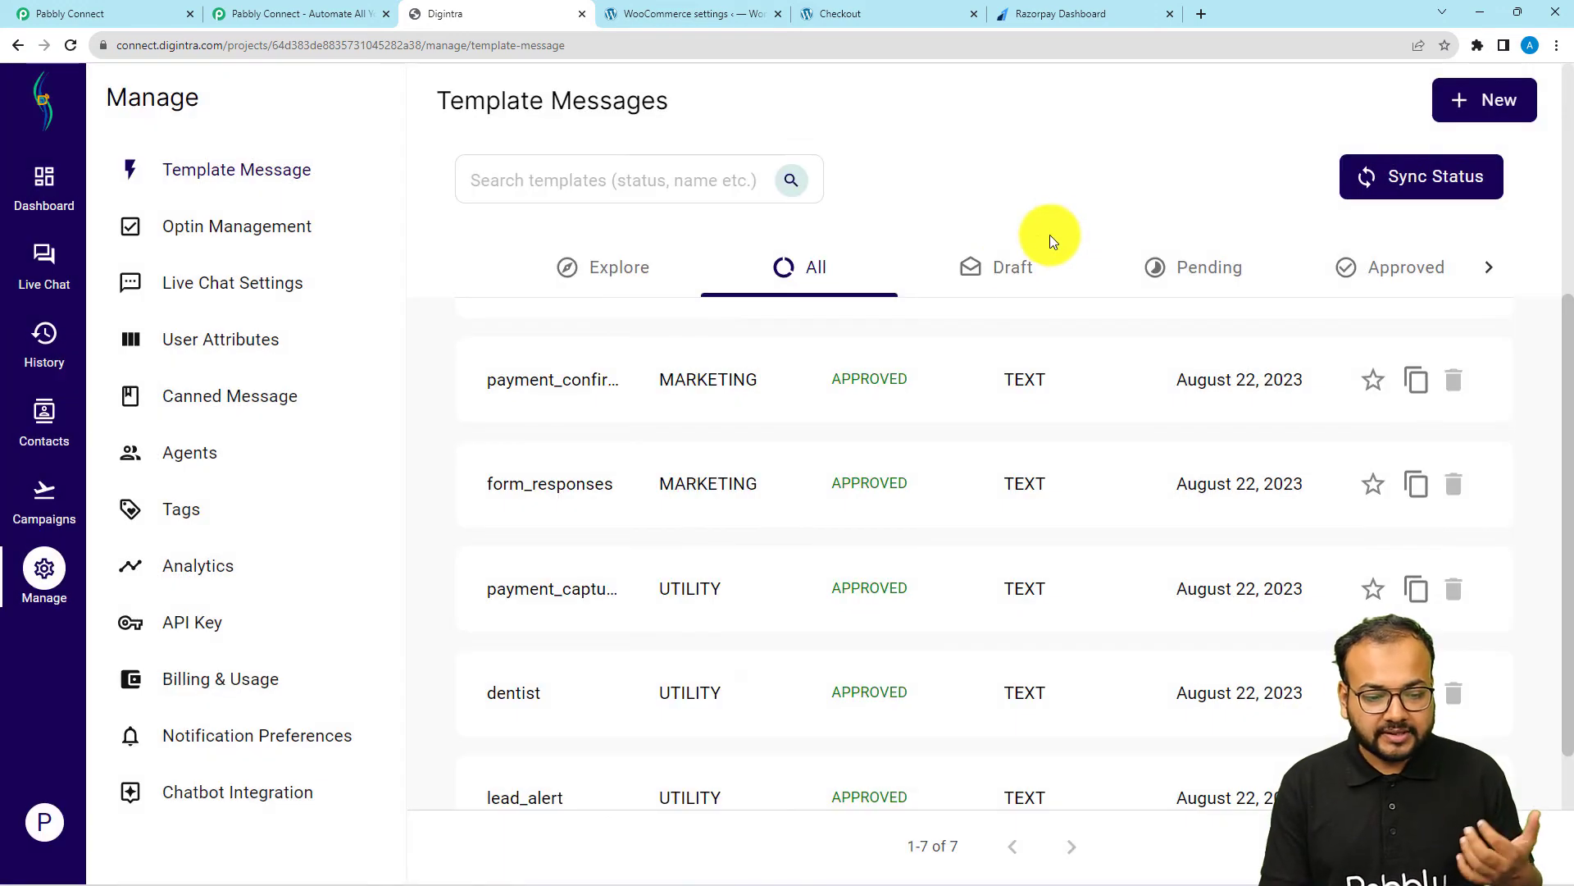
{"action": "left_click", "coordinate": [559, 387]}
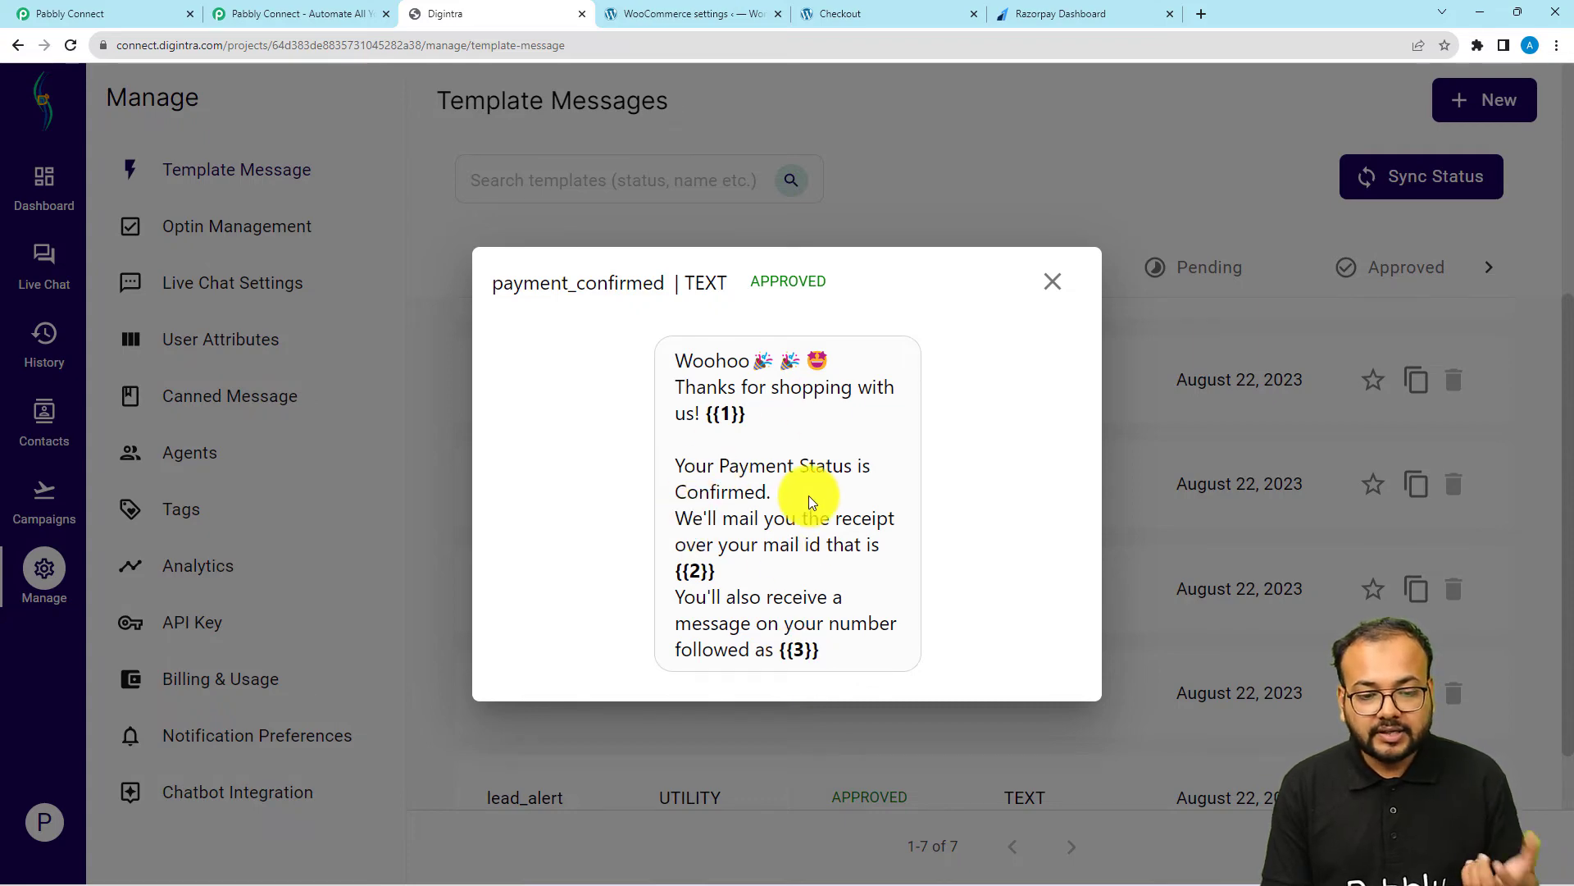
{"action": "left_click", "coordinate": [1033, 289]}
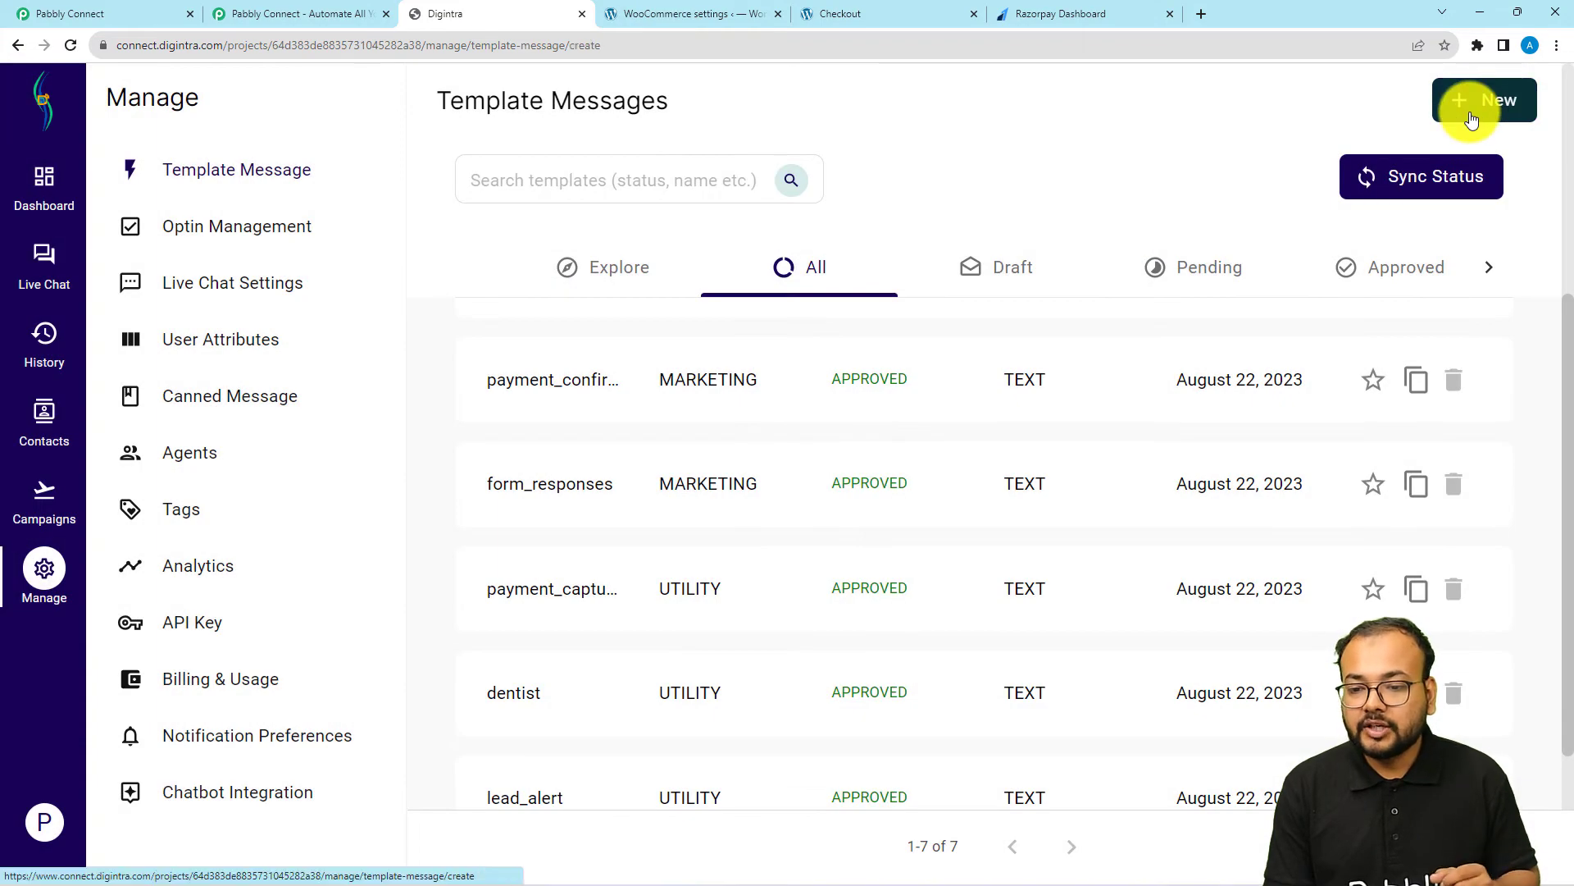
Start a new template message and examine the options offered for Template Category and Template Language
{"action": "left_click", "coordinate": [1472, 108]}
{"action": "scroll", "coordinate": [644, 373], "scroll_direction": "down", "scroll_amount": 1}
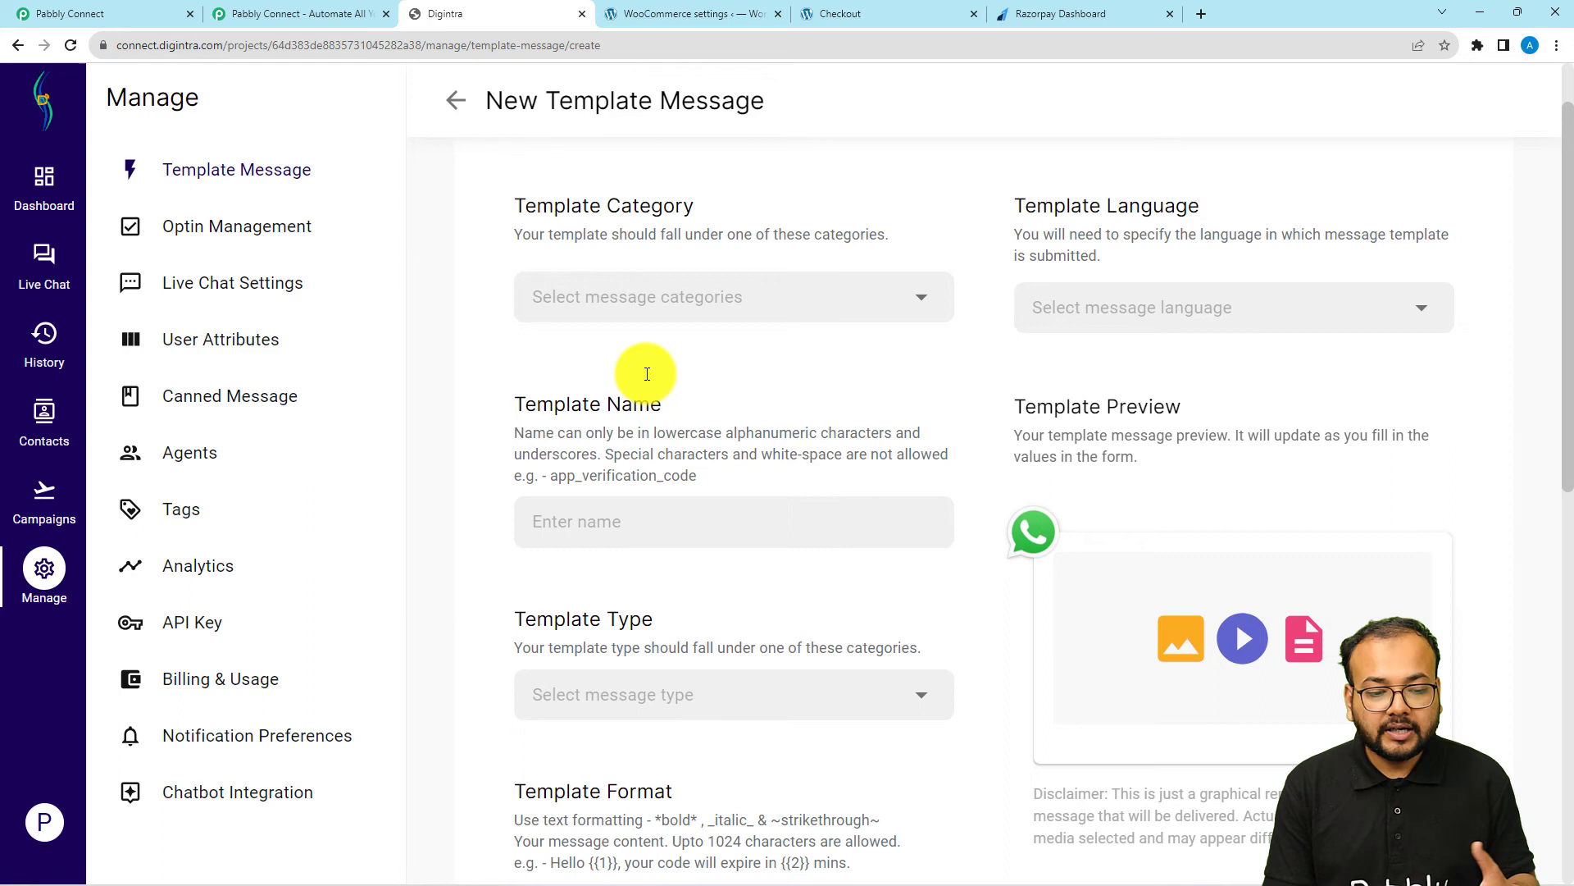
{"action": "left_click", "coordinate": [671, 309]}
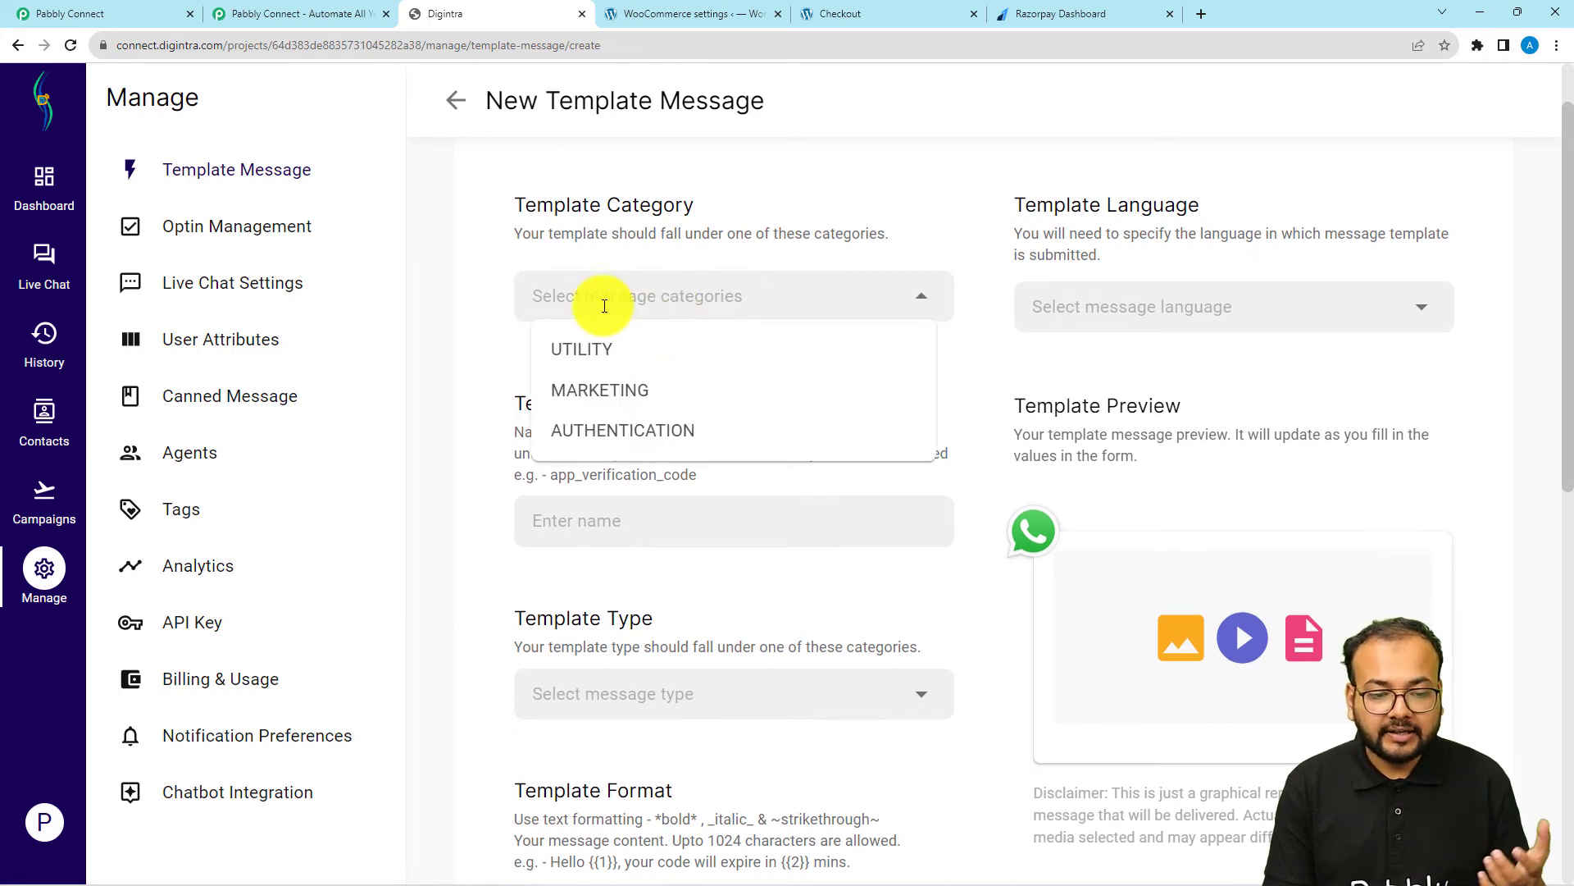
{"action": "left_click", "coordinate": [802, 235]}
{"action": "left_click", "coordinate": [1153, 309]}
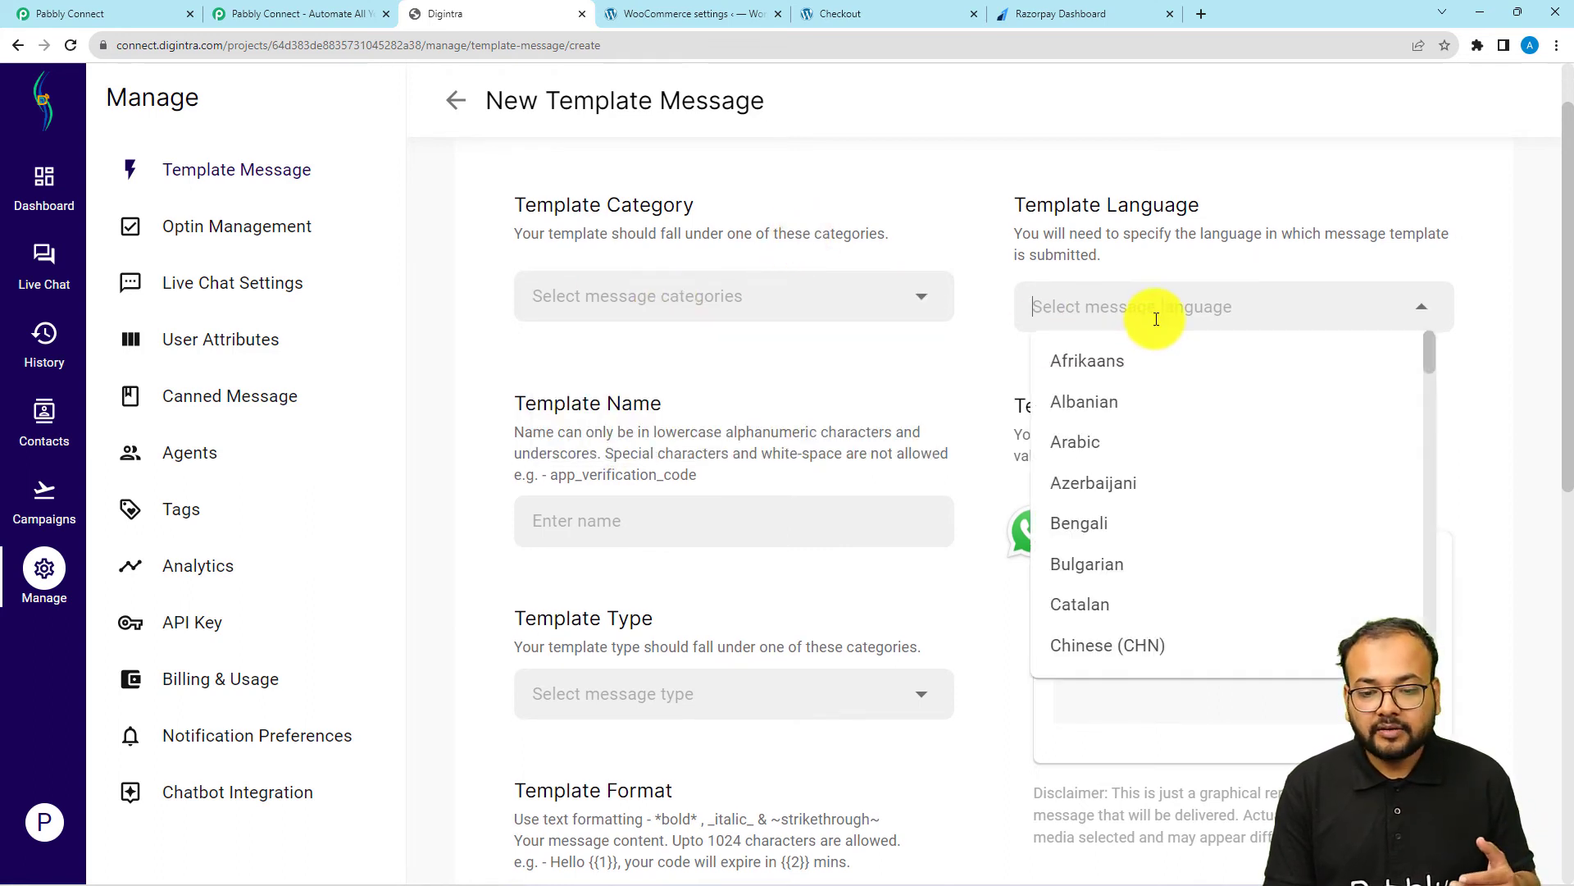
{"action": "left_click", "coordinate": [890, 382]}
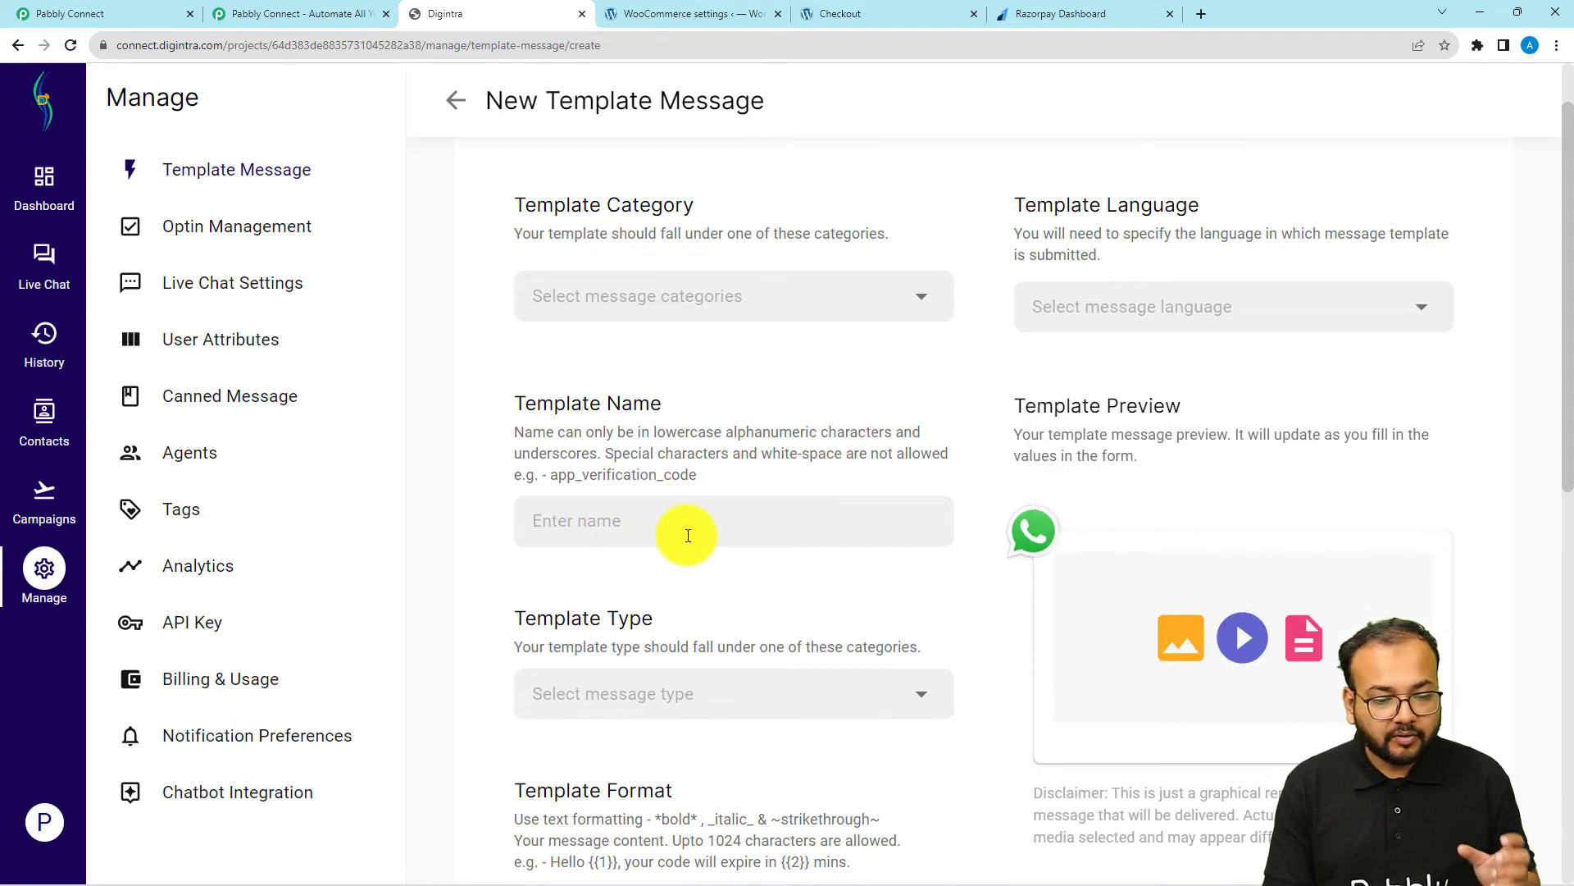
Examine the Template Type options and the numbered placeholders in the Template Format example
{"action": "scroll", "coordinate": [671, 541], "scroll_direction": "down", "scroll_amount": 1}
{"action": "scroll", "coordinate": [669, 539], "scroll_direction": "down", "scroll_amount": 2}
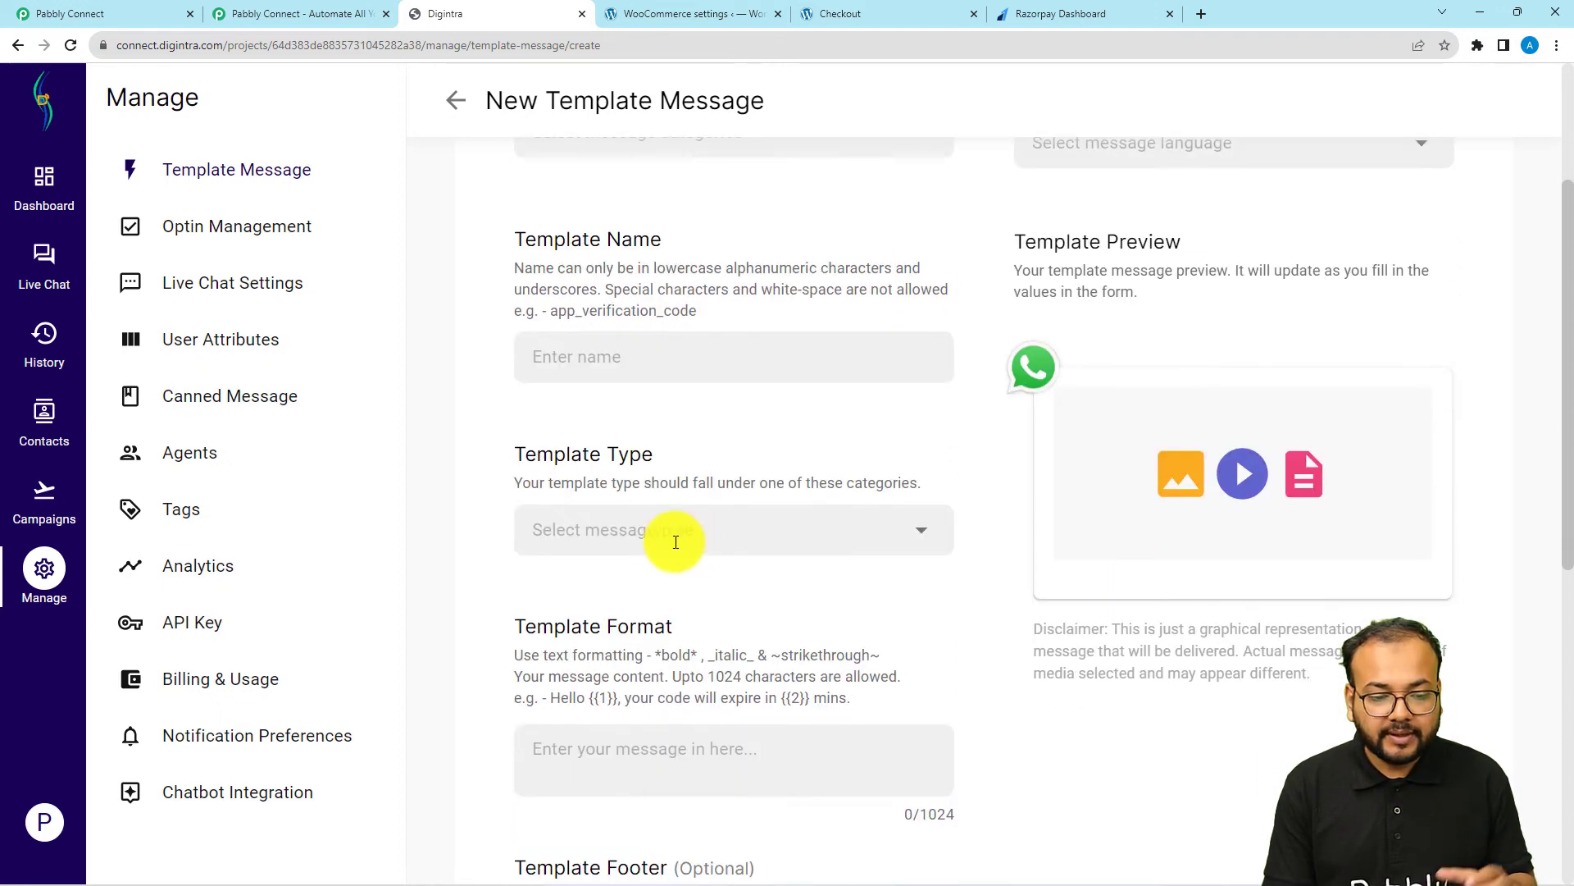
{"action": "left_click", "coordinate": [607, 533]}
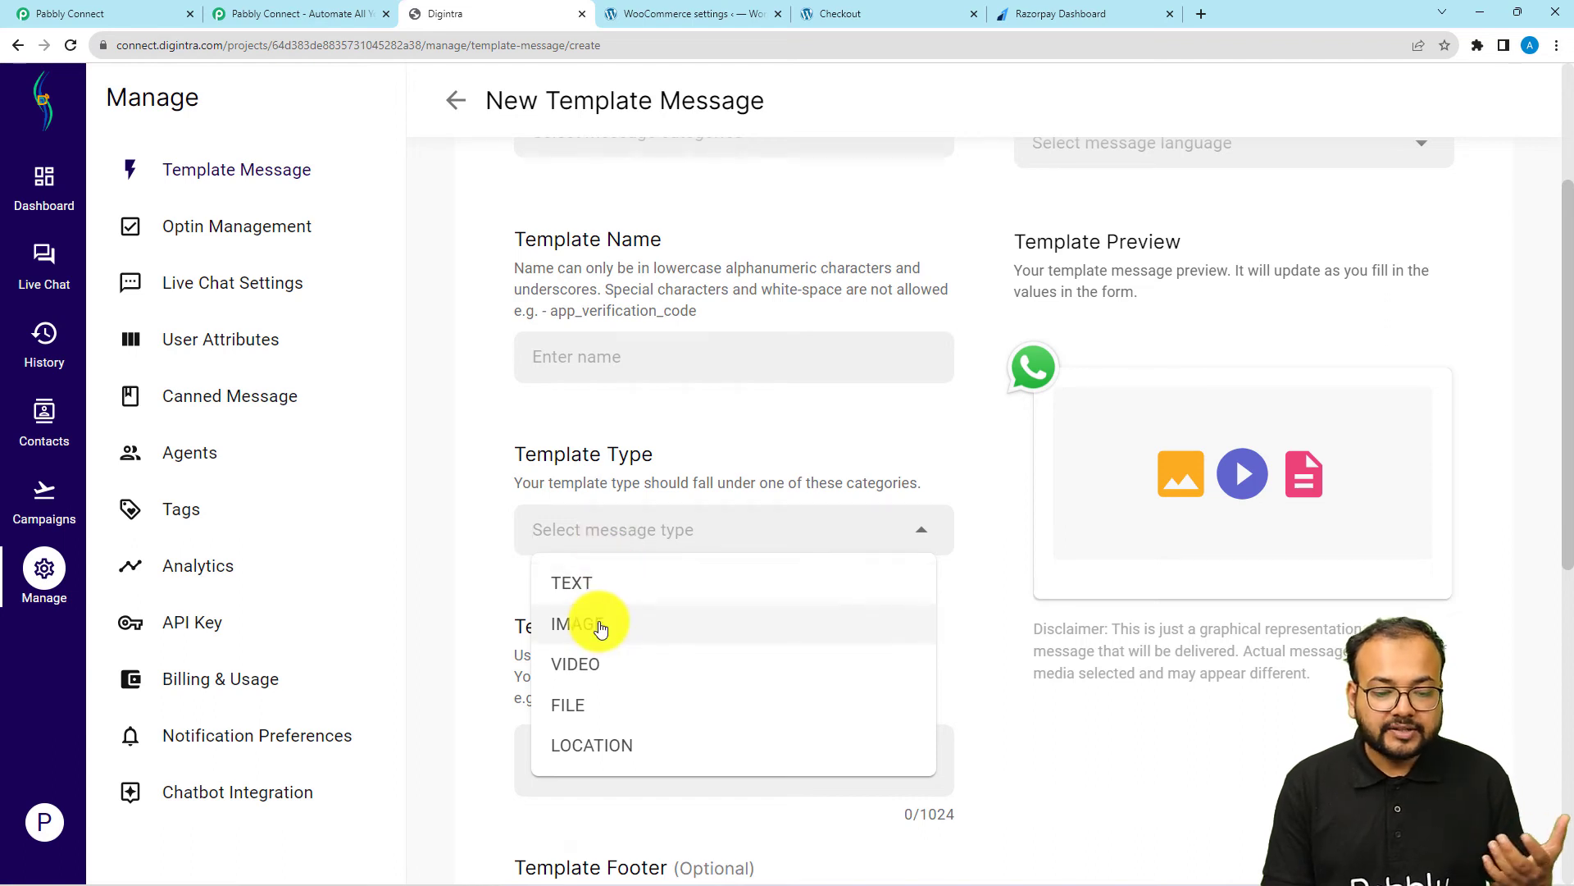
{"action": "left_click", "coordinate": [697, 435]}
{"action": "scroll", "coordinate": [697, 435], "scroll_direction": "down", "scroll_amount": 2}
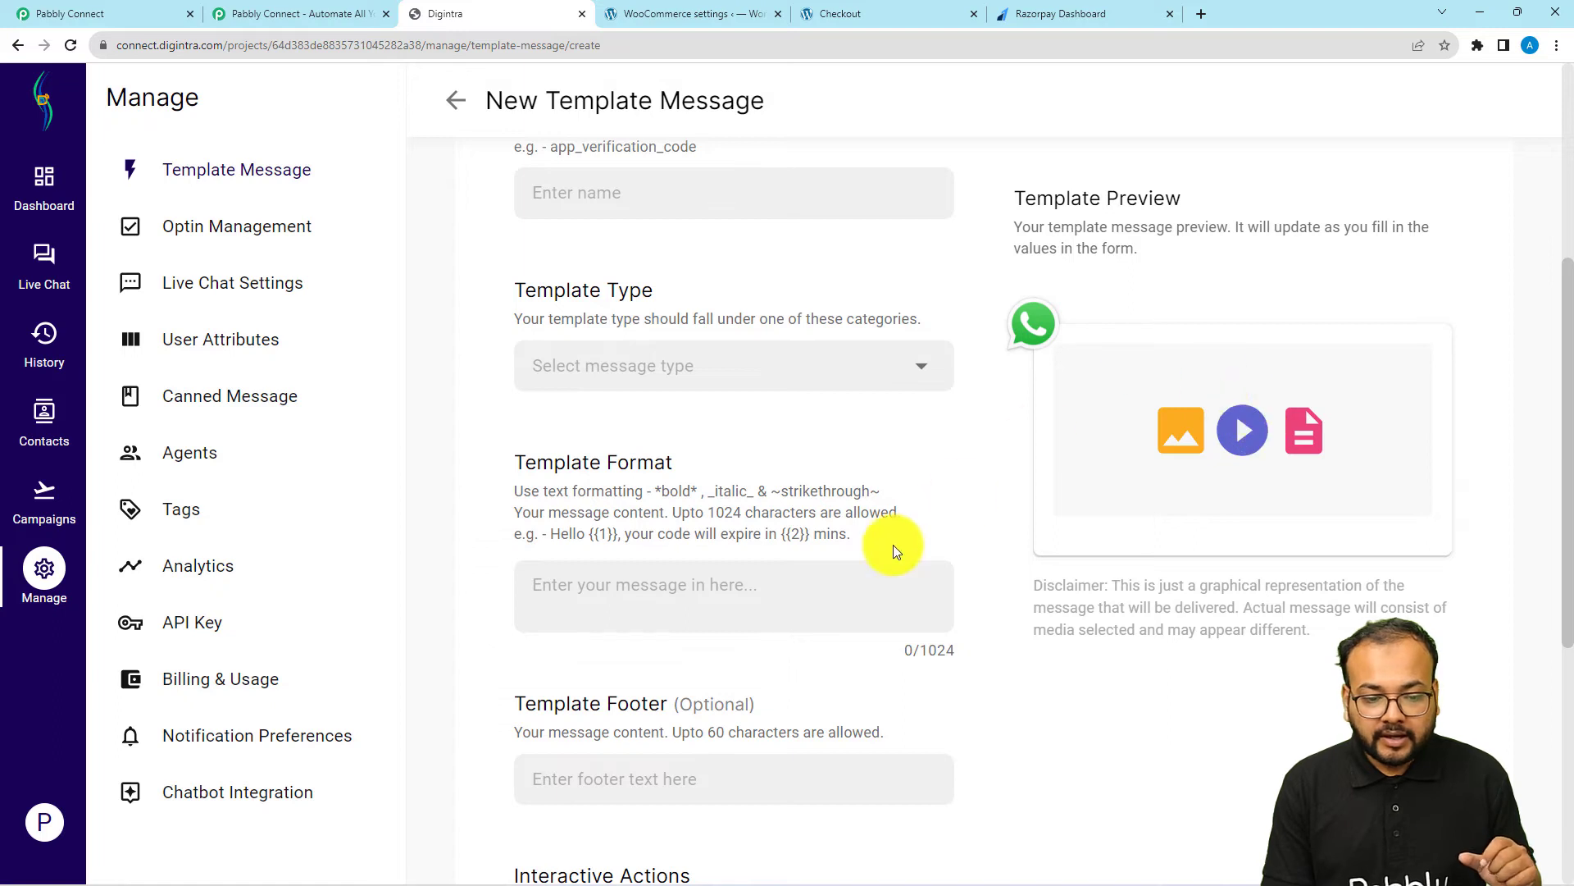
{"action": "scroll", "coordinate": [715, 566], "scroll_direction": "down", "scroll_amount": 1}
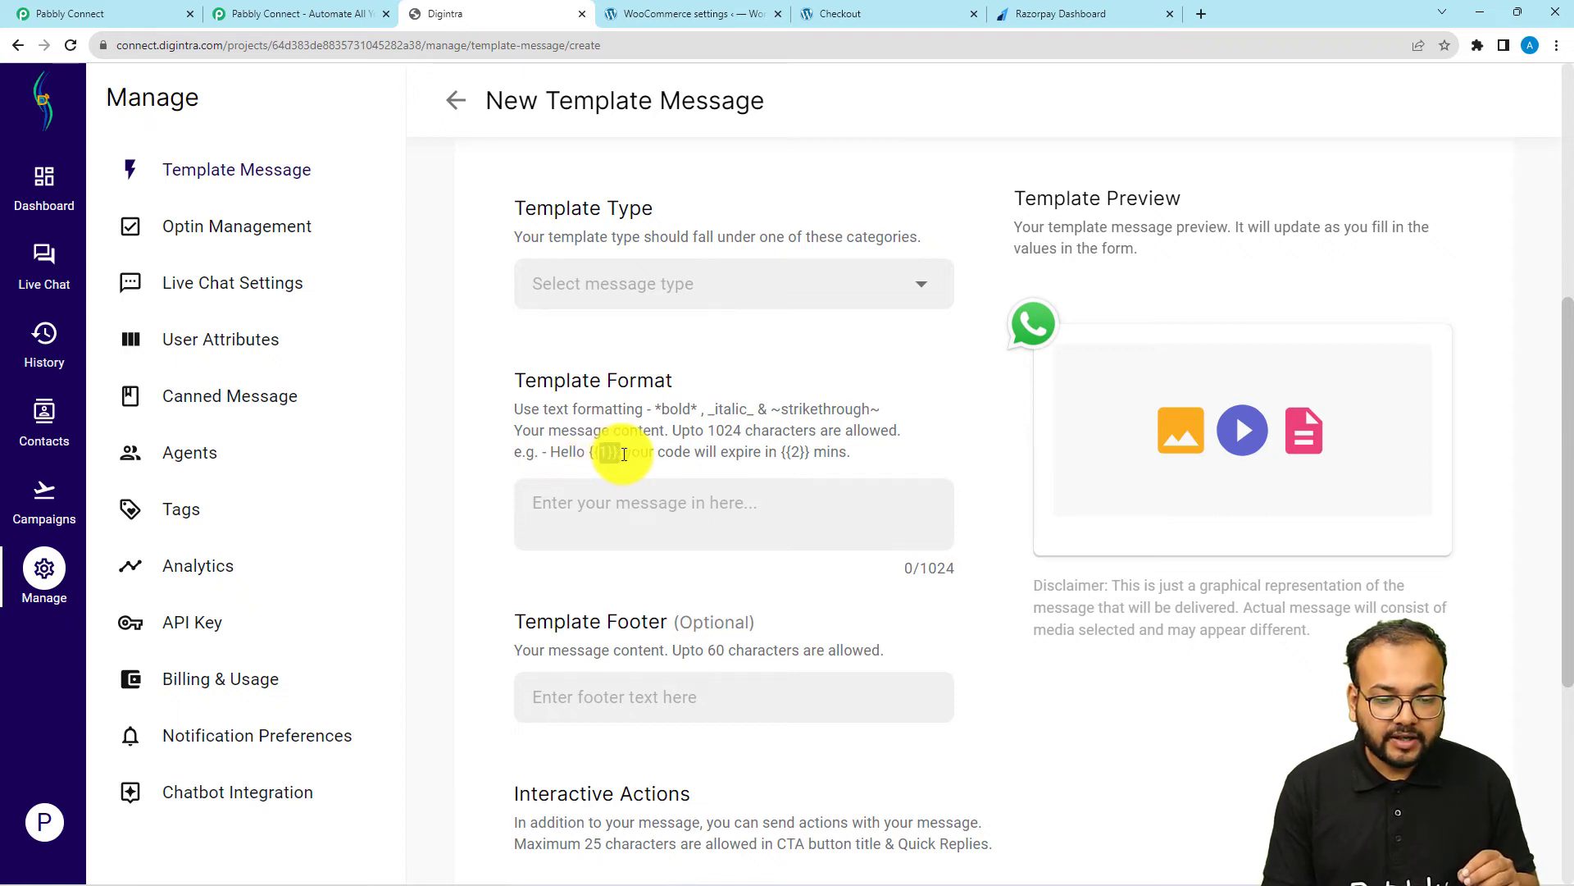
{"action": "double_click", "coordinate": [597, 451]}
{"action": "left_click_drag", "start_coordinate": [790, 457], "coordinate": [807, 458]}
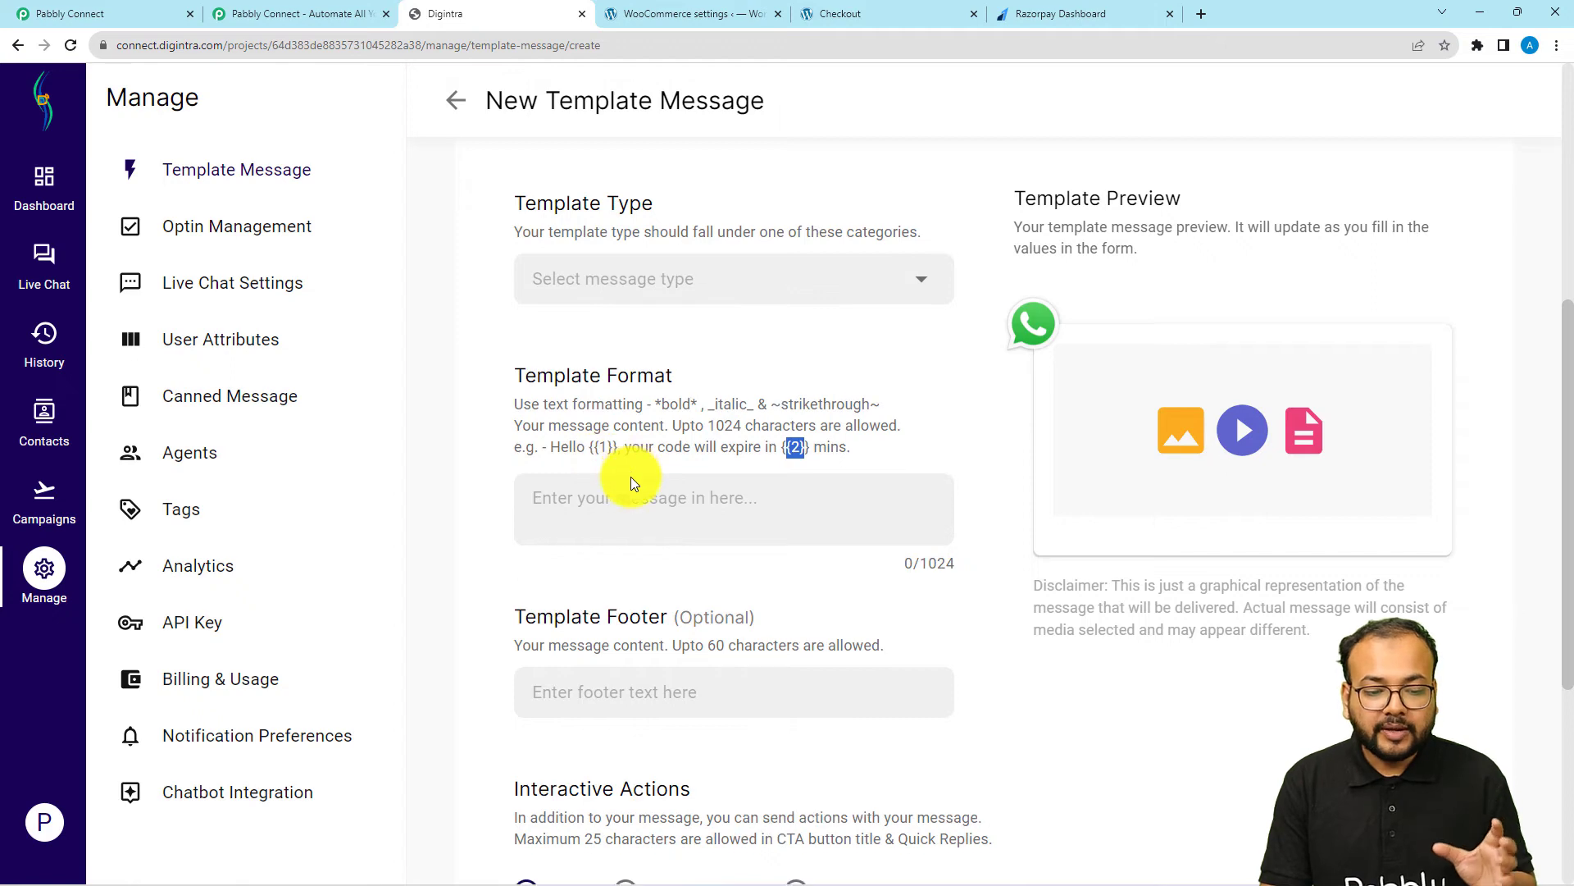
Look over the template's footer and Interactive Actions settings, and discard the new template
{"action": "scroll", "coordinate": [677, 450], "scroll_direction": "down", "scroll_amount": 3}
{"action": "scroll", "coordinate": [676, 419], "scroll_direction": "up", "scroll_amount": 2}
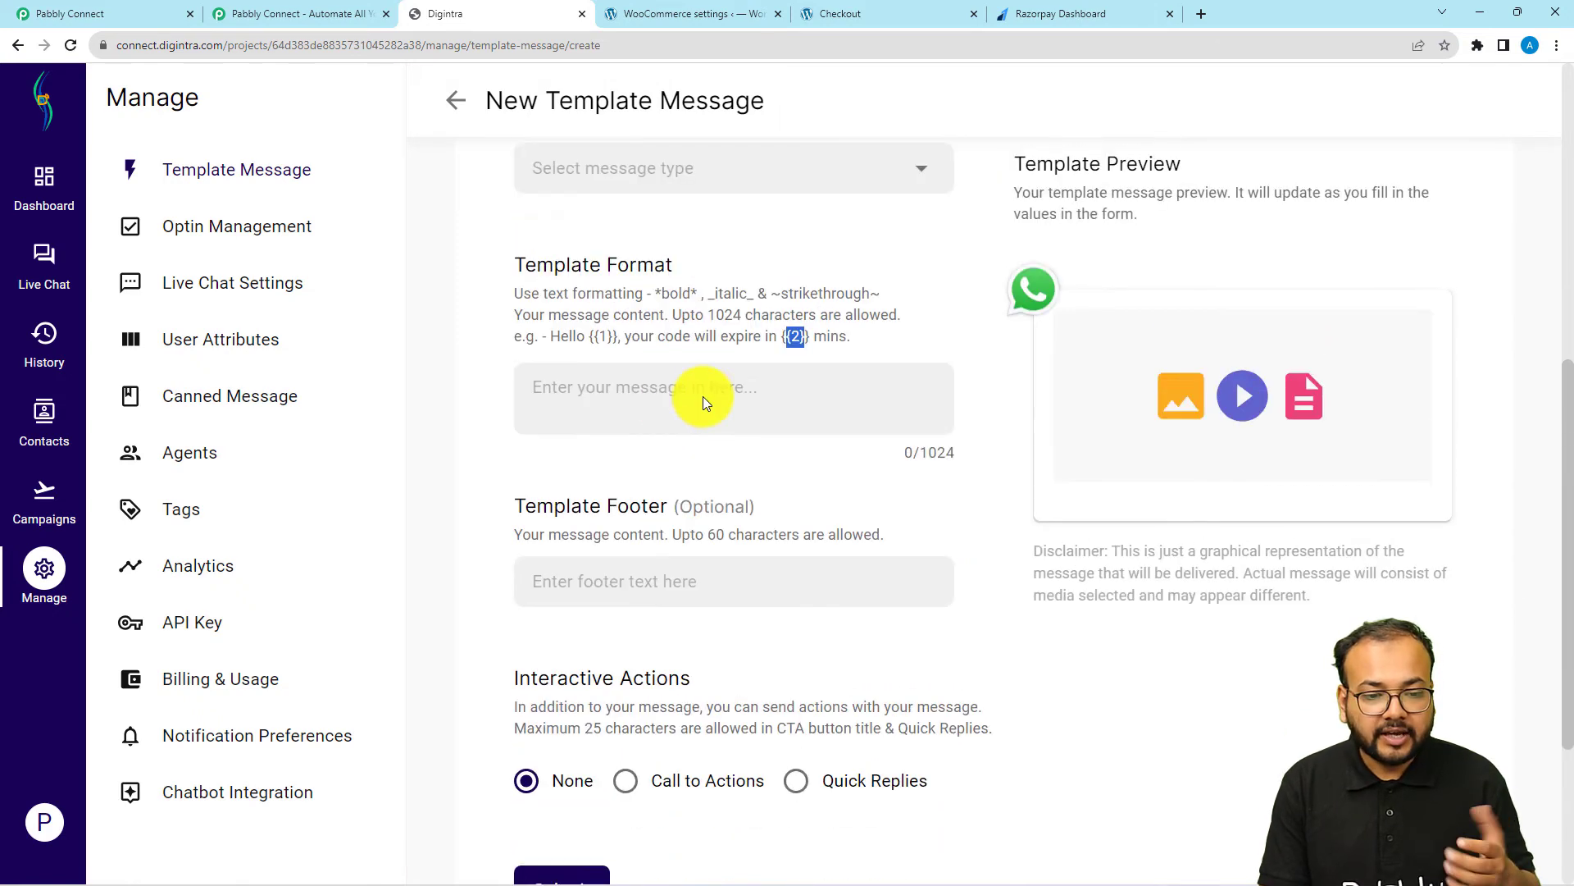
{"action": "scroll", "coordinate": [606, 492], "scroll_direction": "down", "scroll_amount": 1}
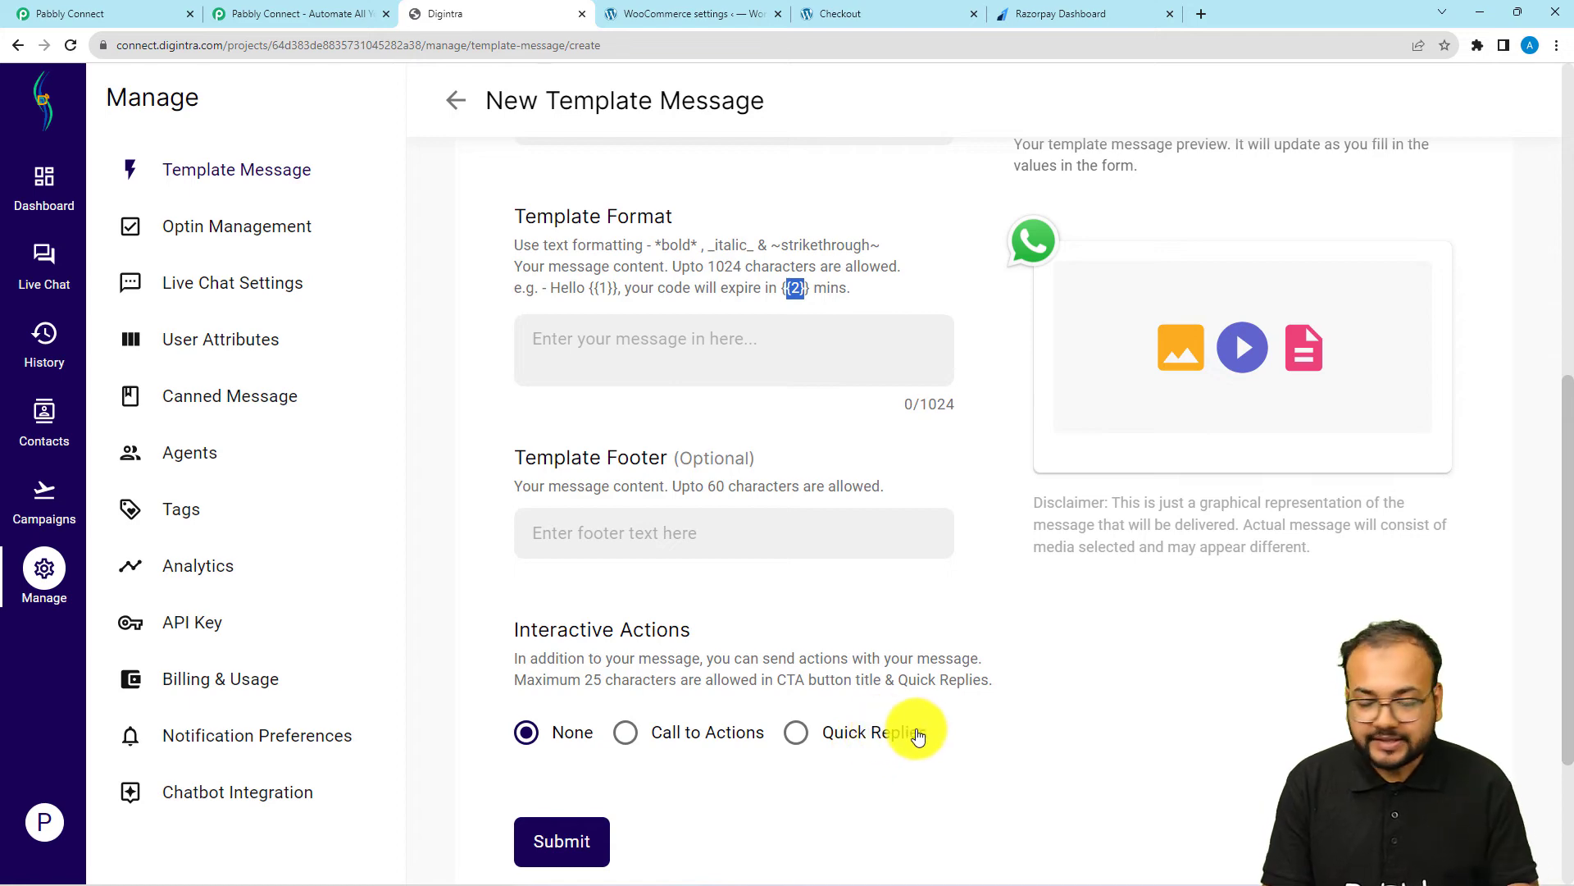
{"action": "left_click", "coordinate": [465, 105]}
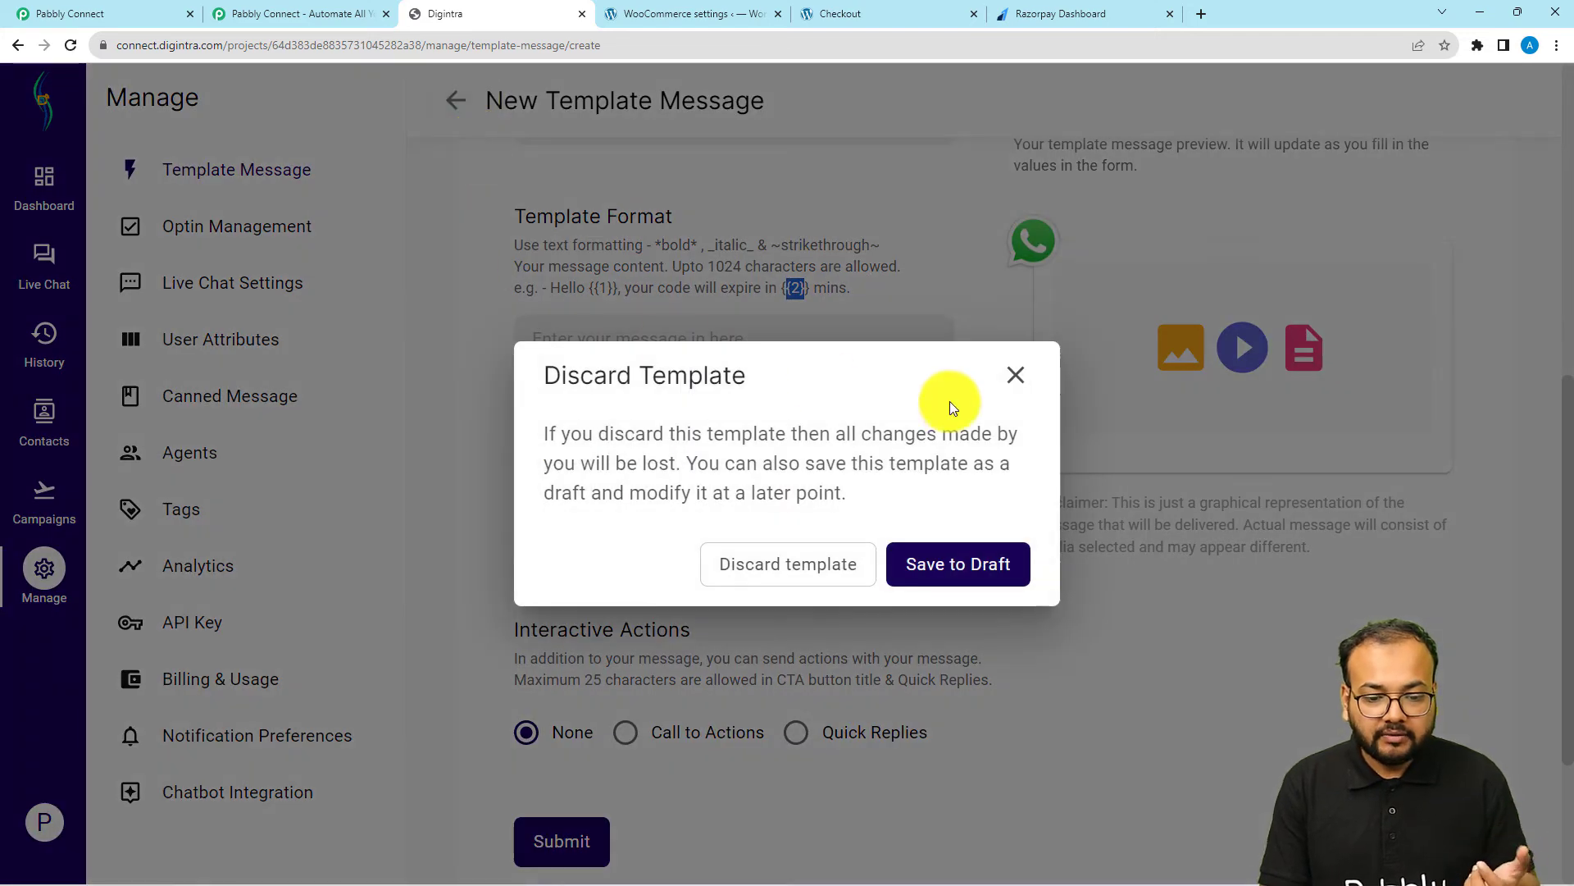
{"action": "left_click", "coordinate": [835, 562]}
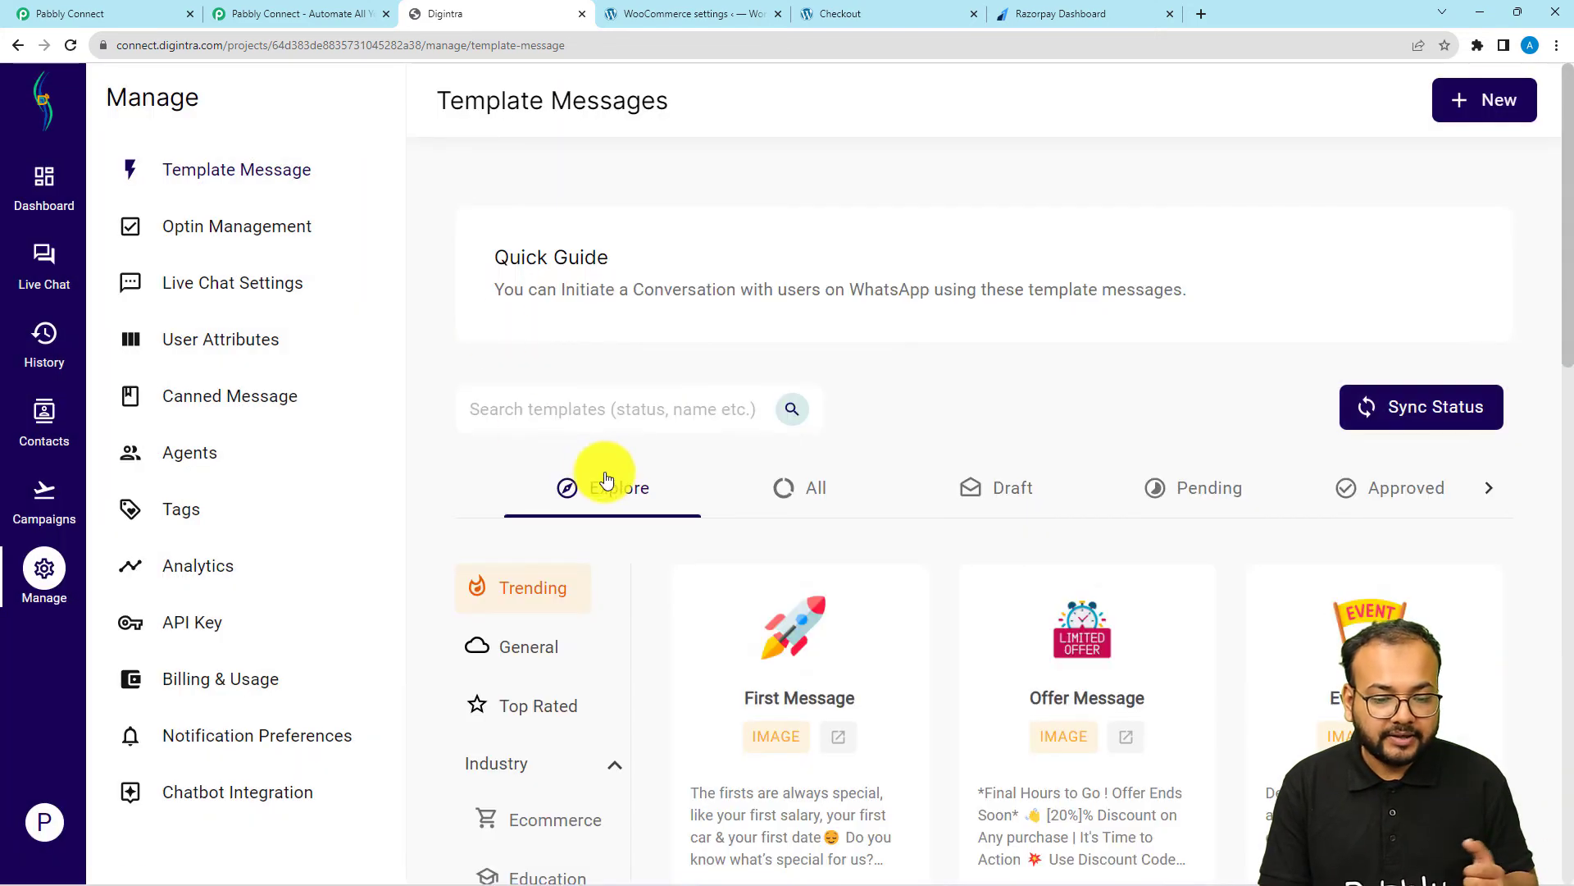
Reopen the payment_confirmed template from the full template list to review its message, and close it
{"action": "scroll", "coordinate": [672, 435], "scroll_direction": "down", "scroll_amount": 2}
{"action": "left_click", "coordinate": [787, 332]}
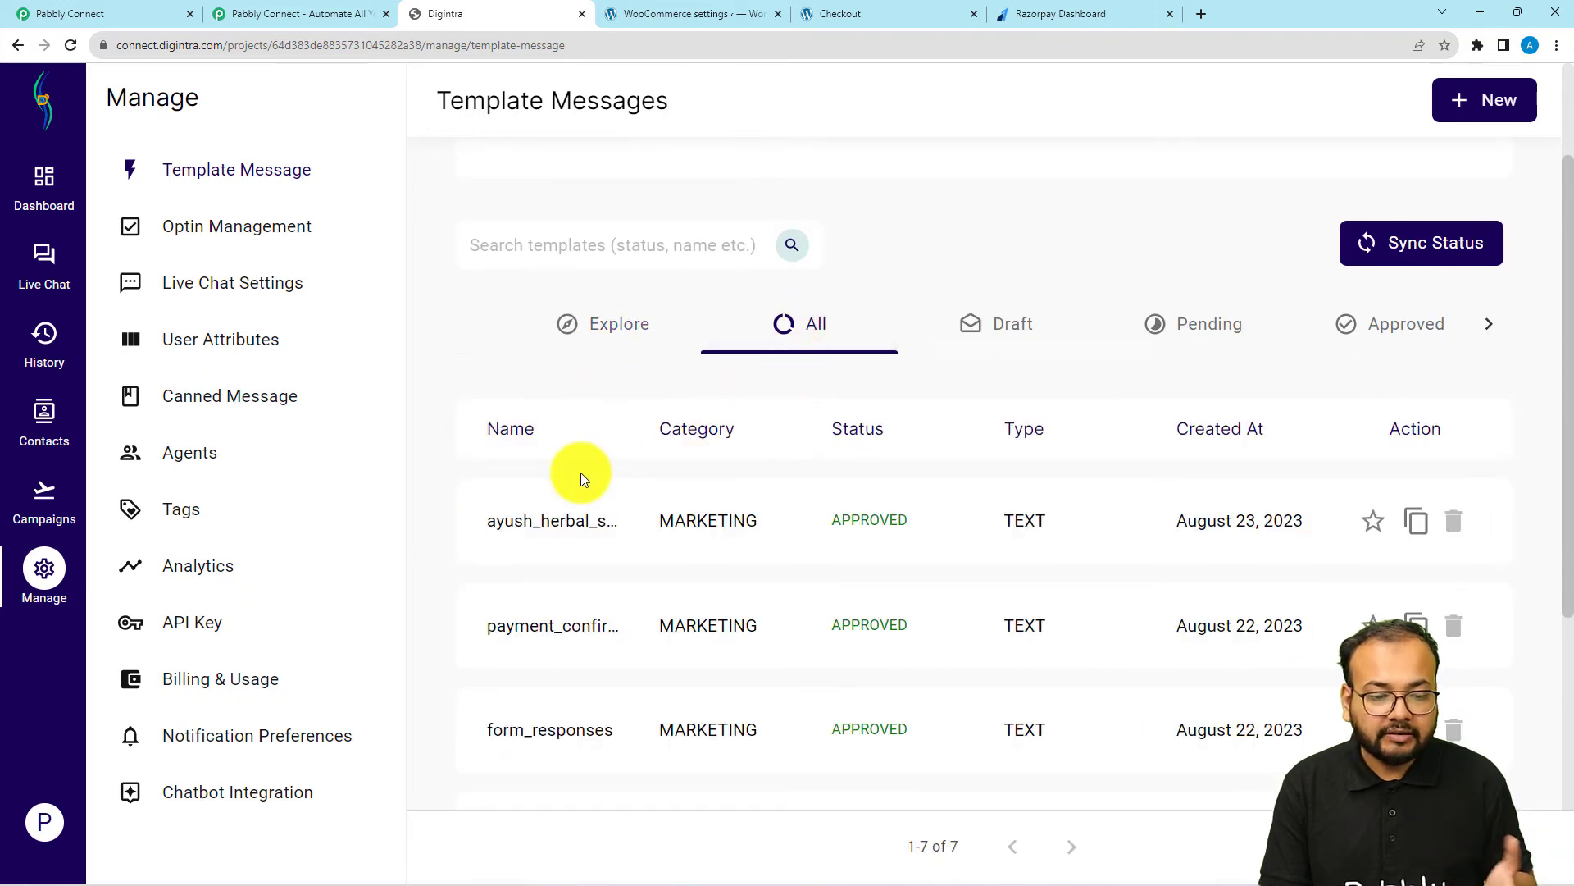
{"action": "scroll", "coordinate": [535, 577], "scroll_direction": "down", "scroll_amount": 3}
{"action": "left_click", "coordinate": [567, 397]}
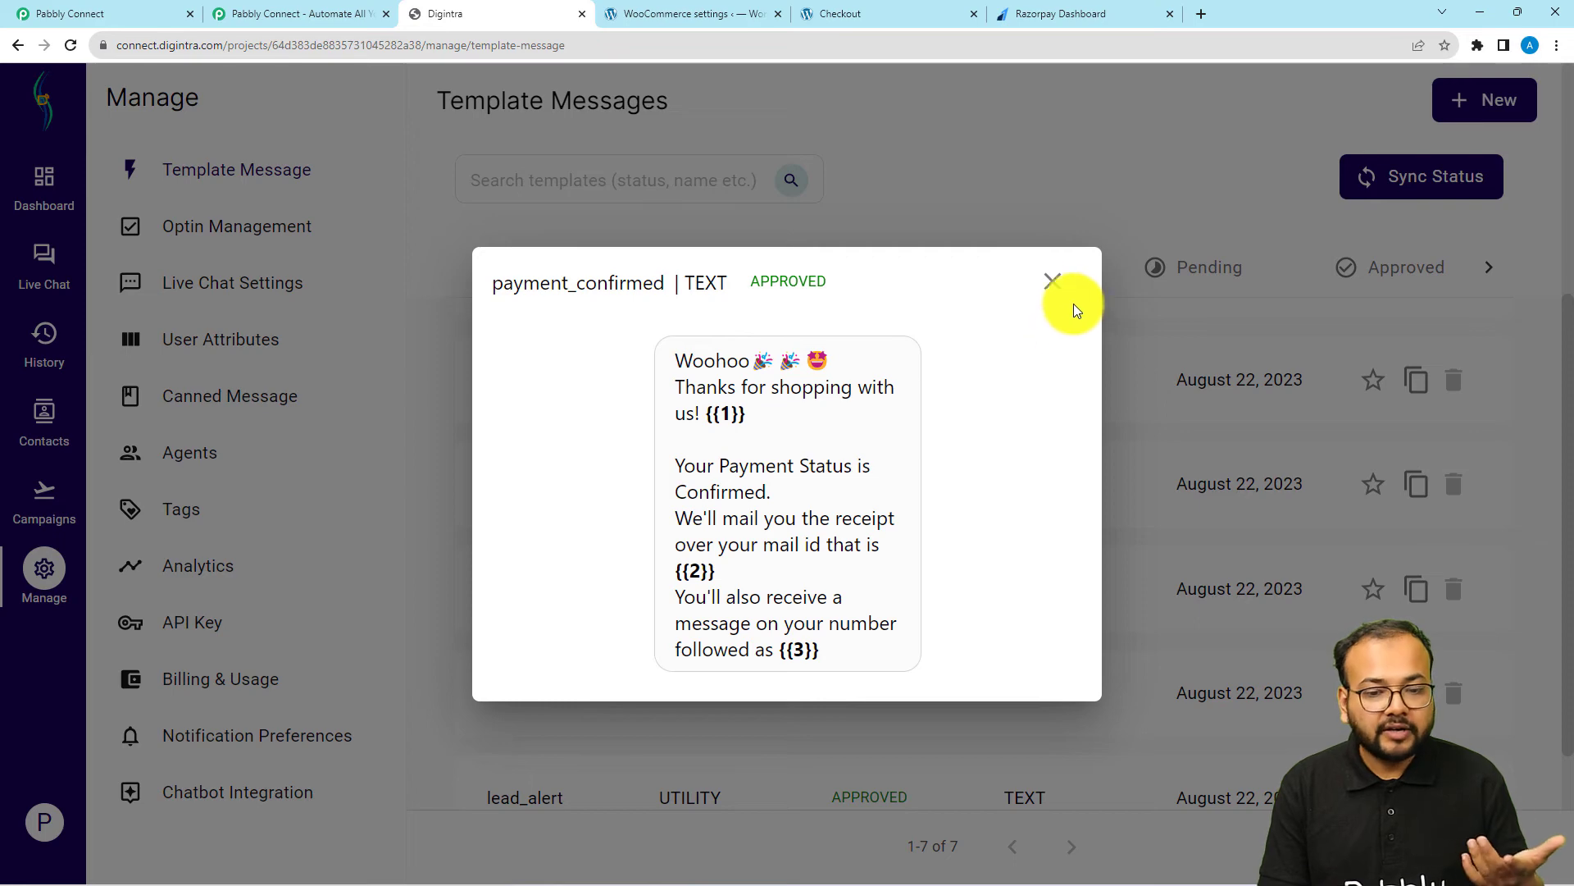
{"action": "left_click", "coordinate": [1053, 284]}
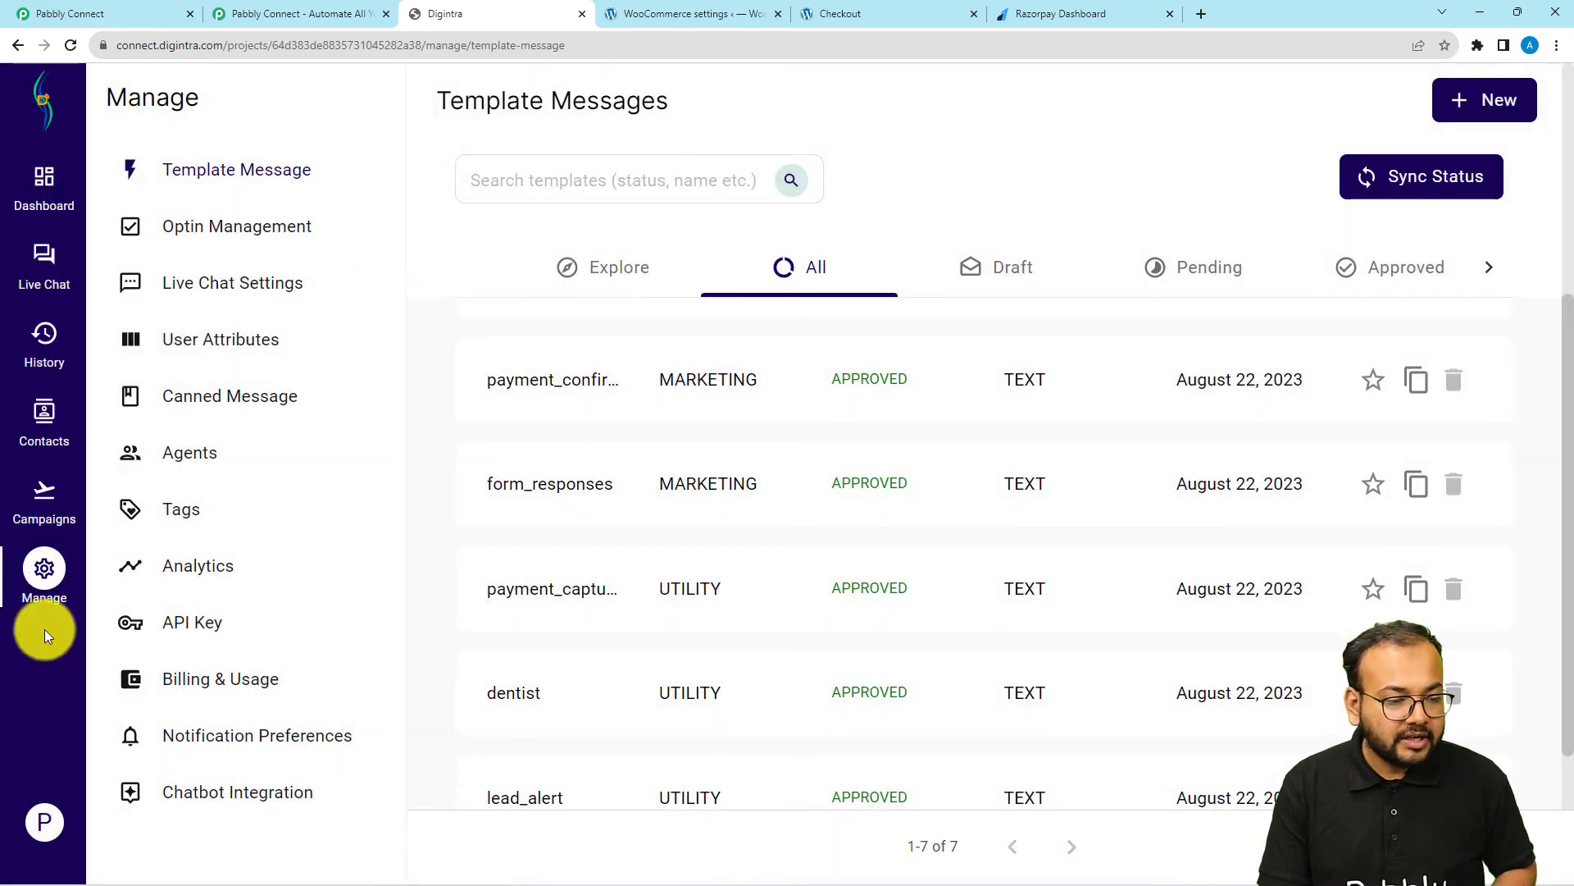
Start a new API campaign from the Campaigns area and name it razorpay
{"action": "left_click", "coordinate": [41, 504]}
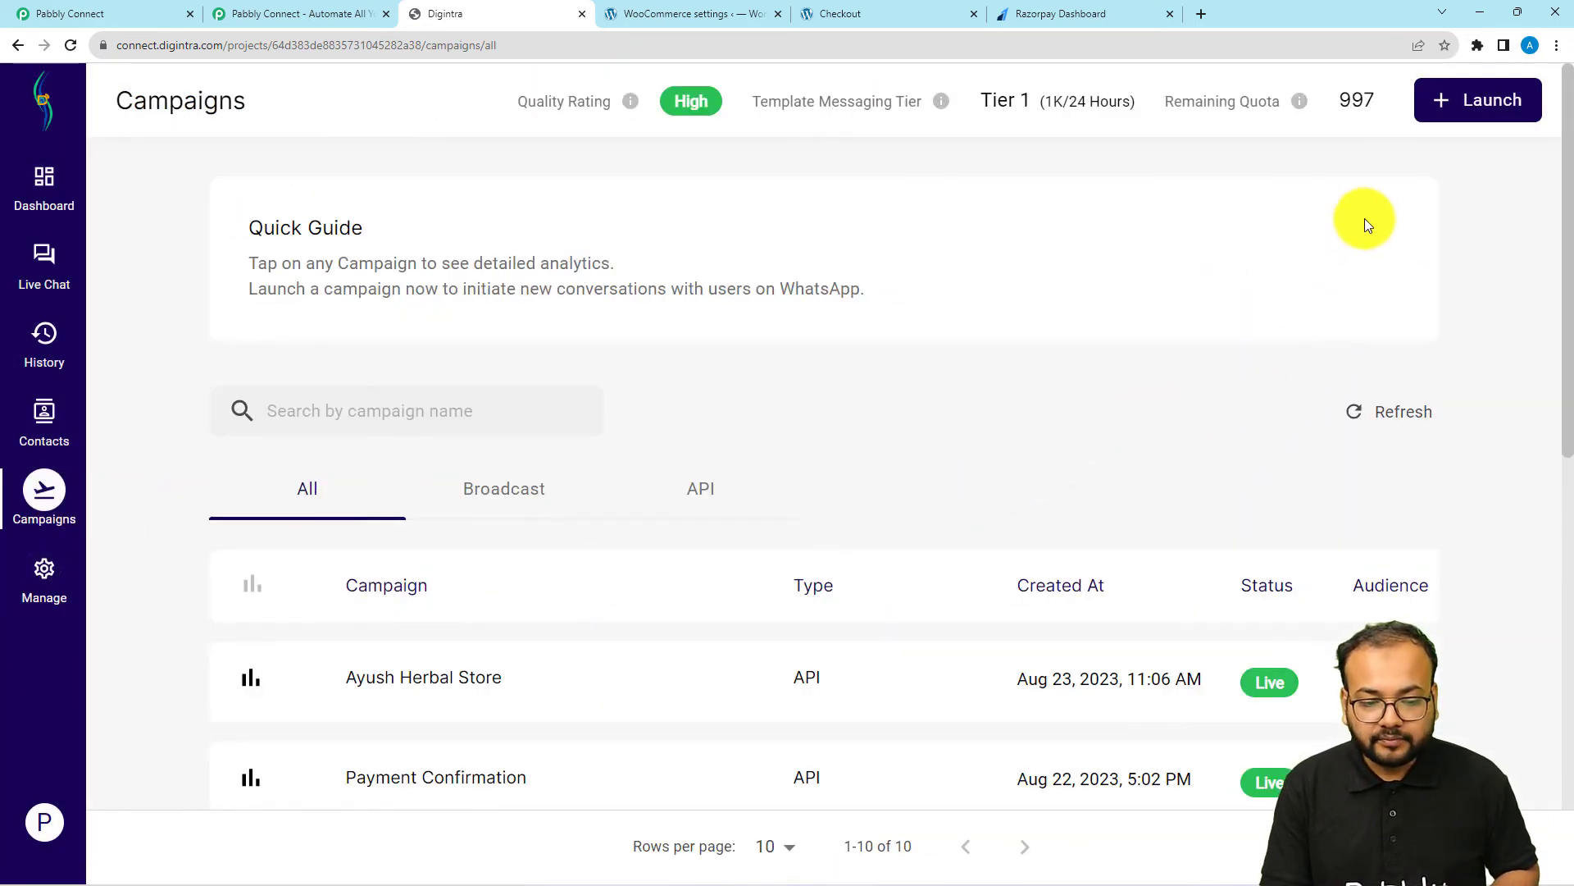
{"action": "left_click", "coordinate": [1471, 97]}
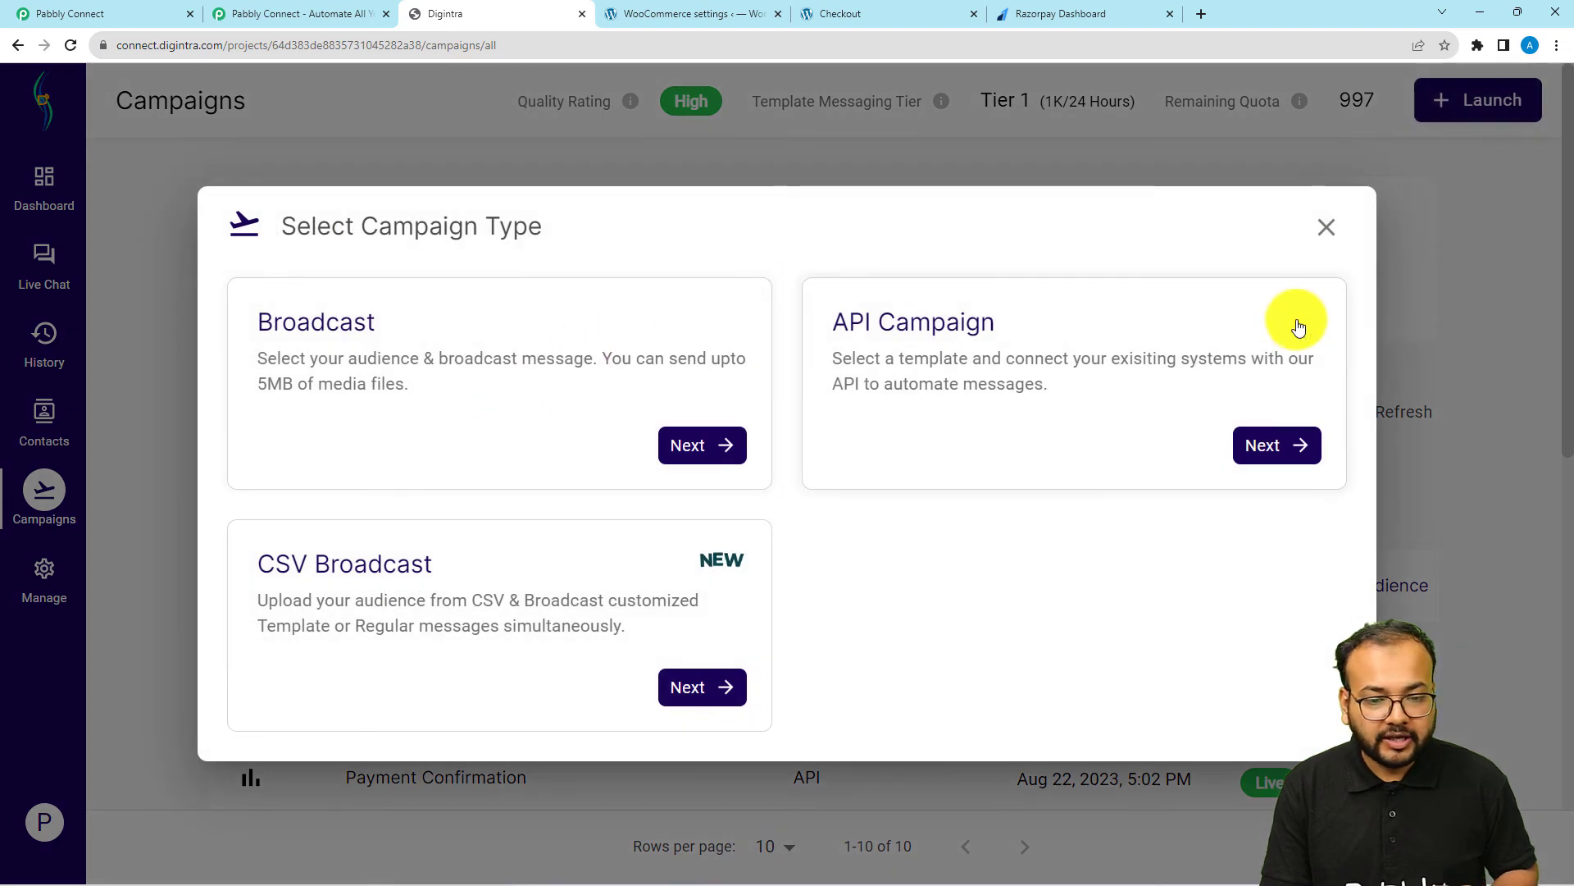
{"action": "left_click", "coordinate": [1279, 443]}
{"action": "left_click", "coordinate": [375, 590]}
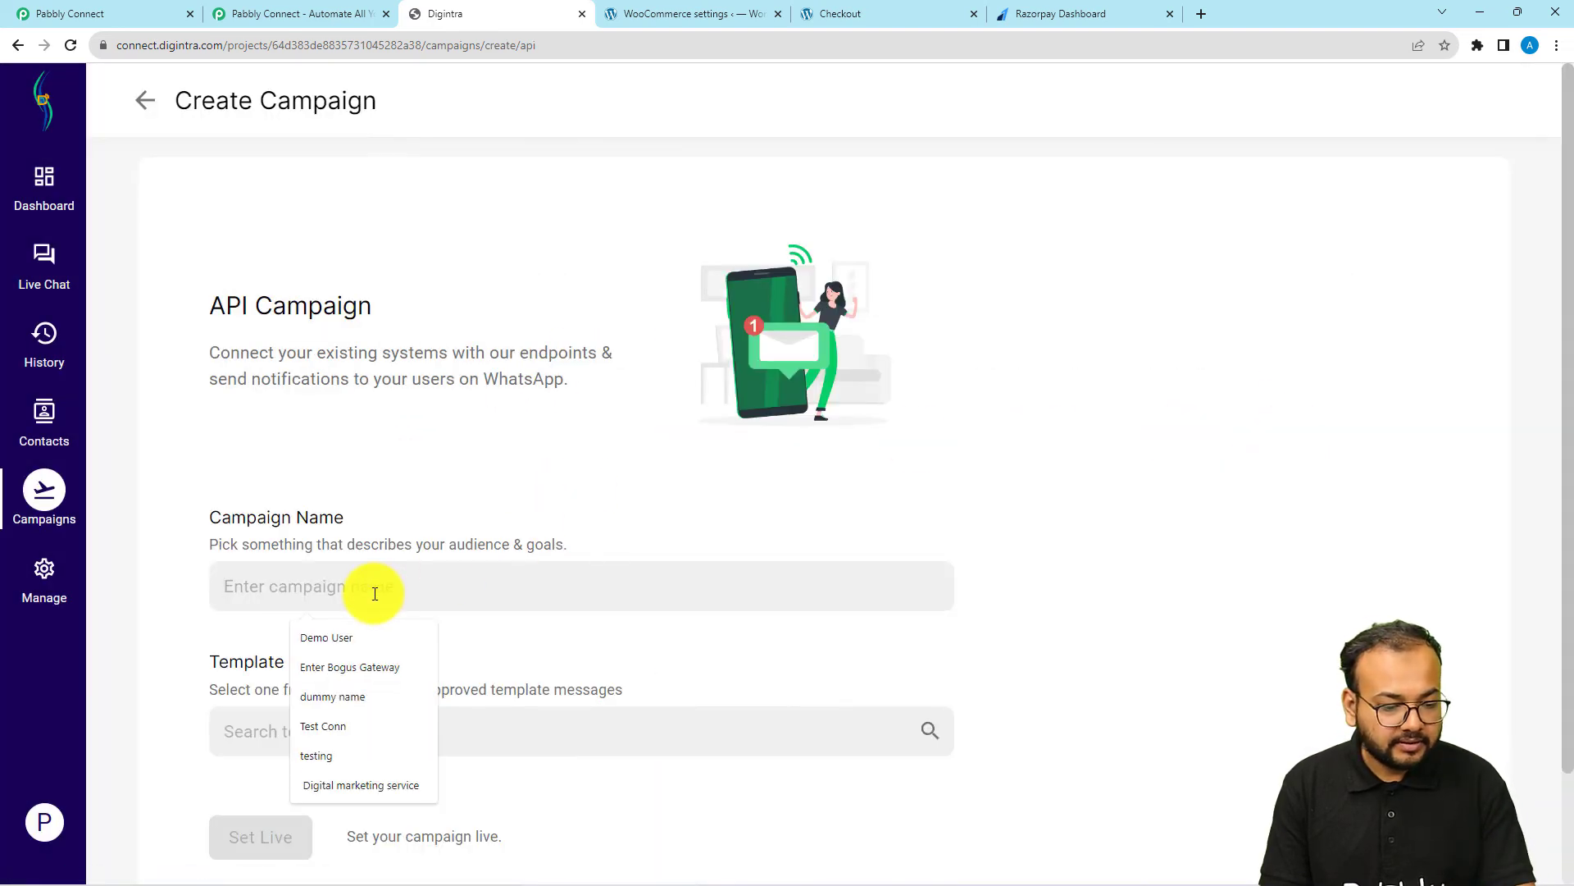
{"action": "type", "text": "razorp"}
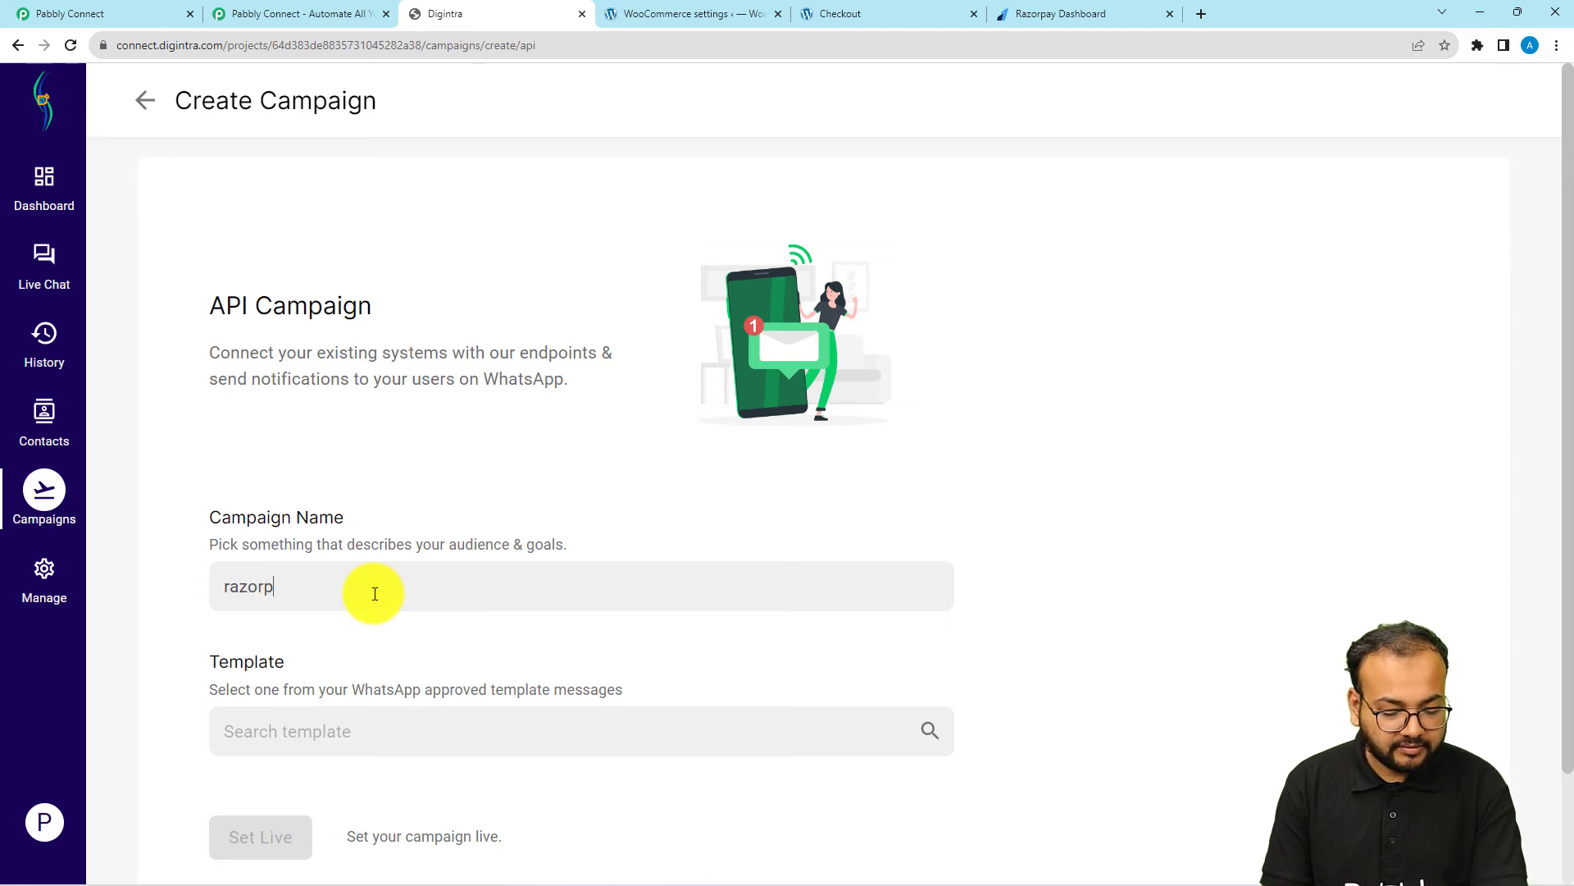
{"action": "type", "text": "ay"}
Assign the payment_confirmed template to the razorpay campaign and set it live
{"action": "scroll", "coordinate": [360, 638], "scroll_direction": "down", "scroll_amount": 1}
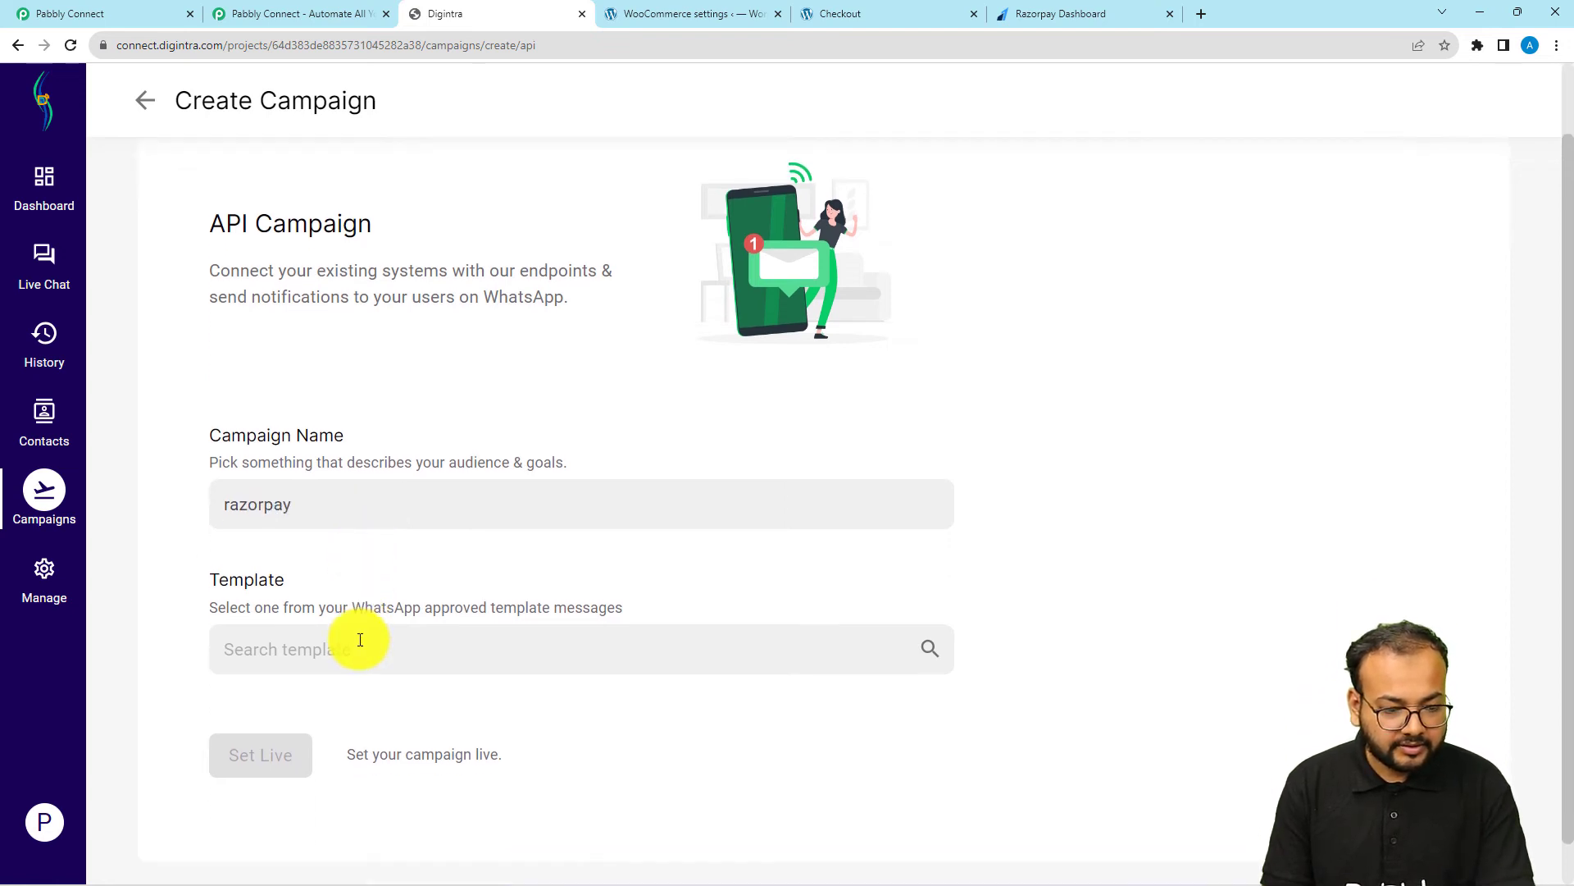
{"action": "left_click", "coordinate": [359, 640]}
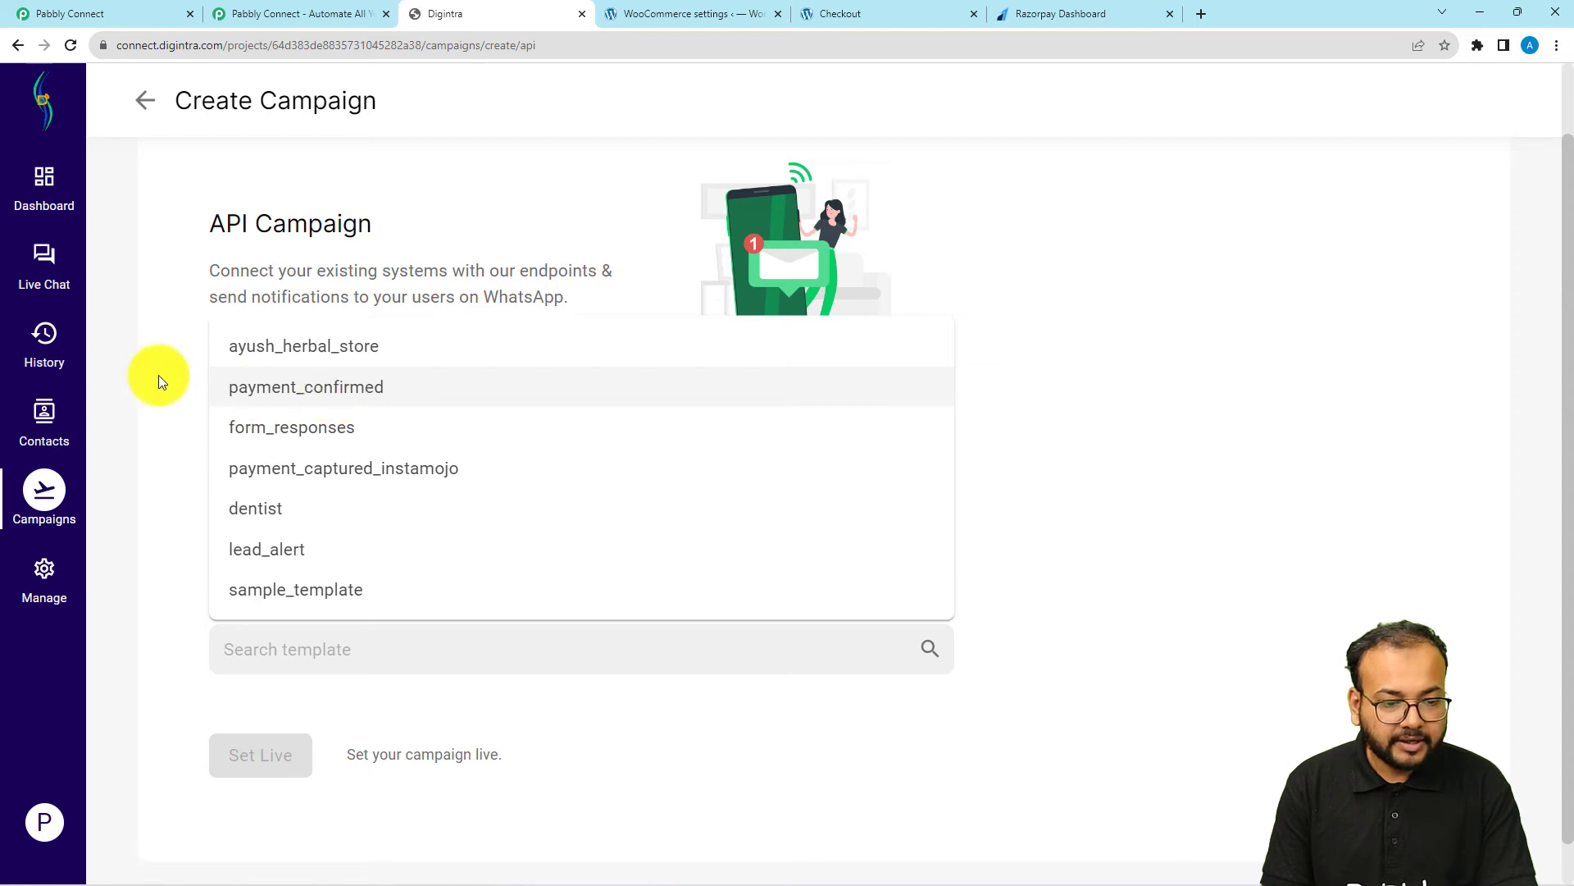
{"action": "left_click", "coordinate": [276, 392]}
{"action": "left_click", "coordinate": [261, 753]}
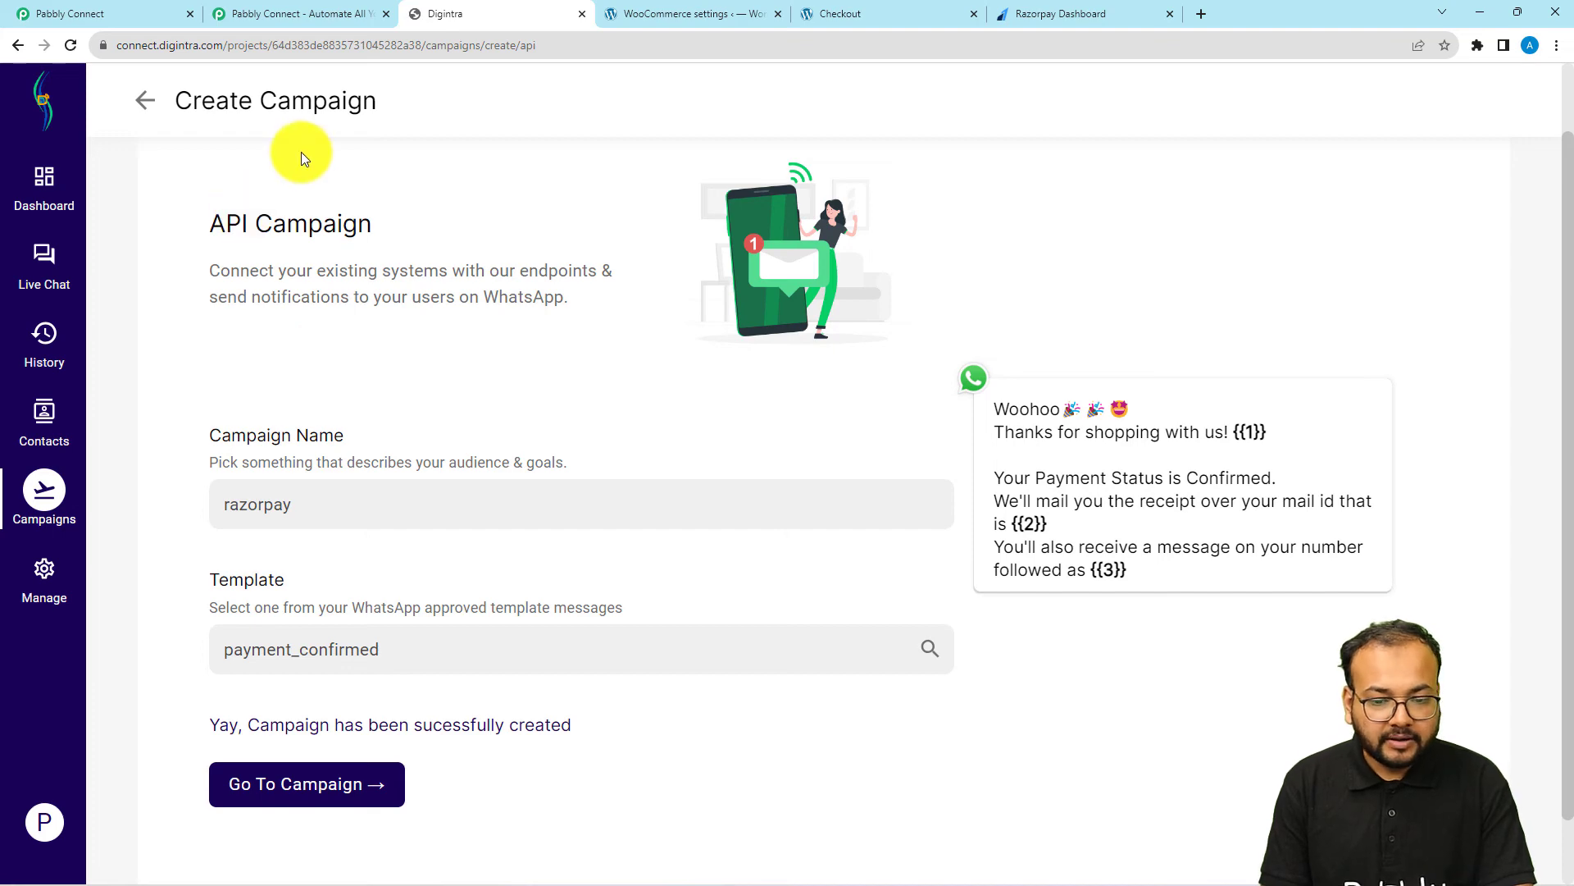
Copy the razorpay campaign's name from its details and enter it as the Campaign Name in the Pabbly Connect action
{"action": "left_click", "coordinate": [141, 100]}
{"action": "scroll", "coordinate": [377, 370], "scroll_direction": "down", "scroll_amount": 3}
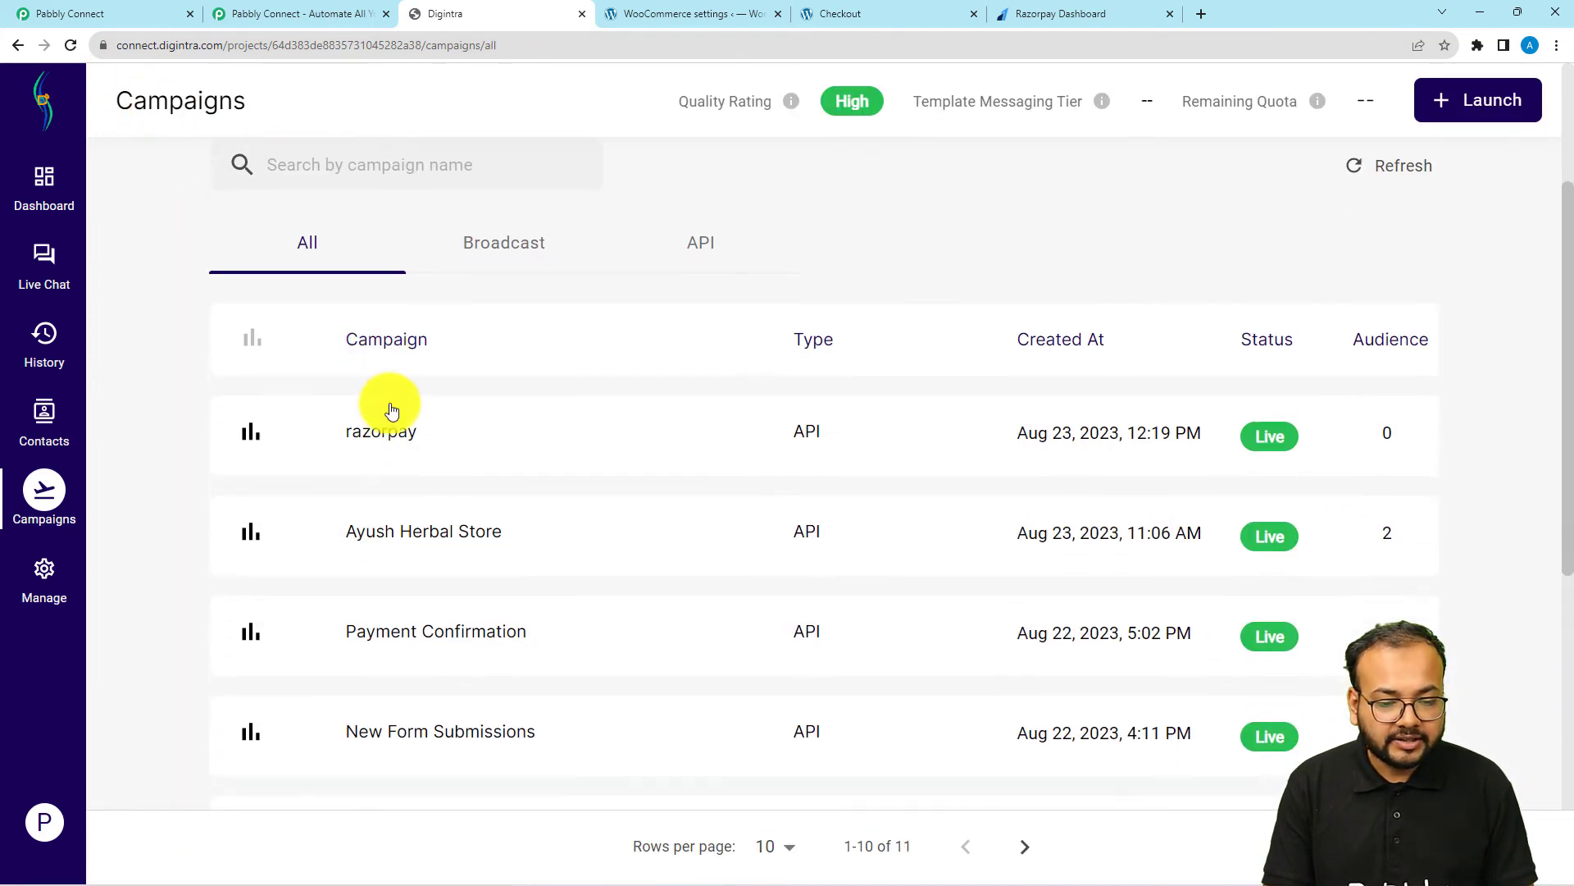
{"action": "left_click", "coordinate": [383, 432]}
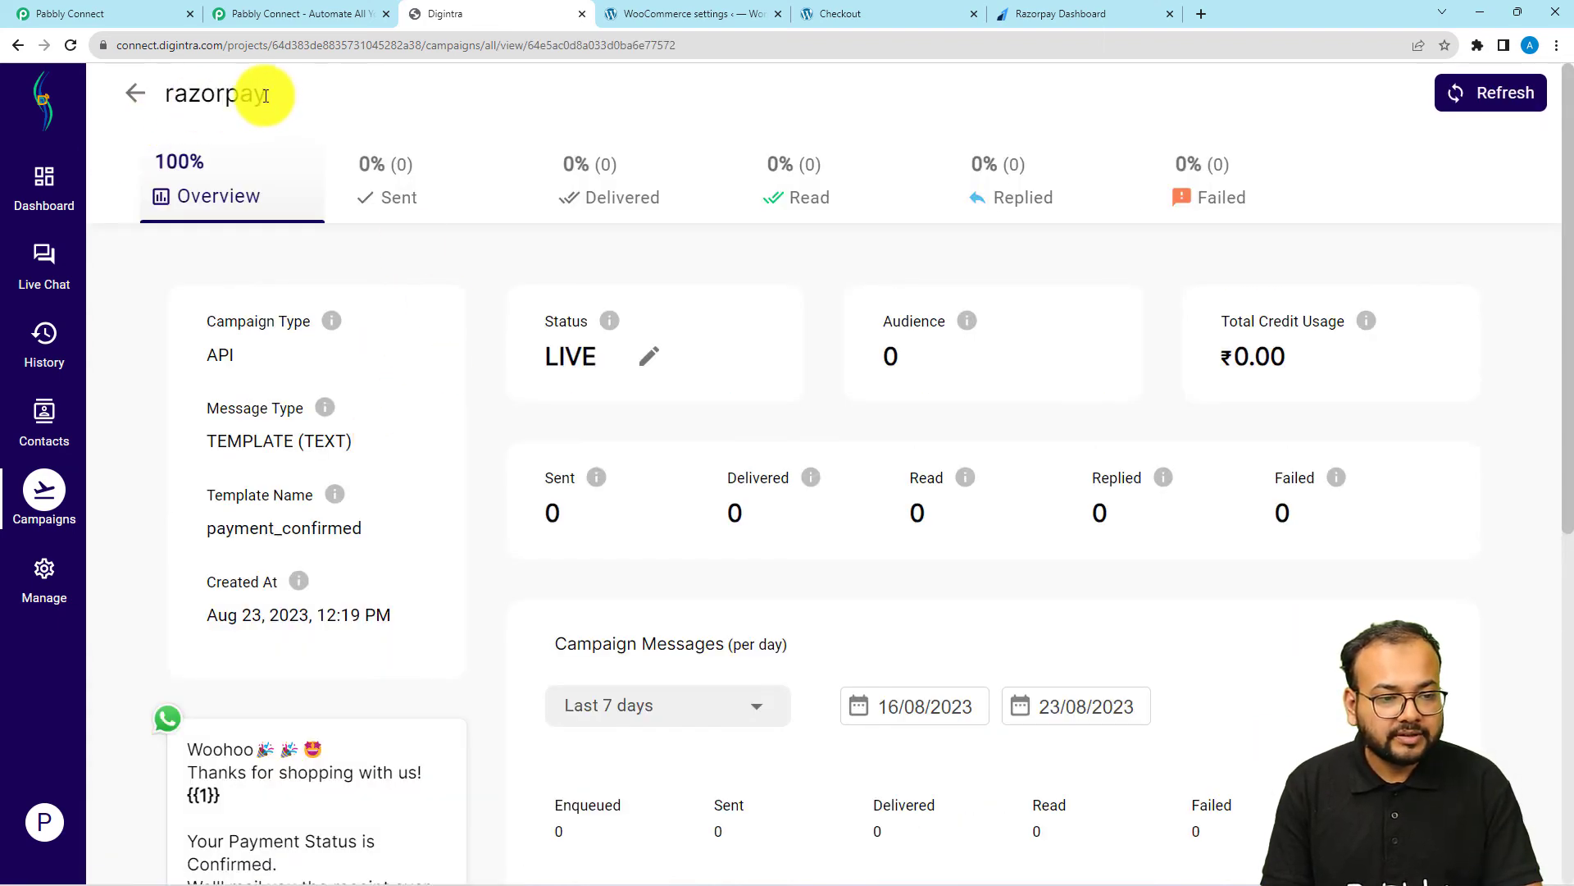
{"action": "left_click_drag", "start_coordinate": [267, 96], "coordinate": [164, 99]}
{"action": "key", "text": "ctrl+c"}
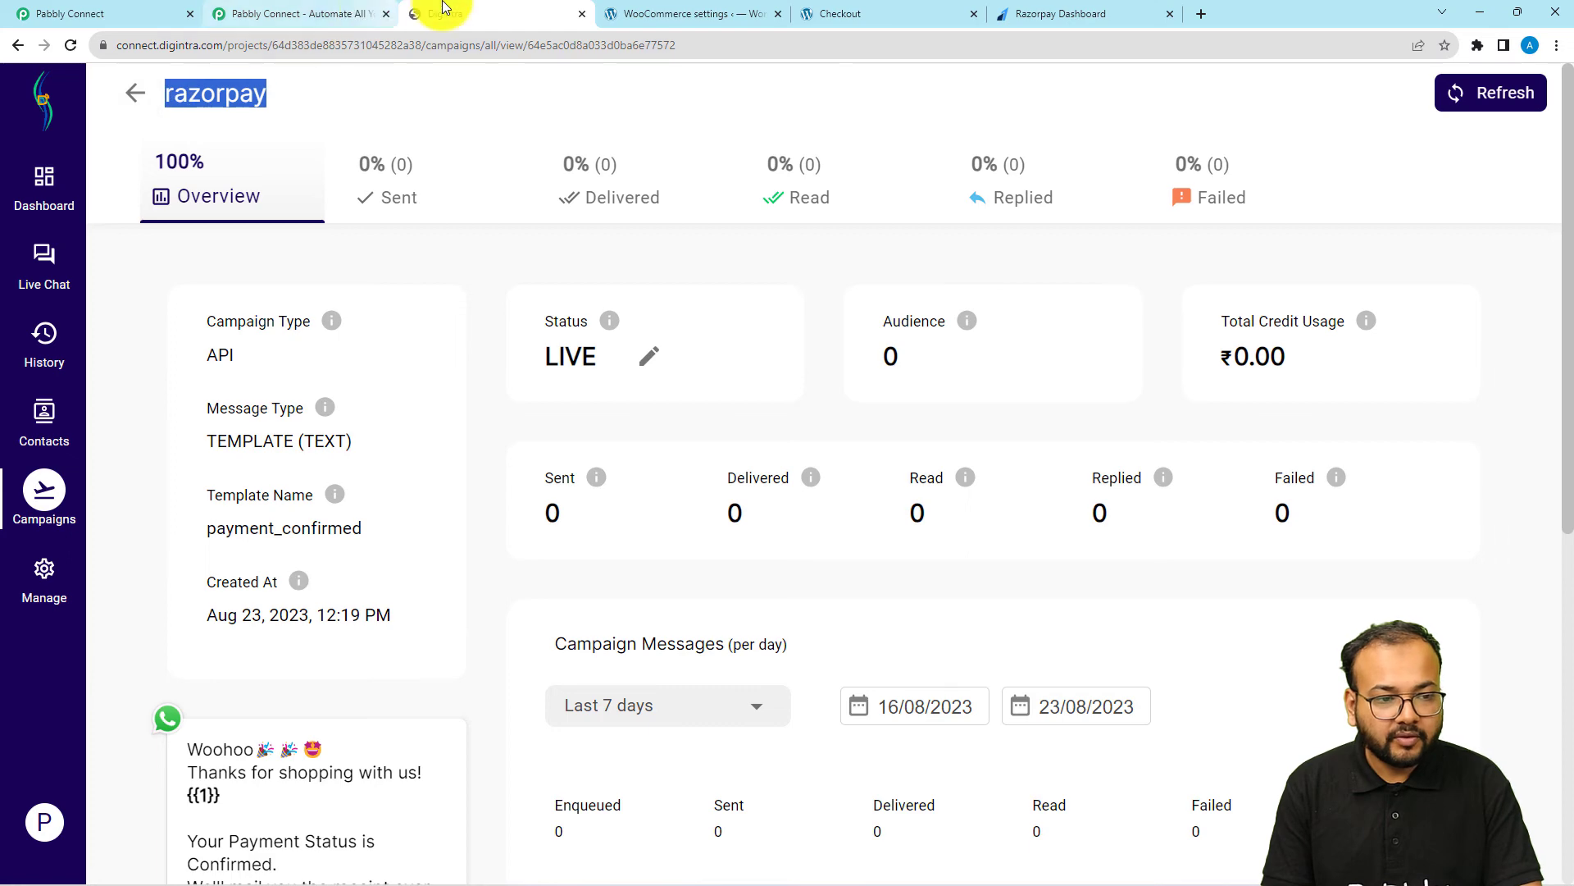
{"action": "left_click", "coordinate": [151, 13]}
{"action": "left_click", "coordinate": [410, 415]}
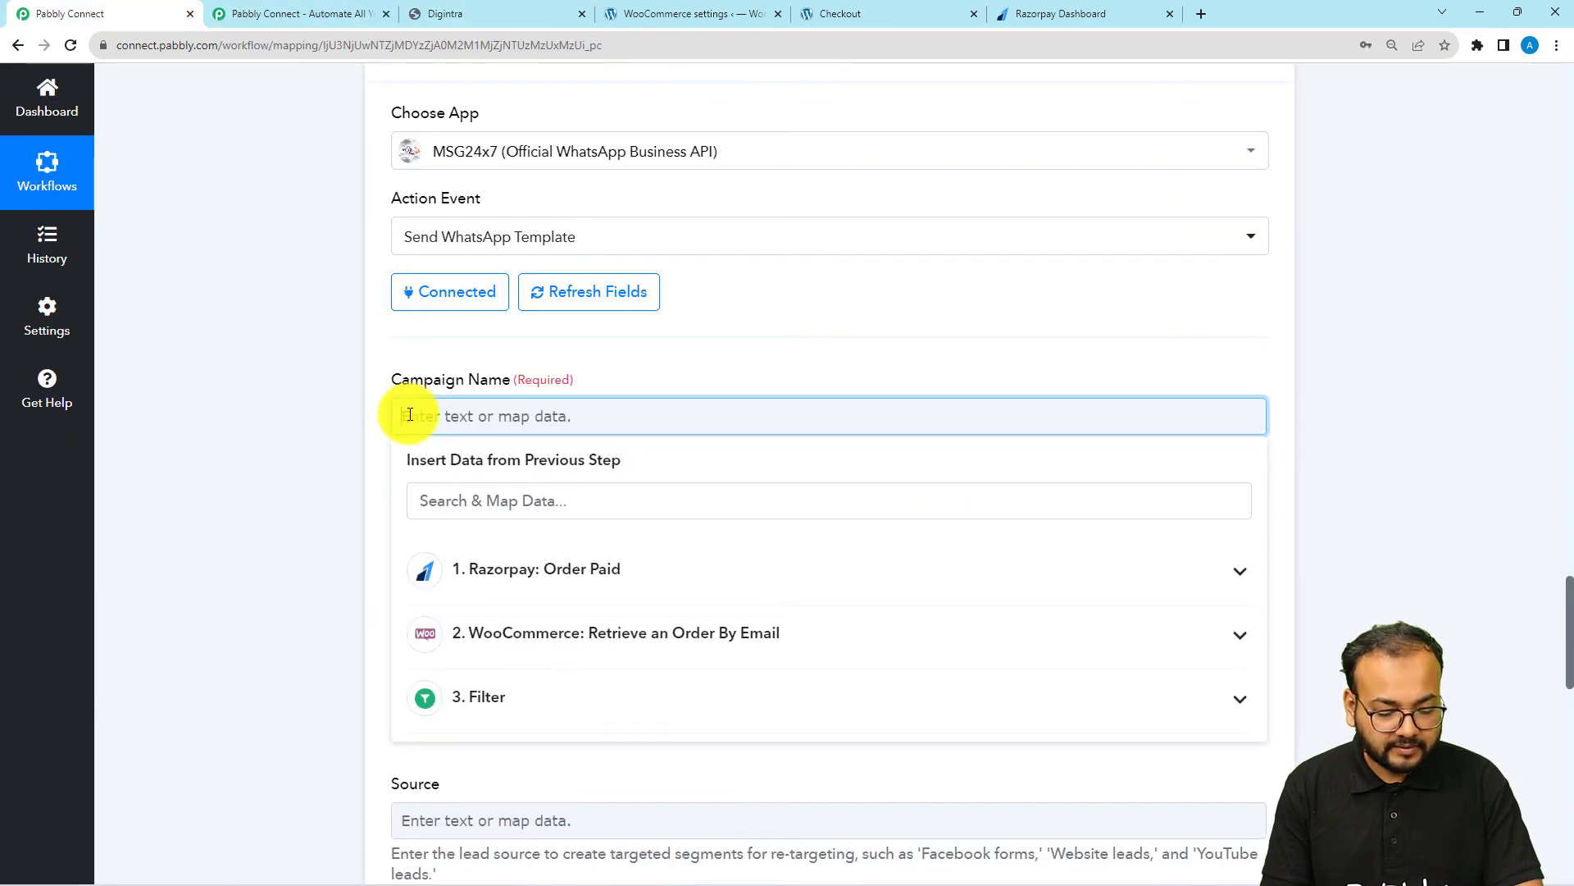
{"action": "key", "text": "ctrl+v"}
{"action": "left_click", "coordinate": [287, 416]}
Map Mobile Number to the WooCommerce order's Billing Phone and check the example number format in the field's help text
{"action": "scroll", "coordinate": [287, 416], "scroll_direction": "down", "scroll_amount": 2}
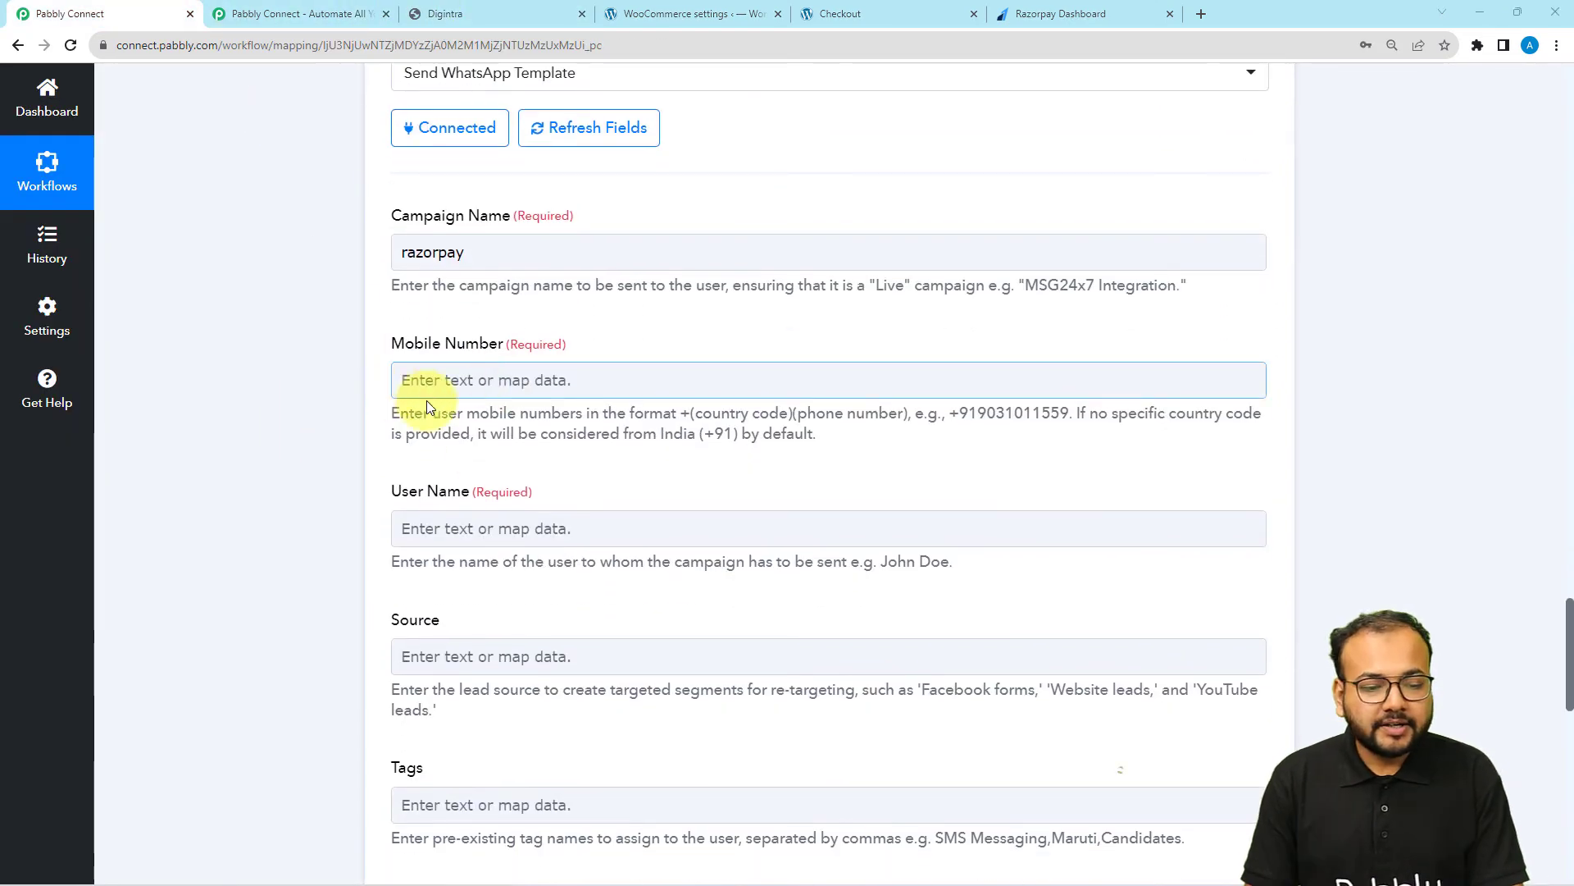
{"action": "left_click", "coordinate": [577, 382]}
{"action": "scroll", "coordinate": [579, 377], "scroll_direction": "down", "scroll_amount": 2}
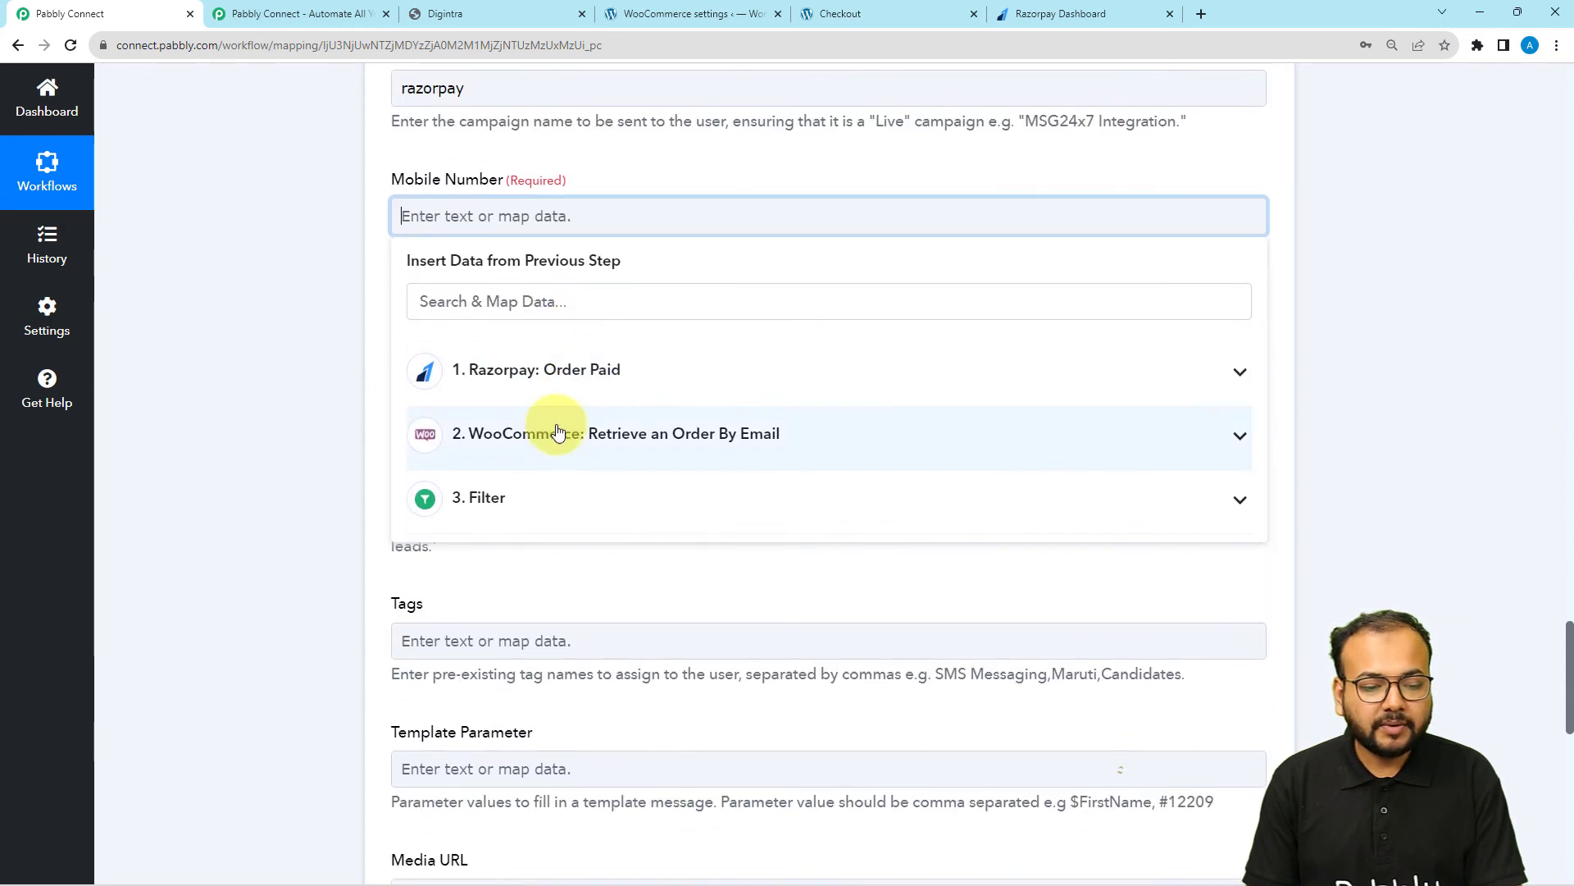
{"action": "left_click", "coordinate": [557, 433]}
{"action": "scroll", "coordinate": [547, 566], "scroll_direction": "down", "scroll_amount": 9}
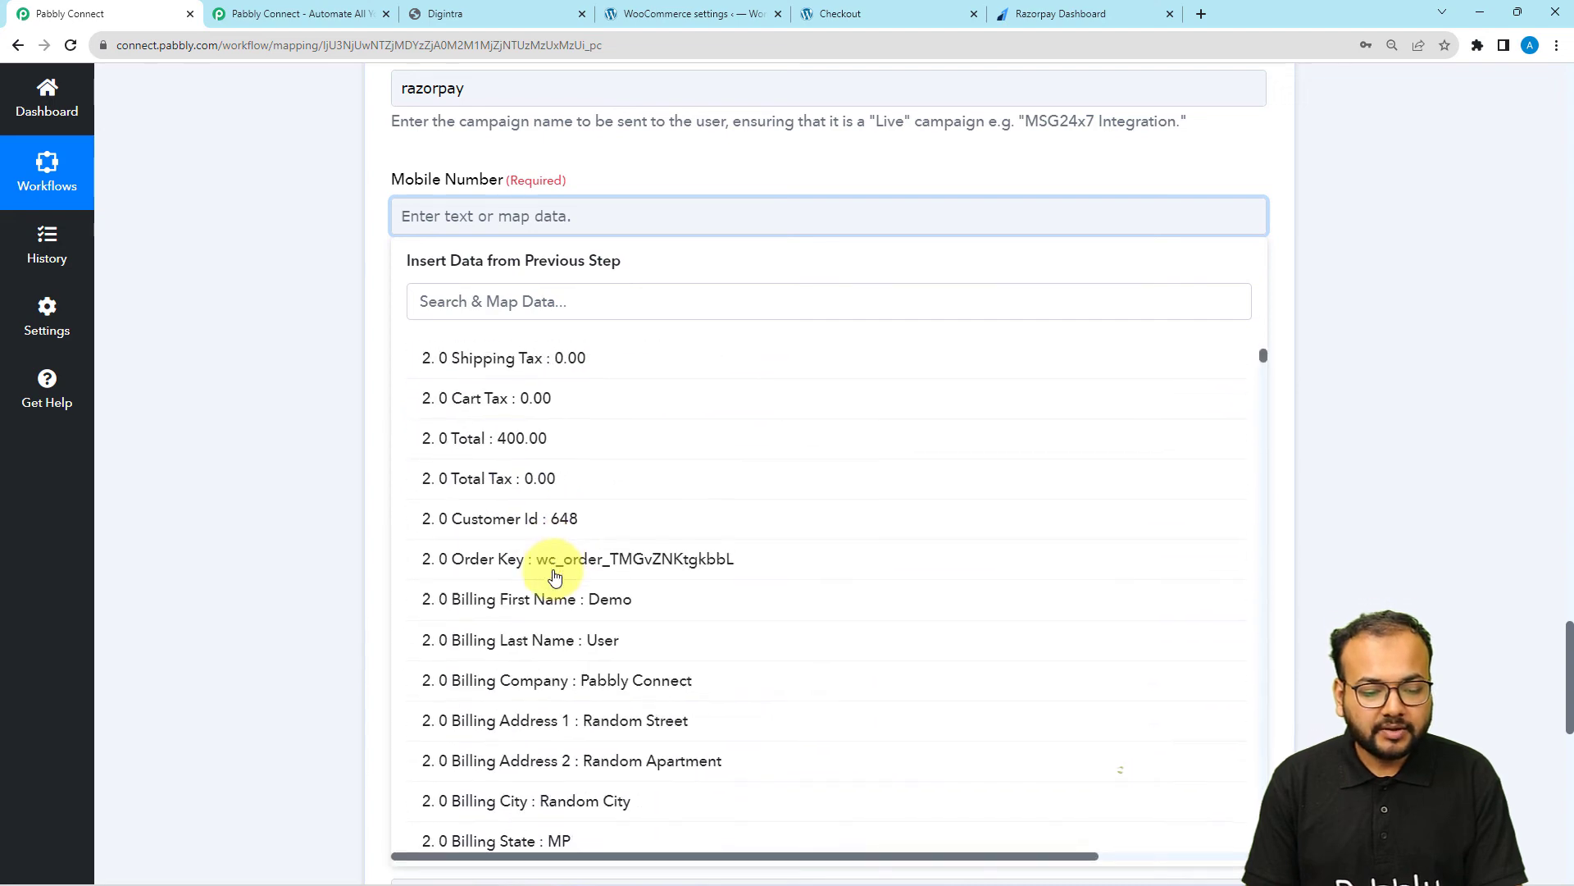
{"action": "scroll", "coordinate": [555, 576], "scroll_direction": "down", "scroll_amount": 2}
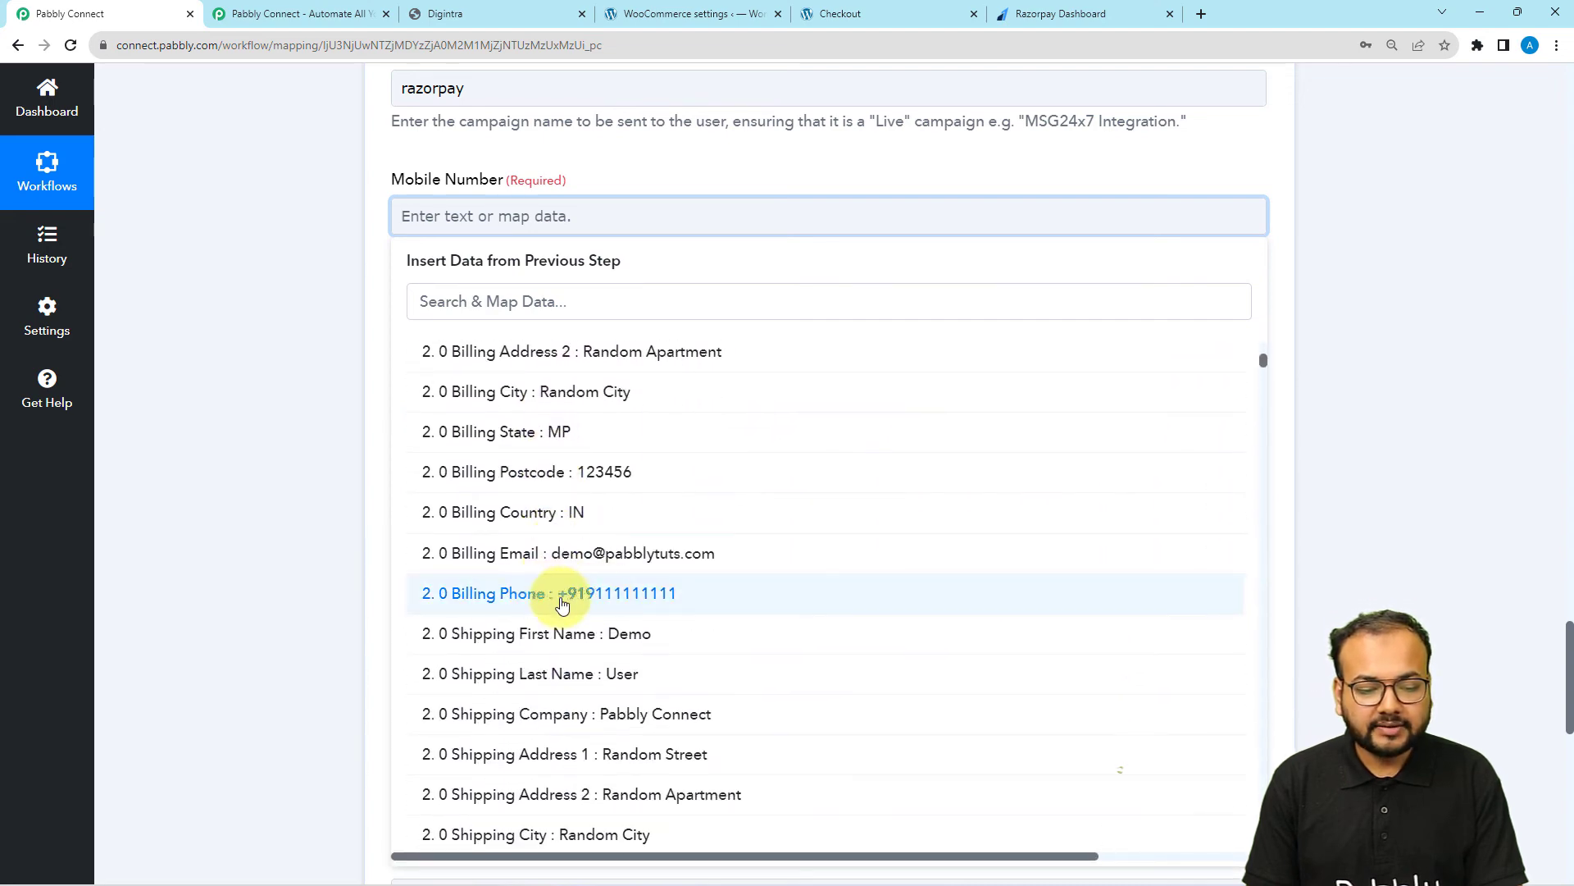
{"action": "left_click", "coordinate": [577, 592]}
{"action": "left_click", "coordinate": [288, 376]}
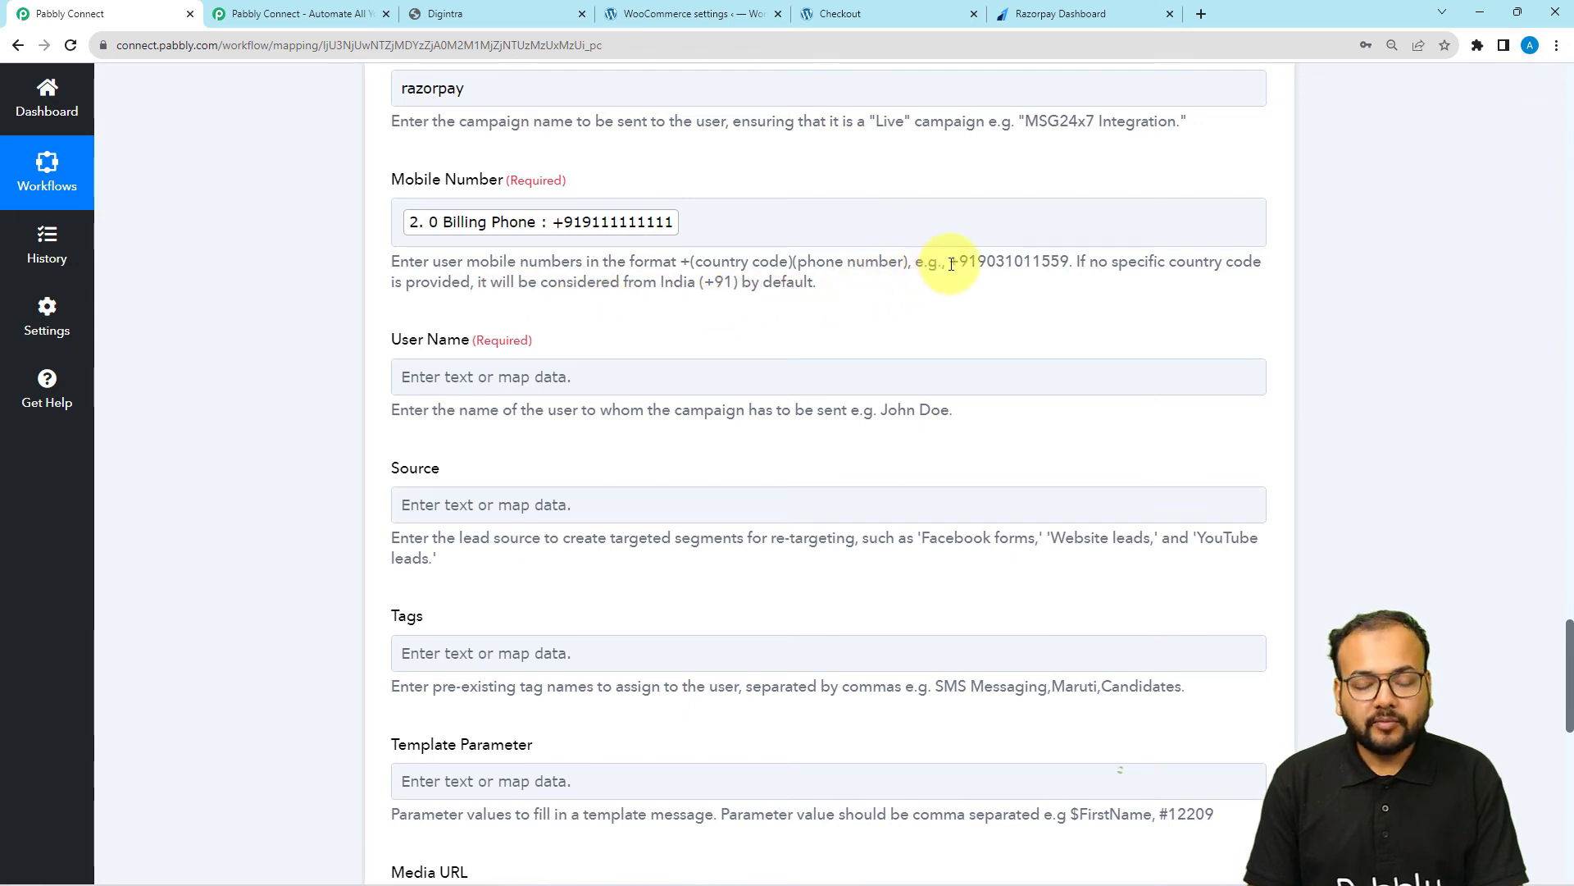
{"action": "left_click_drag", "start_coordinate": [951, 263], "coordinate": [1074, 264]}
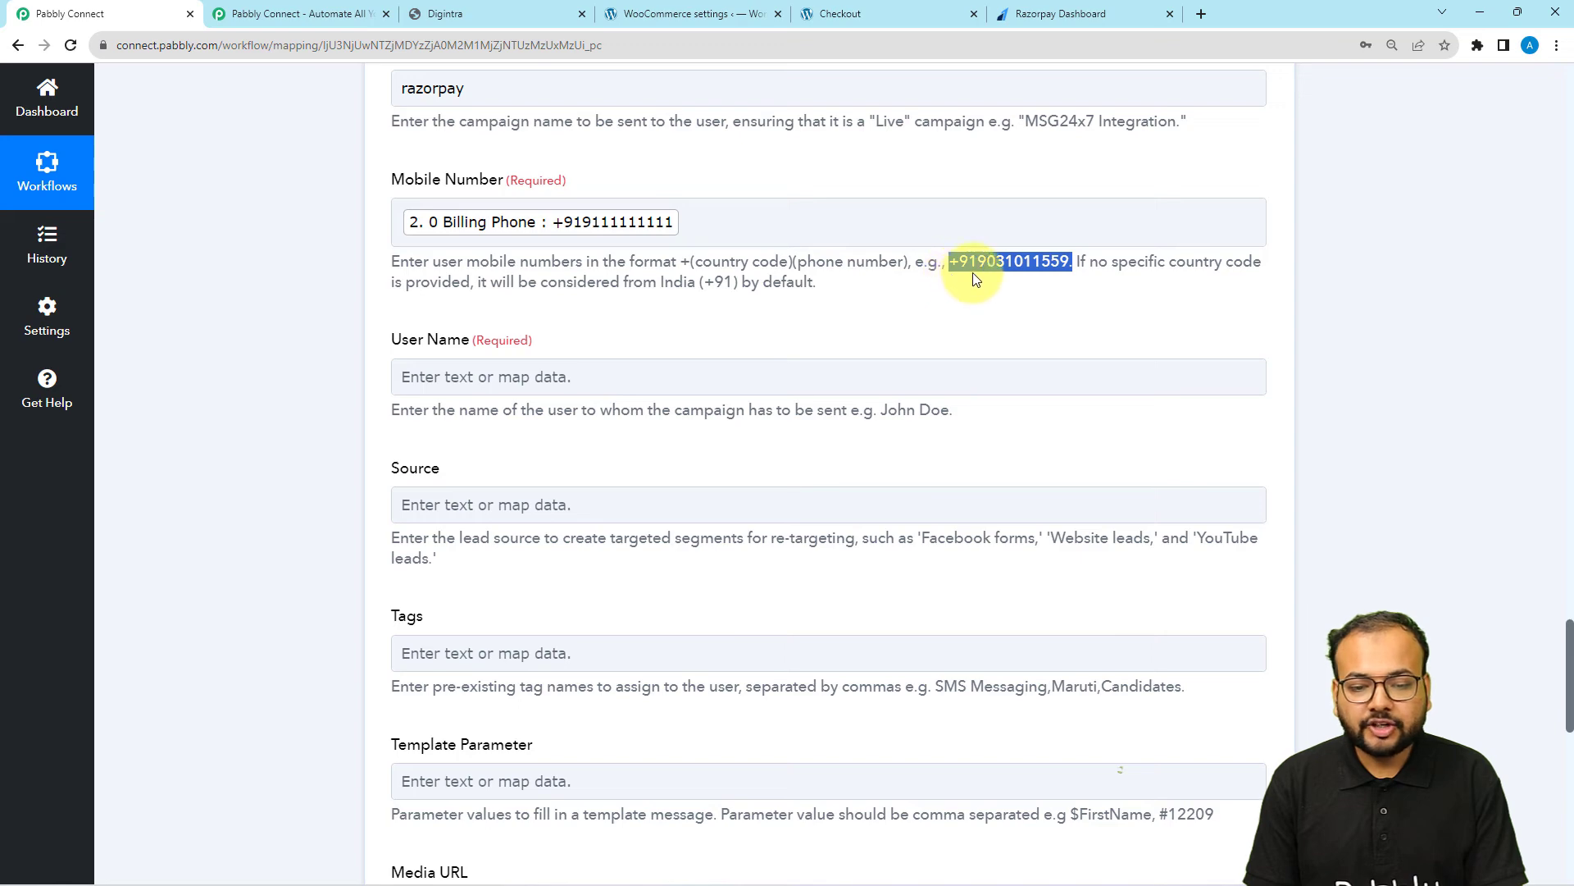
Map User Name to the Billing First Name from the WooCommerce order data
{"action": "scroll", "coordinate": [307, 297], "scroll_direction": "down", "scroll_amount": 1}
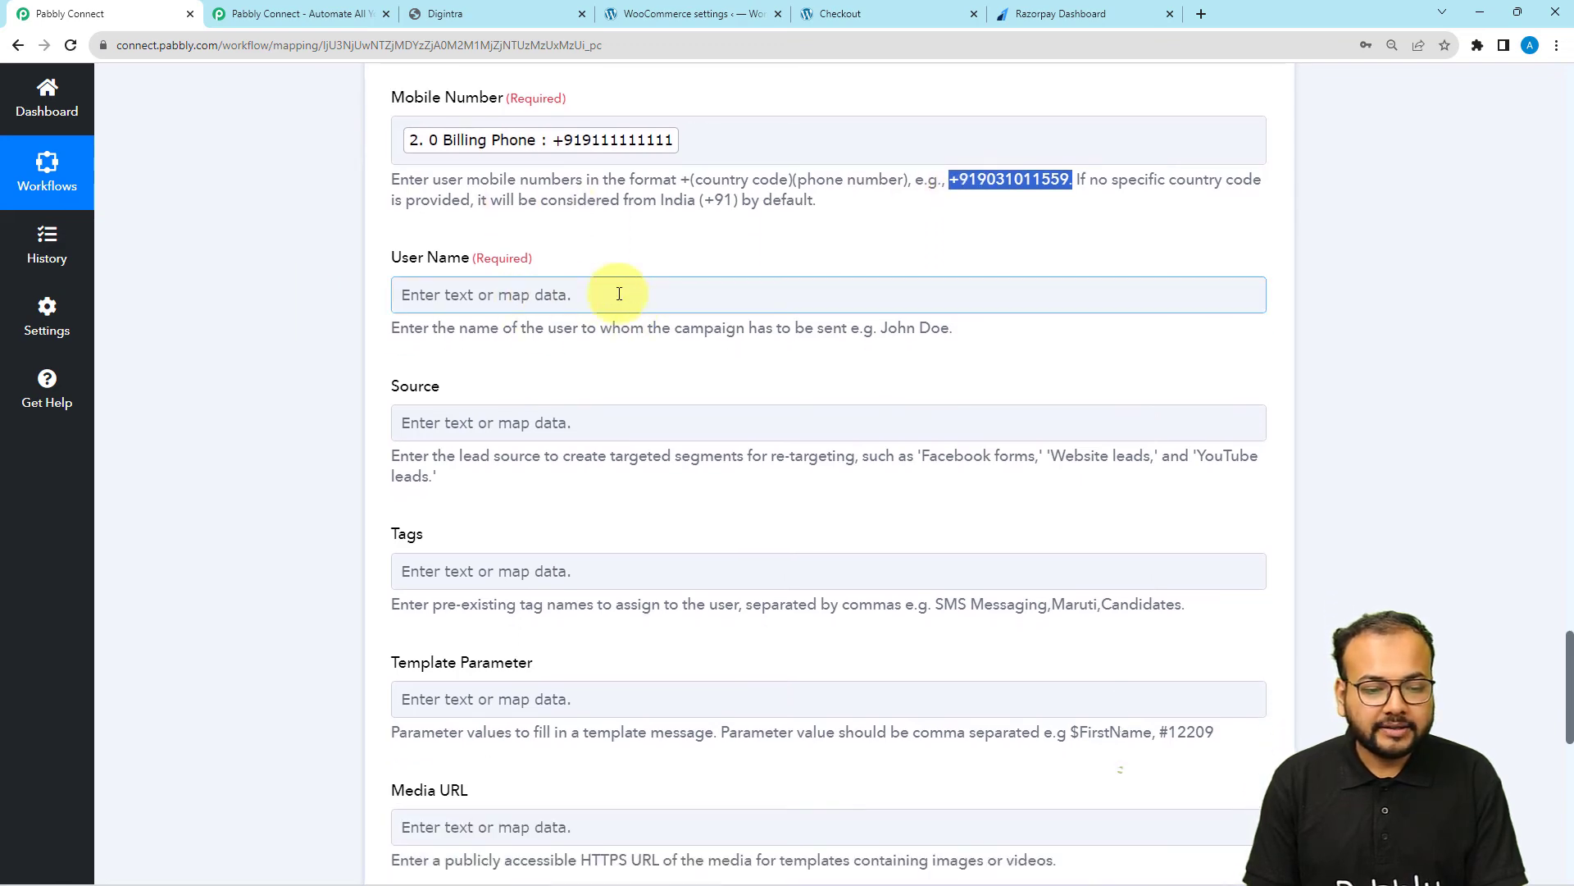
{"action": "left_click", "coordinate": [555, 296]}
{"action": "scroll", "coordinate": [555, 296], "scroll_direction": "down", "scroll_amount": 3}
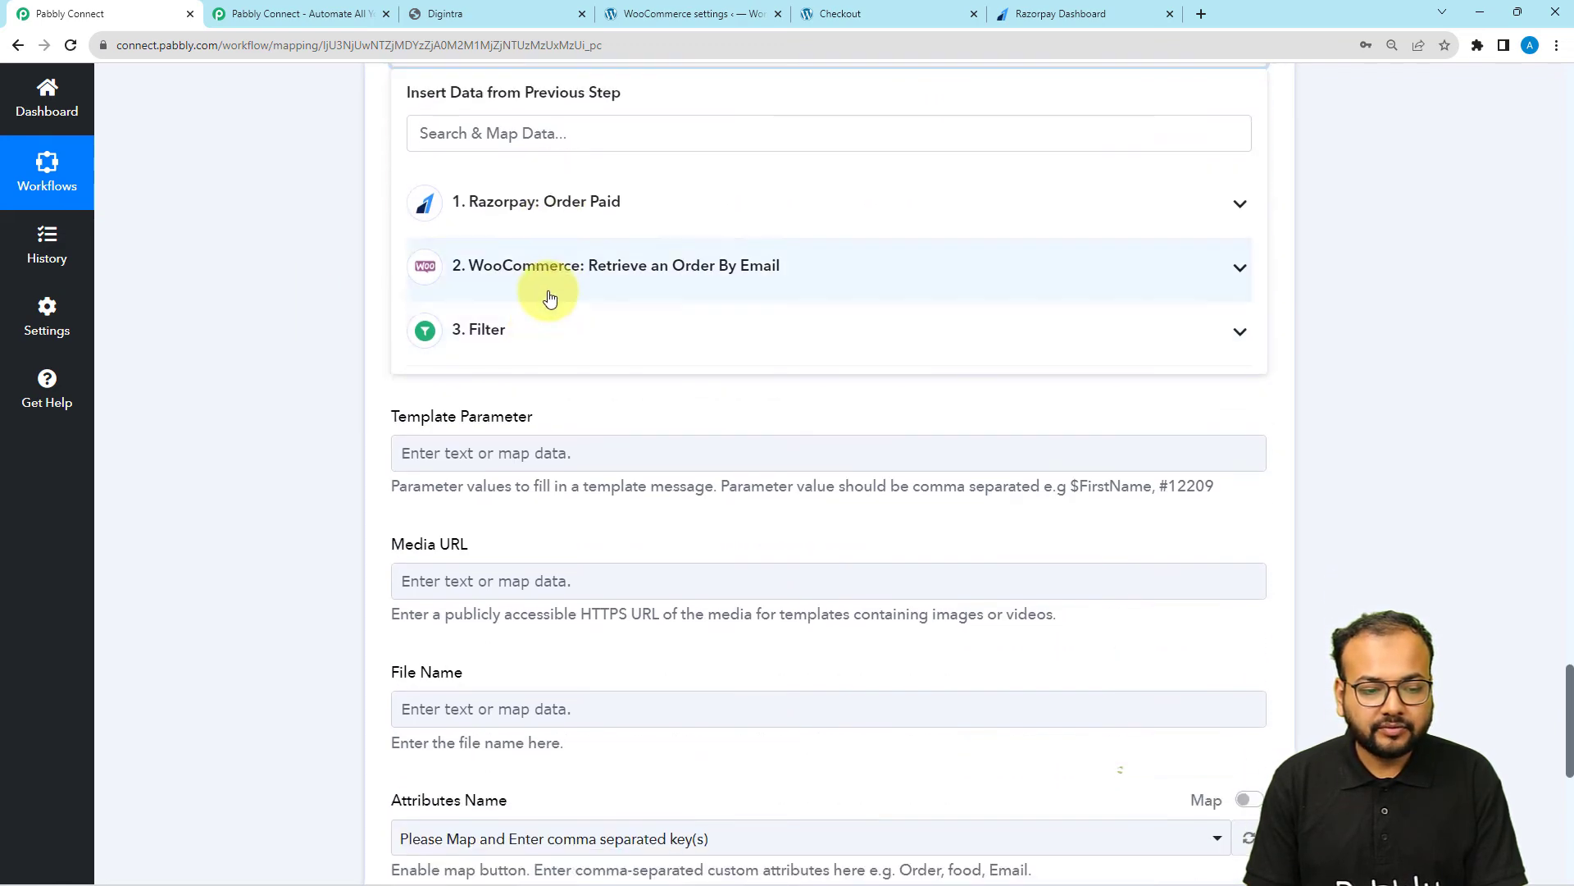
{"action": "left_click", "coordinate": [552, 275]}
{"action": "scroll", "coordinate": [566, 437], "scroll_direction": "down", "scroll_amount": 6}
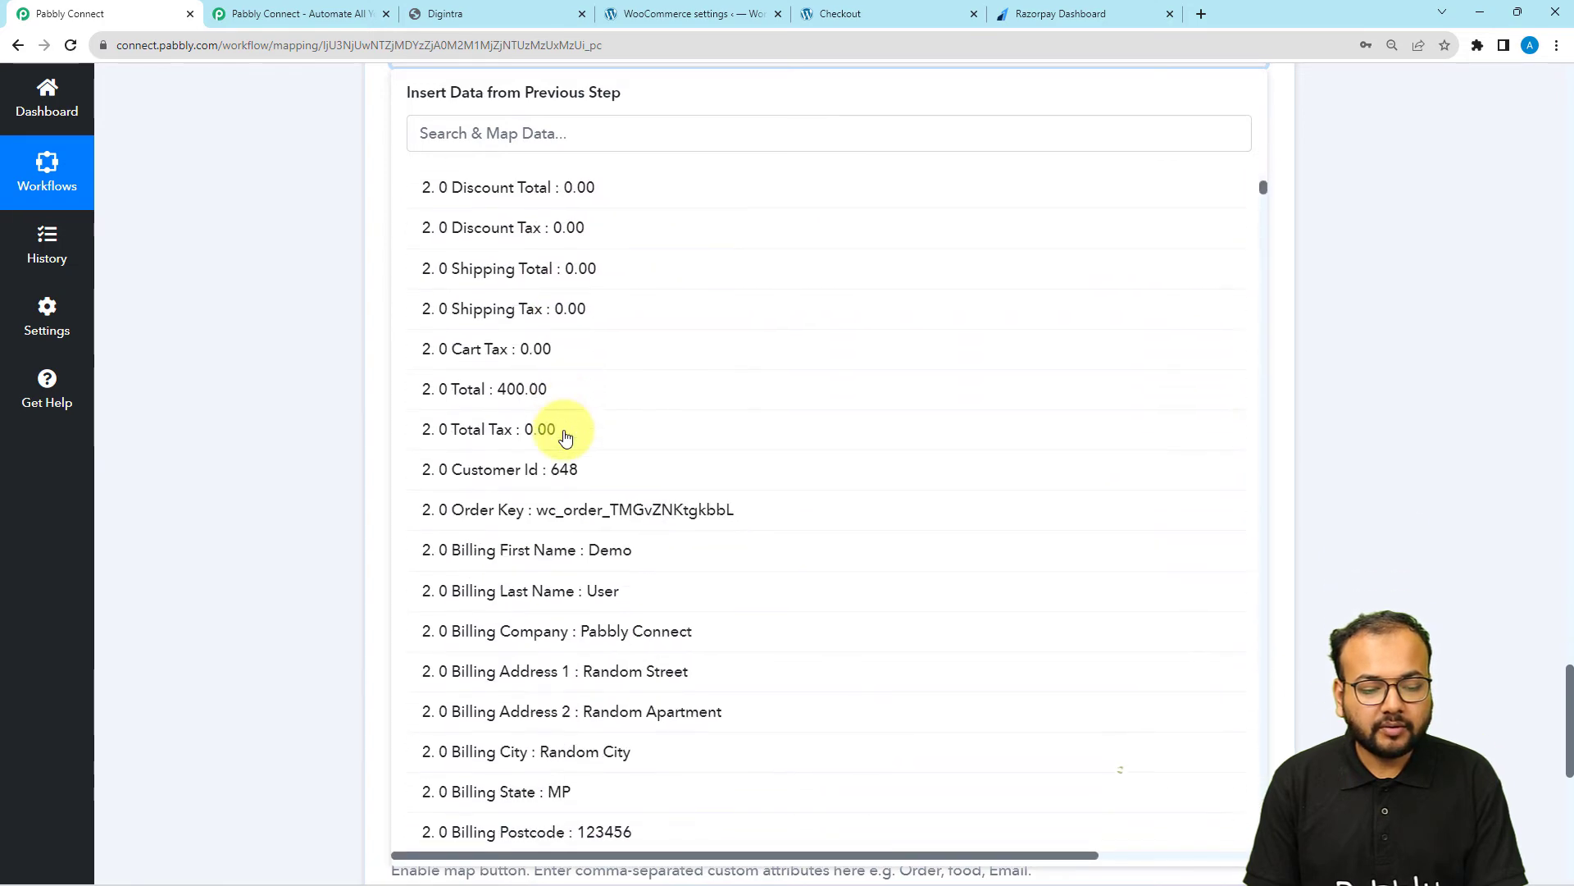
{"action": "left_click", "coordinate": [570, 515]}
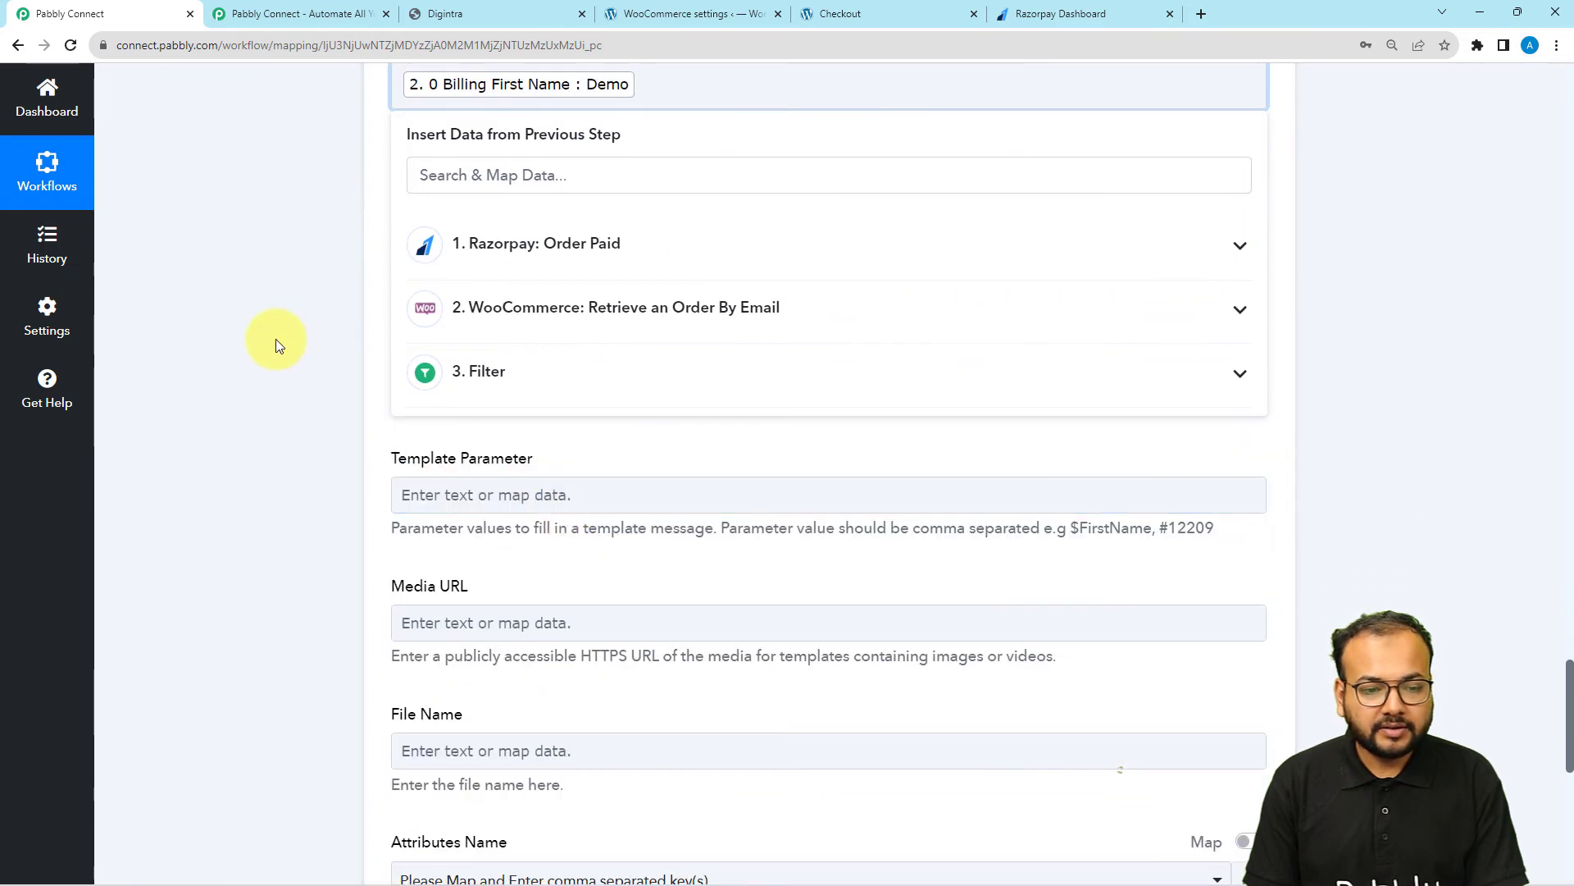
{"action": "left_click", "coordinate": [328, 293]}
{"action": "scroll", "coordinate": [352, 297], "scroll_direction": "up", "scroll_amount": 2}
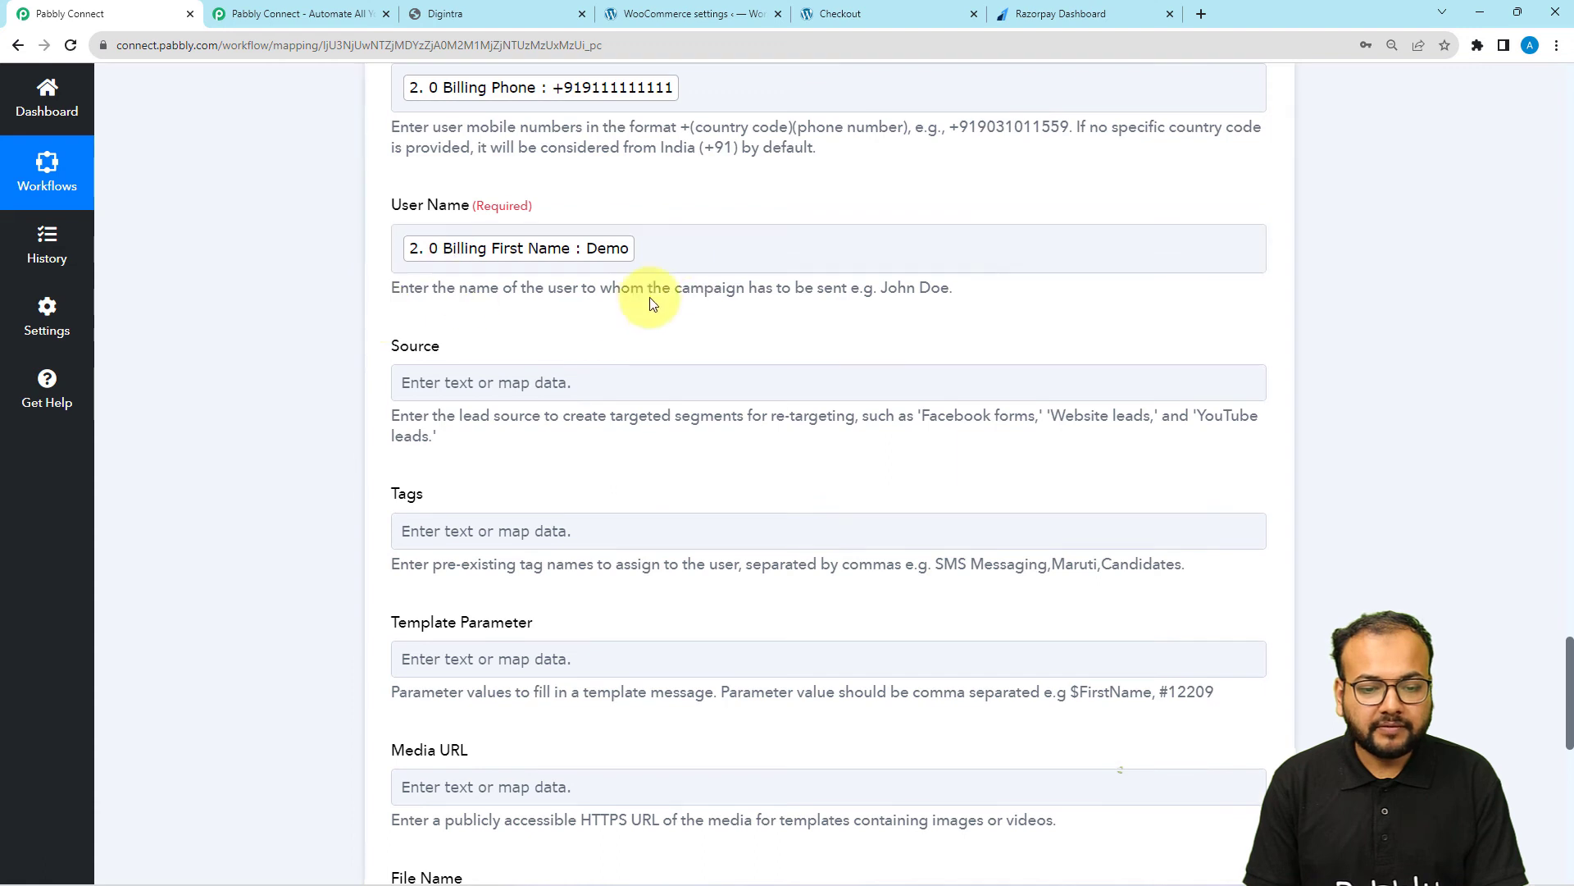
Examine the Source, Tags and Template Parameter fields, and the numbered placeholders in the razorpay campaign's message on Digintra
{"action": "scroll", "coordinate": [267, 365], "scroll_direction": "down", "scroll_amount": 1}
{"action": "scroll", "coordinate": [267, 365], "scroll_direction": "down", "scroll_amount": 1}
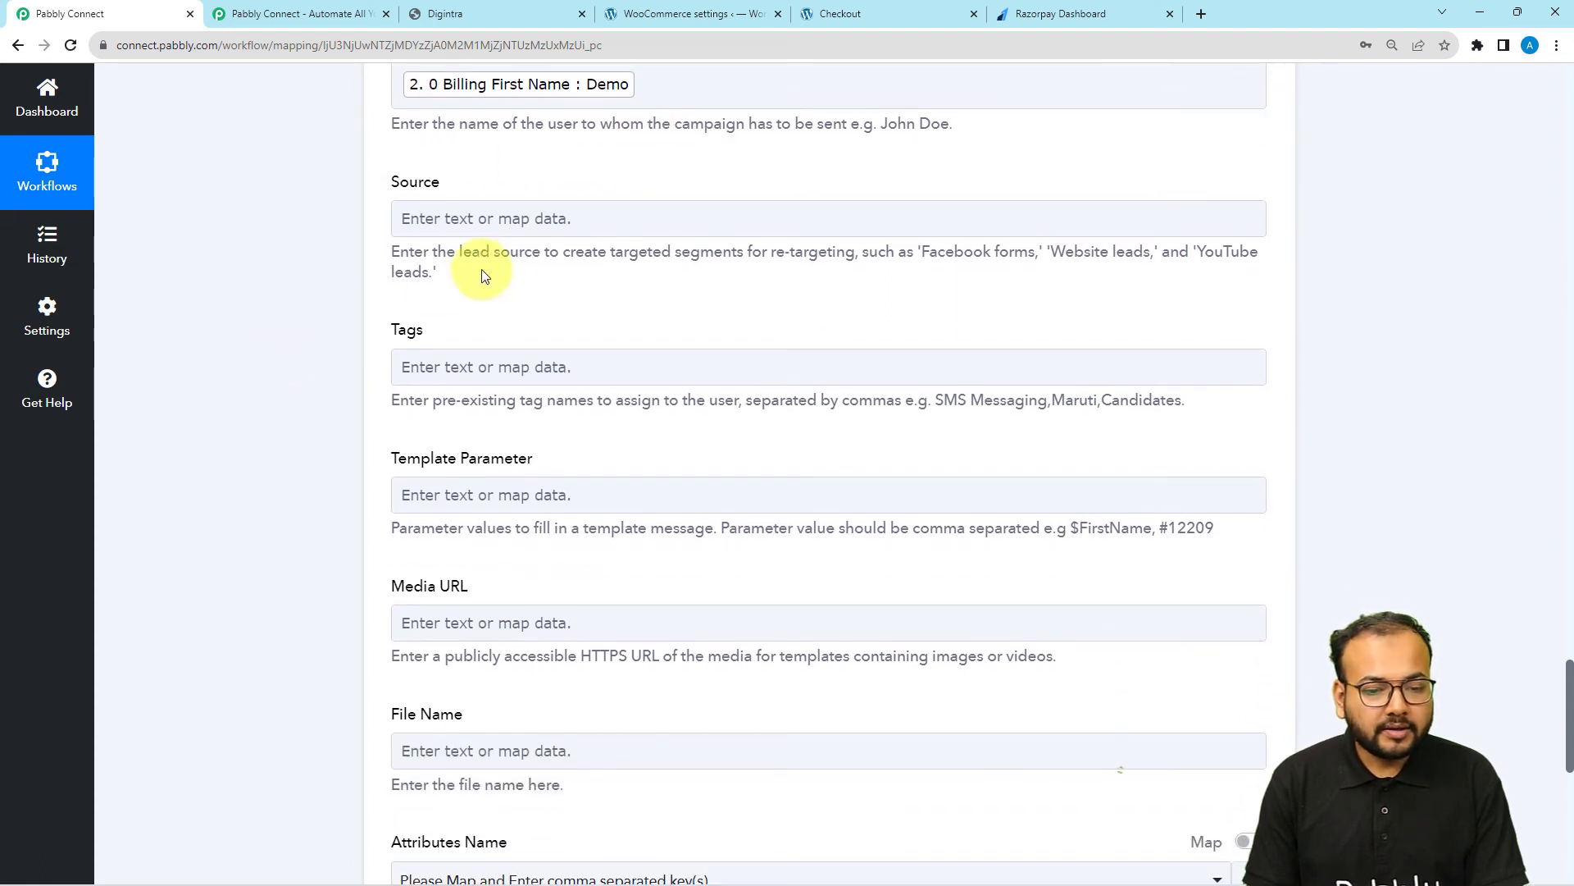
{"action": "left_click", "coordinate": [595, 221]}
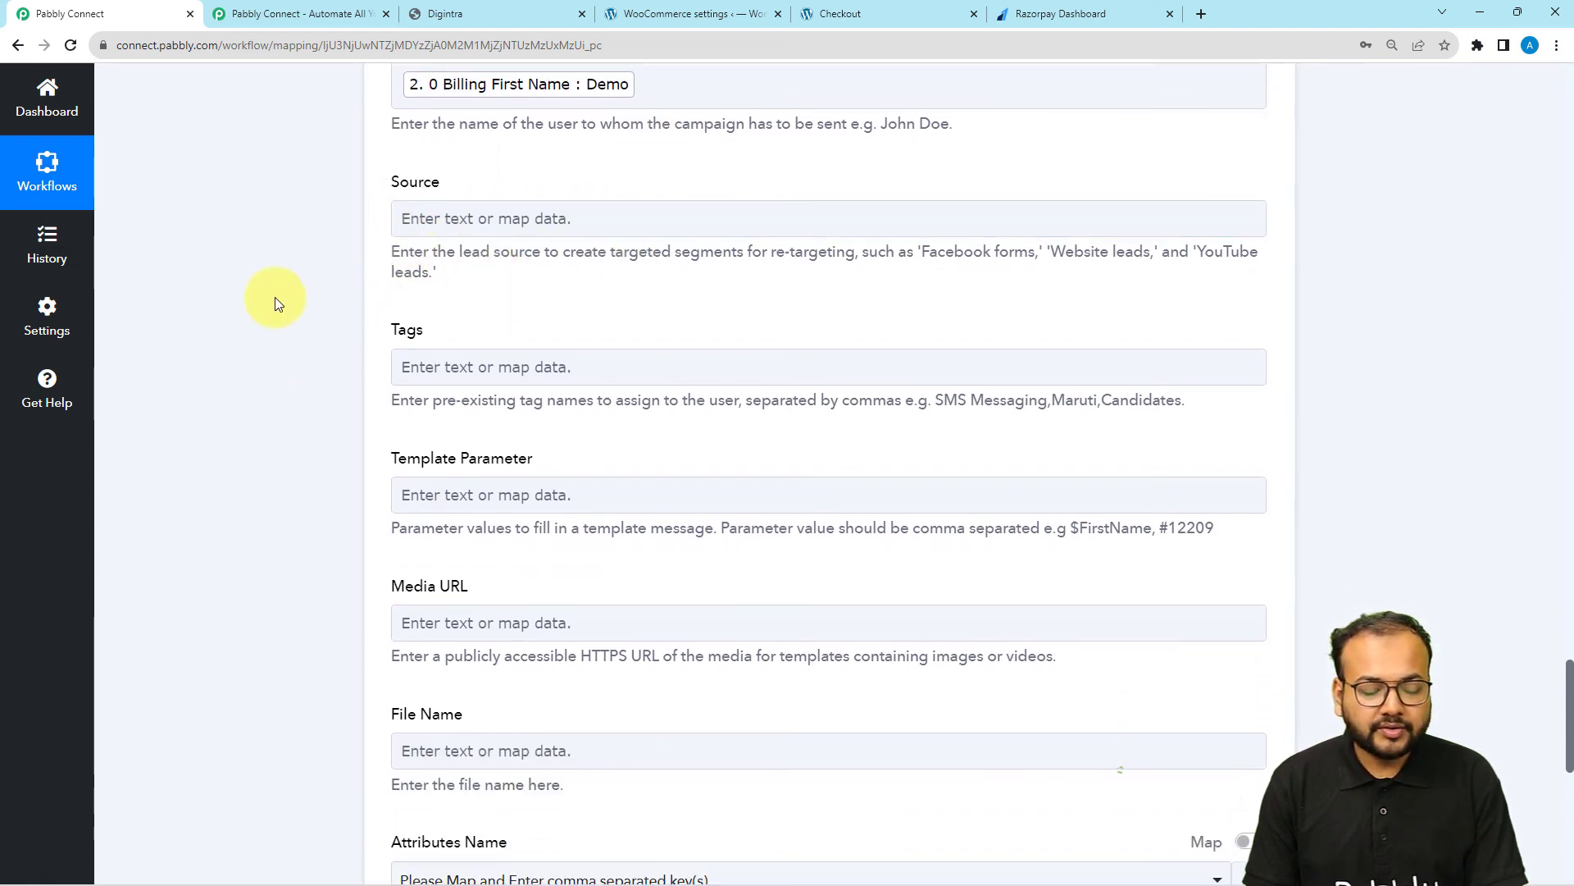
{"action": "scroll", "coordinate": [274, 297], "scroll_direction": "down", "scroll_amount": 1}
{"action": "scroll", "coordinate": [411, 341], "scroll_direction": "down", "scroll_amount": 2}
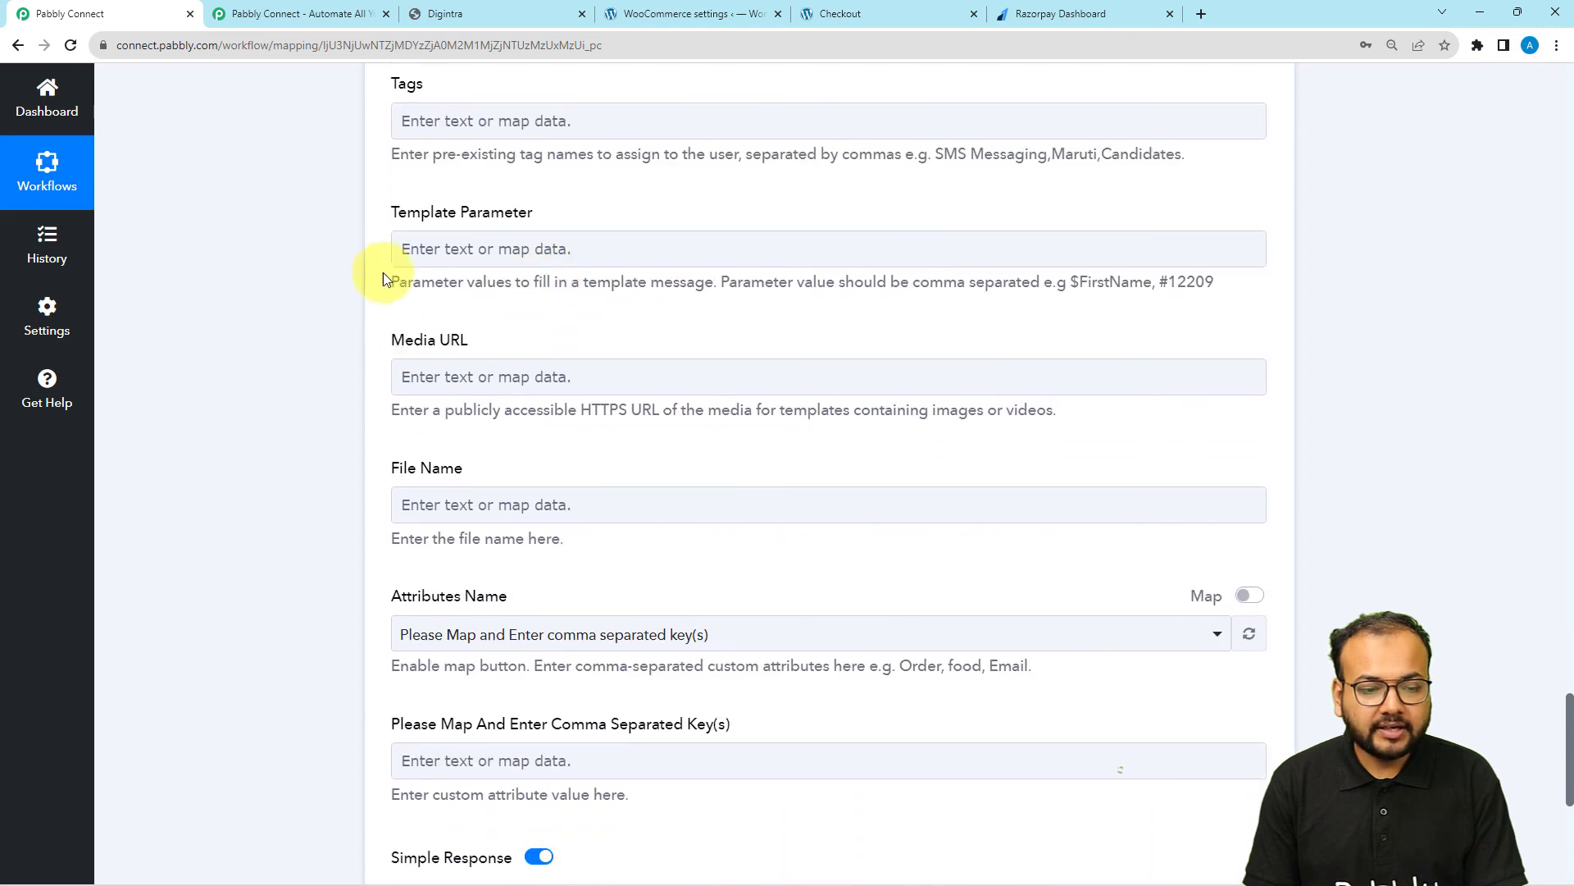
{"action": "left_click", "coordinate": [533, 242]}
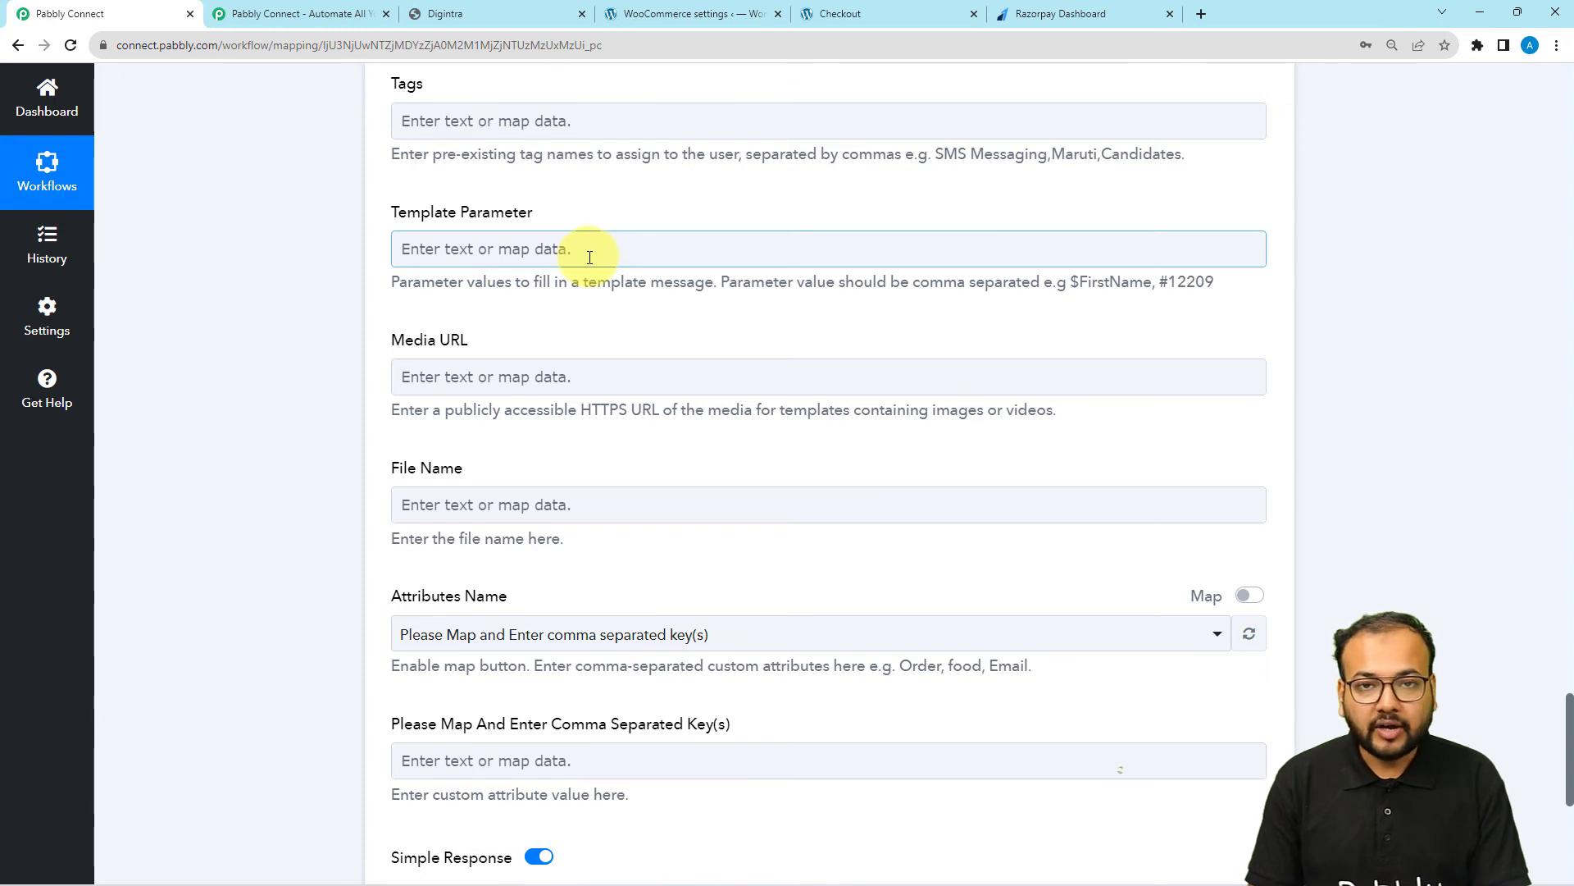
{"action": "left_click", "coordinate": [442, 13]}
{"action": "scroll", "coordinate": [346, 465], "scroll_direction": "down", "scroll_amount": 5}
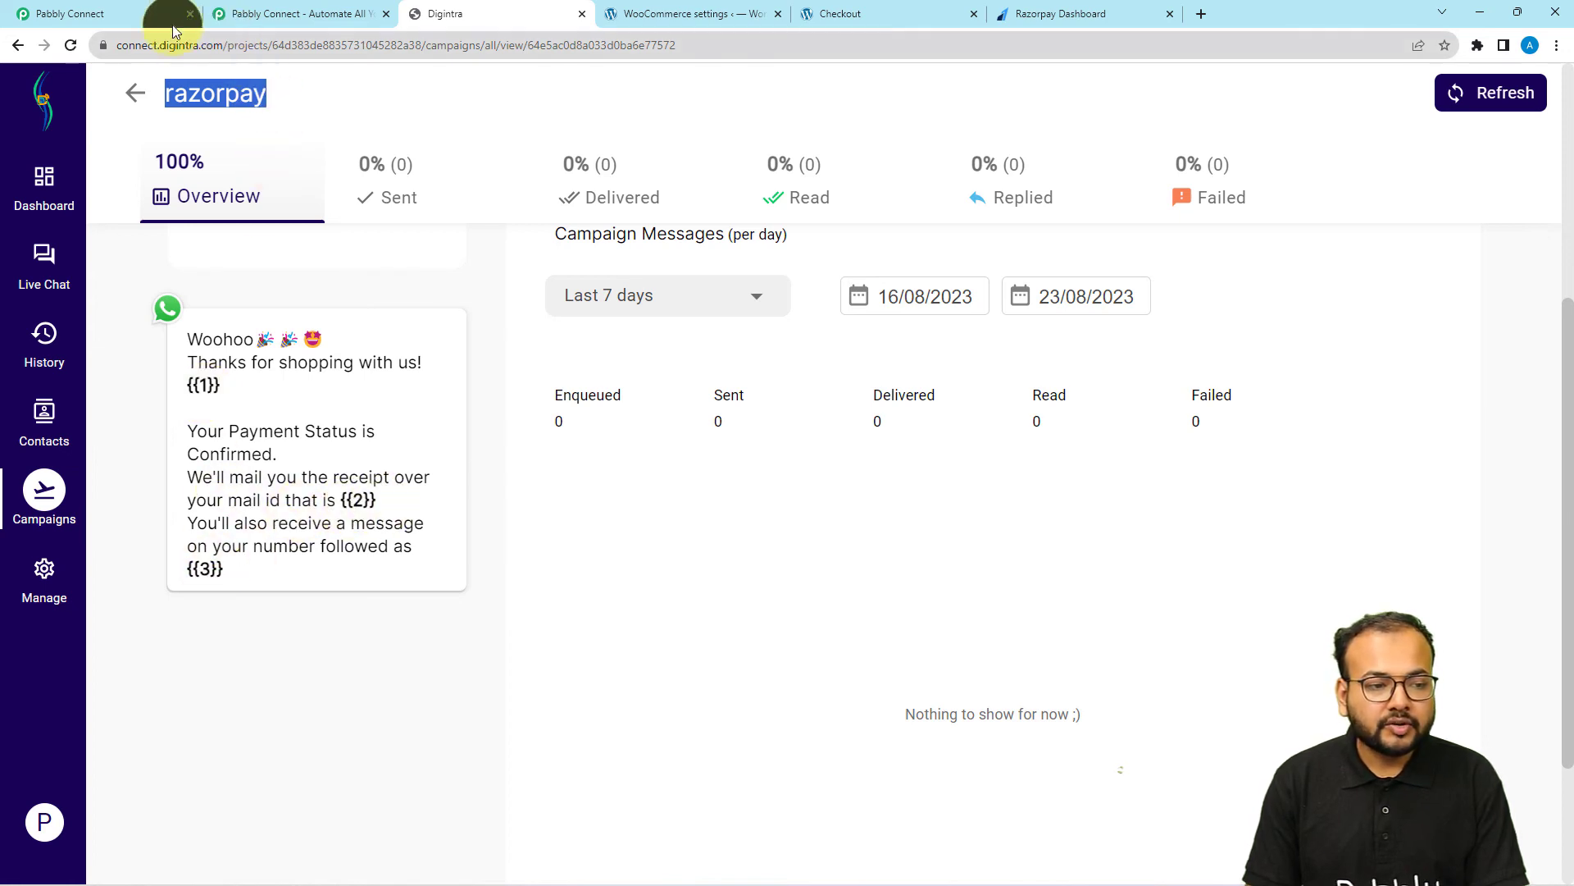
Back in Pabbly Connect, map the WooCommerce Billing First Name as the first value of Template Parameter
{"action": "left_click", "coordinate": [138, 15]}
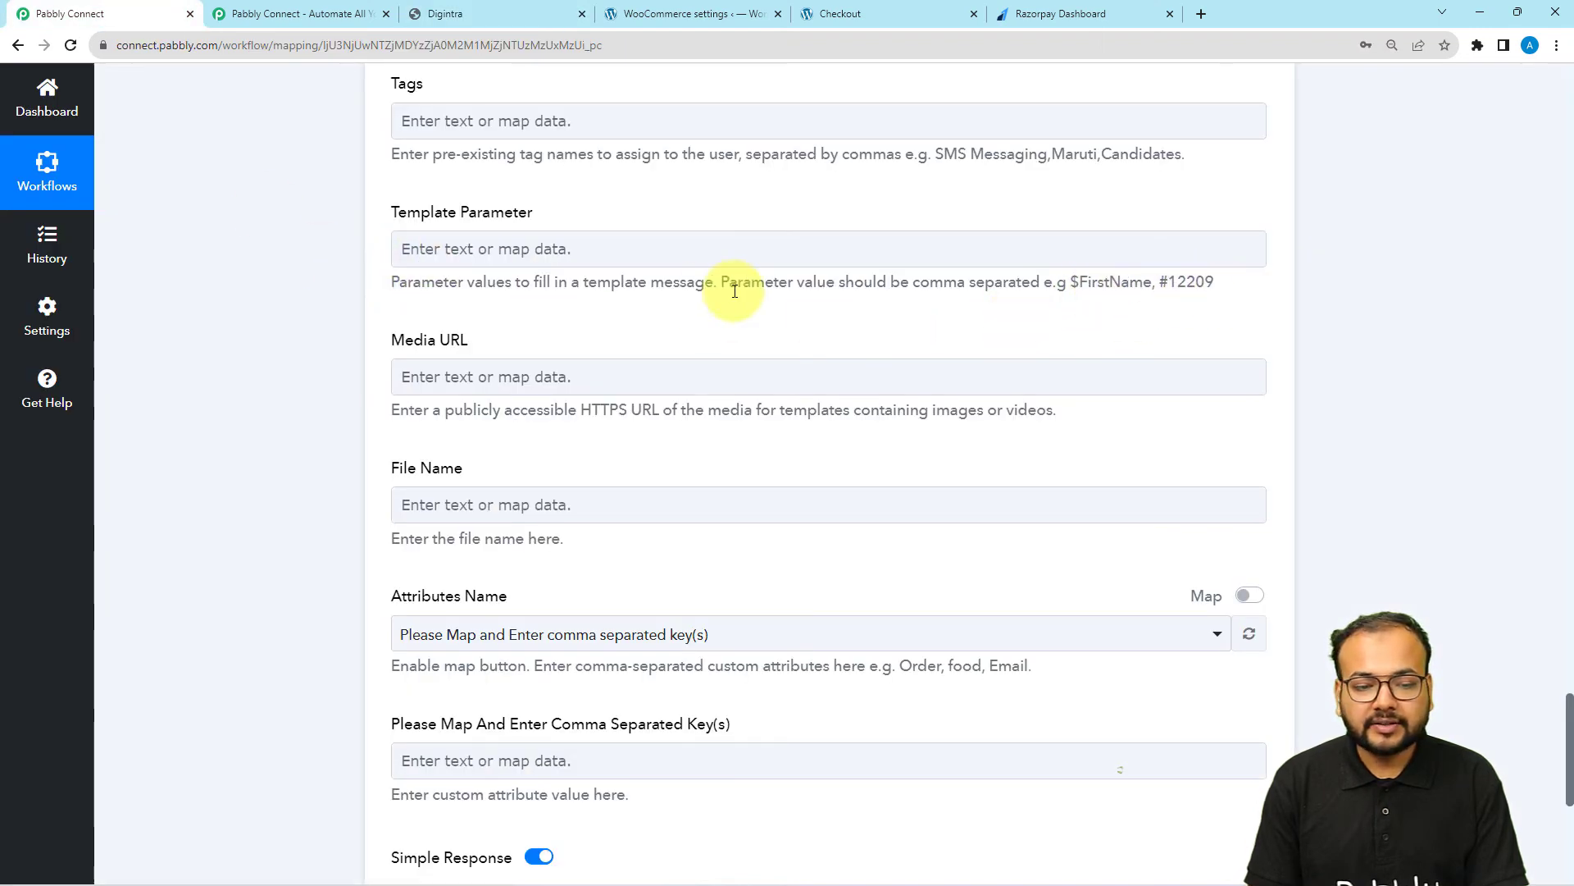
{"action": "left_click", "coordinate": [475, 248]}
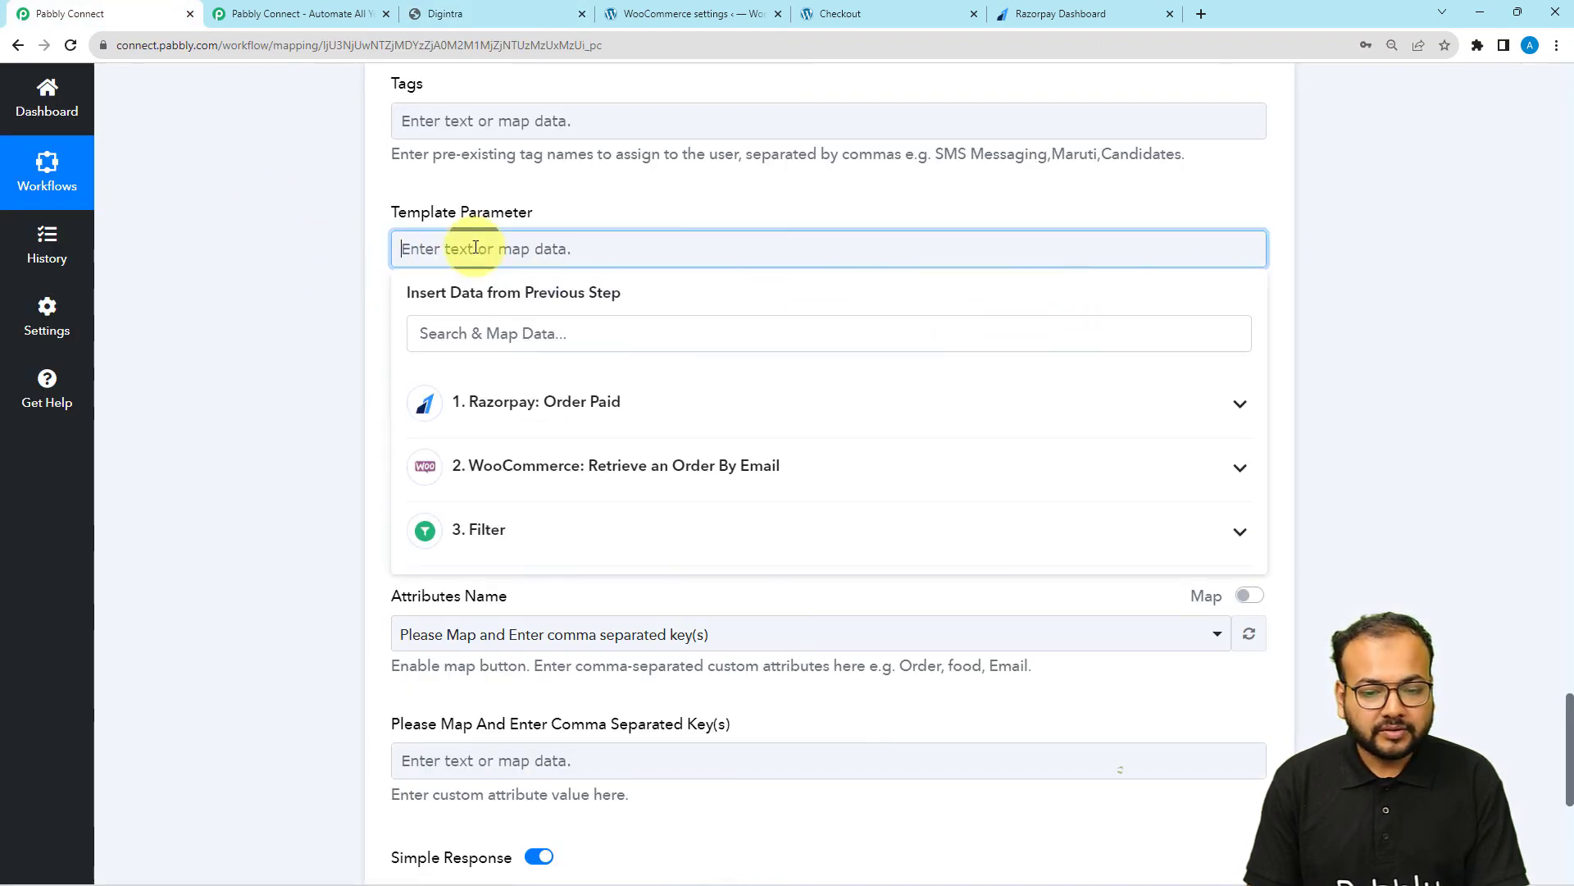
{"action": "left_click", "coordinate": [485, 465]}
{"action": "scroll", "coordinate": [542, 592], "scroll_direction": "down", "scroll_amount": 3}
{"action": "scroll", "coordinate": [538, 589], "scroll_direction": "down", "scroll_amount": 7}
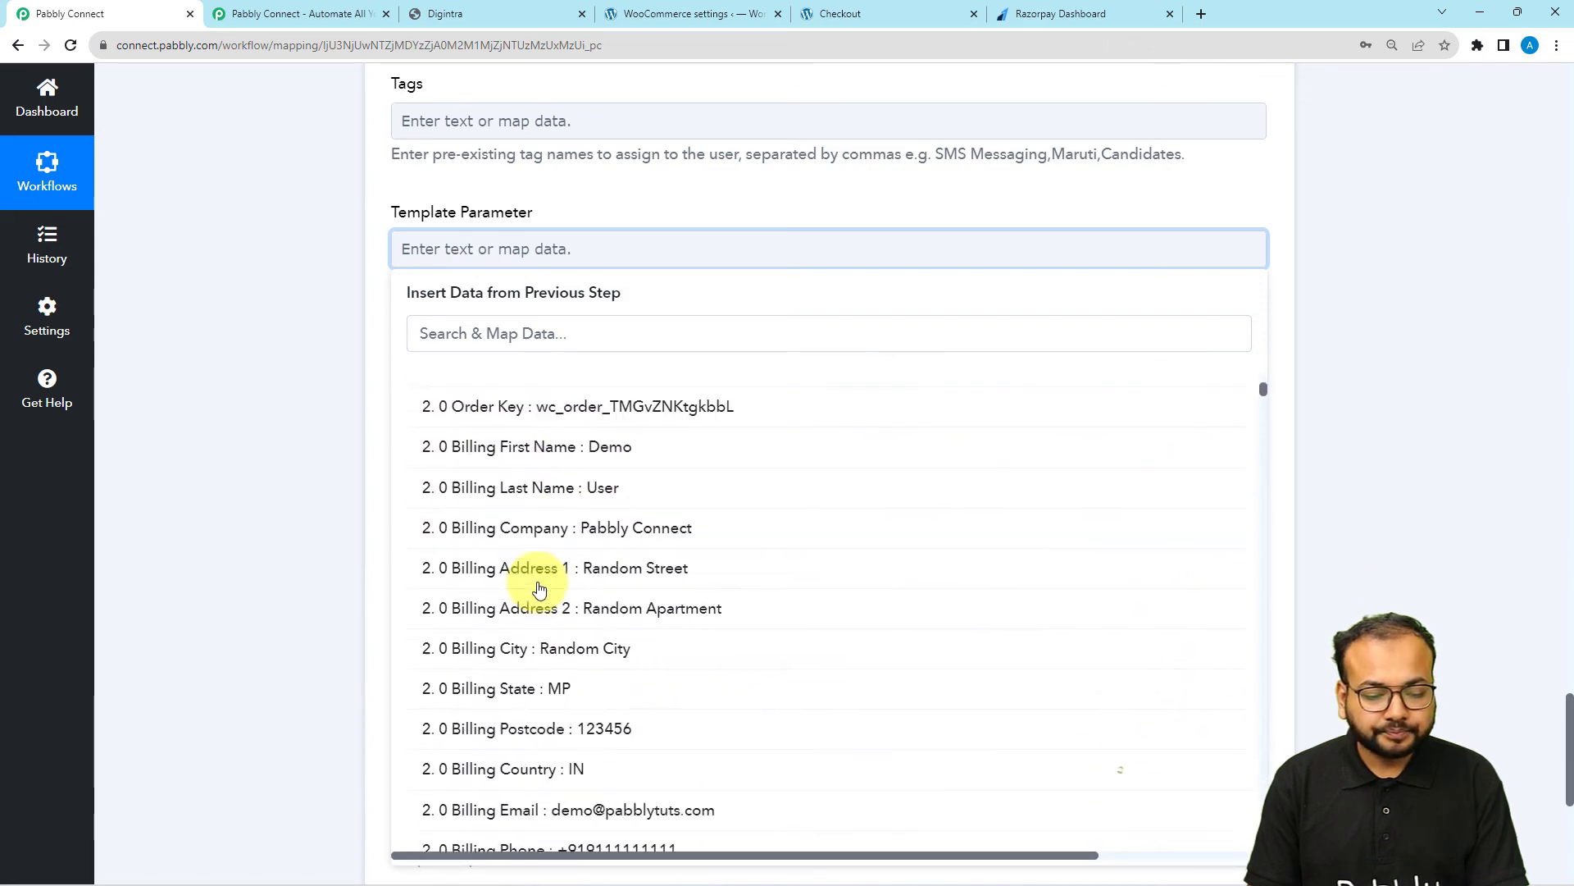
{"action": "left_click", "coordinate": [608, 387]}
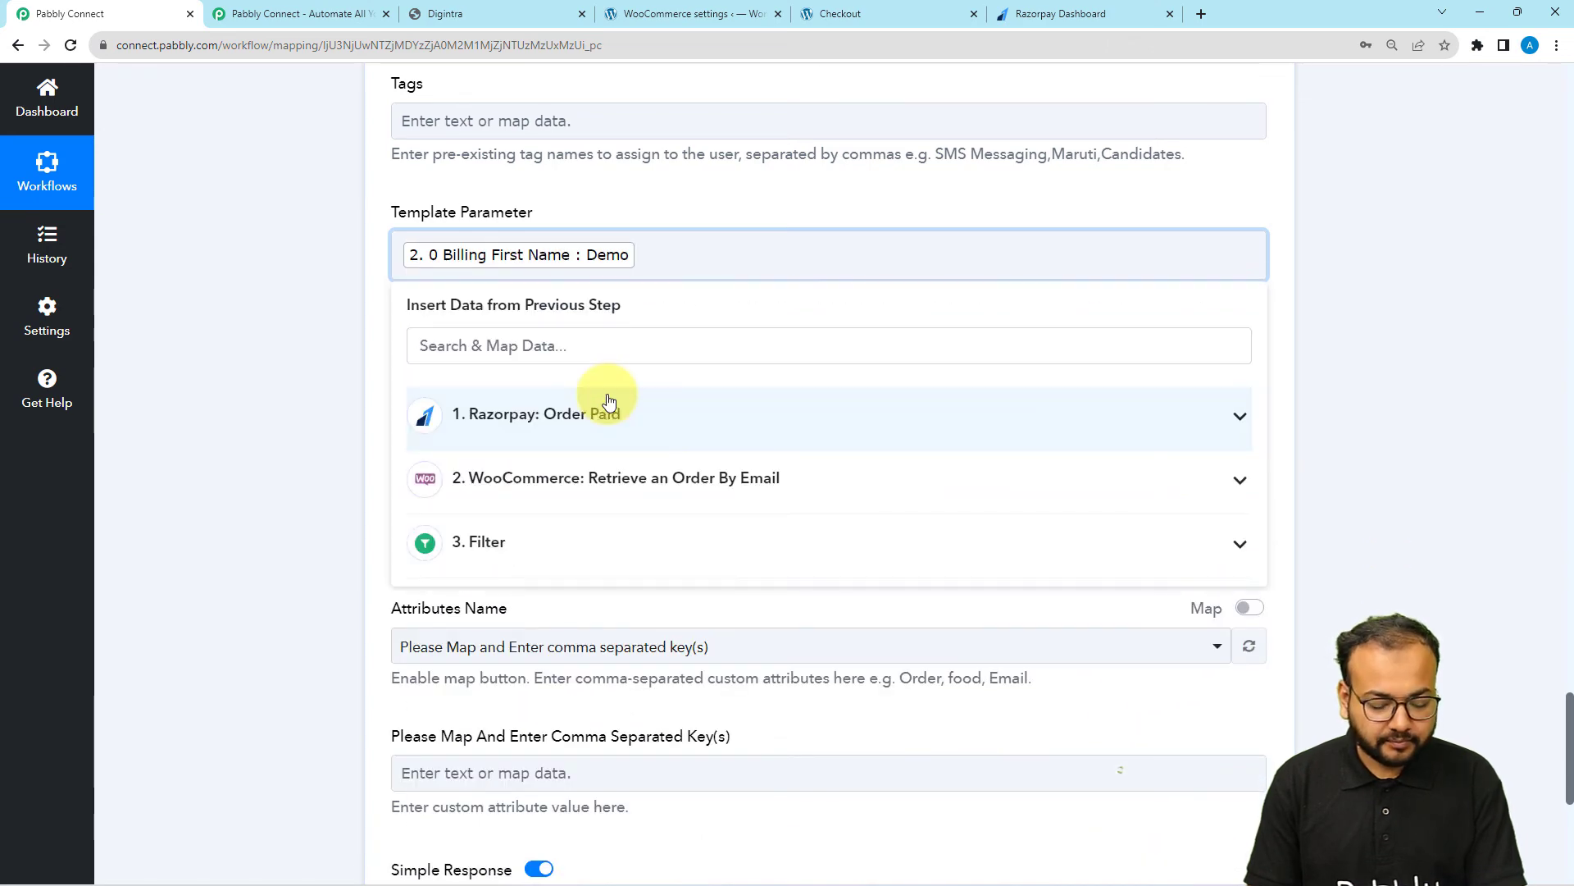
Add the WooCommerce Billing Email as the second comma-separated value of Template Parameter
{"action": "left_click", "coordinate": [543, 477]}
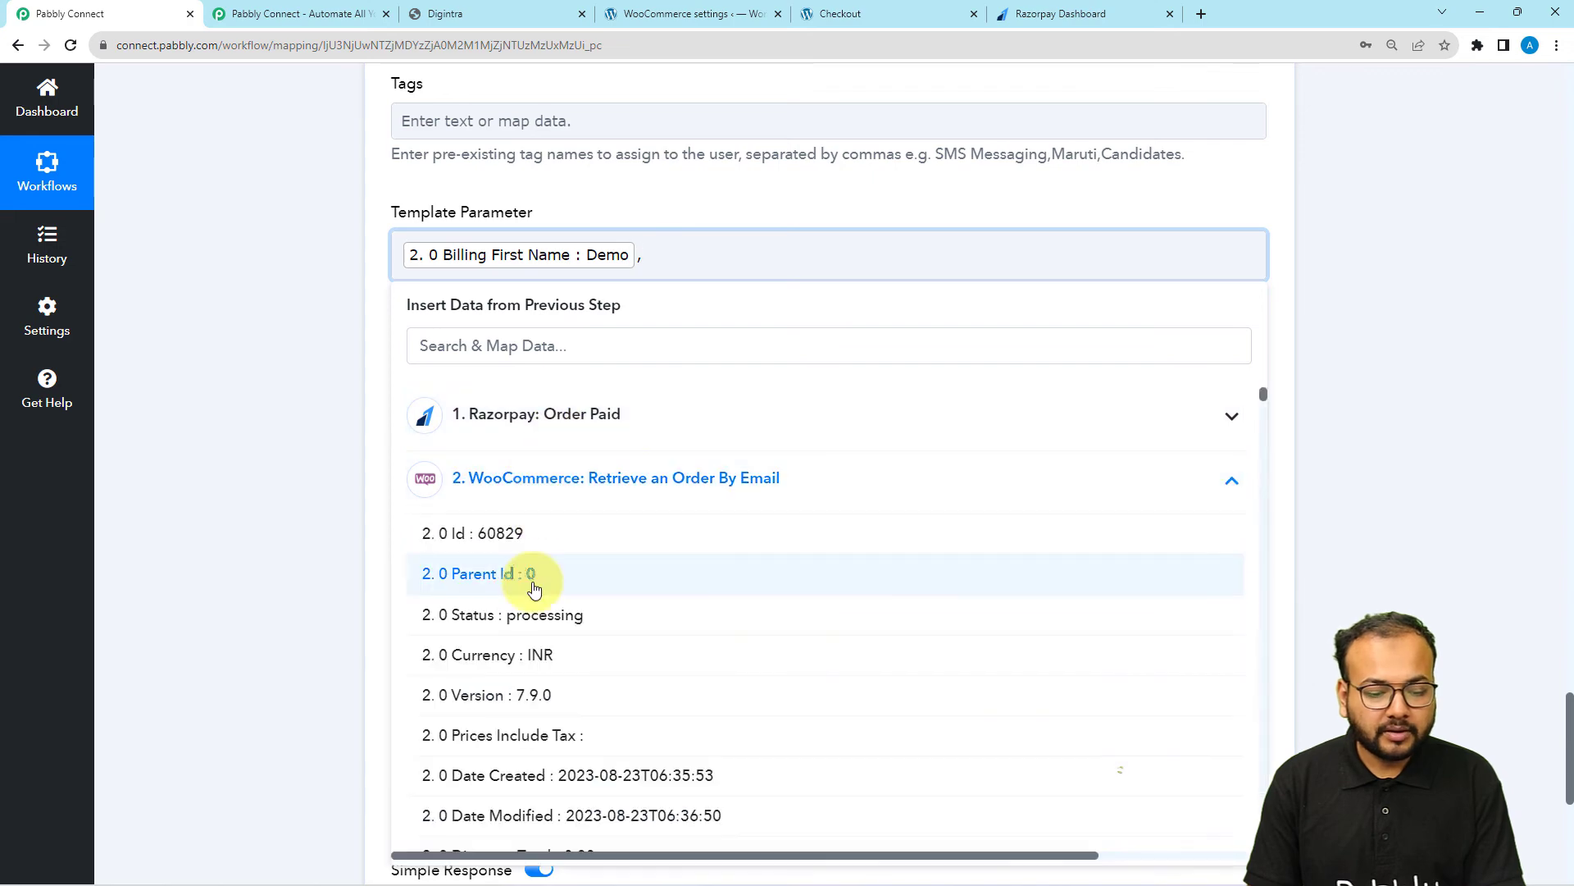
{"action": "scroll", "coordinate": [534, 589], "scroll_direction": "down", "scroll_amount": 3}
{"action": "scroll", "coordinate": [534, 589], "scroll_direction": "down", "scroll_amount": 8}
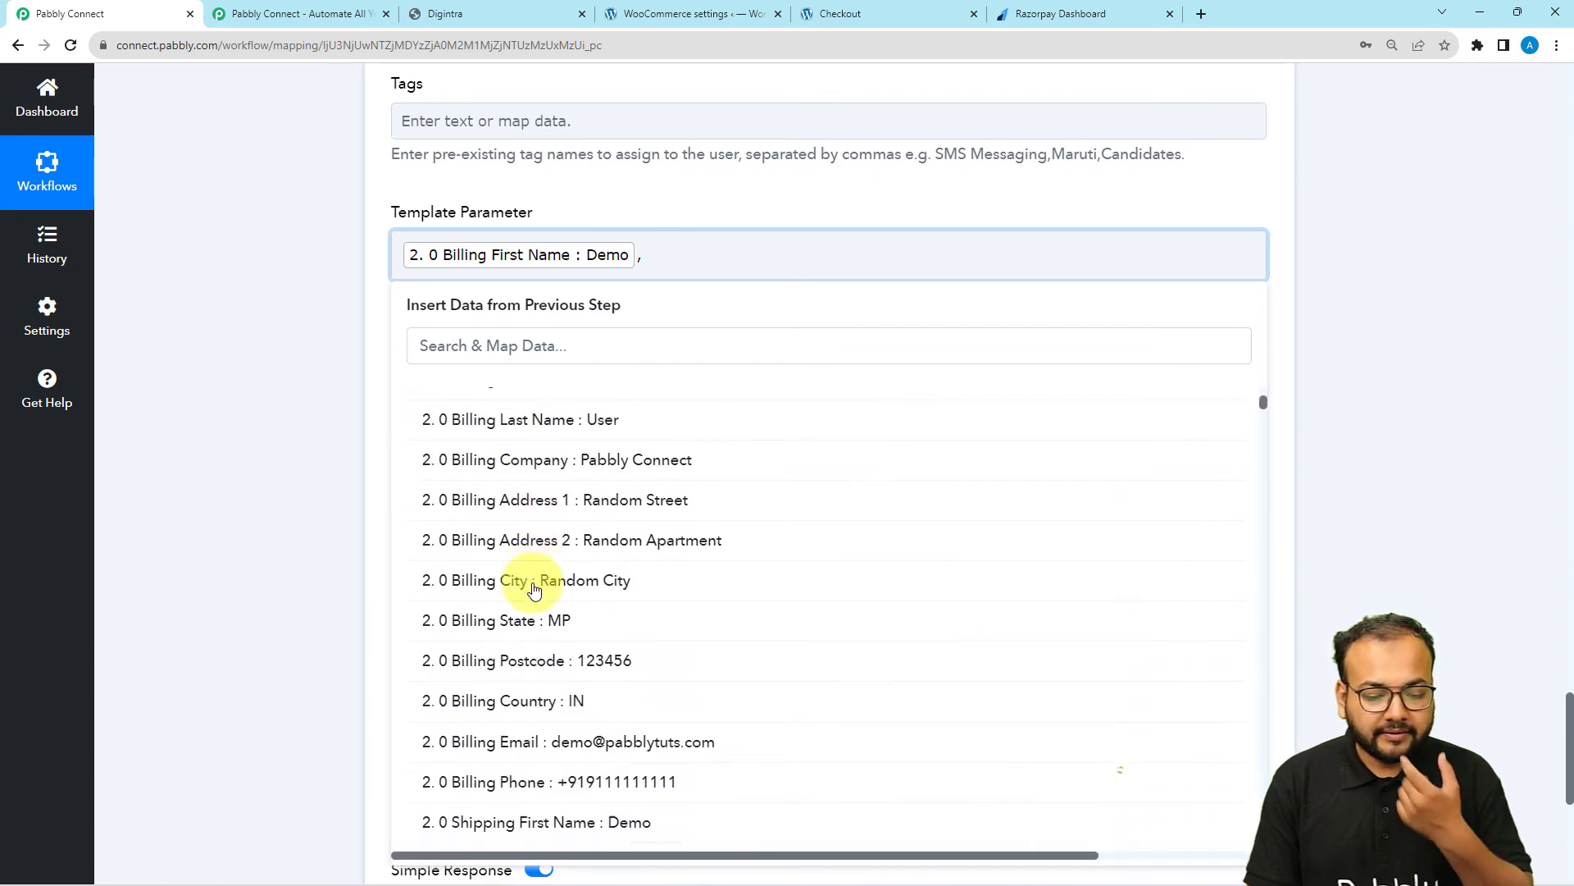
{"action": "left_click", "coordinate": [575, 687]}
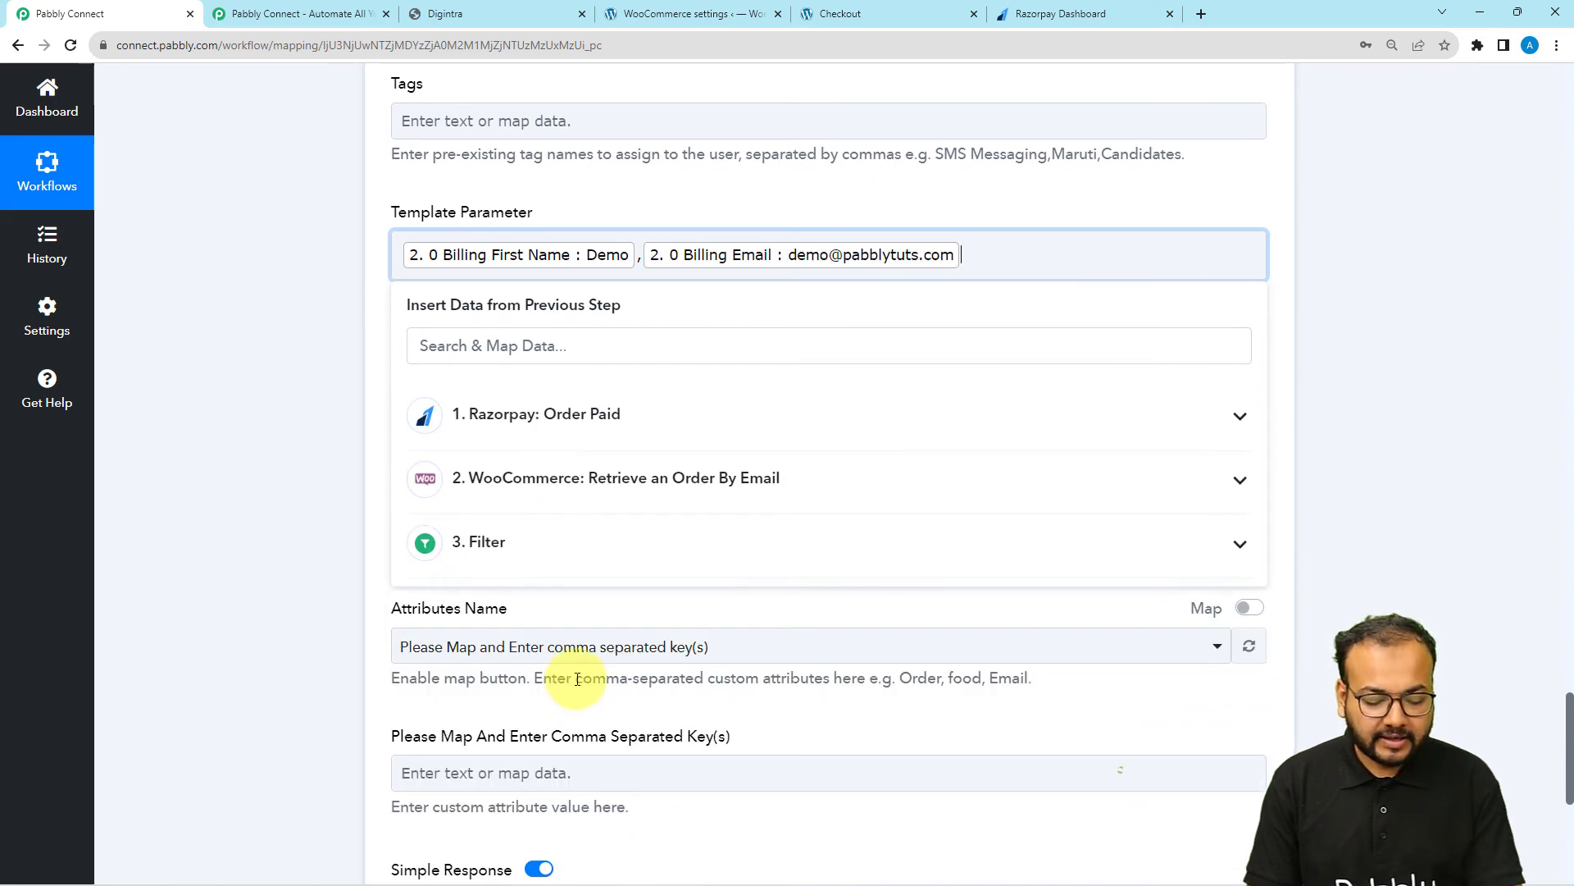
Add the WooCommerce Billing Phone as the third comma-separated value of Template Parameter
{"action": "type", "text": ","}
{"action": "left_click", "coordinate": [598, 496]}
{"action": "scroll", "coordinate": [563, 689], "scroll_direction": "down", "scroll_amount": 3}
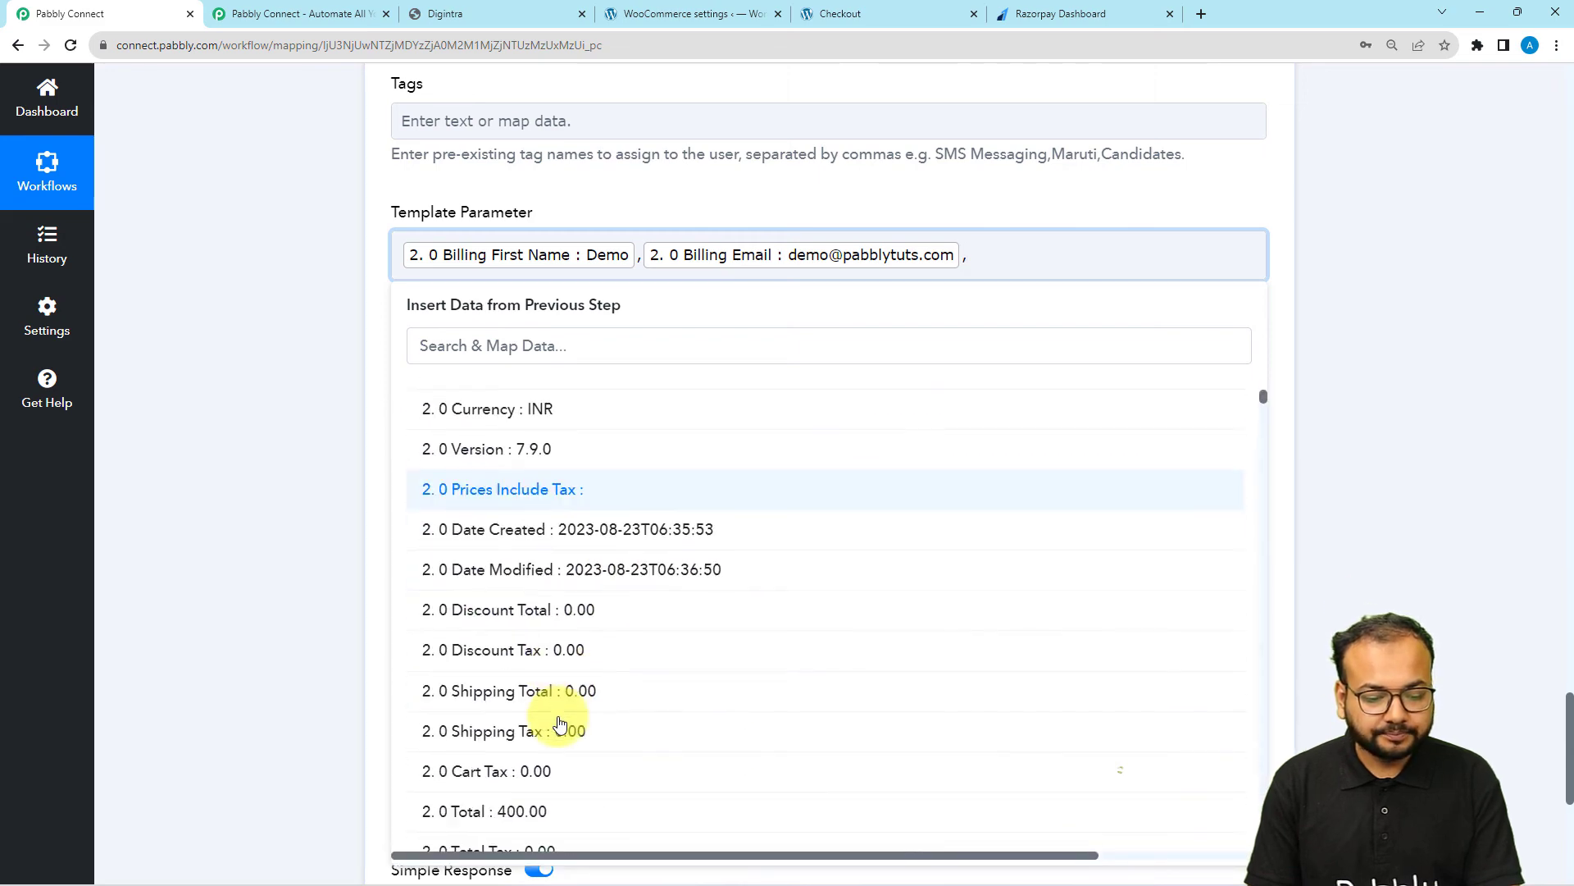
{"action": "scroll", "coordinate": [560, 723], "scroll_direction": "down", "scroll_amount": 8}
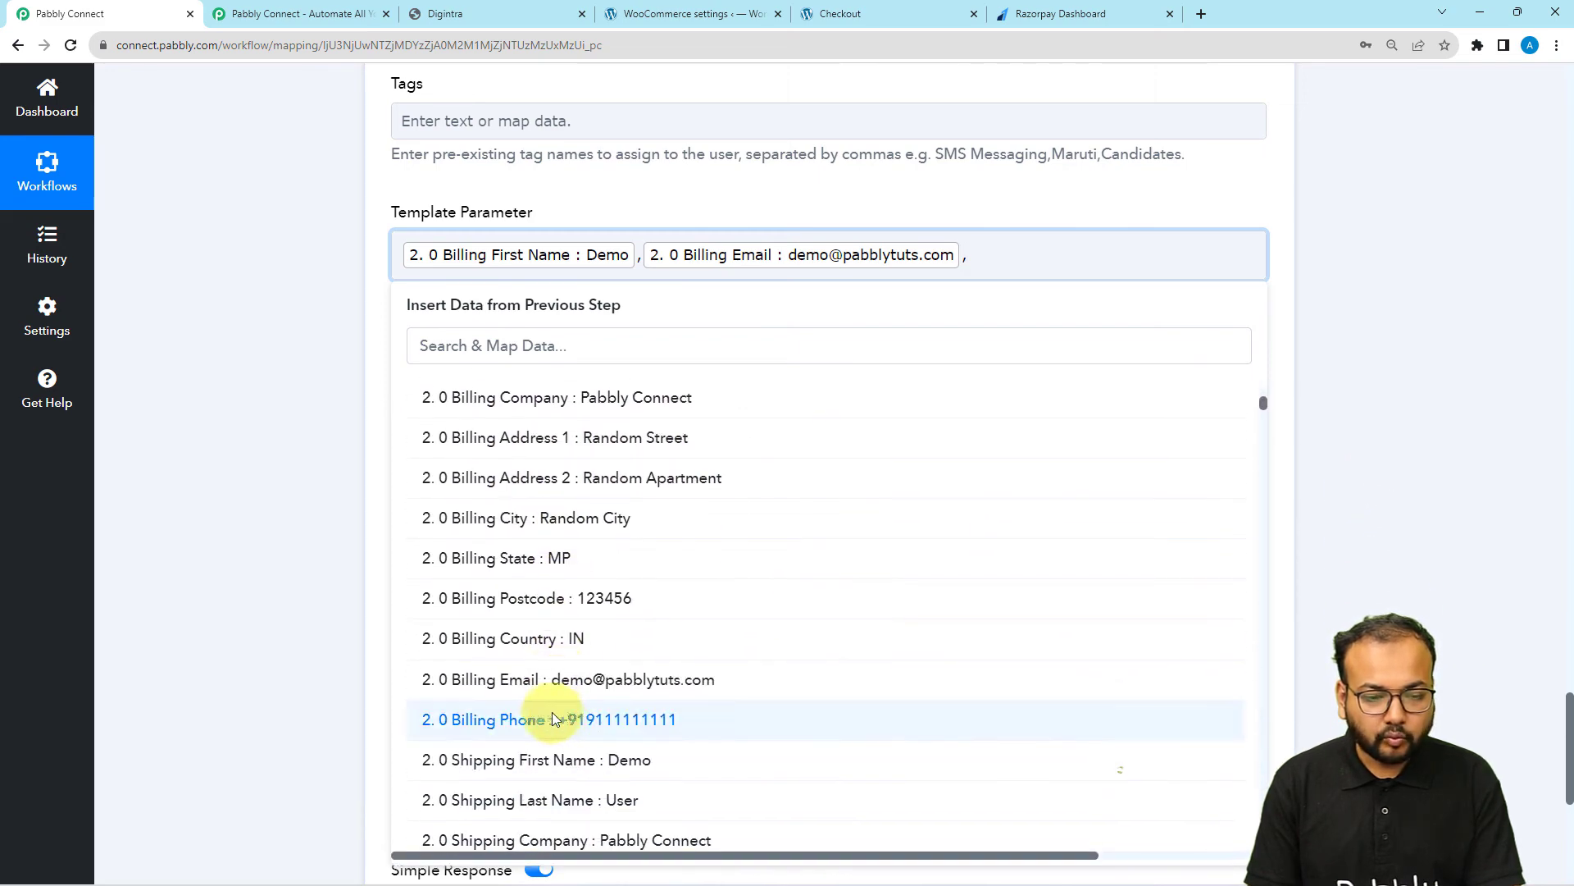
{"action": "left_click", "coordinate": [553, 720]}
{"action": "left_click", "coordinate": [296, 469]}
Review the optional Media URL, File Name and attribute fields, and recheck the campaign name and mapped customer values
{"action": "scroll", "coordinate": [297, 469], "scroll_direction": "down", "scroll_amount": 1}
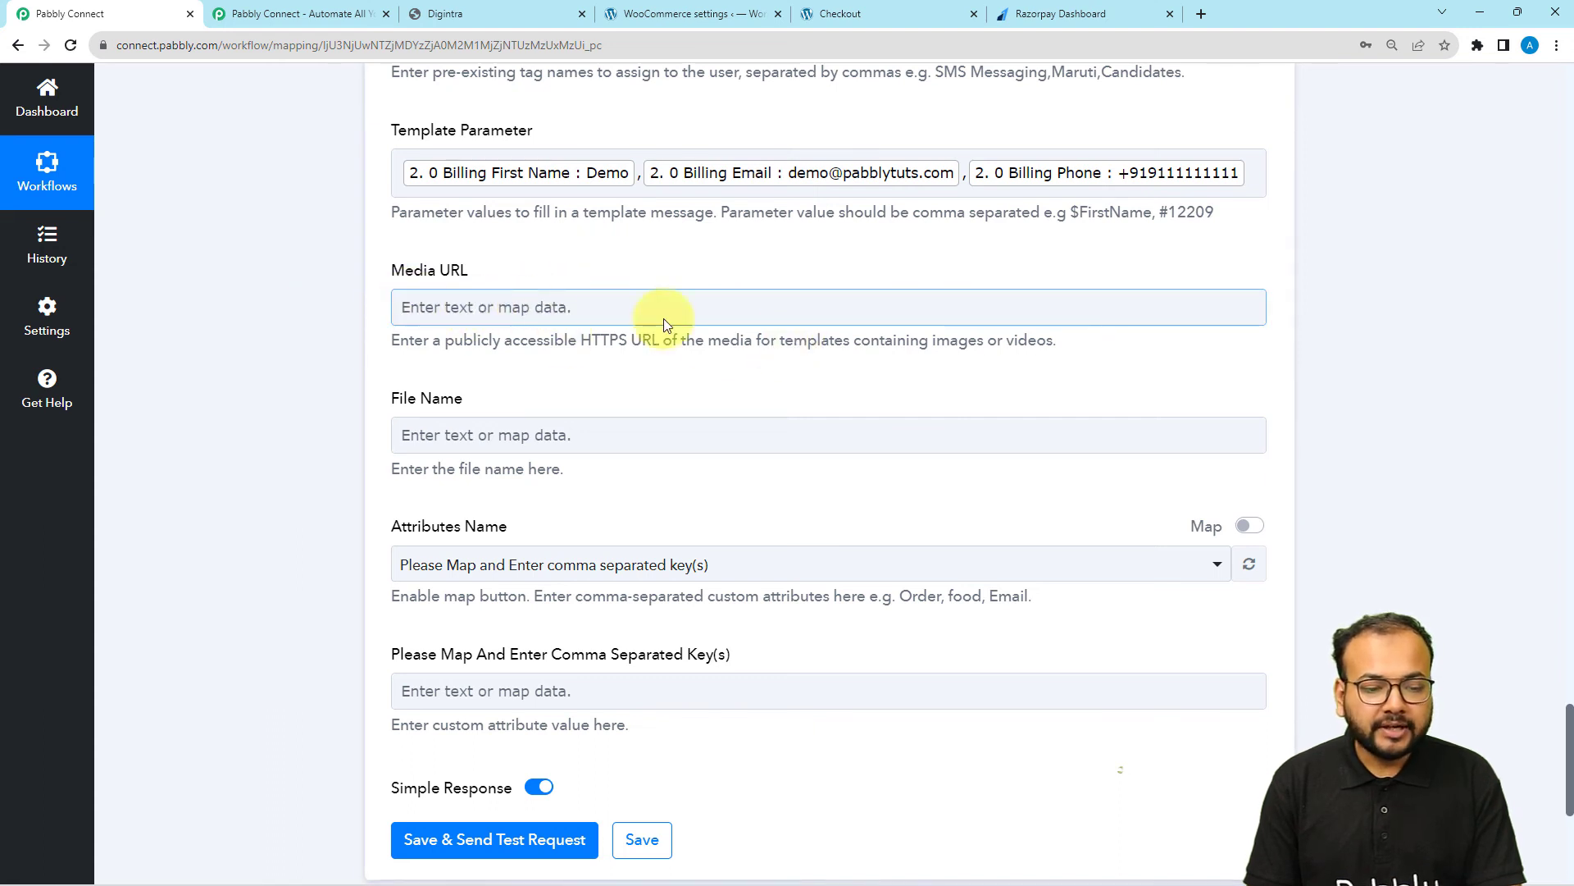
{"action": "scroll", "coordinate": [264, 480], "scroll_direction": "down", "scroll_amount": 2}
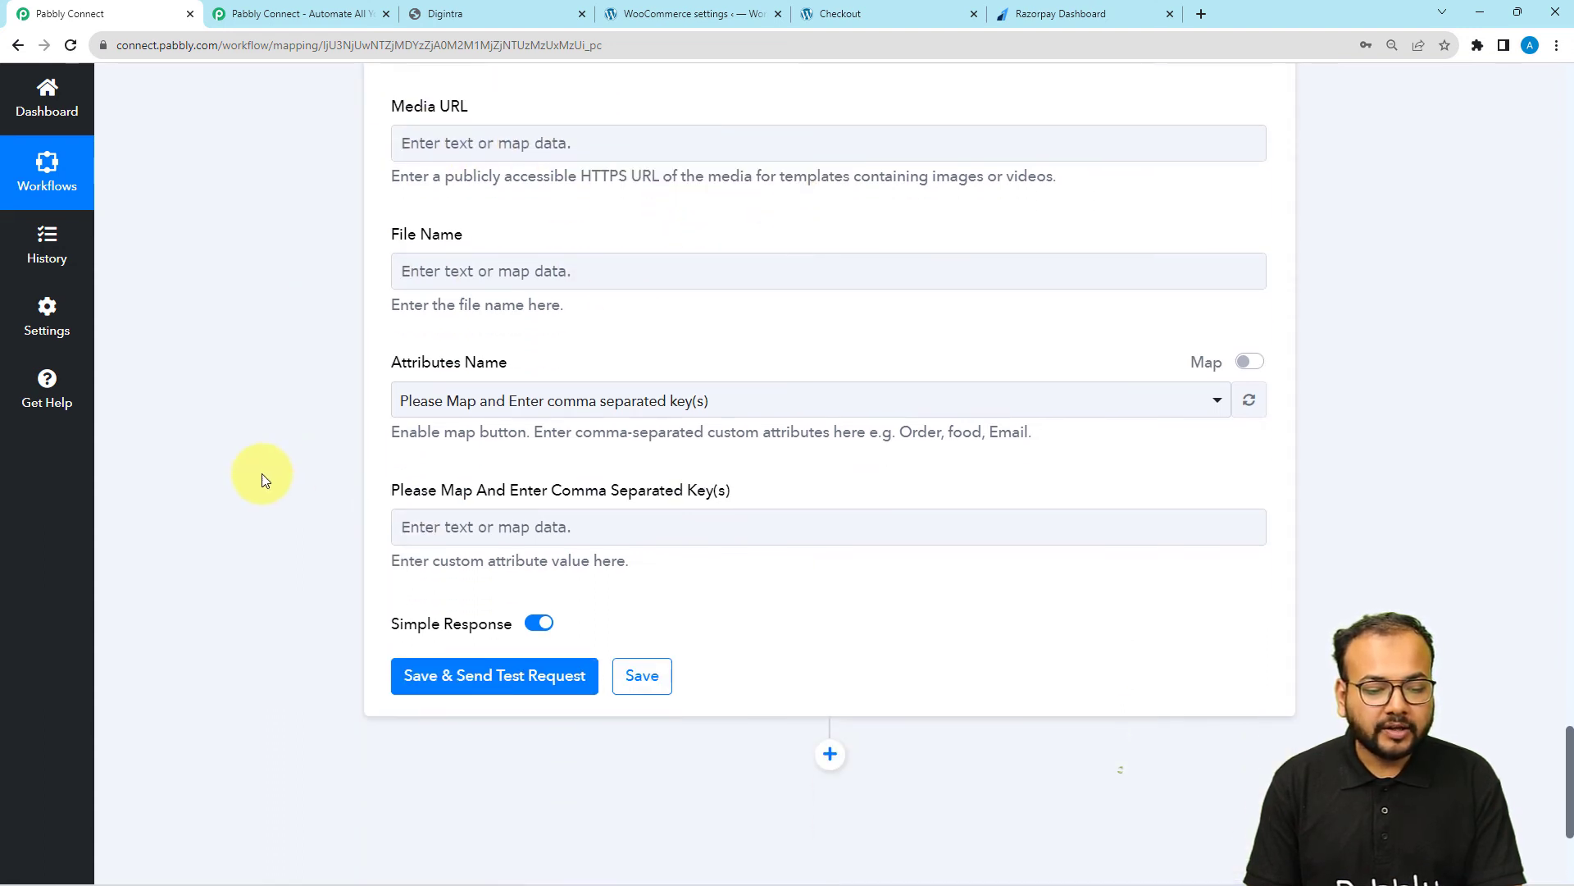
{"action": "scroll", "coordinate": [264, 480], "scroll_direction": "down", "scroll_amount": 1}
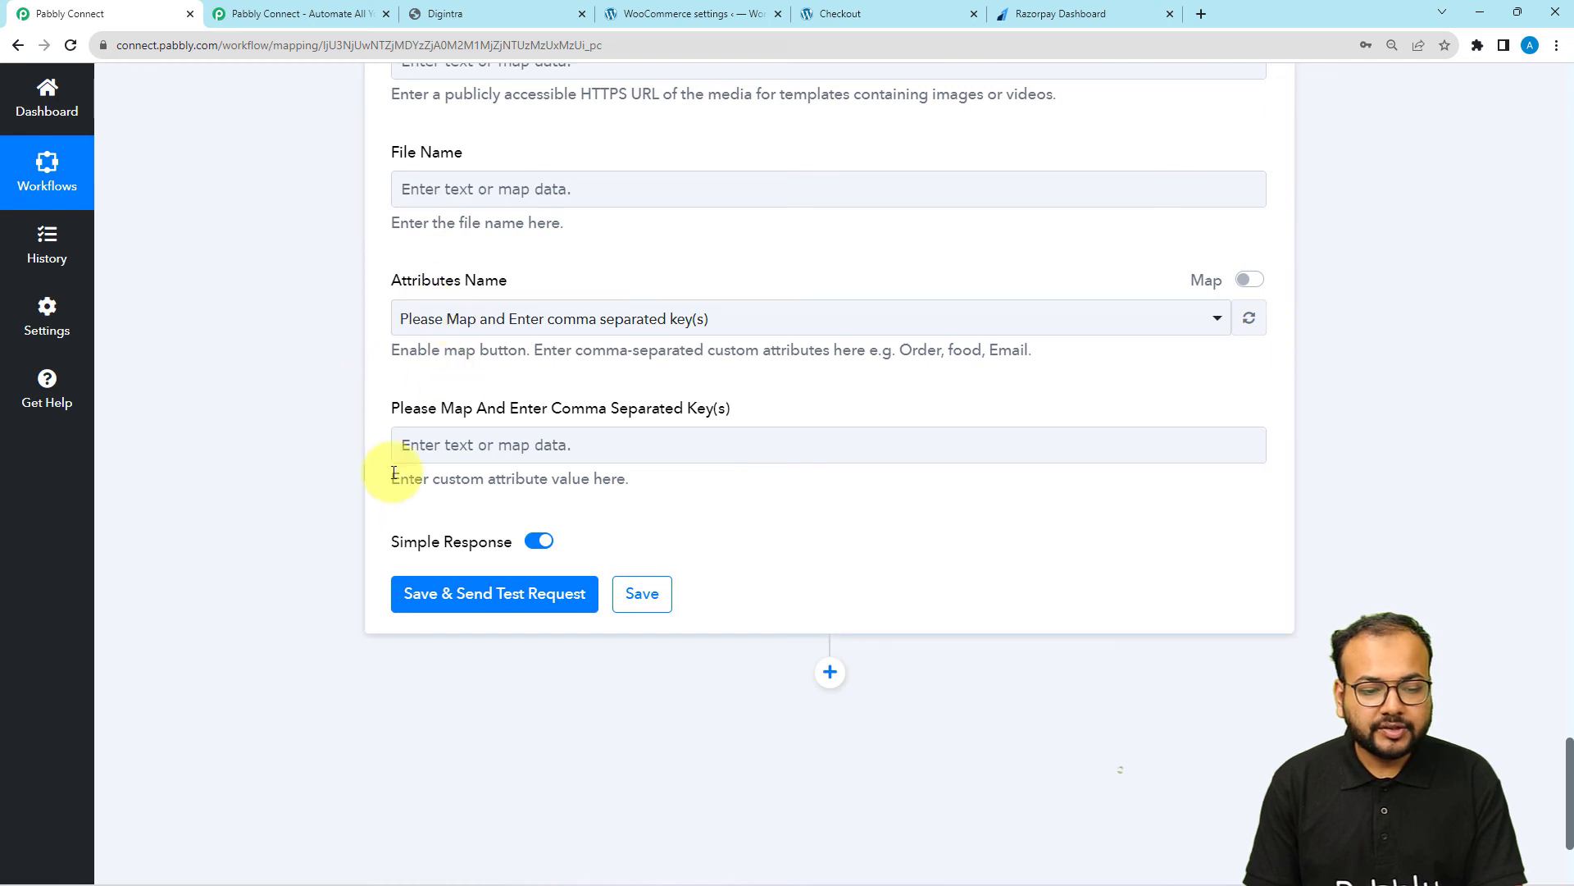
{"action": "scroll", "coordinate": [302, 402], "scroll_direction": "down", "scroll_amount": 2}
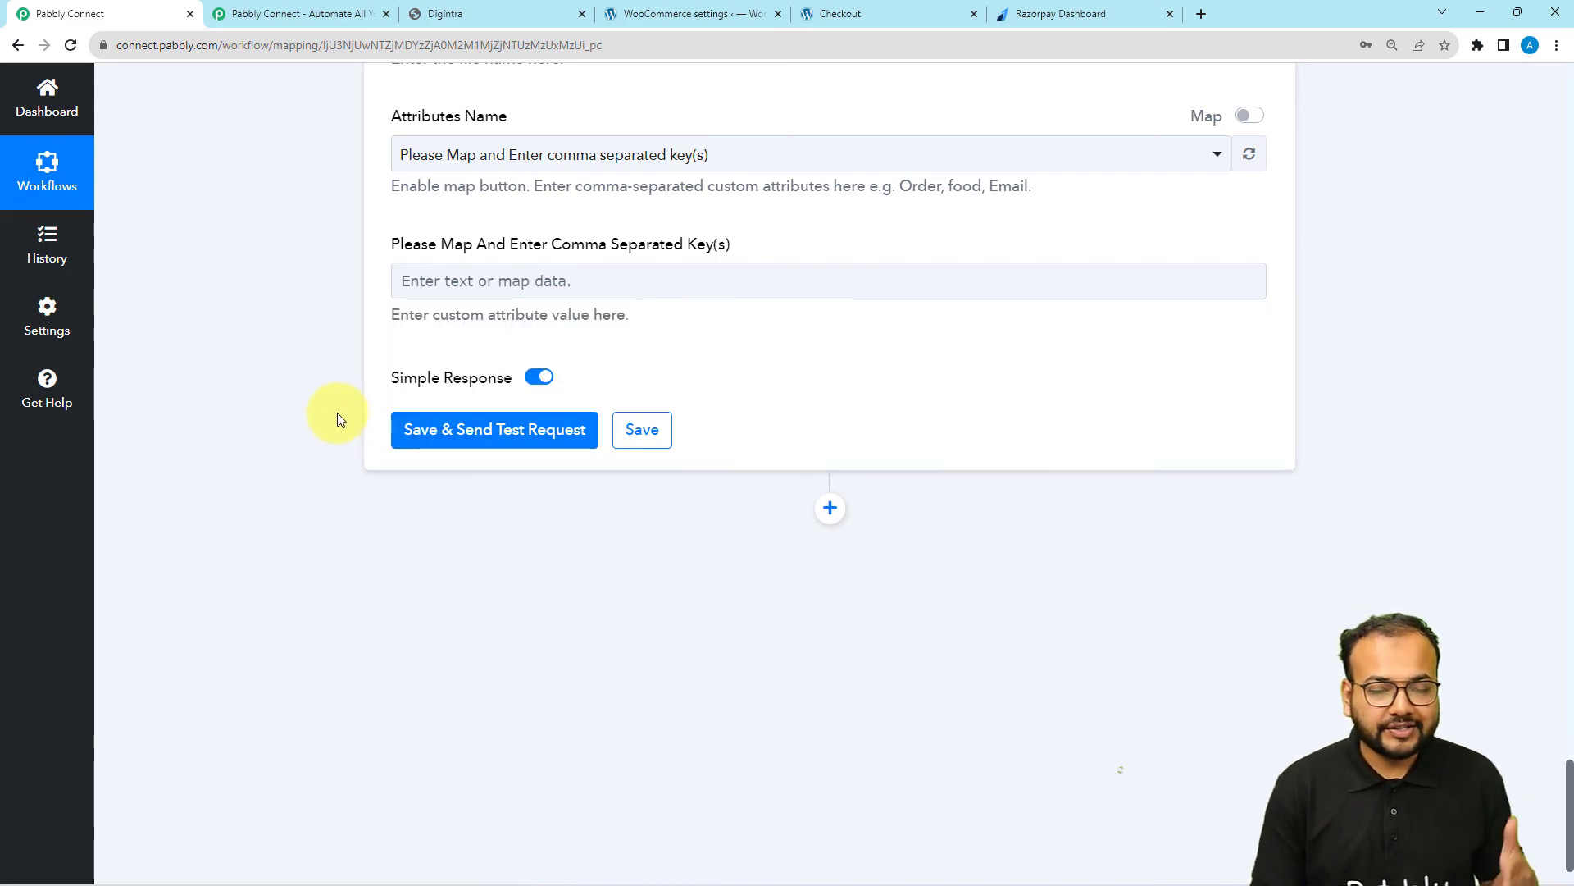
{"action": "scroll", "coordinate": [250, 423], "scroll_direction": "up", "scroll_amount": 15}
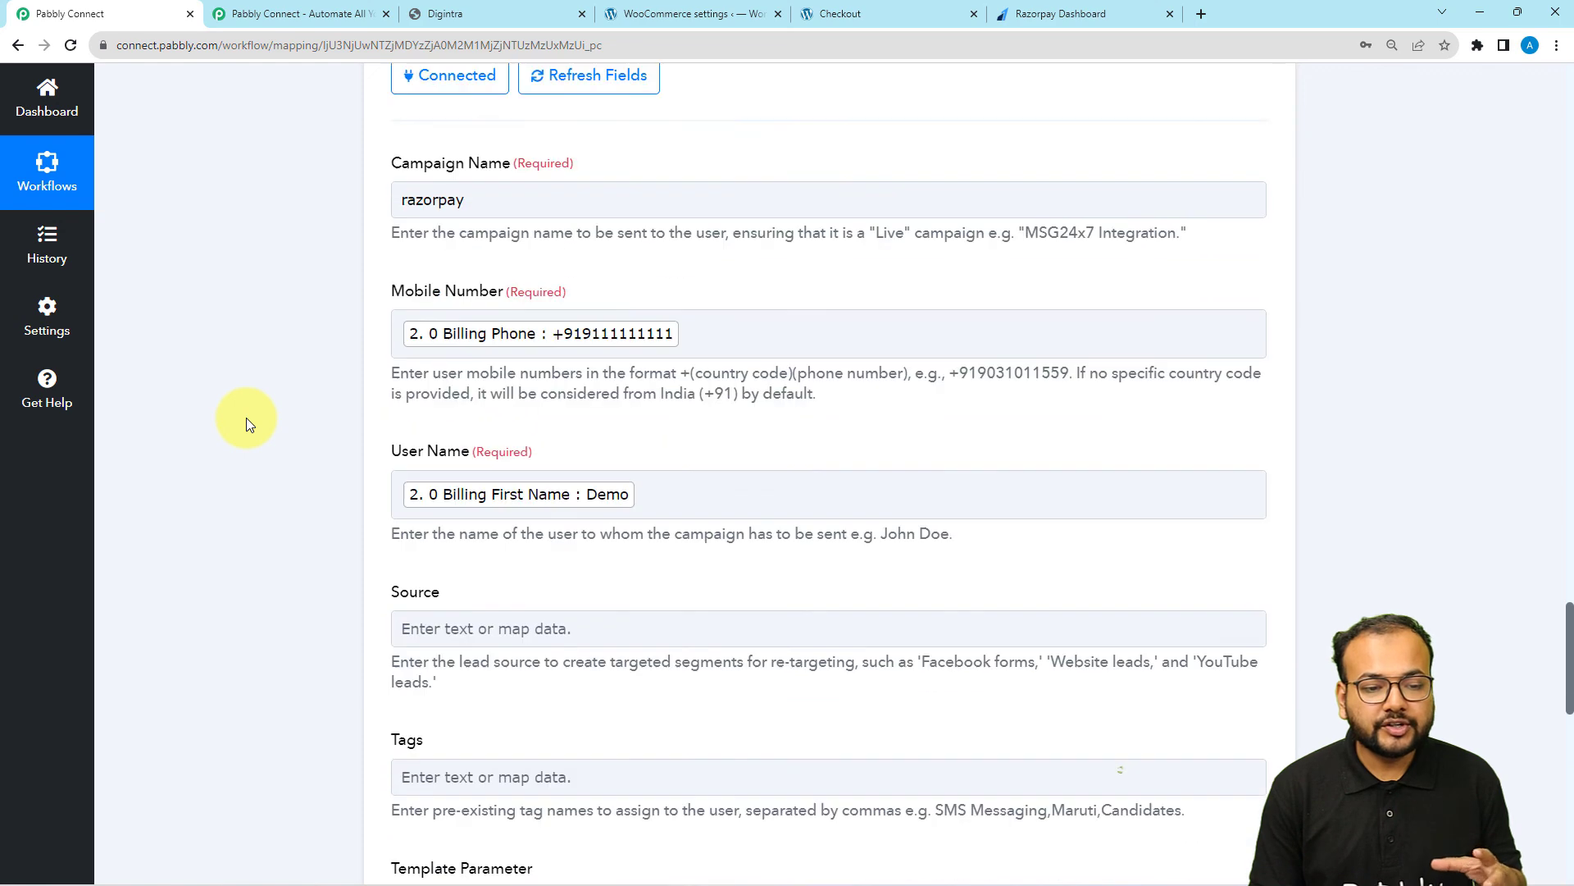
{"action": "scroll", "coordinate": [246, 423], "scroll_direction": "up", "scroll_amount": 3}
{"action": "scroll", "coordinate": [341, 552], "scroll_direction": "down", "scroll_amount": 2}
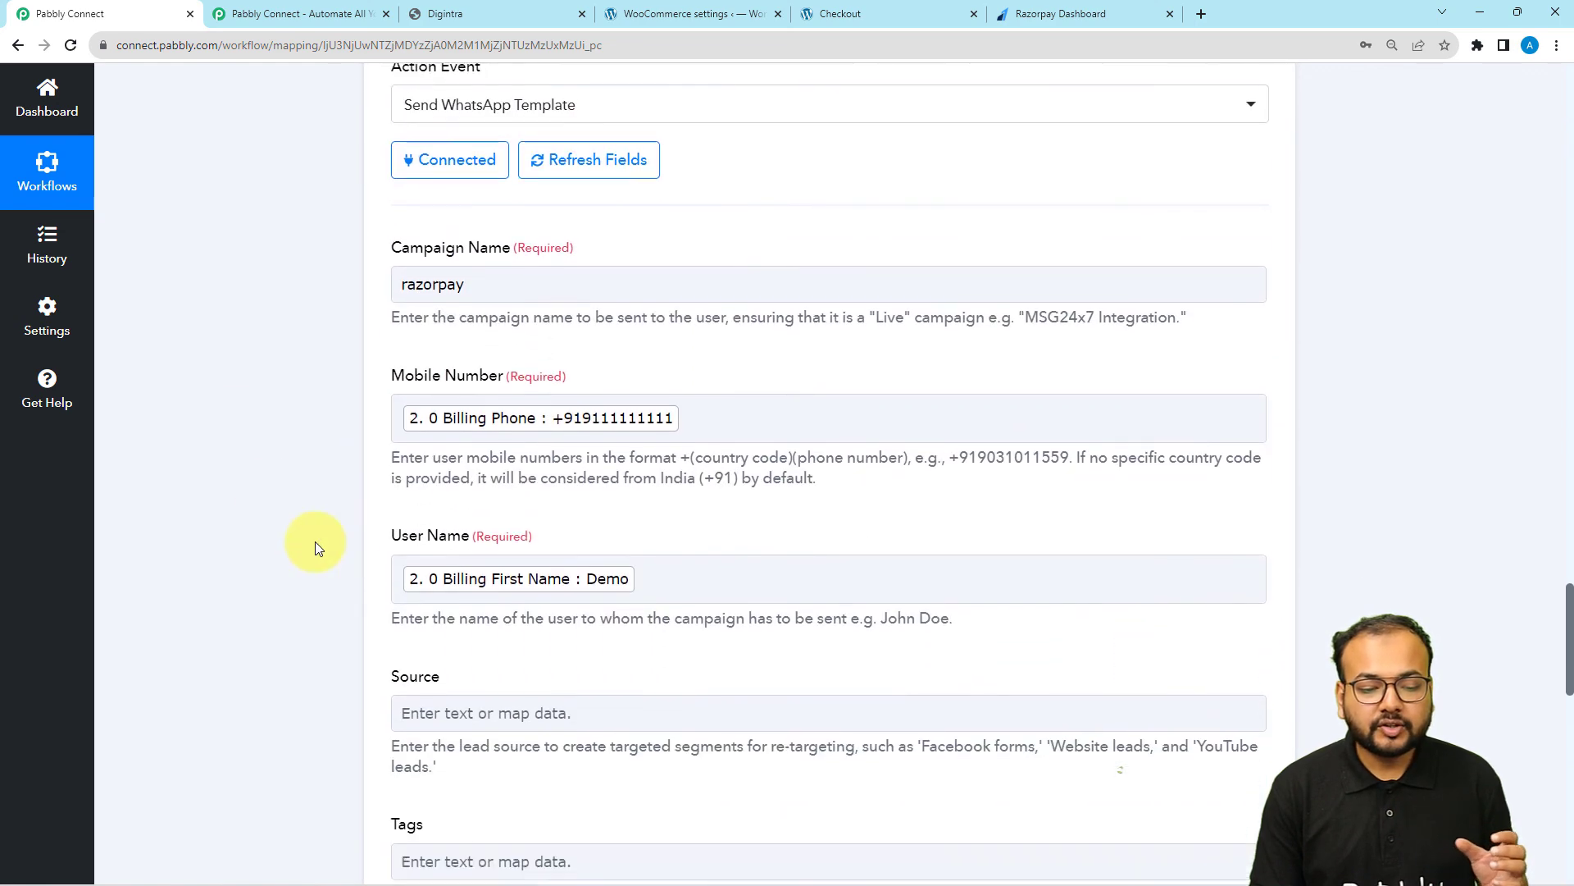
{"action": "scroll", "coordinate": [343, 425], "scroll_direction": "down", "scroll_amount": 5}
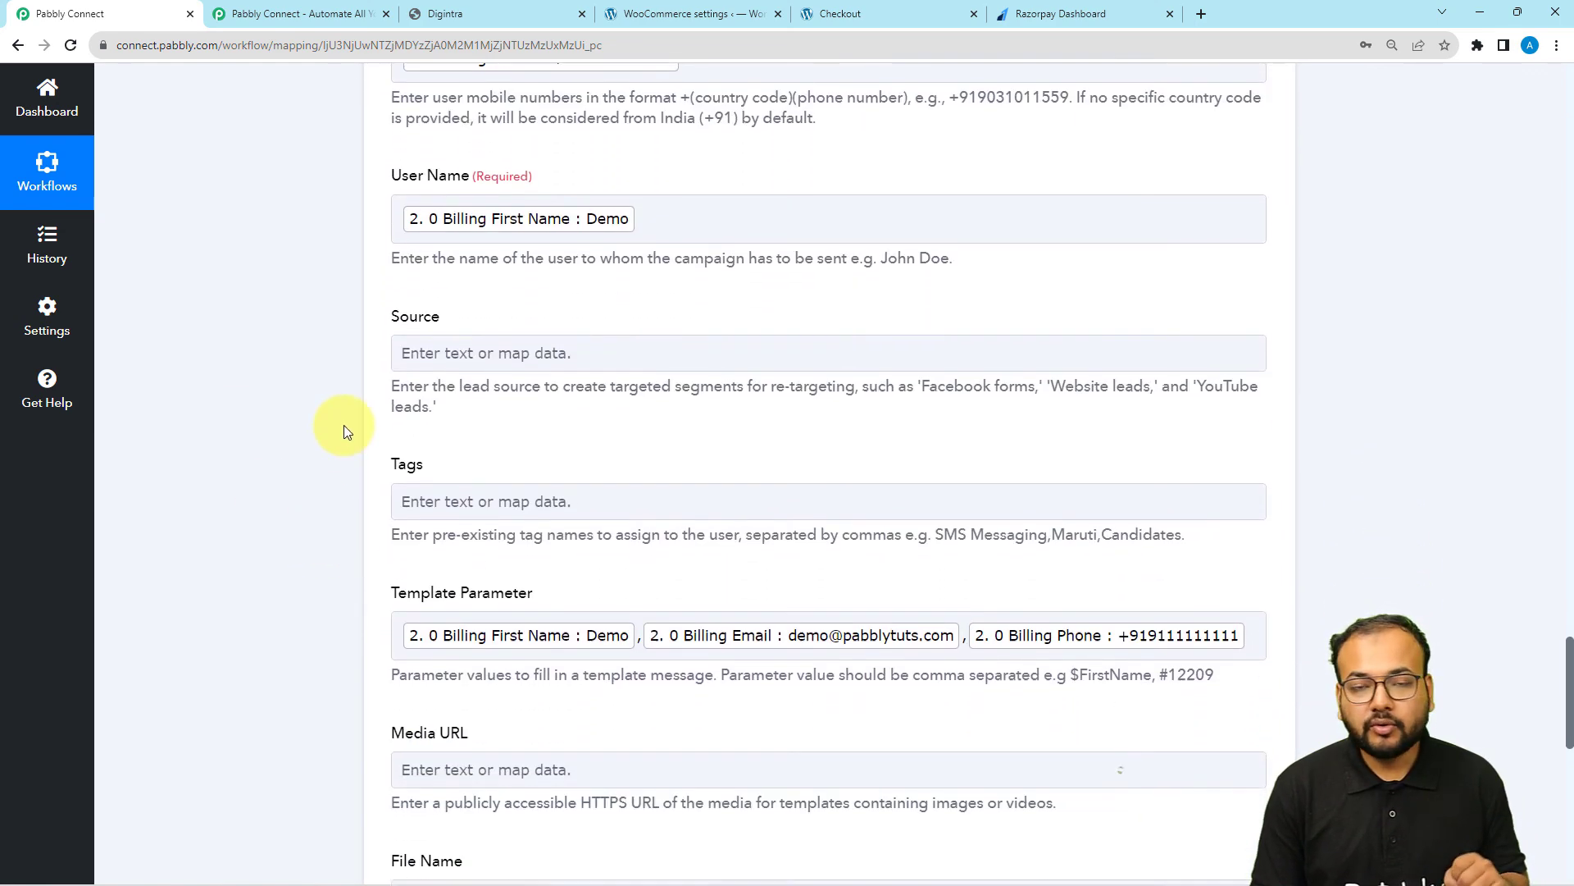
{"action": "scroll", "coordinate": [343, 425], "scroll_direction": "down", "scroll_amount": 3}
{"action": "scroll", "coordinate": [343, 425], "scroll_direction": "up", "scroll_amount": 2}
{"action": "scroll", "coordinate": [343, 425], "scroll_direction": "down", "scroll_amount": 3}
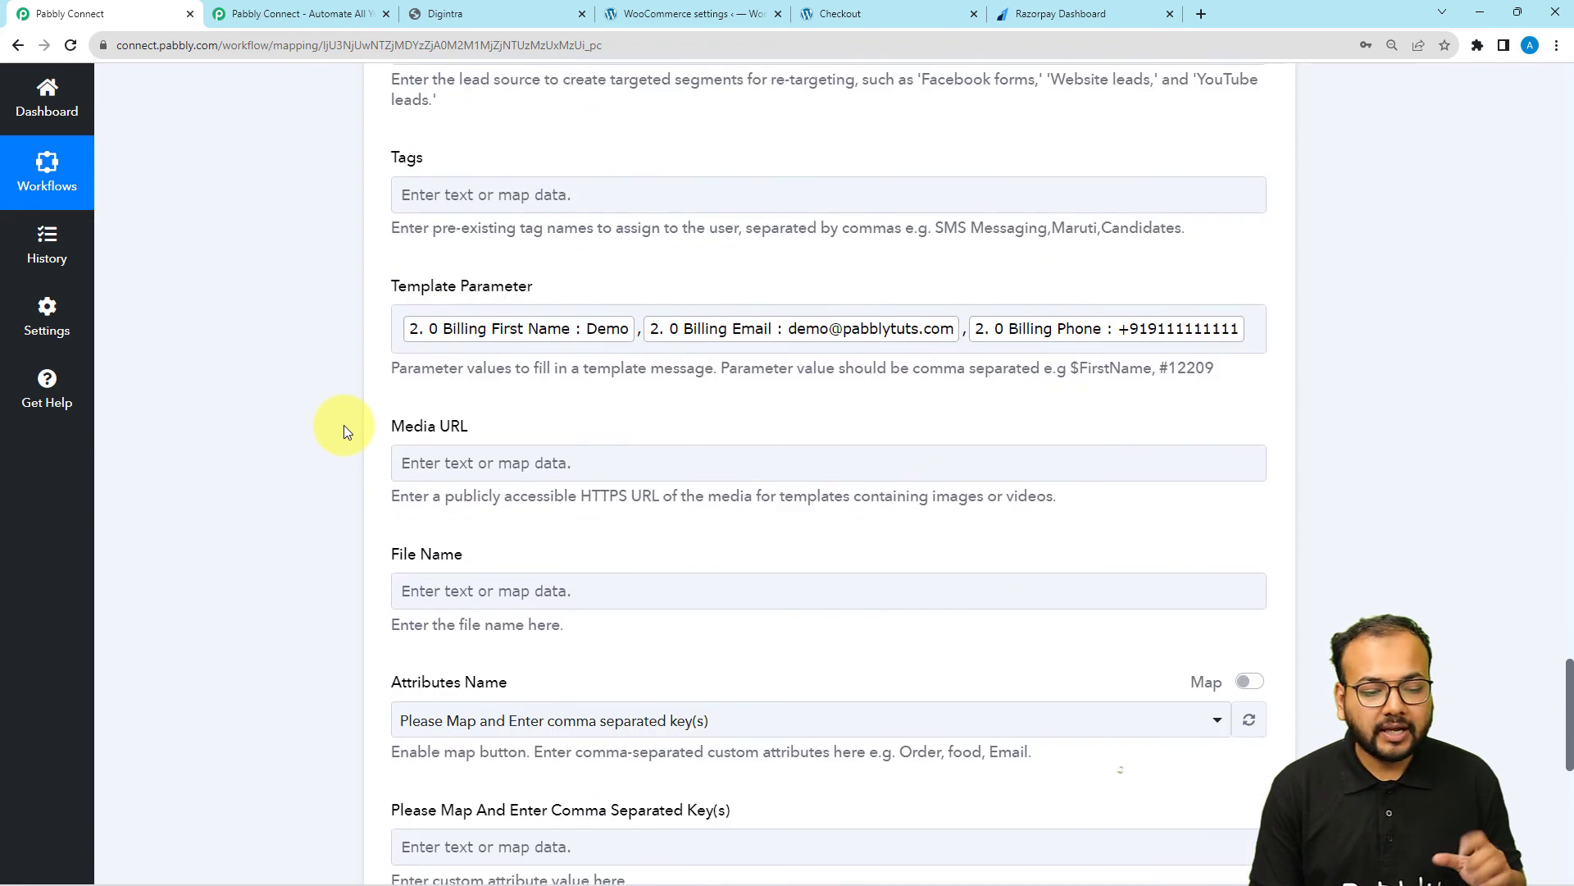
{"action": "scroll", "coordinate": [343, 425], "scroll_direction": "down", "scroll_amount": 7}
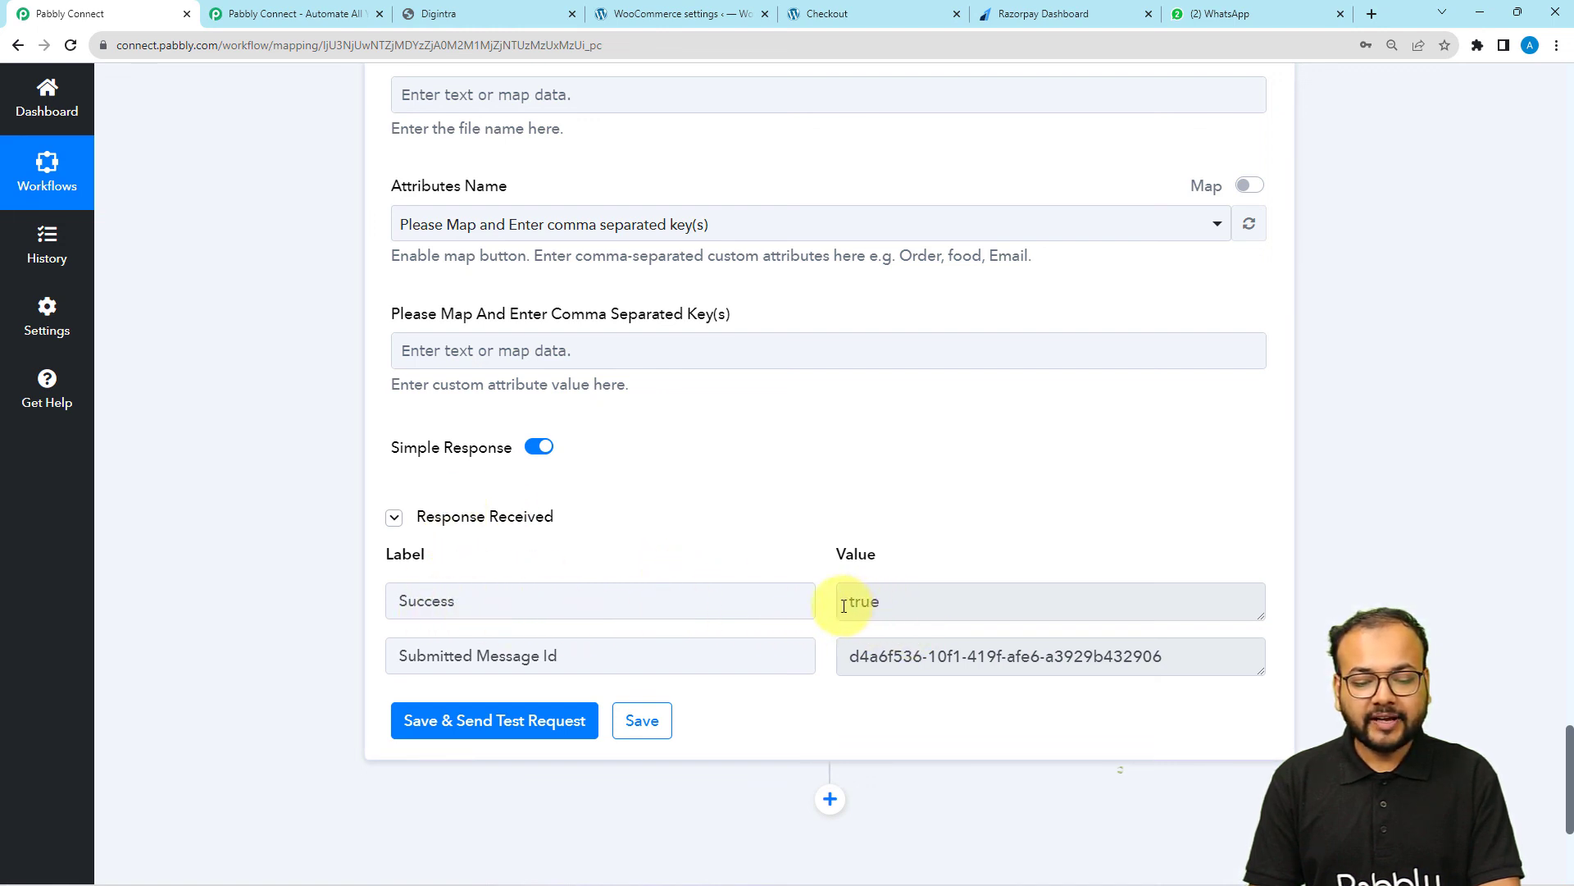
Open the newest chat in WhatsApp Web to read the test message, and compare it with the razorpay campaign's template on Digintra
{"action": "left_click", "coordinate": [1201, 16]}
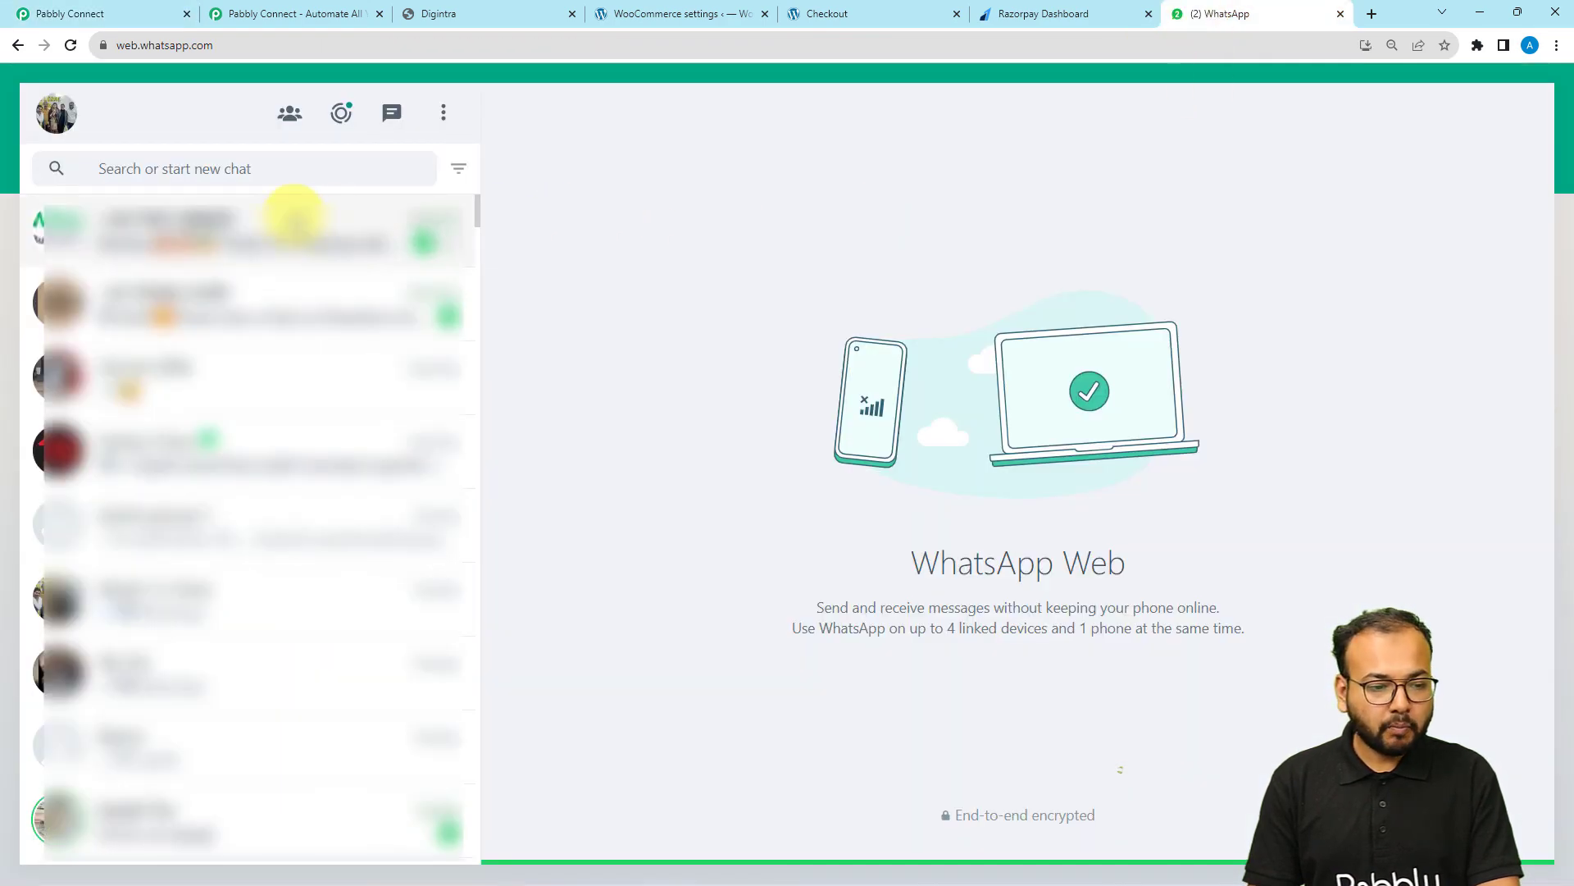
{"action": "left_click", "coordinate": [283, 226]}
{"action": "left_click", "coordinate": [1142, 761]}
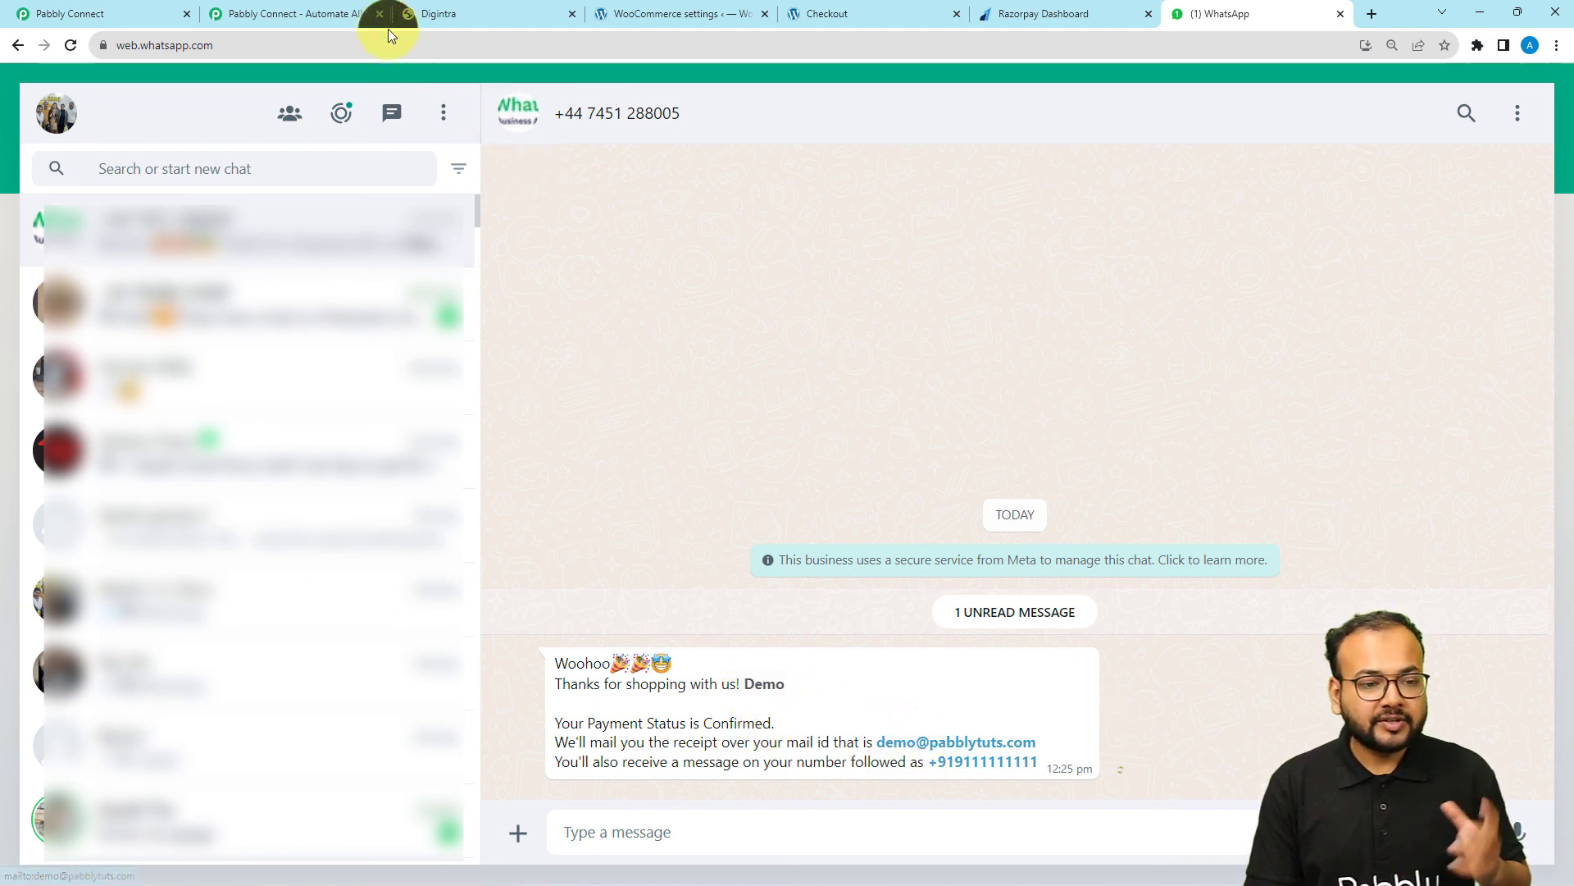
{"action": "left_click", "coordinate": [419, 9]}
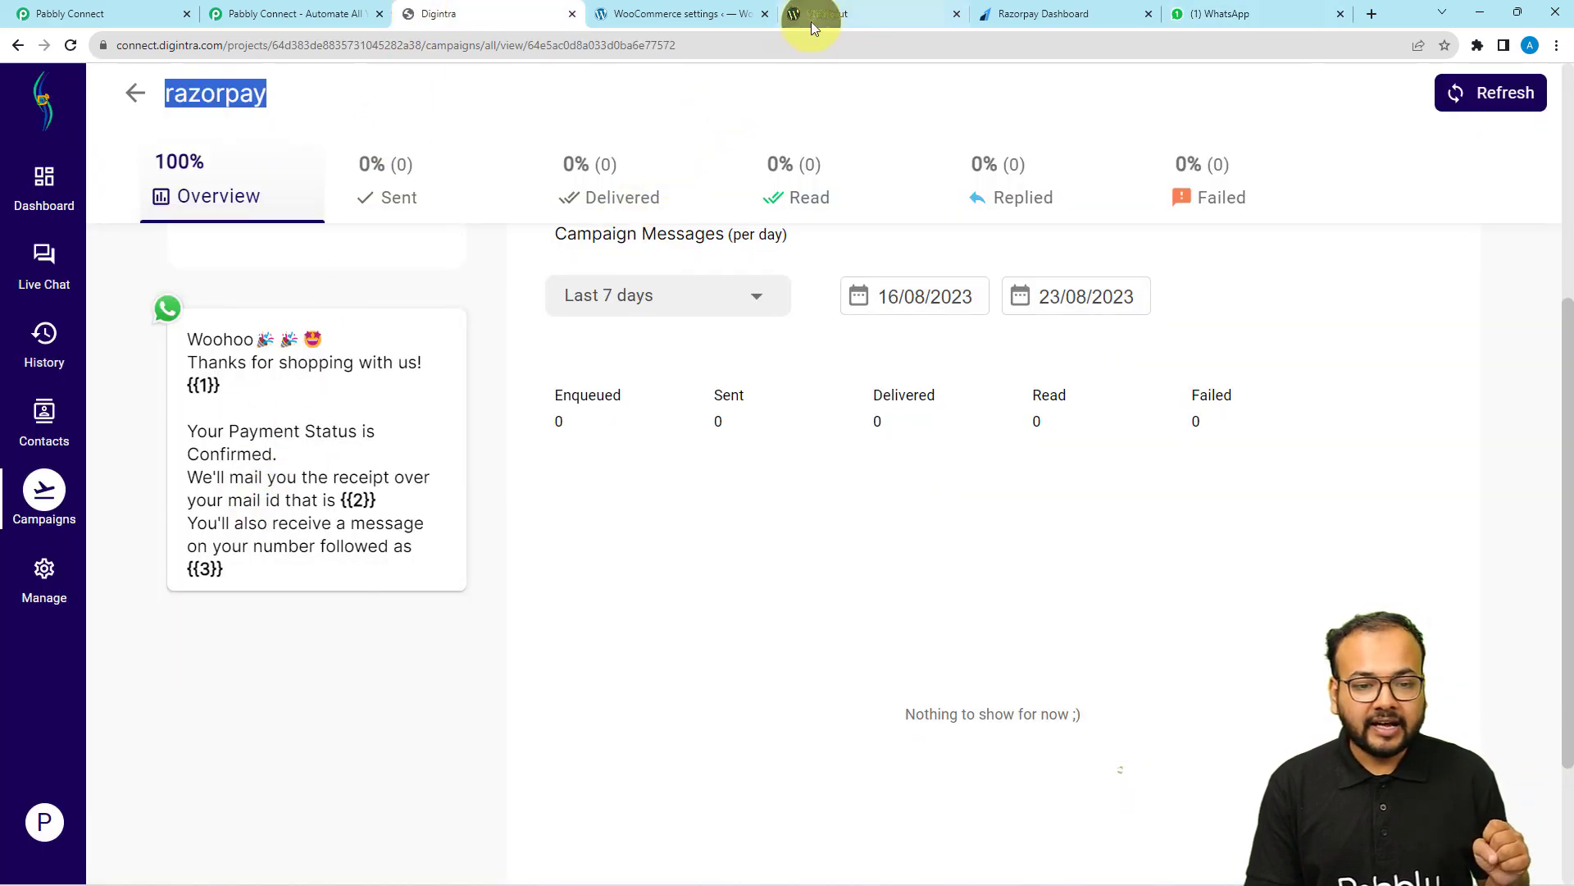
Back in Pabbly Connect, collapse the Razorpay: Order Paid trigger step at the start of the workflow
{"action": "left_click", "coordinate": [128, 11]}
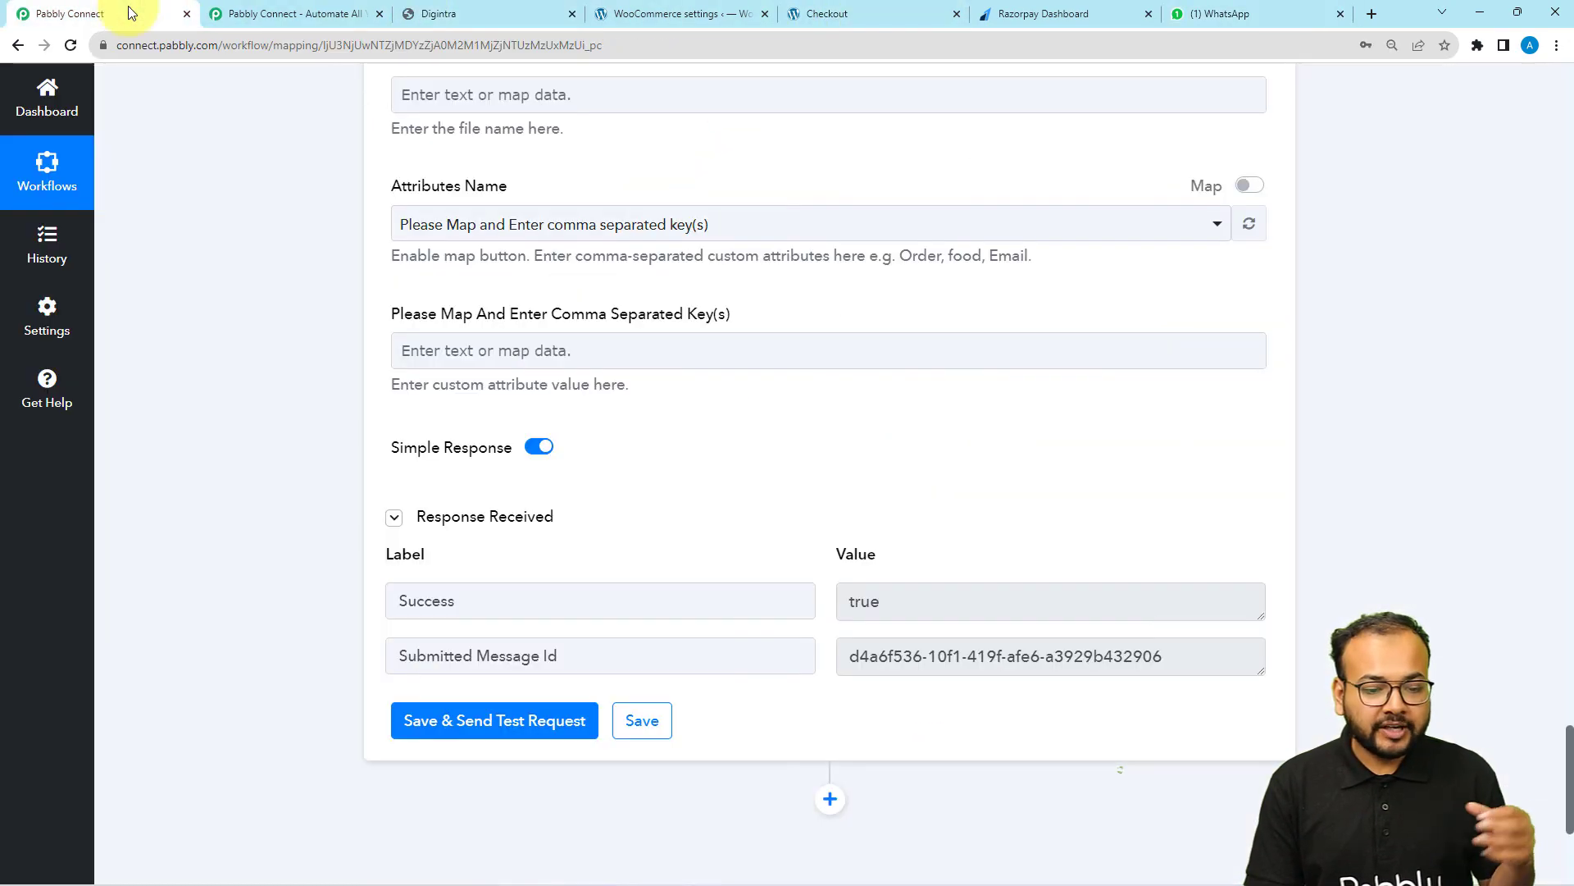
{"action": "scroll", "coordinate": [193, 367], "scroll_direction": "up", "scroll_amount": 4}
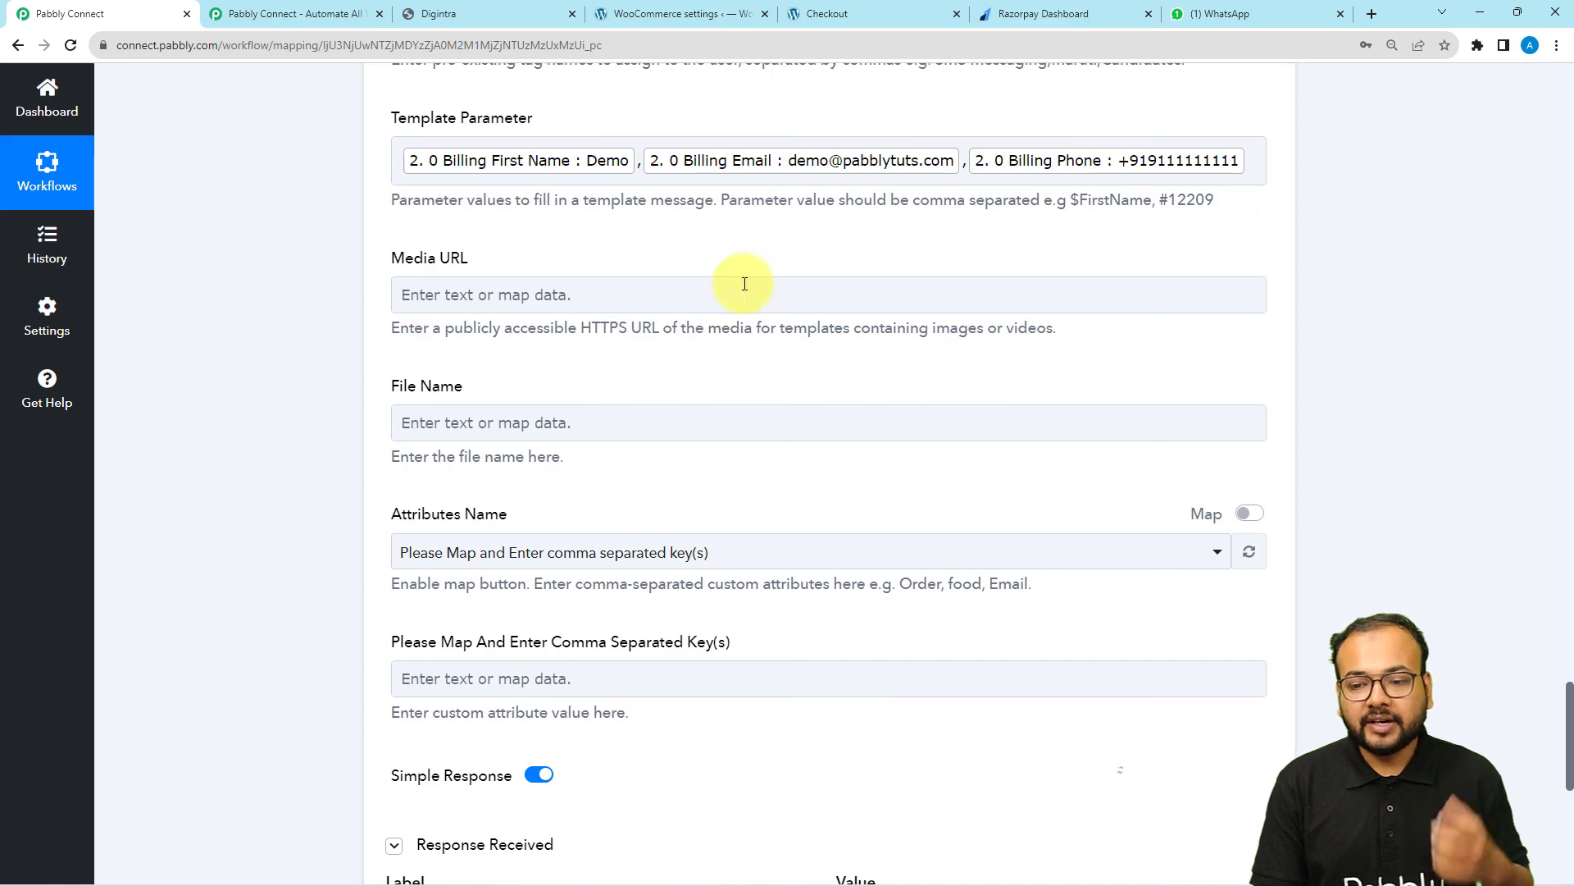
{"action": "scroll", "coordinate": [1562, 82], "scroll_direction": "up", "scroll_amount": 20}
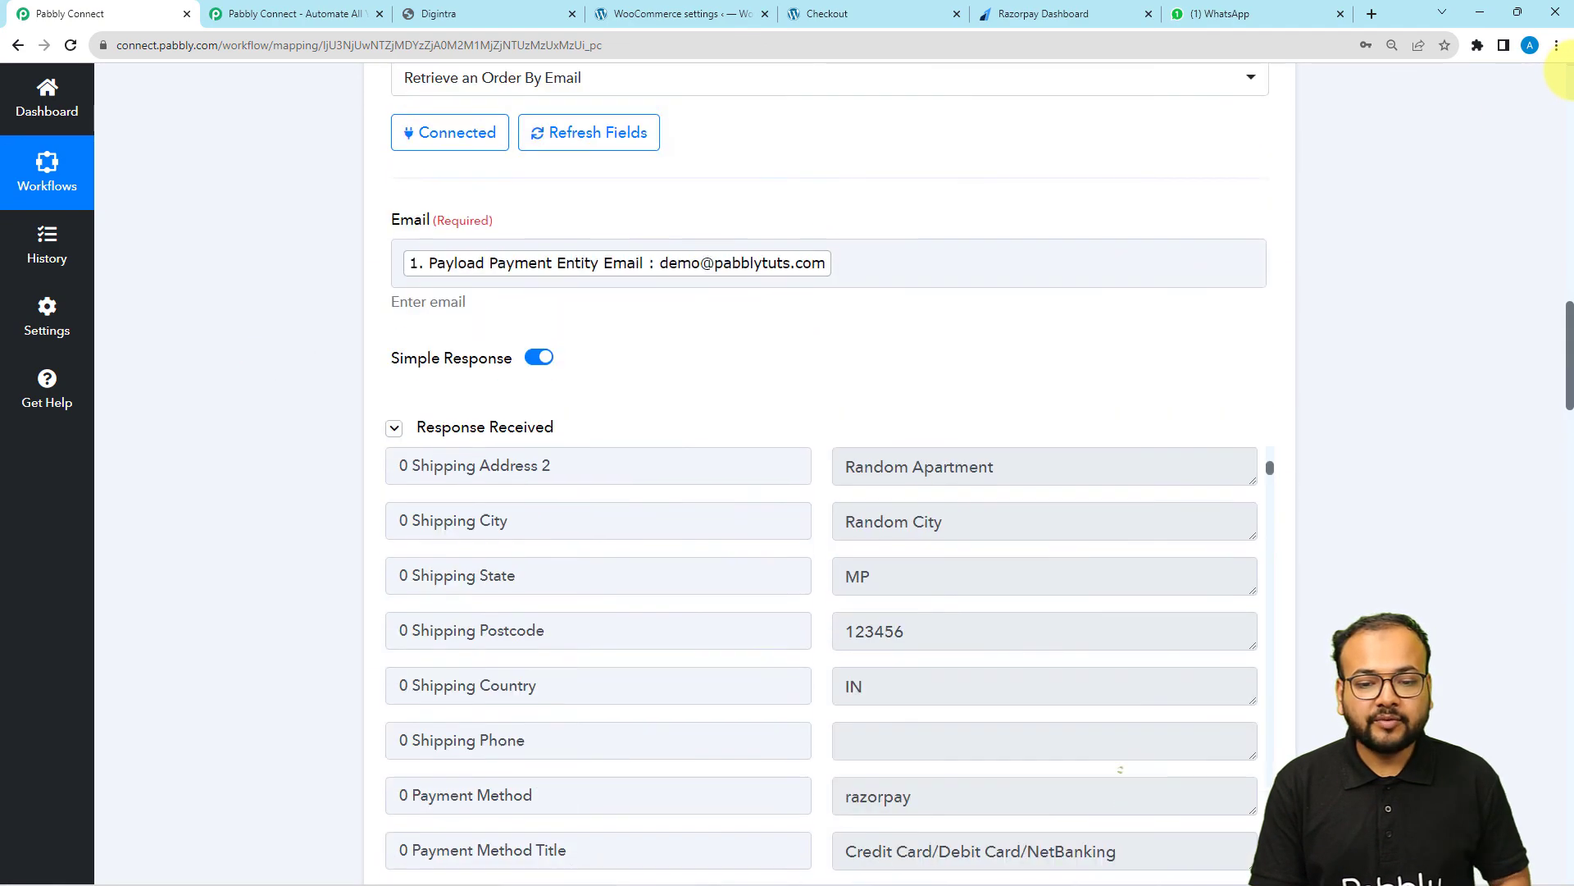
{"action": "scroll", "coordinate": [1558, 69], "scroll_direction": "up", "scroll_amount": 5}
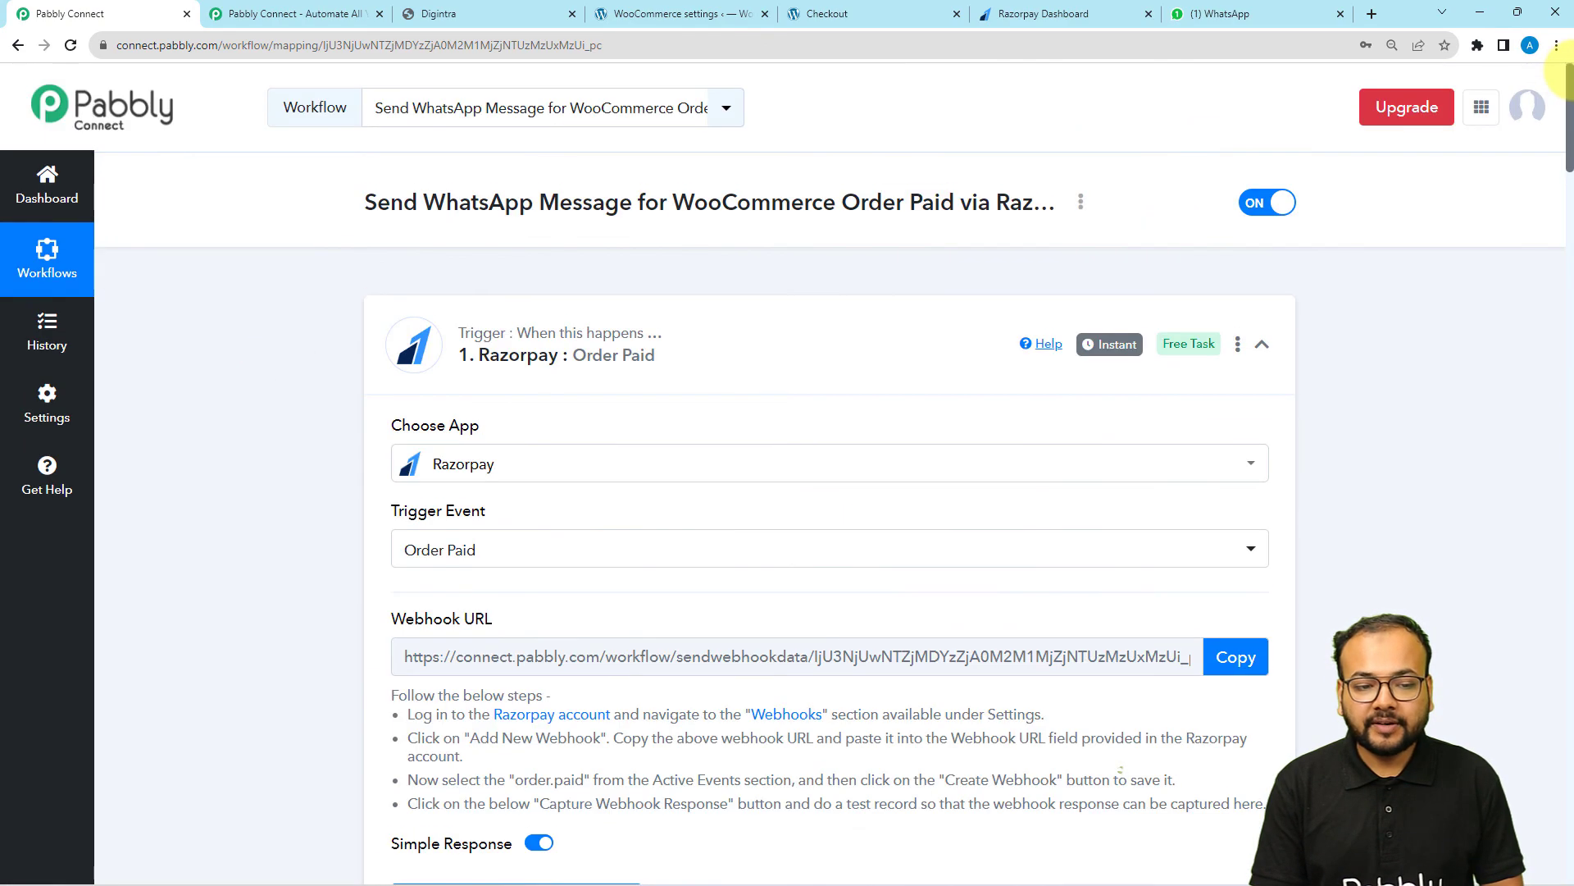
{"action": "left_click", "coordinate": [1261, 346]}
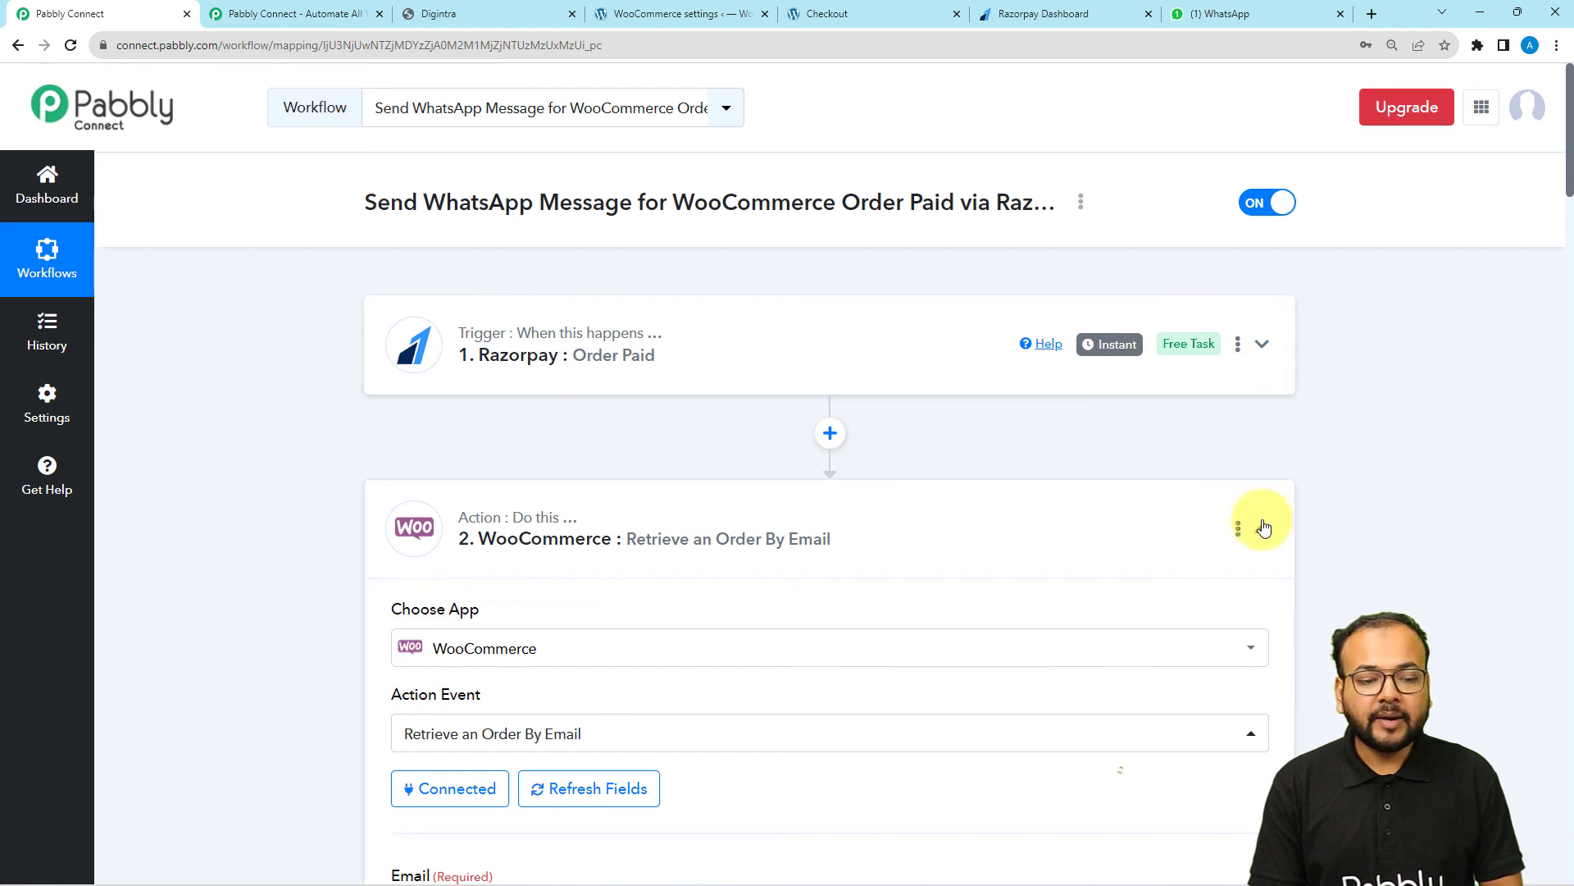